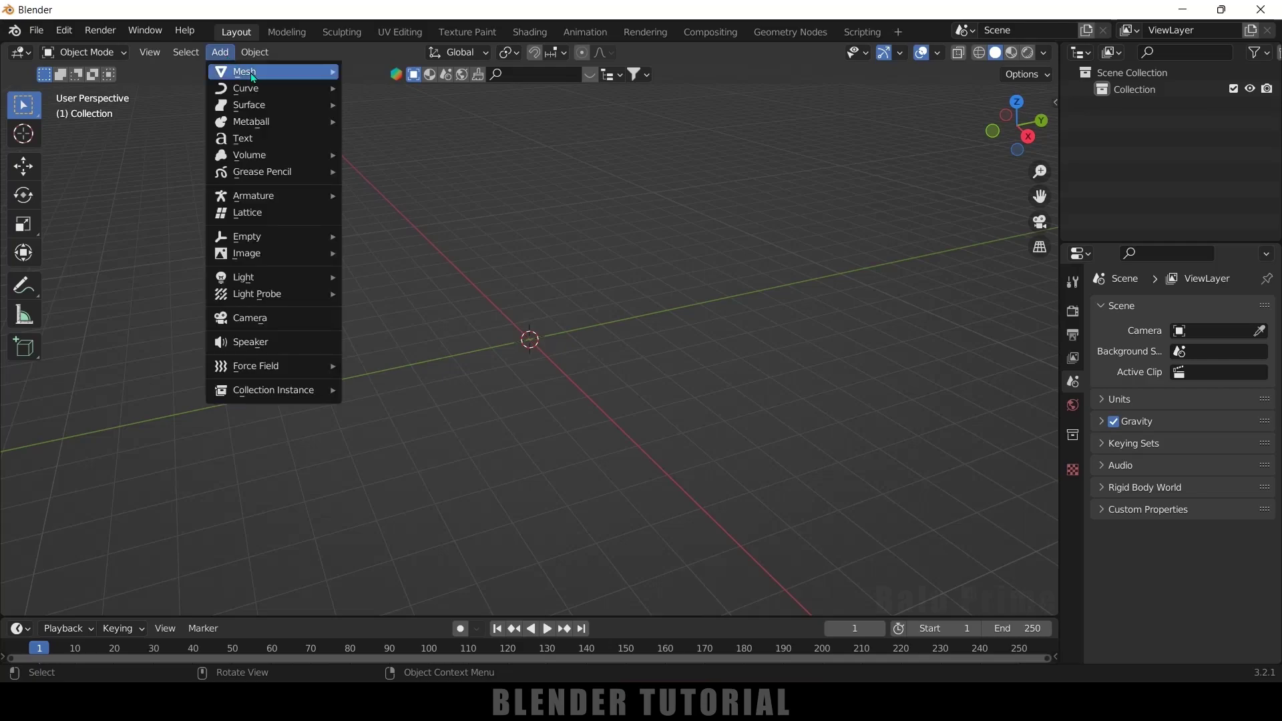
Add a cylinder, scale it up uniformly to about 2.18, and stretch its Z scale to about 2.76
left_click(396, 160)
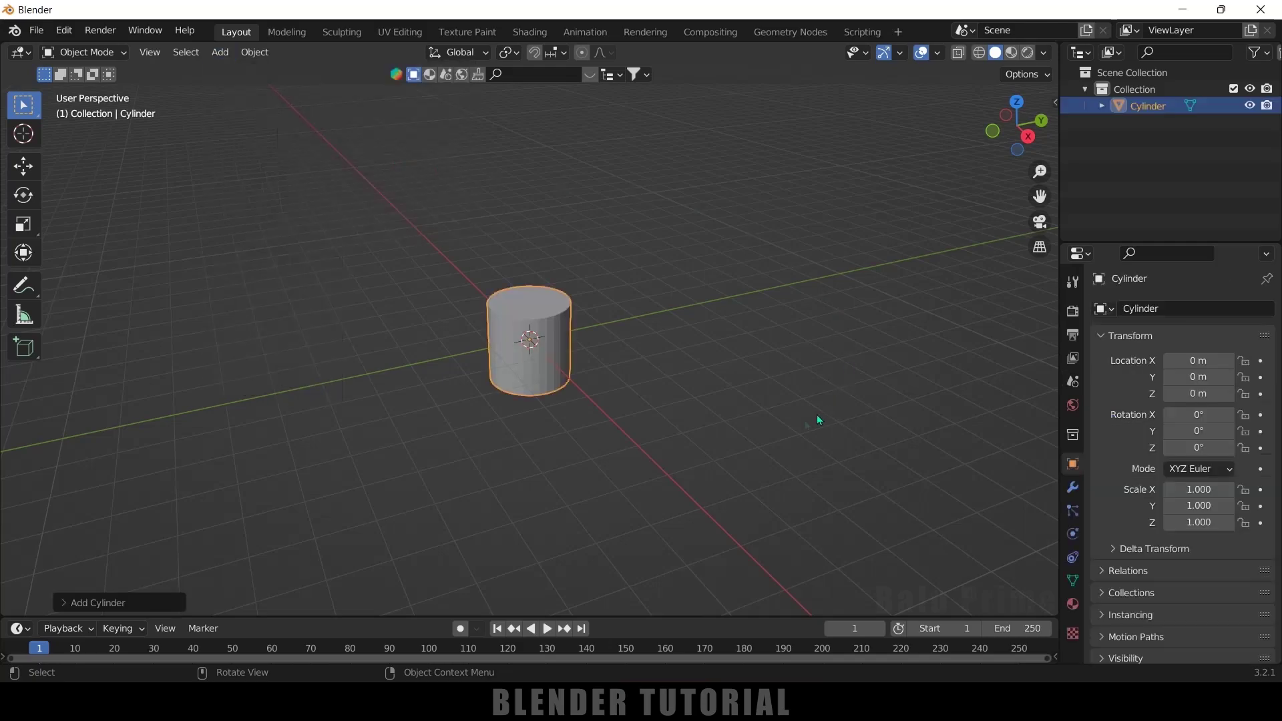
key("s")
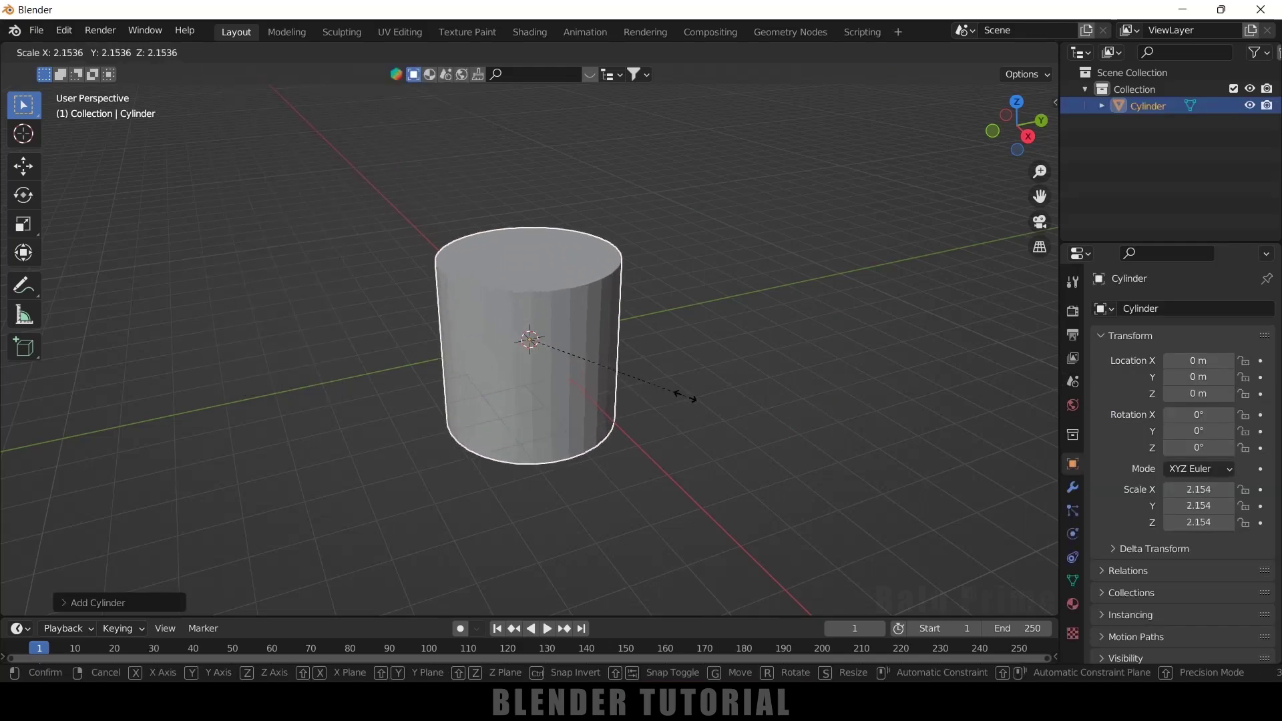
left_click(687, 398)
key("s")
key("z")
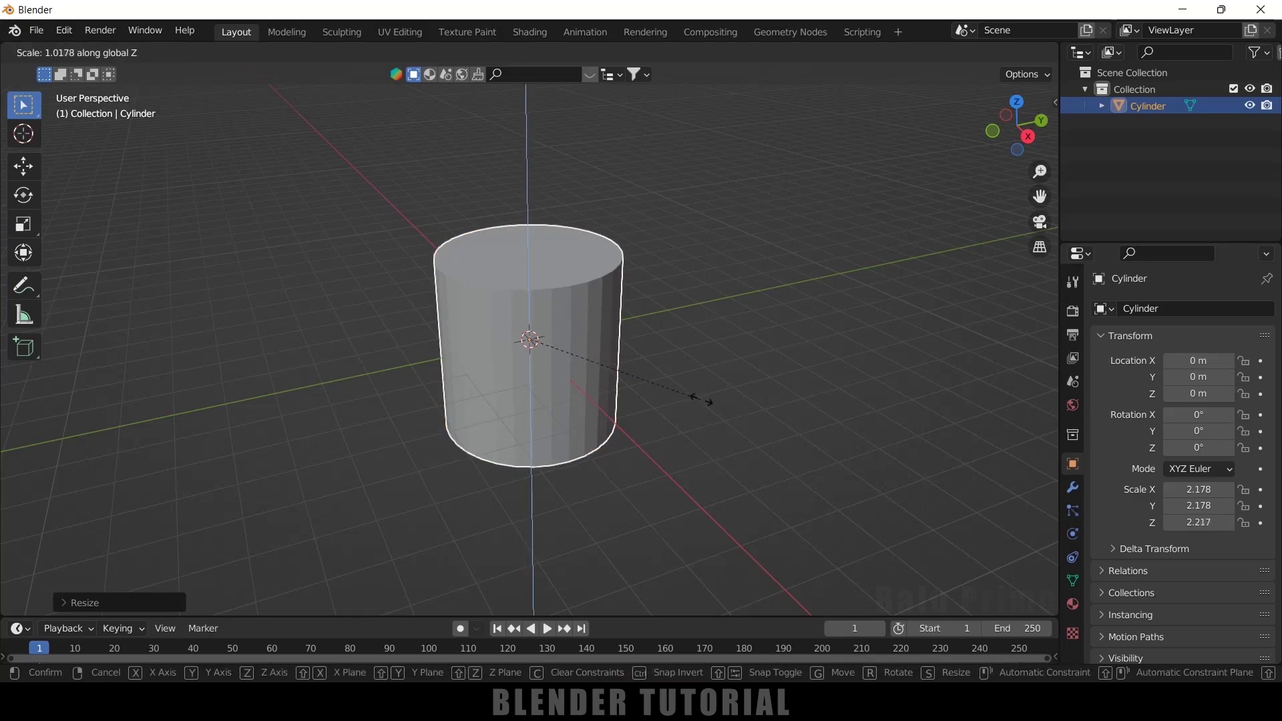
left_click(744, 406)
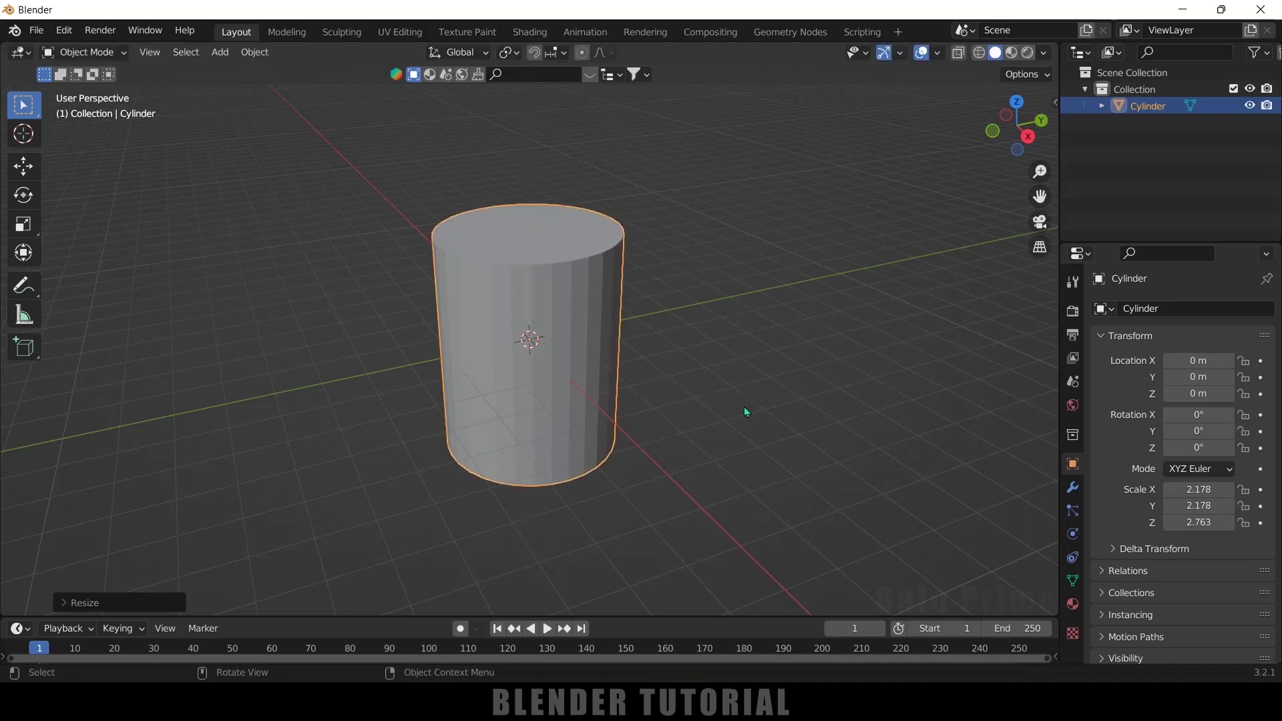
Raise the cylinder about 2.78 m along Z so its base rests on the ground line
key("KP_1")
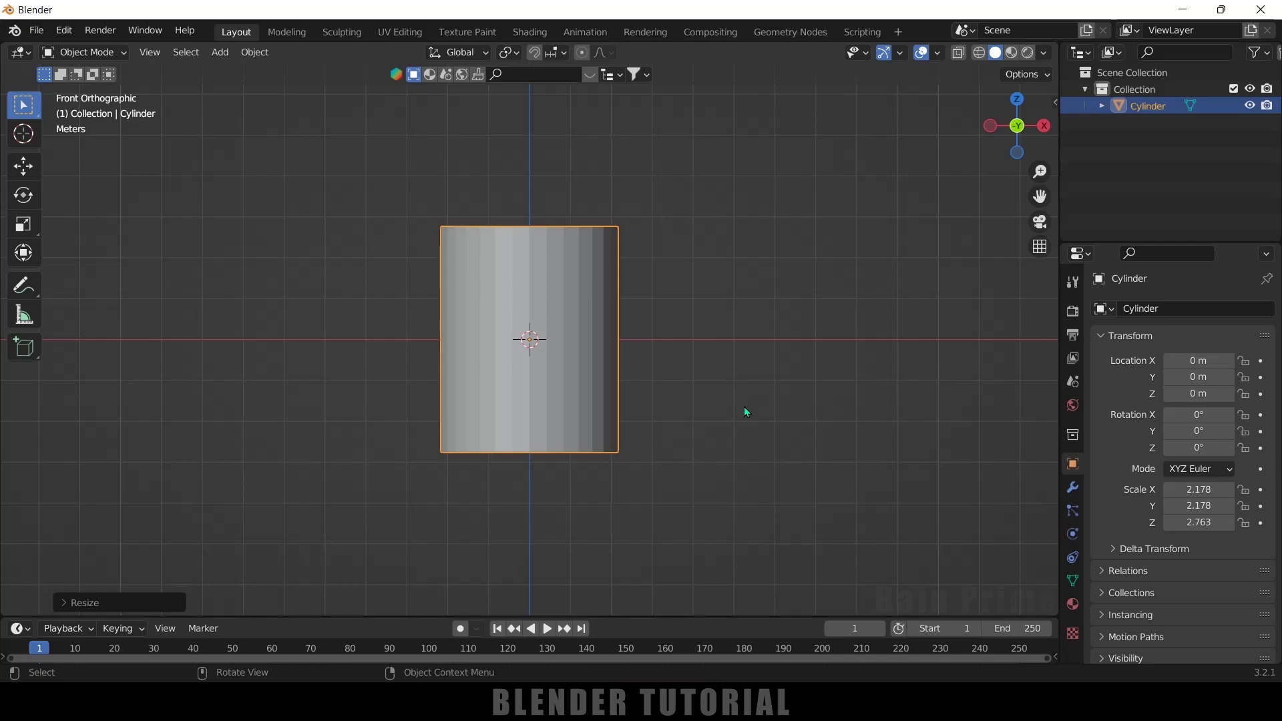
key("g")
key("z")
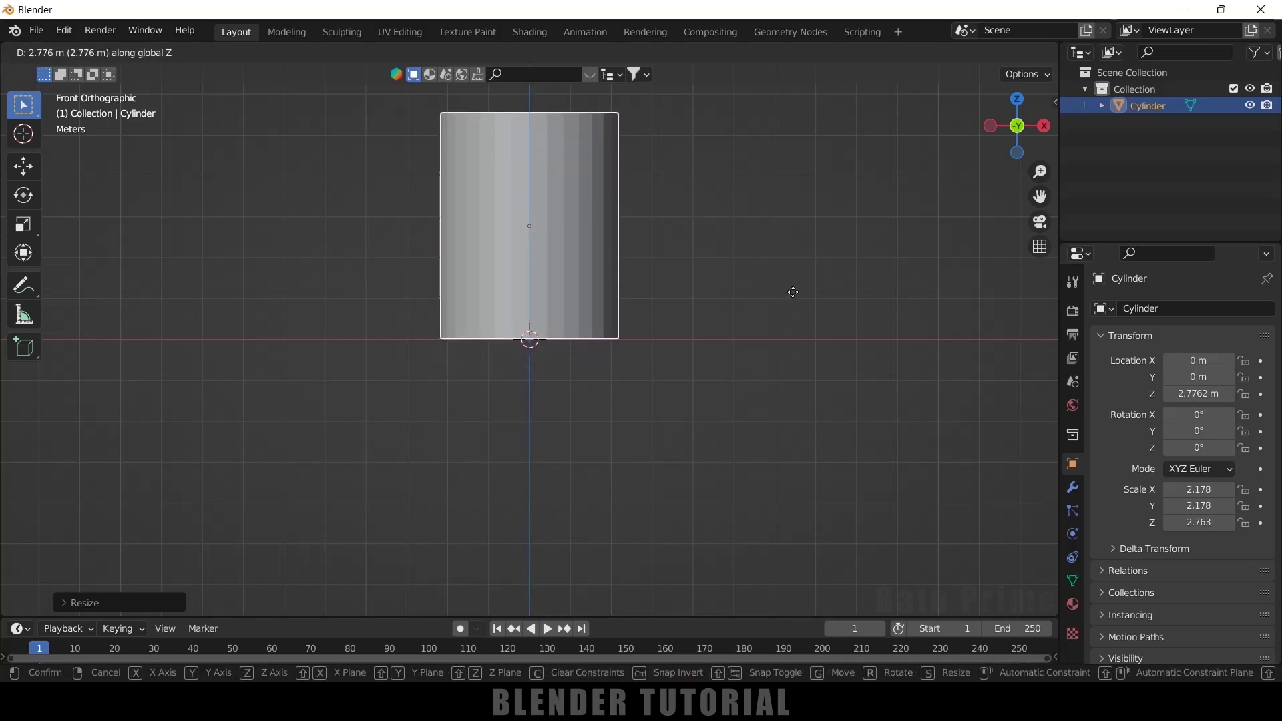
left_click(790, 290)
mouse_move(731, 246)
middle_mouse_down()
mouse_move(767, 327)
mouse_move(736, 258)
middle_mouse_up()
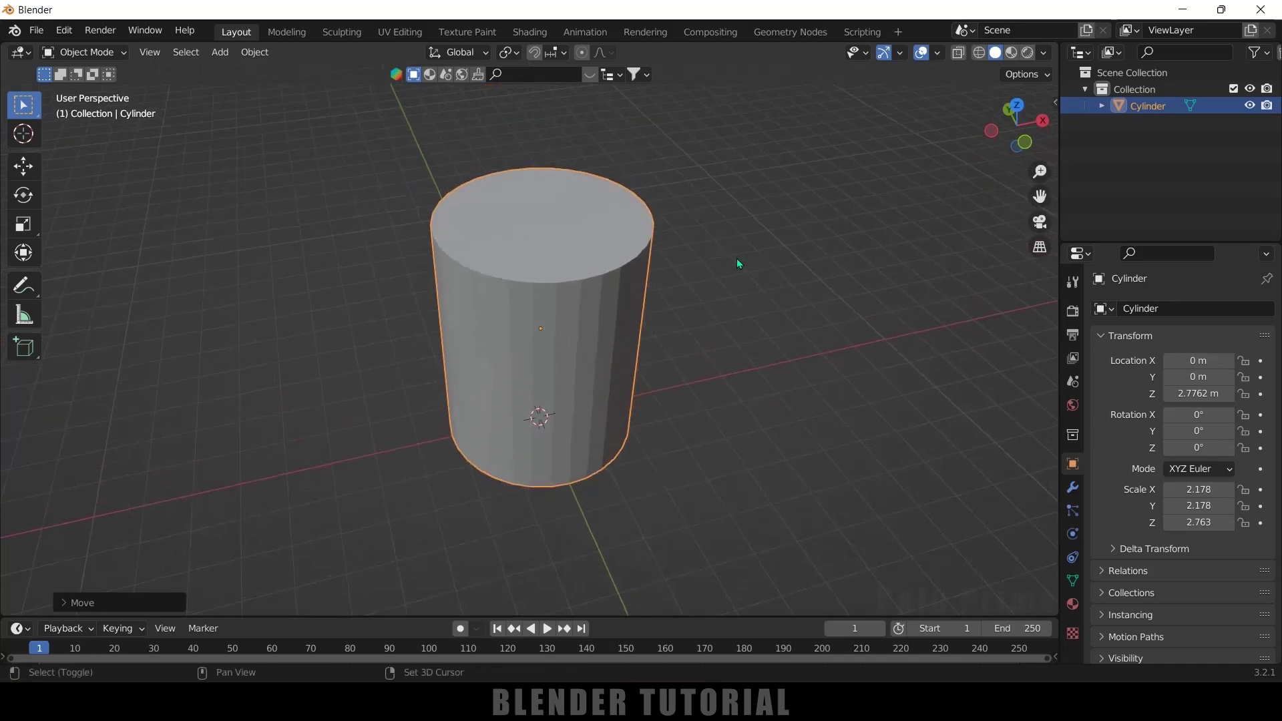
Delete the cylinder's top face in Edit Mode to leave it open
key("Tab")
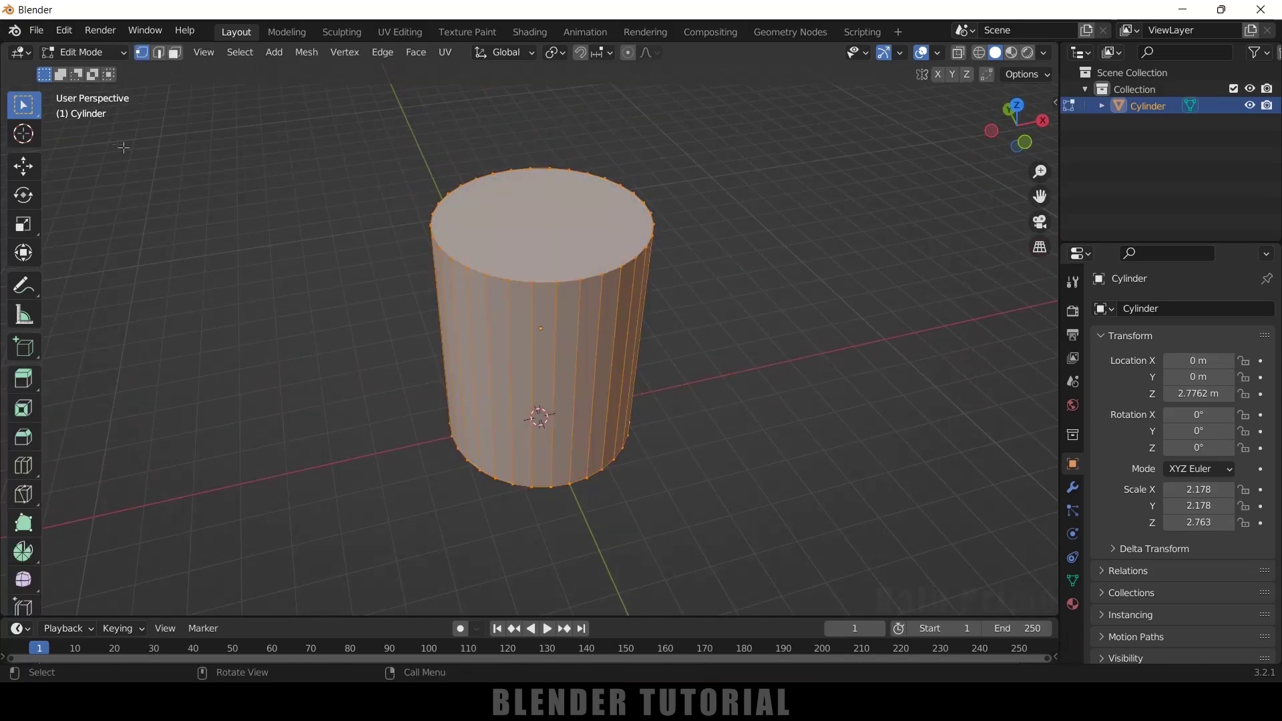
left_click(174, 53)
left_click(567, 233)
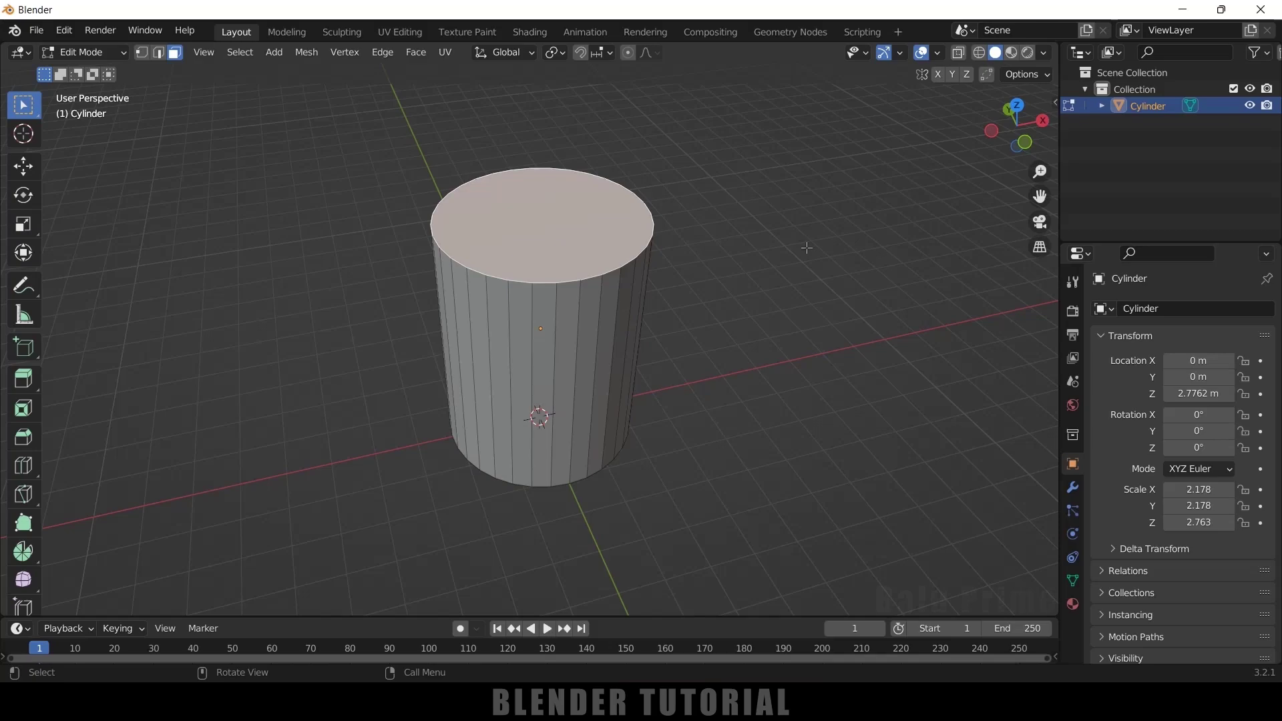
key("x")
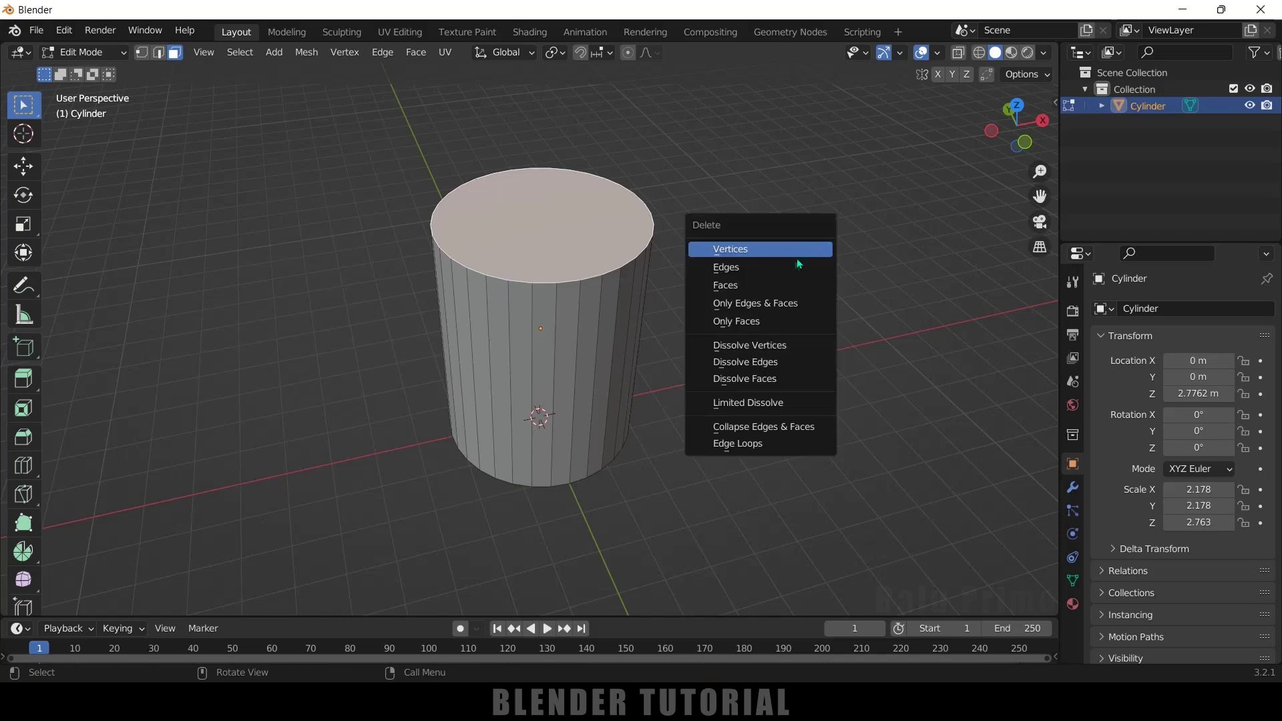
left_click(725, 284)
mouse_move(661, 351)
middle_mouse_down()
mouse_move(650, 358)
mouse_move(643, 338)
middle_mouse_up()
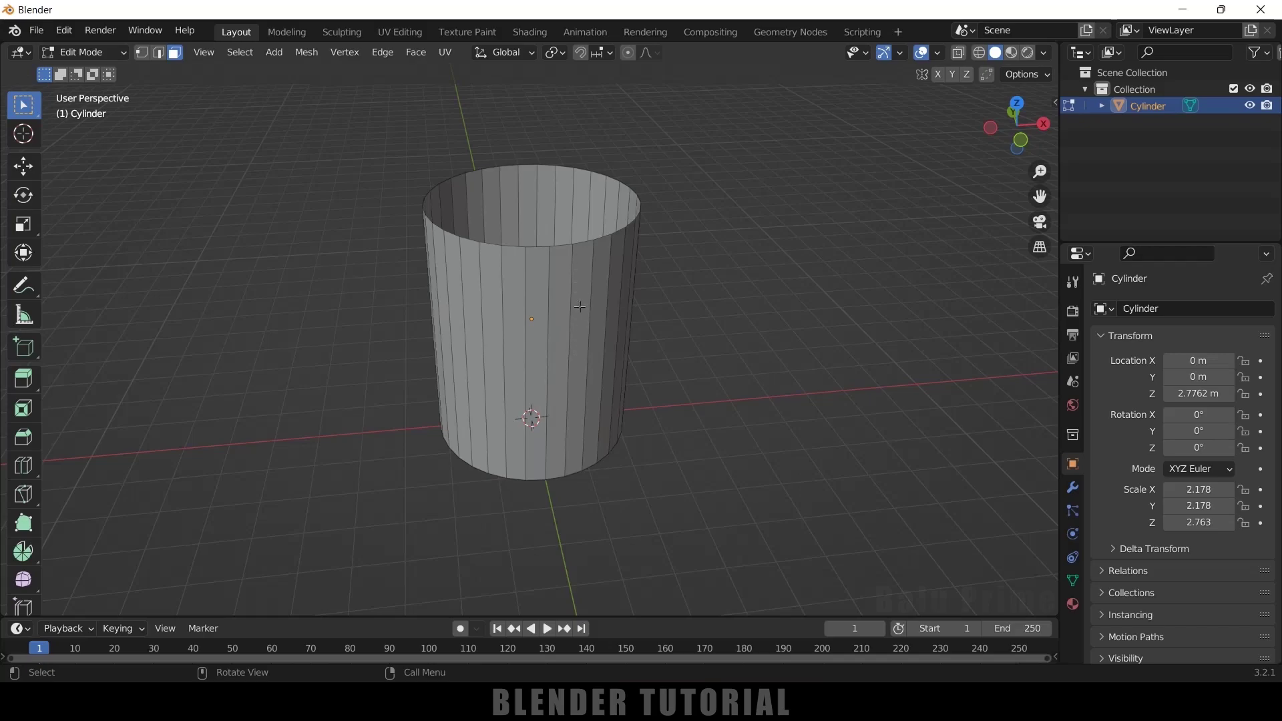
Add three closely spaced horizontal loop cuts around the cylinder just below its open rim
key("ctrl+r")
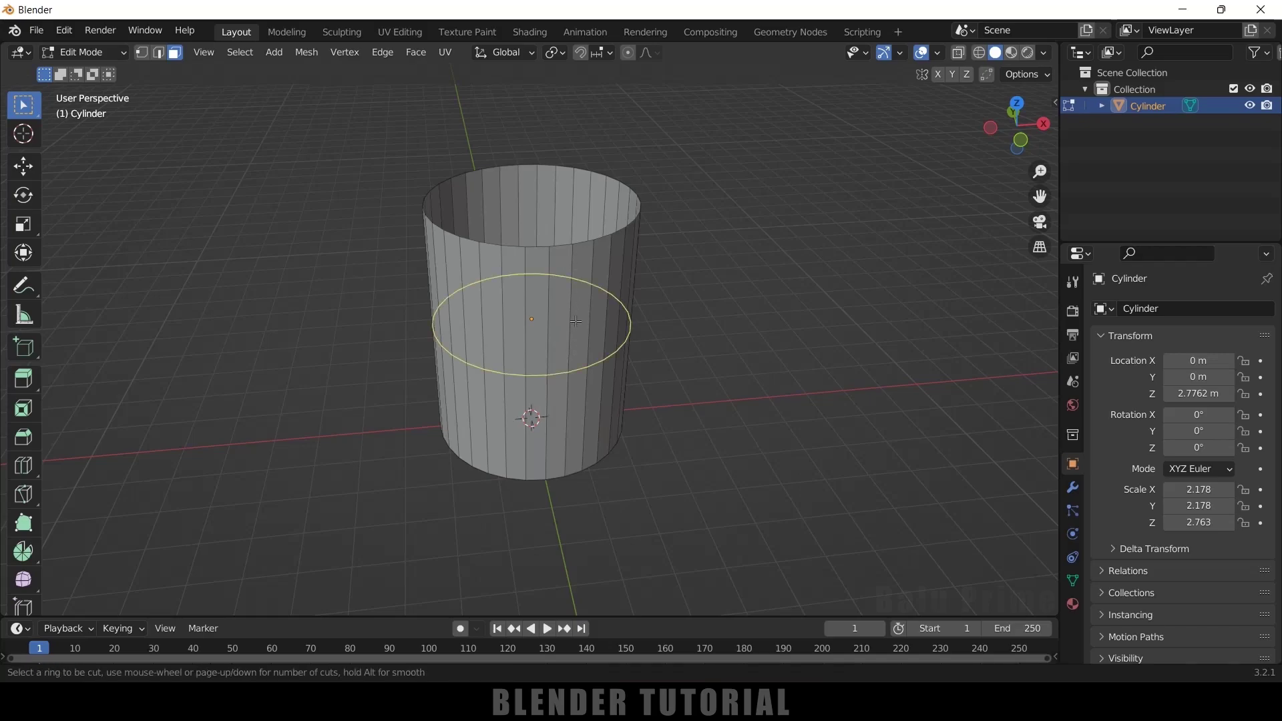
left_click(576, 321)
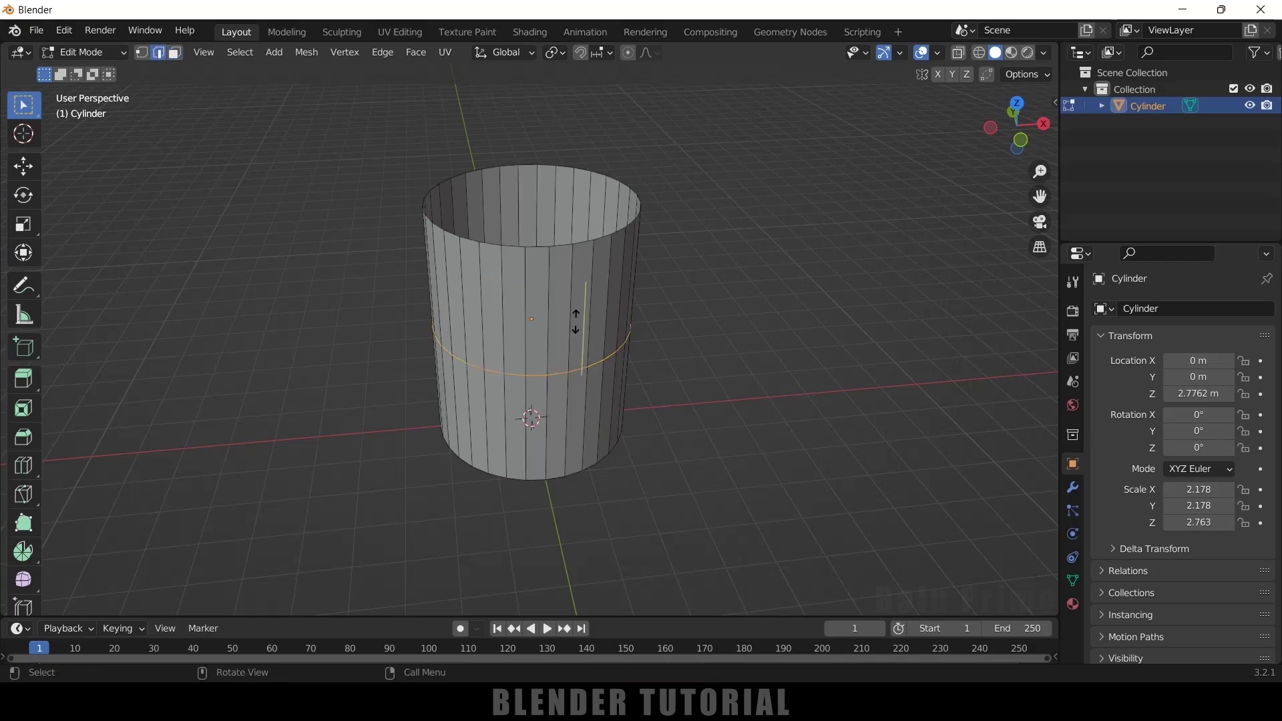
left_click(597, 227)
key("ctrl")
key("ctrl+r")
left_click(556, 377)
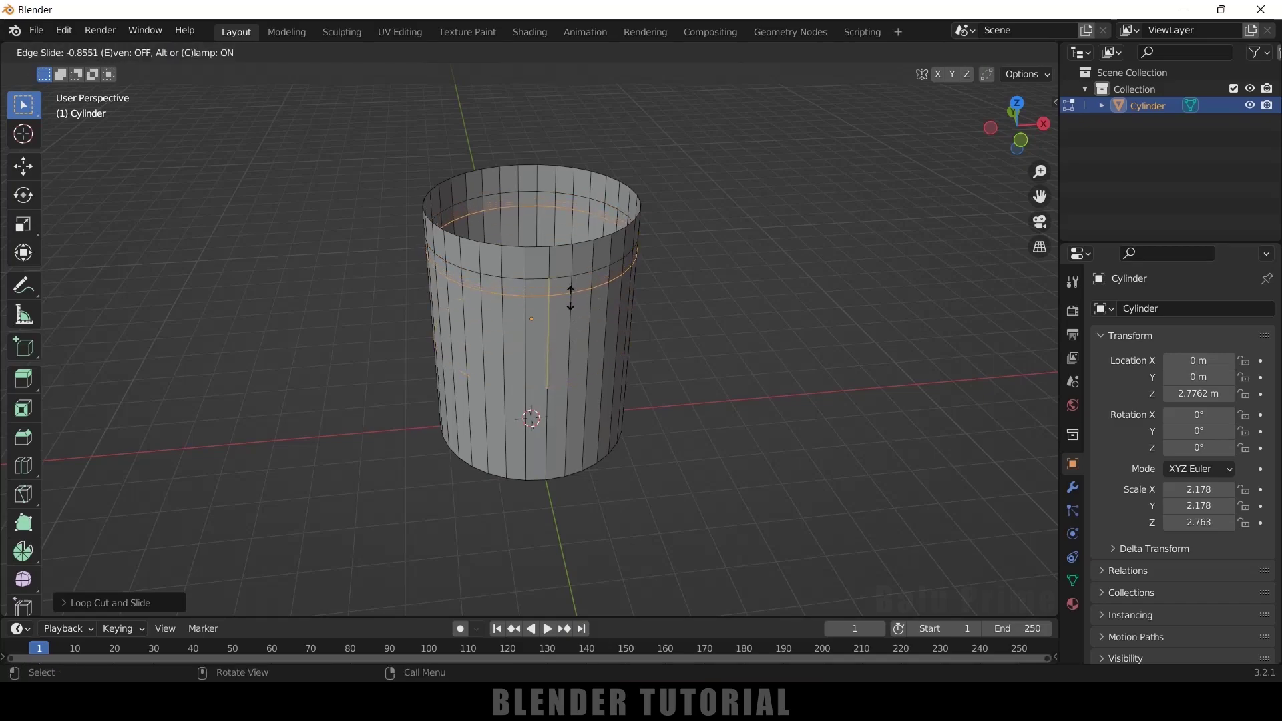
left_click(571, 297)
key("ctrl")
key("ctrl+r")
left_click(554, 378)
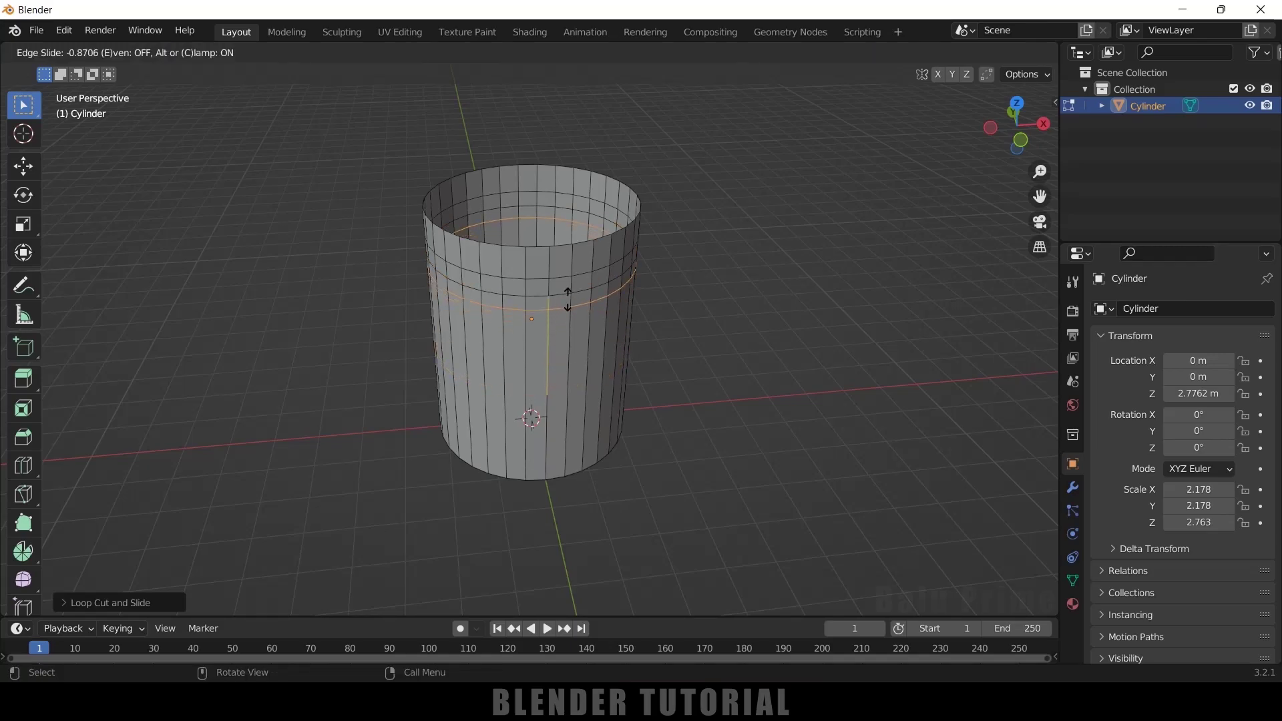
left_click(568, 299)
Scale the middle of the three upper edge loops inward to about 0.87 to form a neck groove
scroll(648, 357, "up", 4)
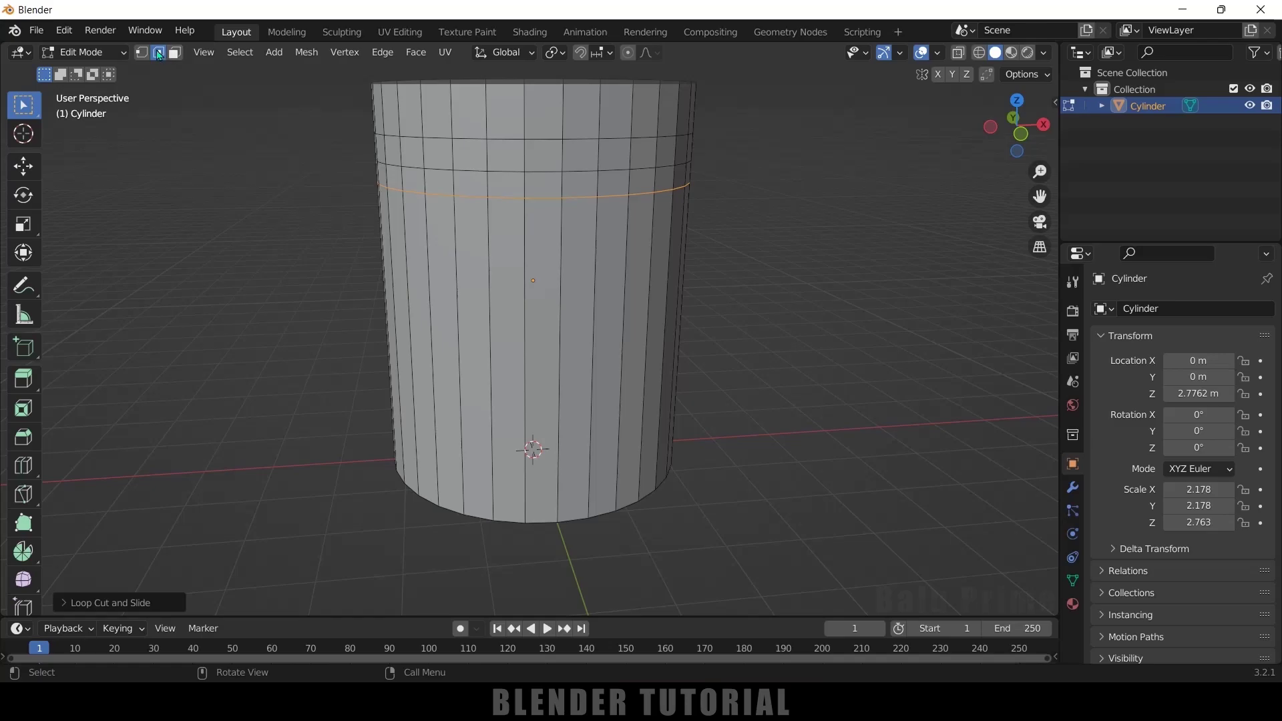
left_click(568, 176)
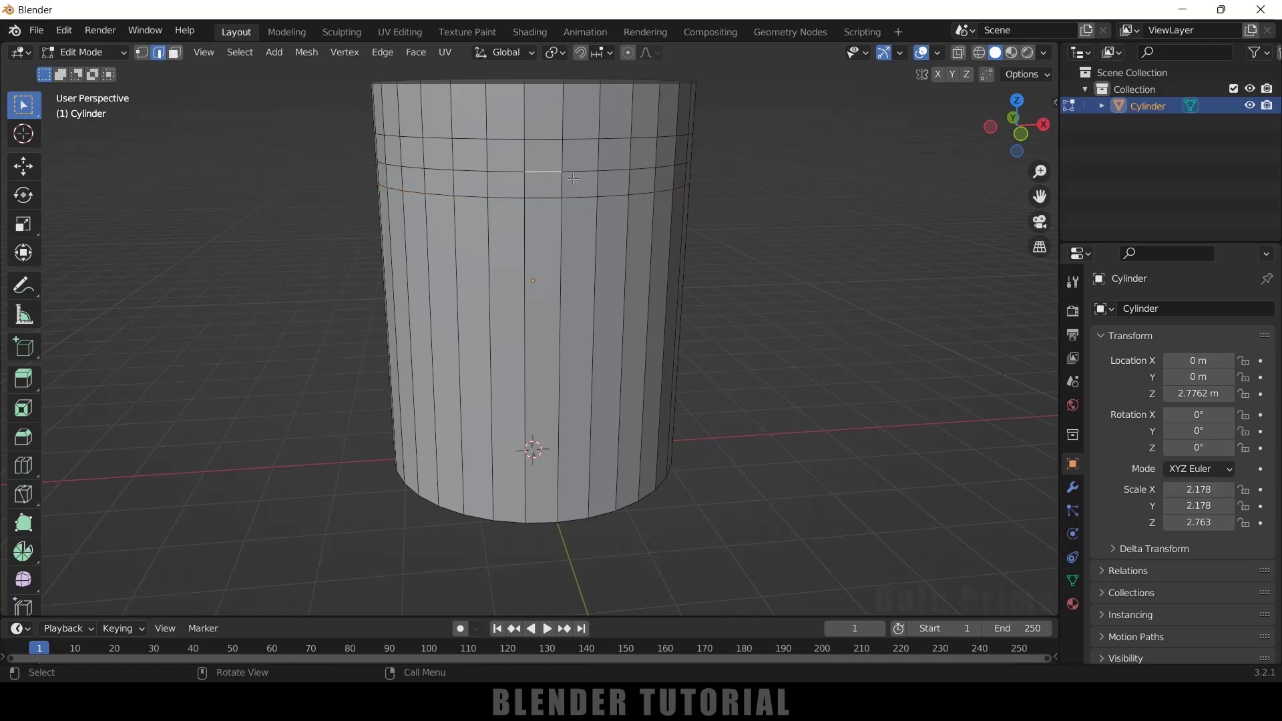
key("alt")
left_click(584, 173, "alt")
middle_click_drag(586, 174, 484, 154)
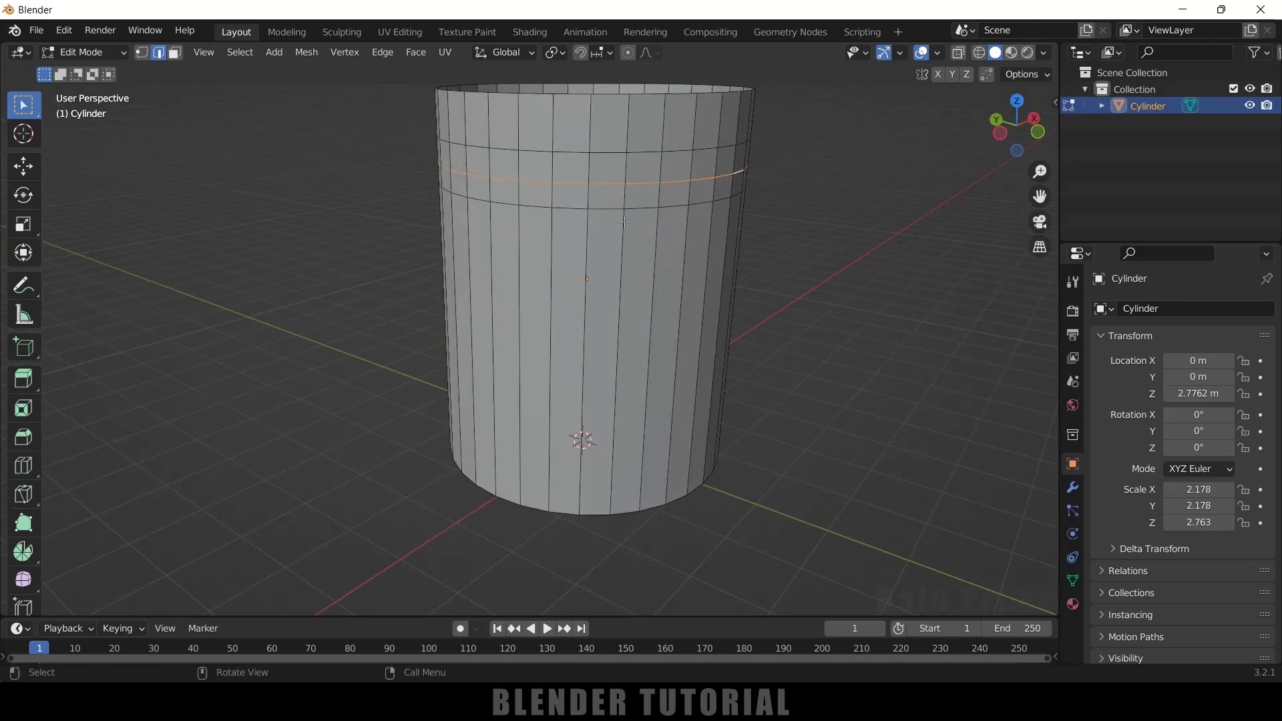
middle_click_drag(605, 211, 753, 257)
key("s")
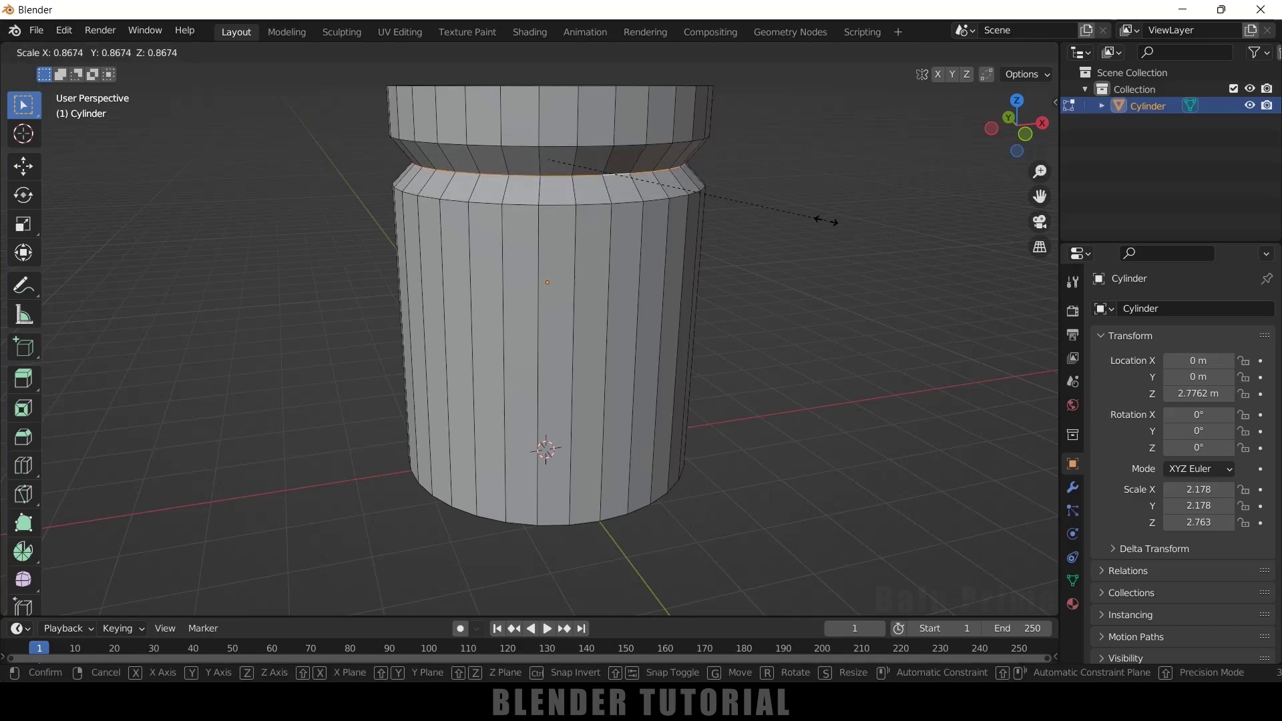
left_click(826, 221)
Bevel the bottom edge loop about 0.165 m wide with 5 segments to round the jar's base
scroll(808, 247, "down", 4)
middle_click_drag(773, 300, 630, 434)
left_click(603, 462)
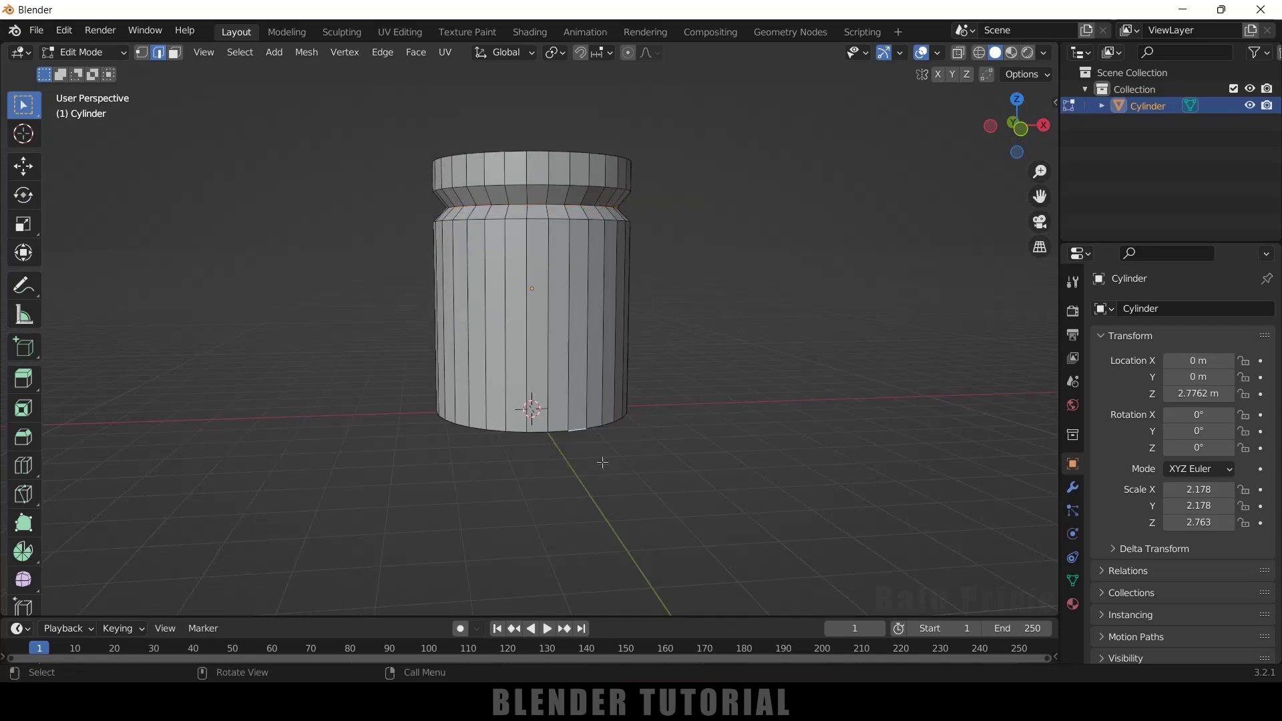
scroll(600, 461, "up", 3)
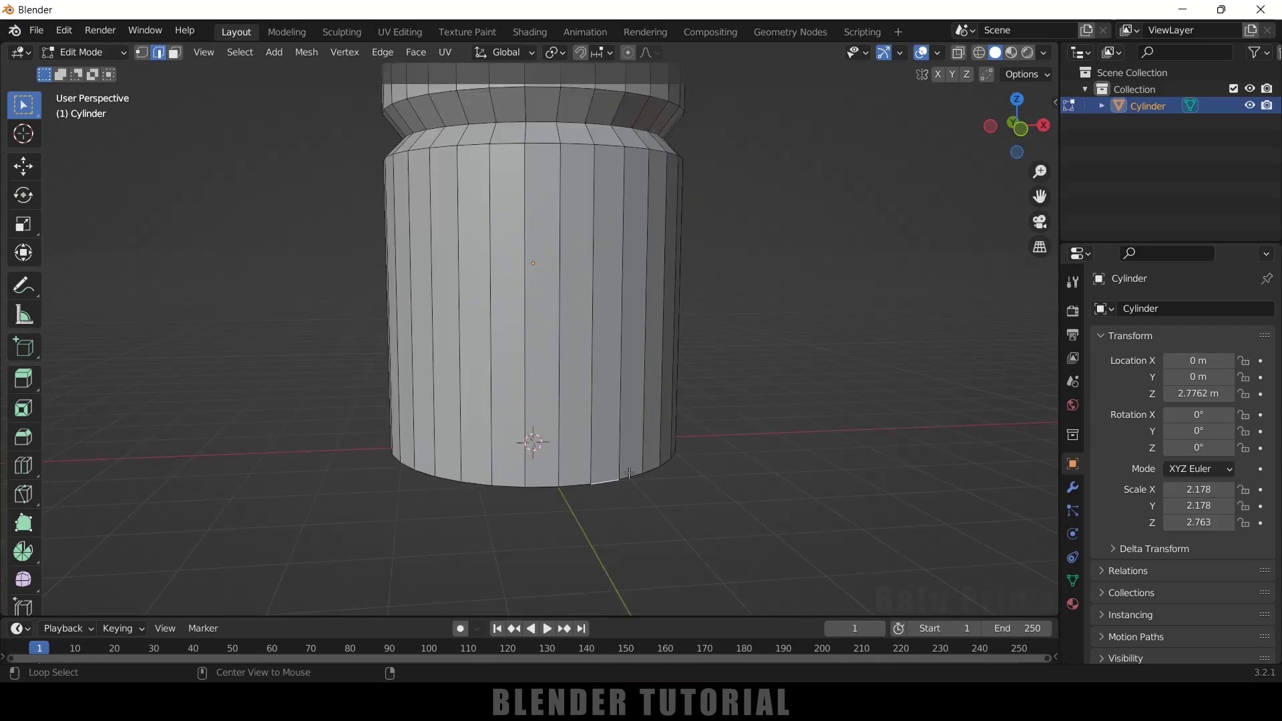
left_click(635, 479, "alt")
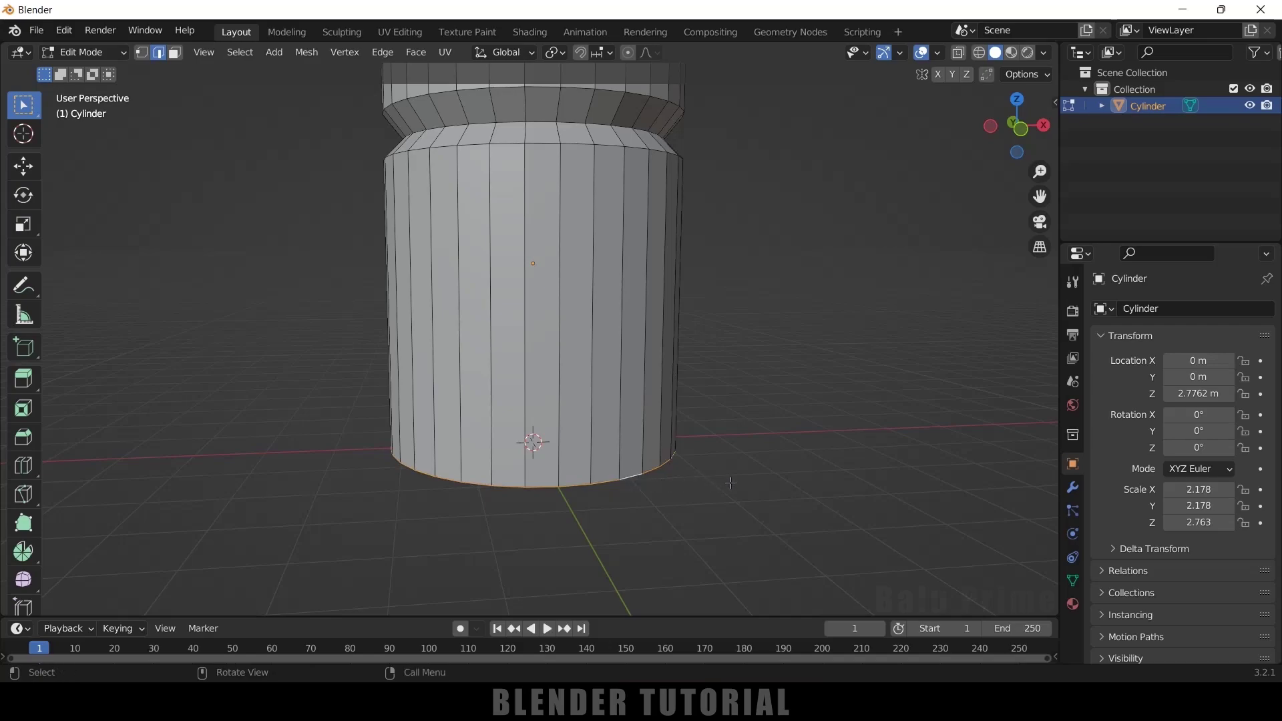
key("ctrl+b")
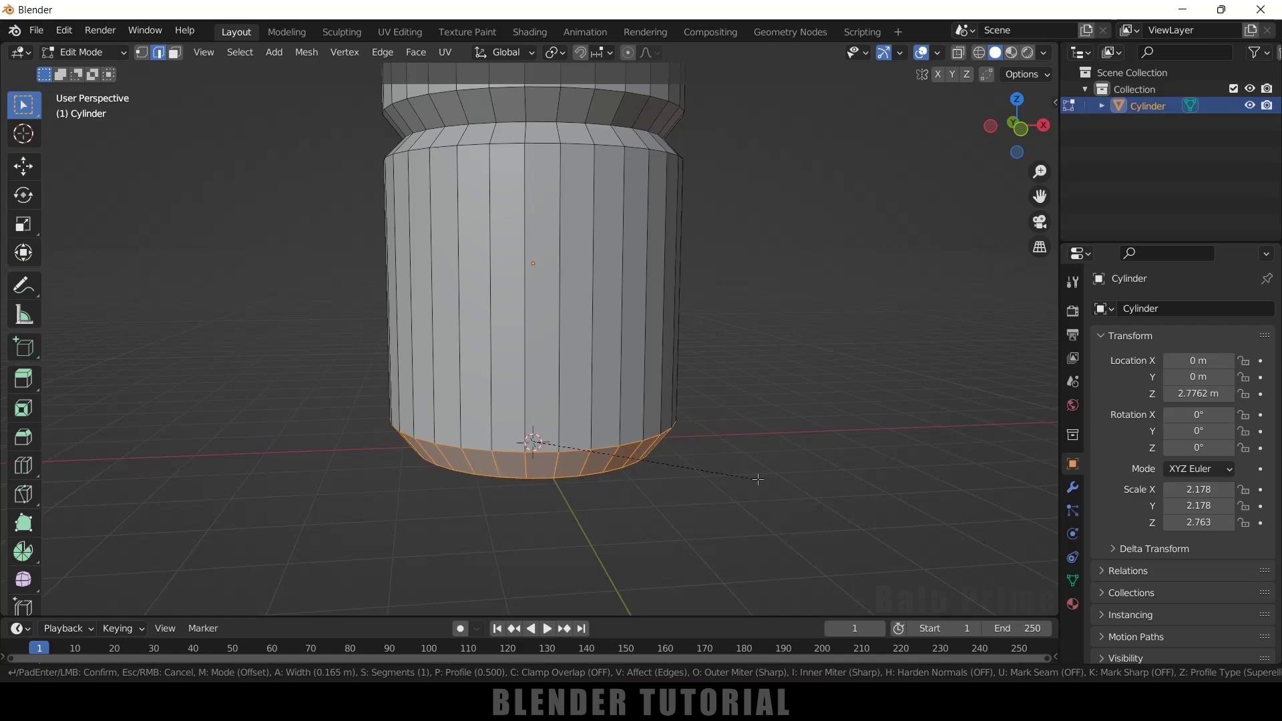
scroll(758, 479, "up", 1)
scroll(757, 479, "up", 1)
scroll(758, 480, "up", 2)
left_click(758, 479)
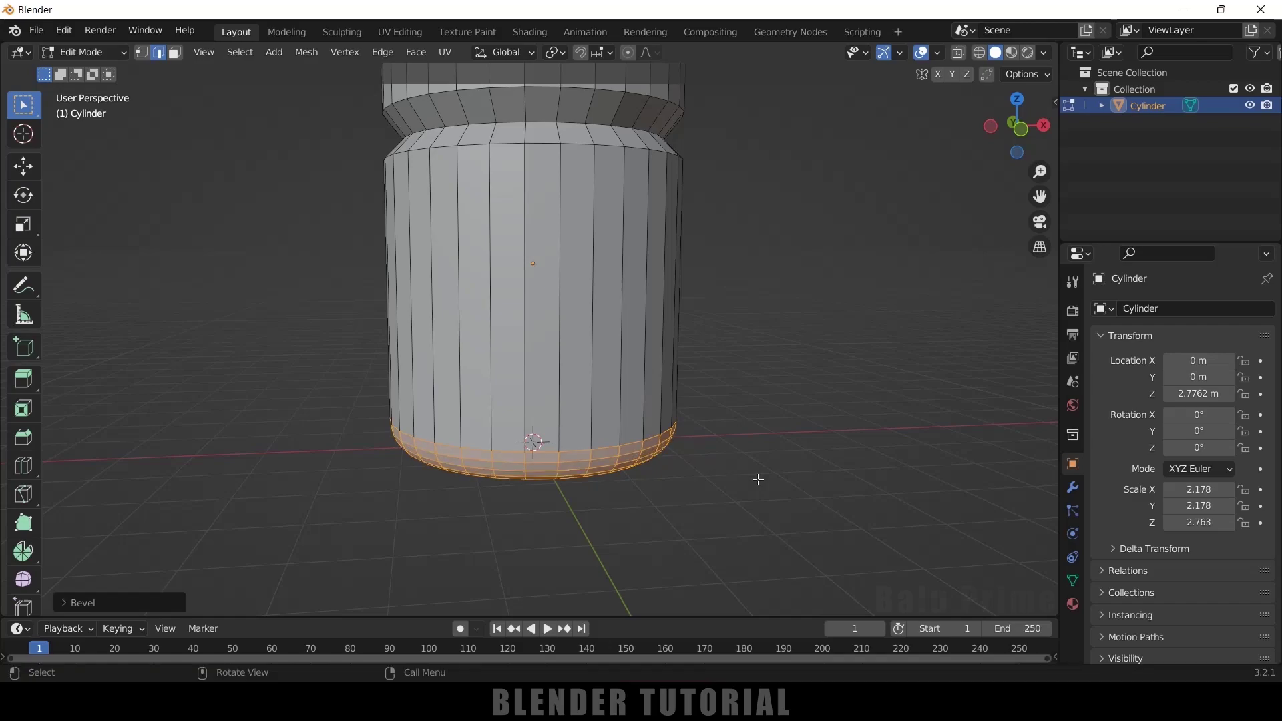
Bevel the three edge loops of the neck groove together, about 0.04 m wide with 5 segments
mouse_move(763, 314)
middle_mouse_down()
mouse_move(766, 332)
mouse_move(766, 320)
middle_mouse_up()
middle_click_drag(769, 267, 588, 236)
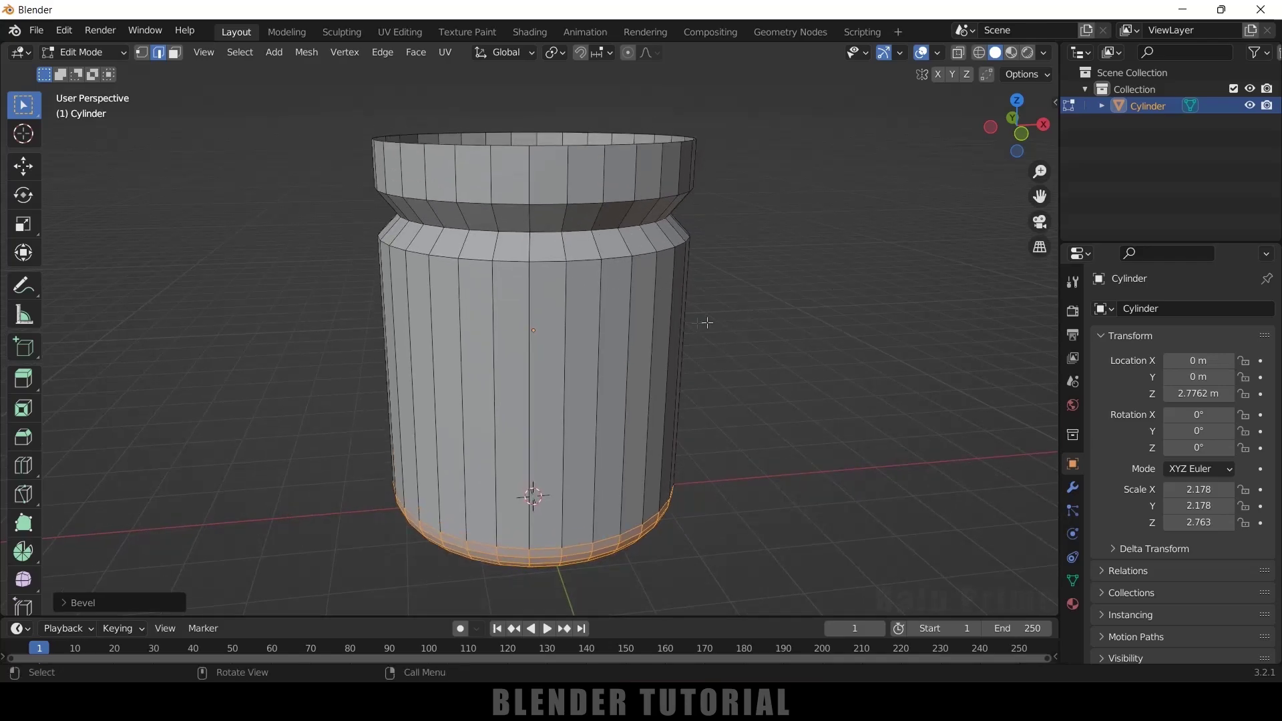
left_click(548, 259)
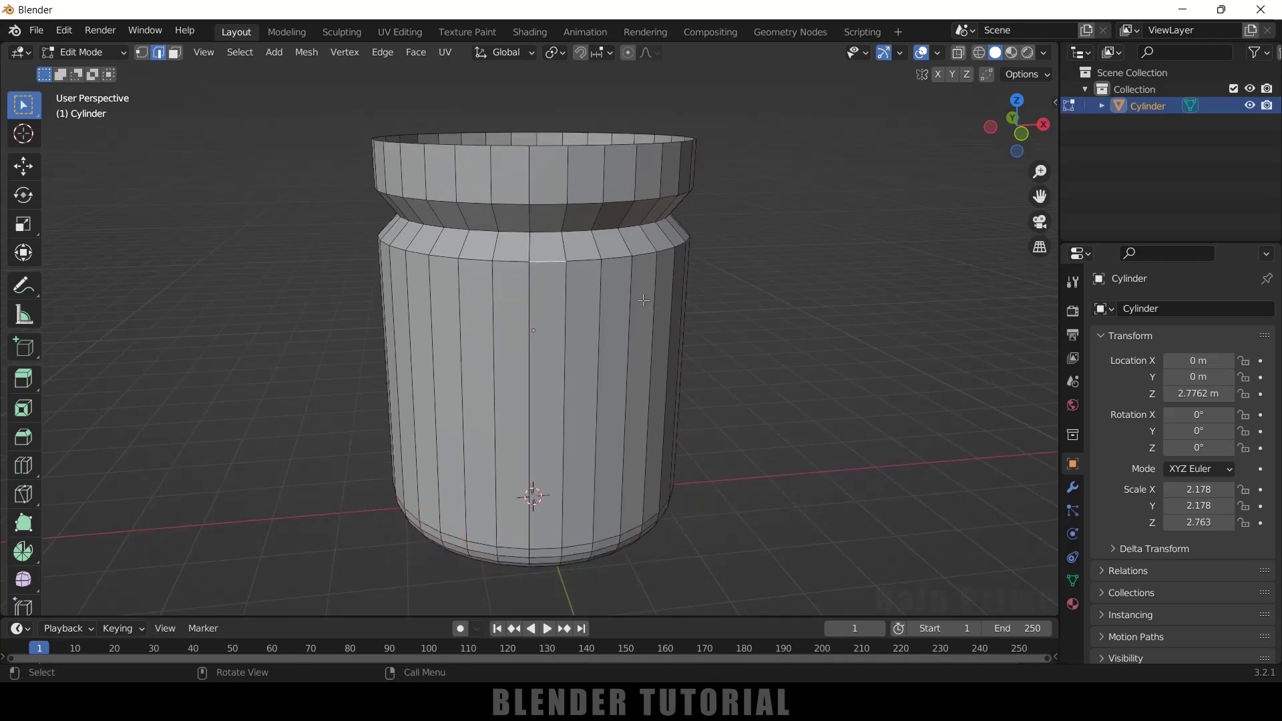
left_click(579, 260, "alt")
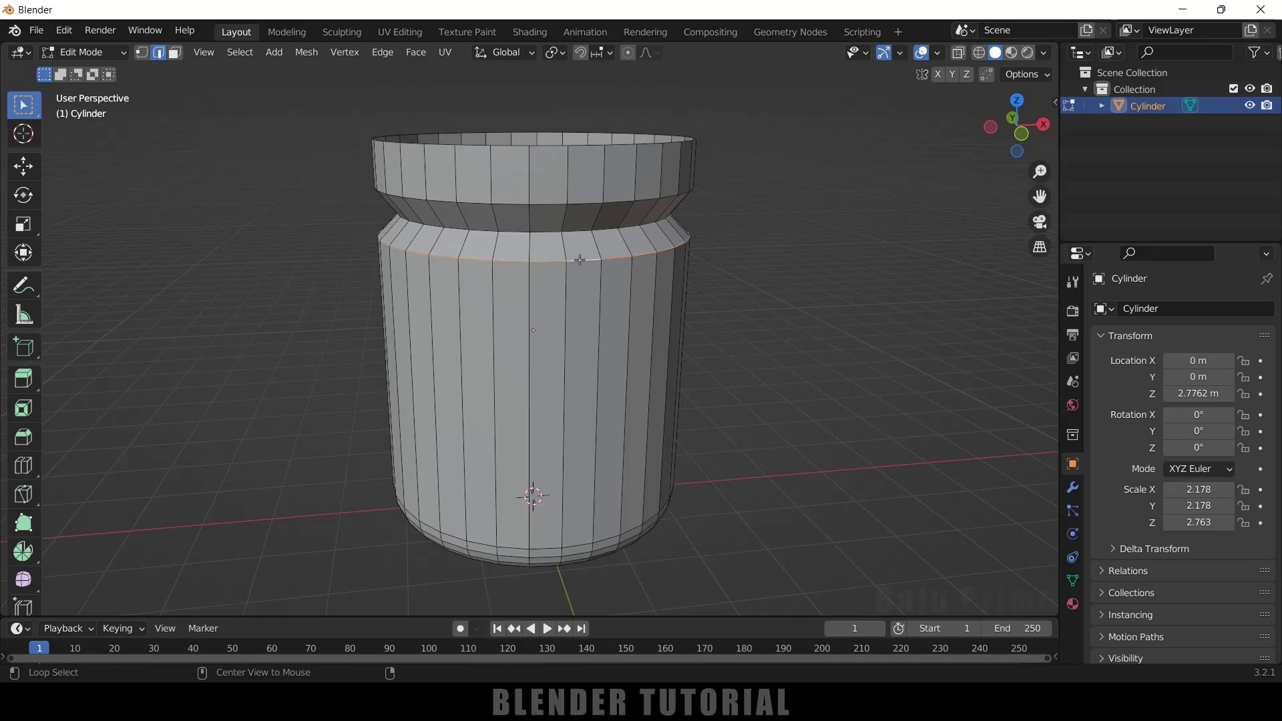
left_click(556, 207, "alt+shift")
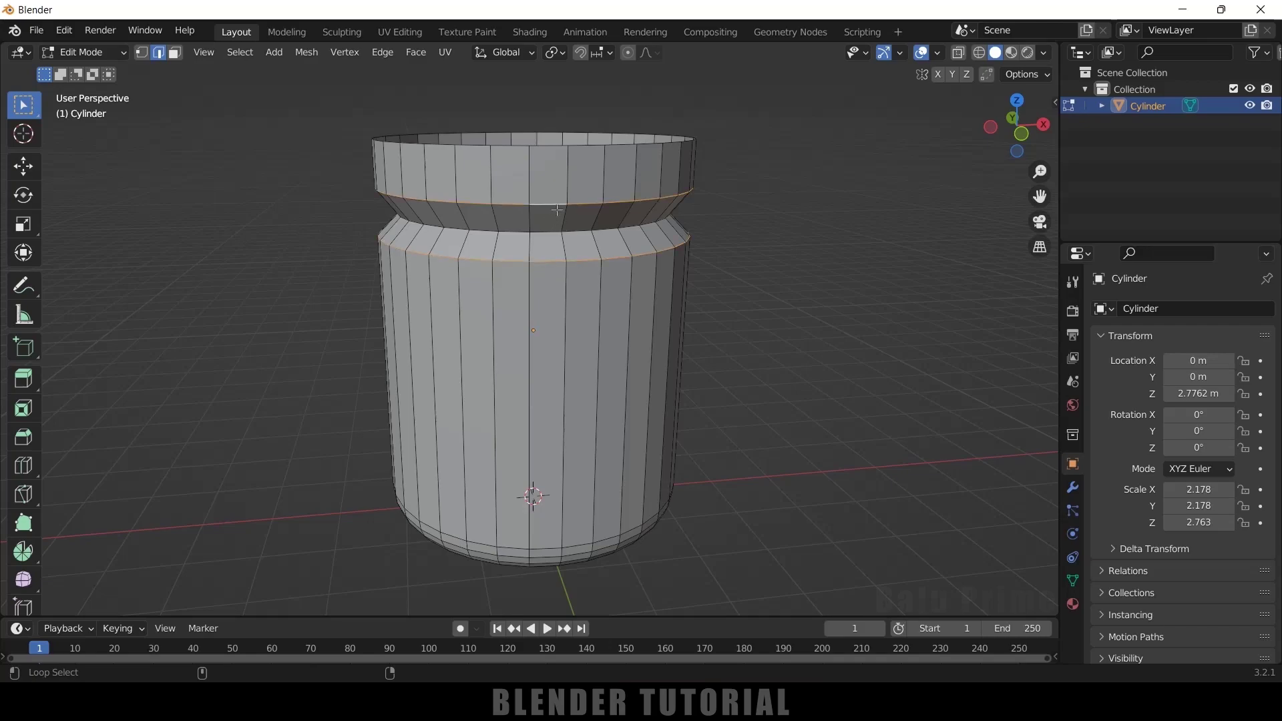
left_click(558, 233, "alt+shift")
key("ctrl+b")
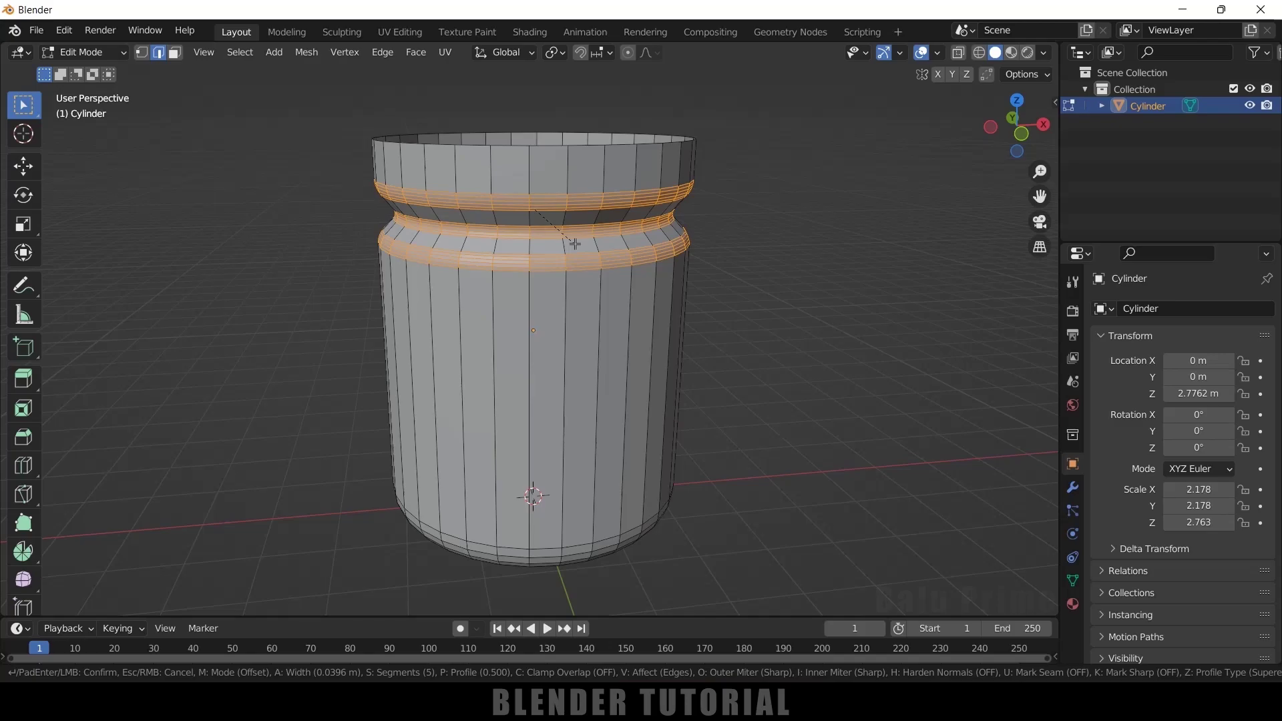
left_click(577, 245)
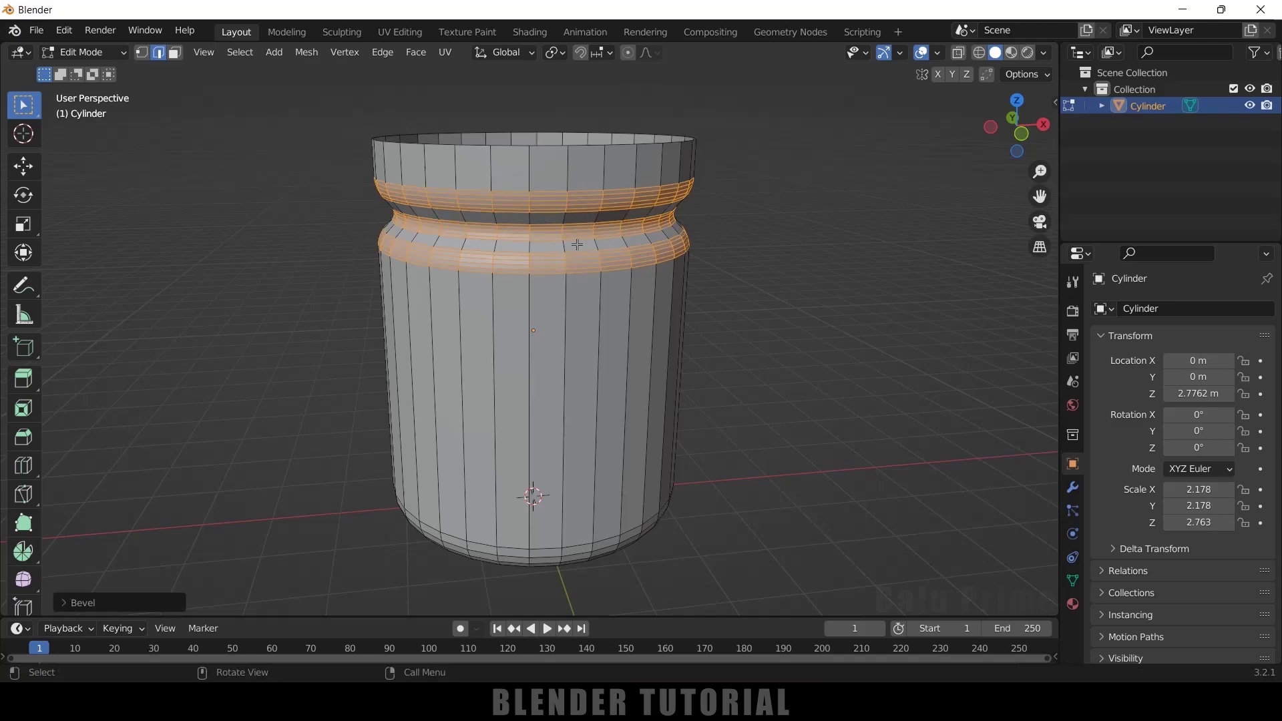
Lower the top rim's edge loop about 0.26 m along Z and return to Object Mode
middle_click_drag(771, 248, 597, 154)
left_click(618, 145)
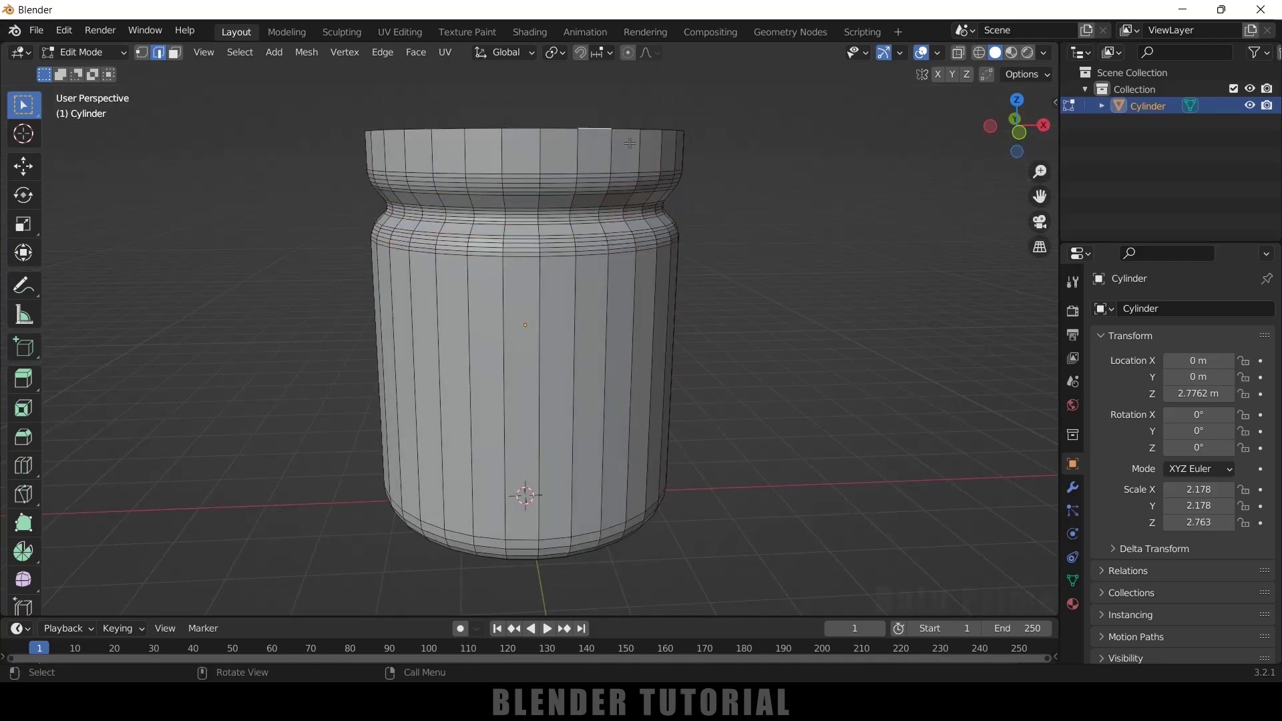
left_click(624, 131, "alt")
middle_click_drag(715, 194, 734, 220)
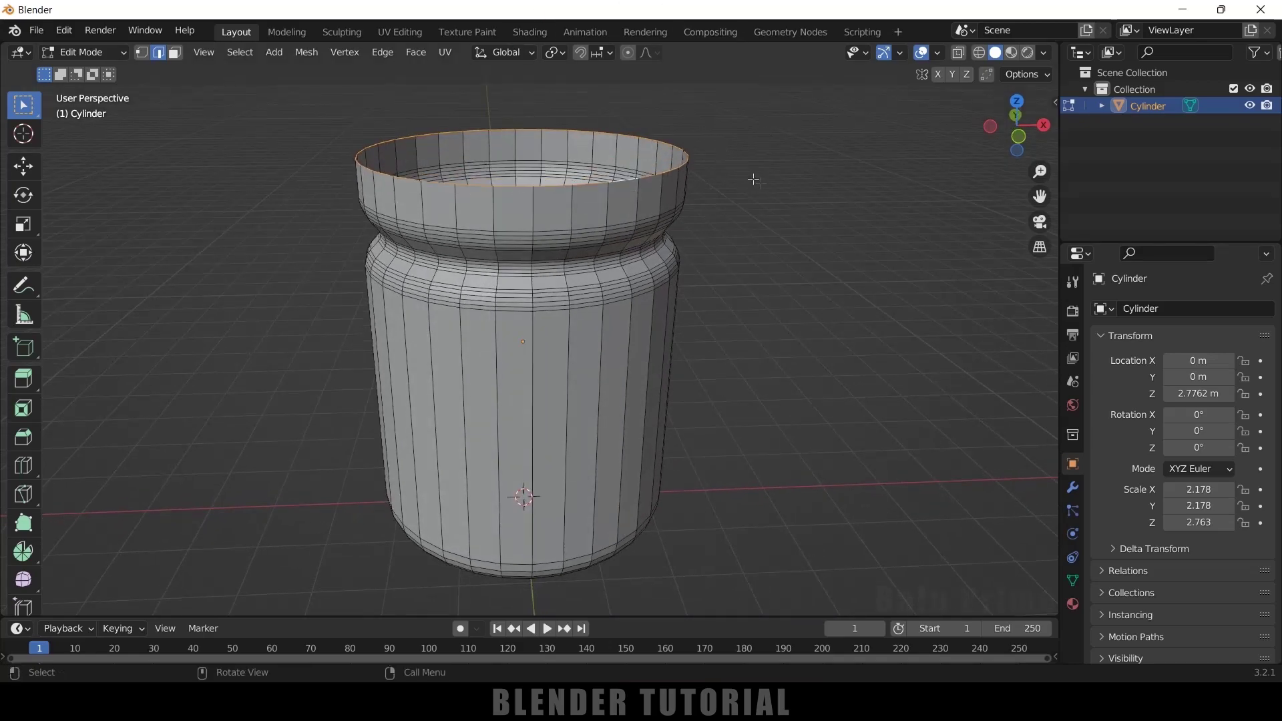
key("g")
key("z")
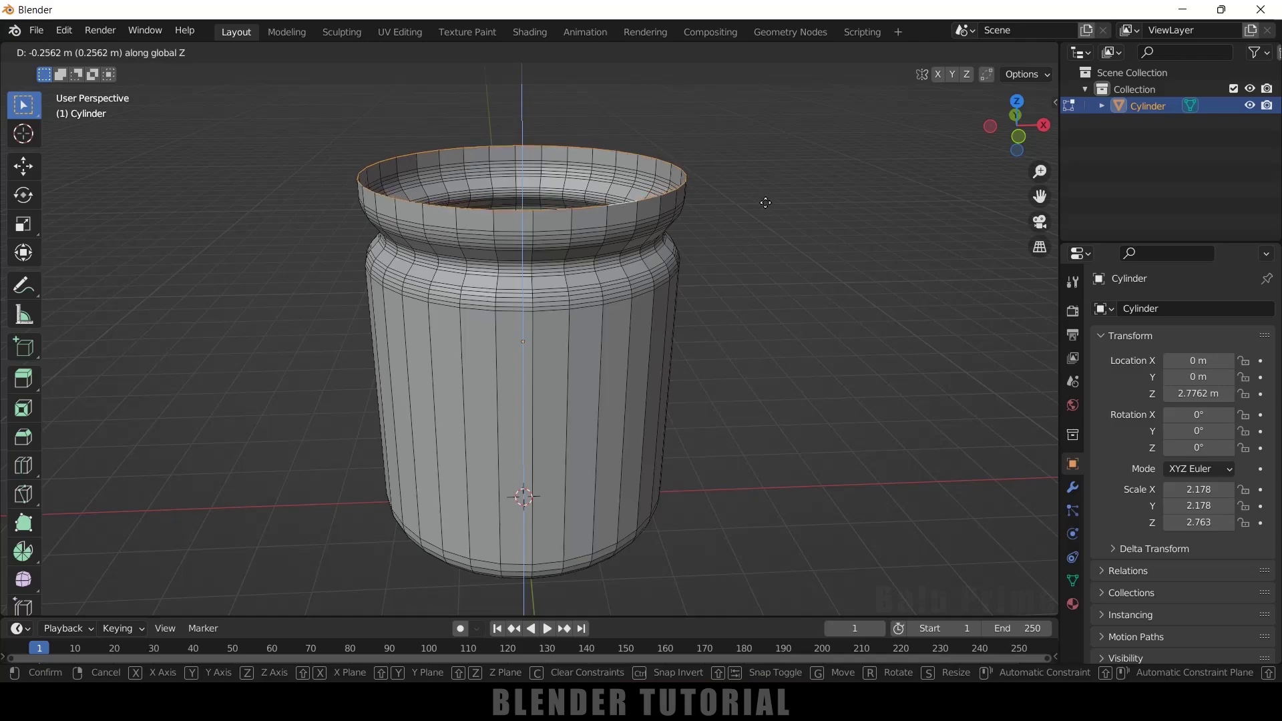
left_click(766, 202)
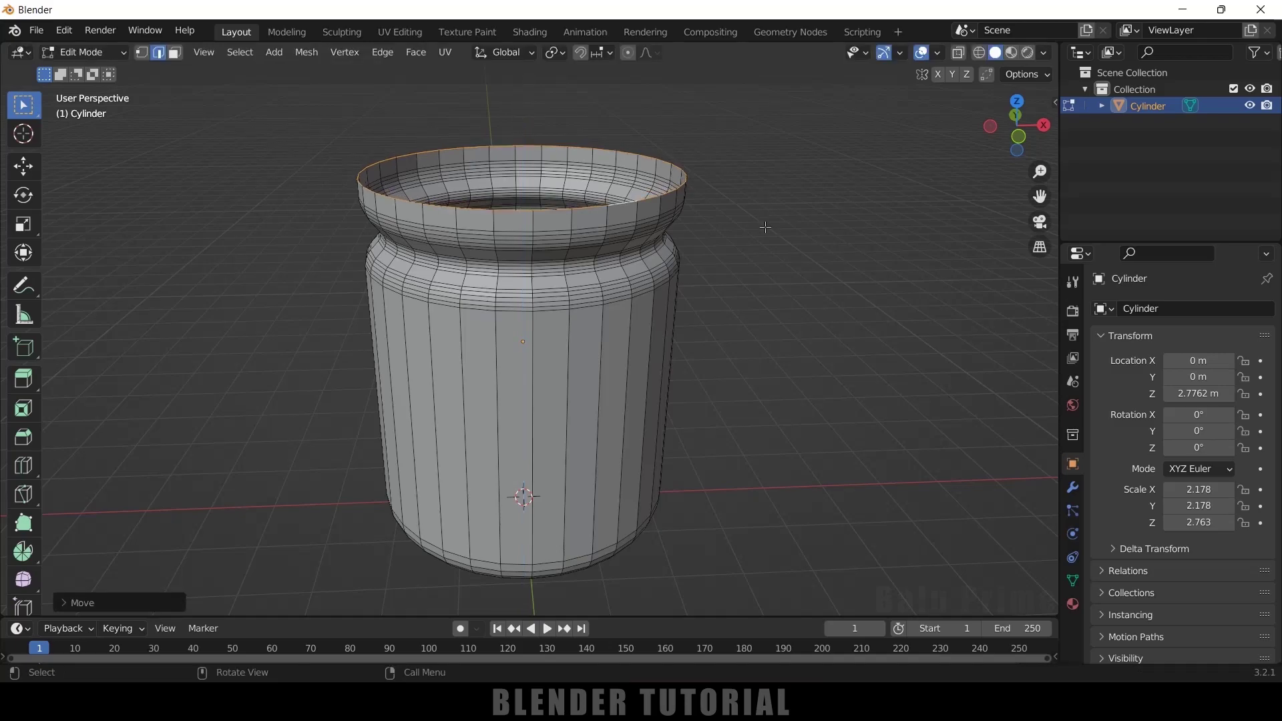
key("Tab")
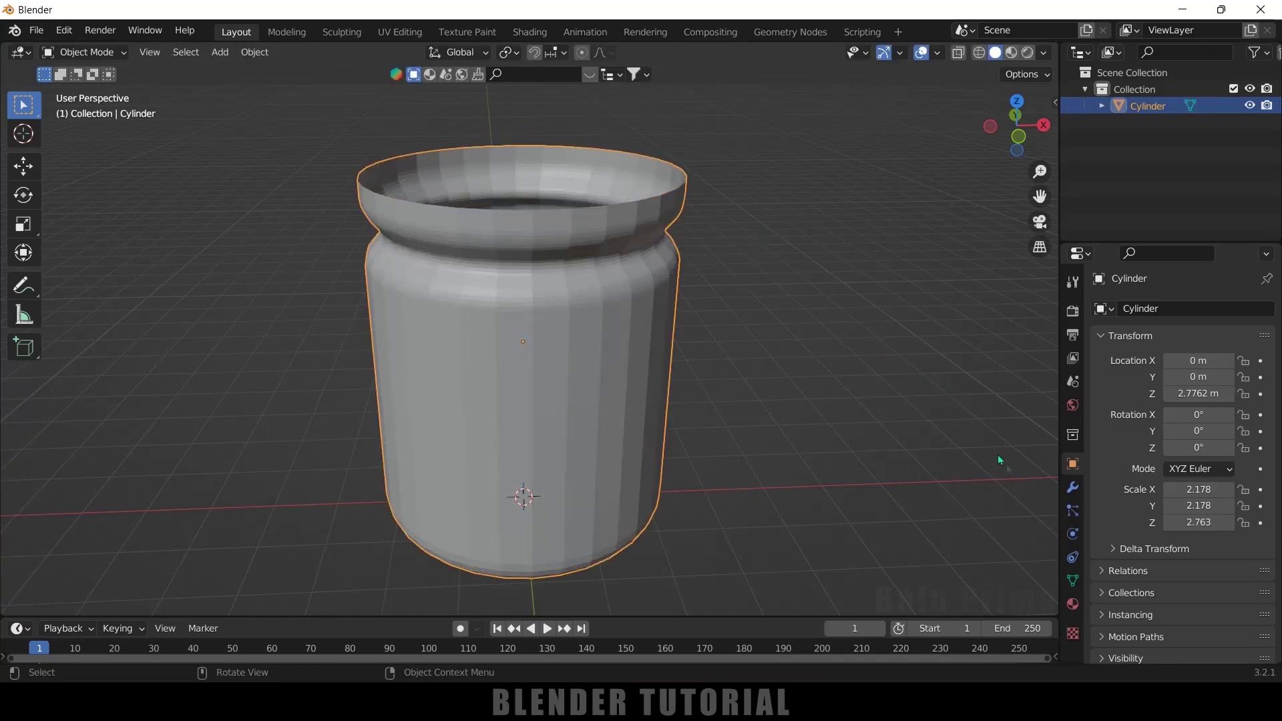
Add a Solidify modifier to the jar with a thickness of -0.02 m
left_click(1072, 487)
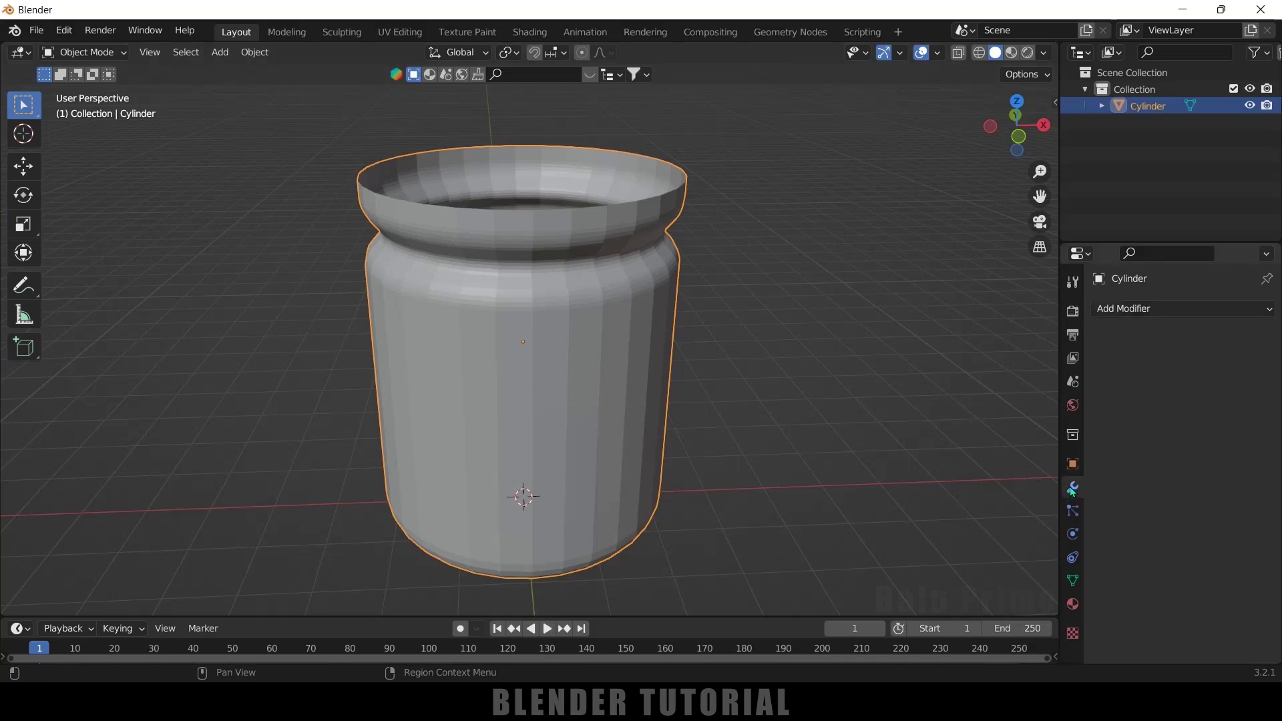
left_click(1132, 308)
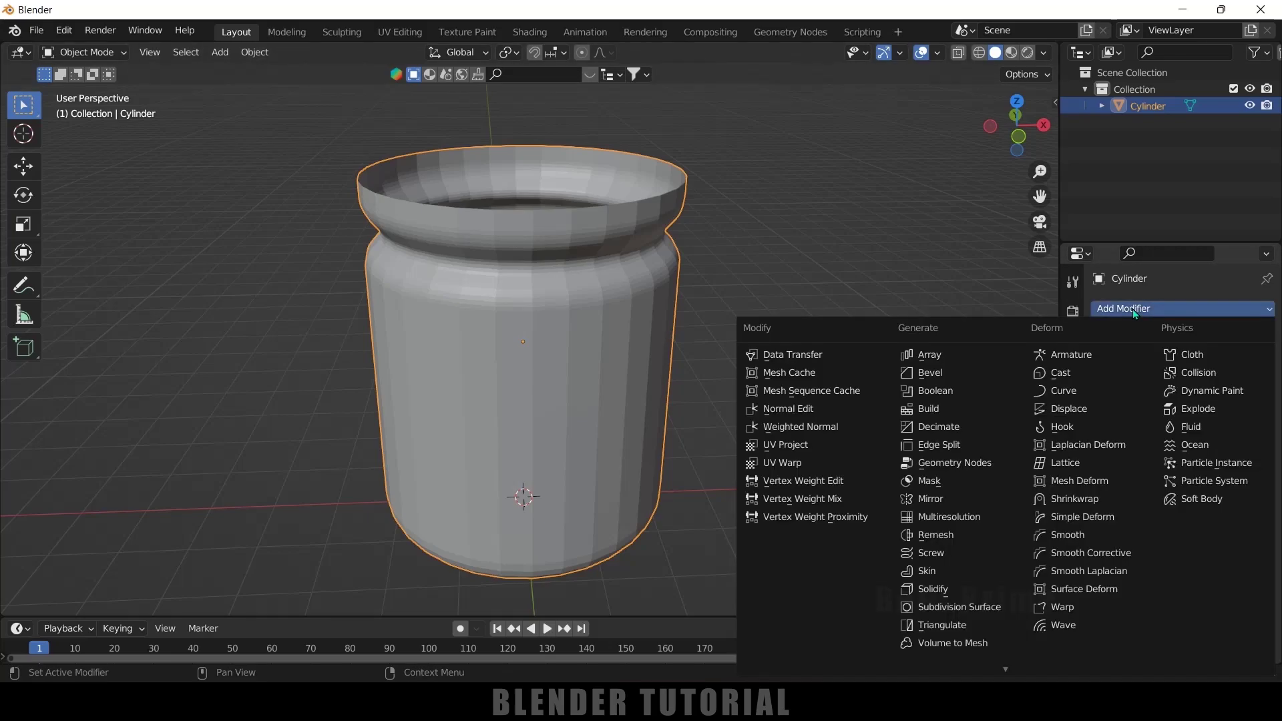
left_click(946, 591)
scroll(755, 174, "up", 3)
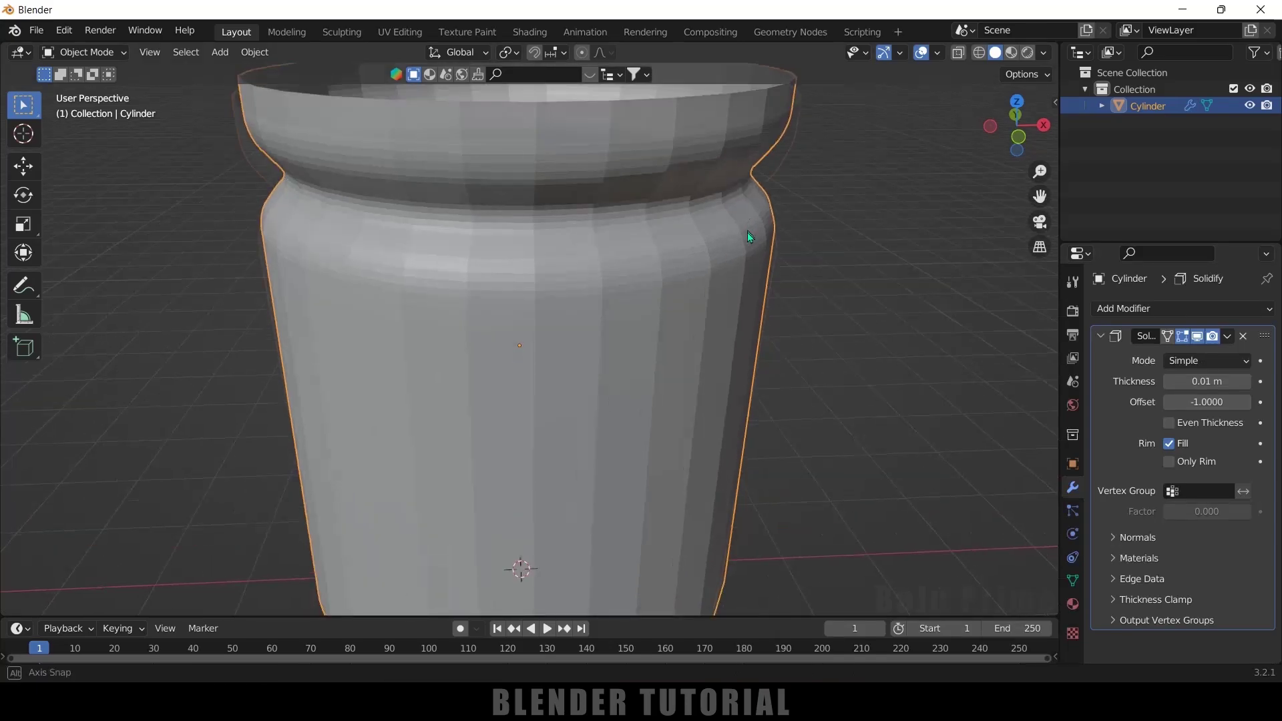
middle_click_drag(747, 230, 750, 252)
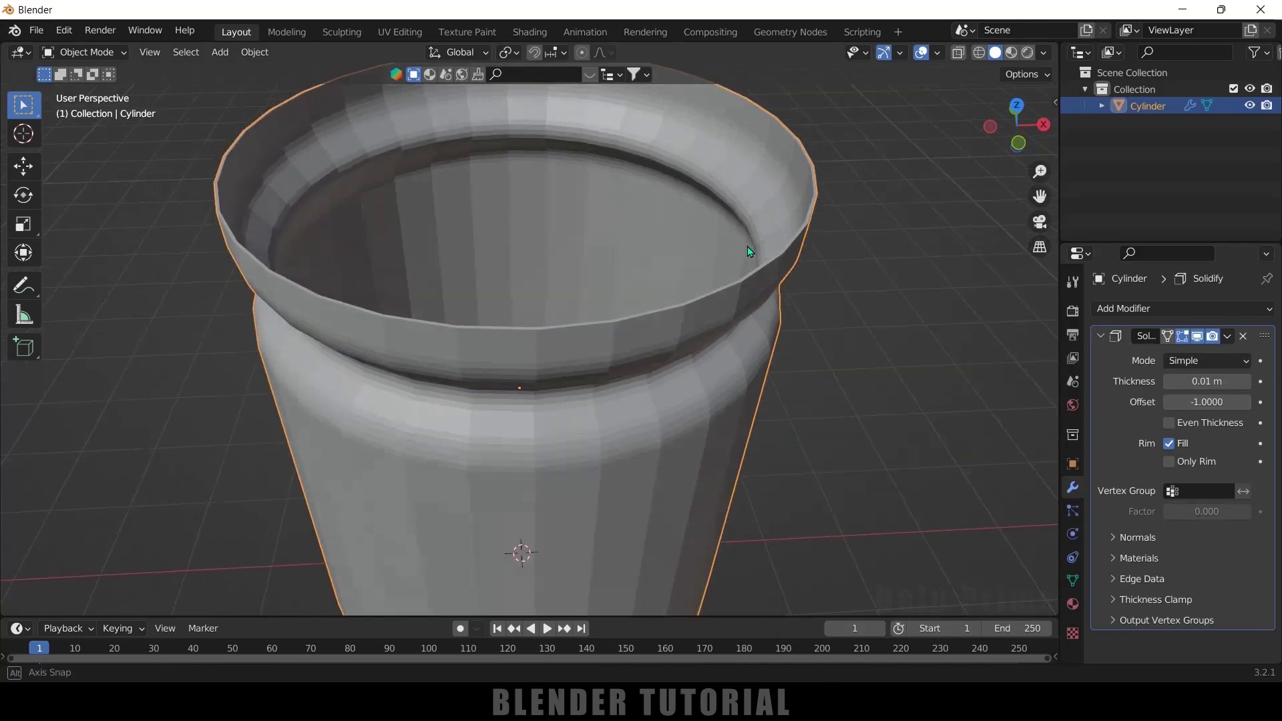
left_click(1166, 381)
left_click(1166, 382)
left_click(1166, 381)
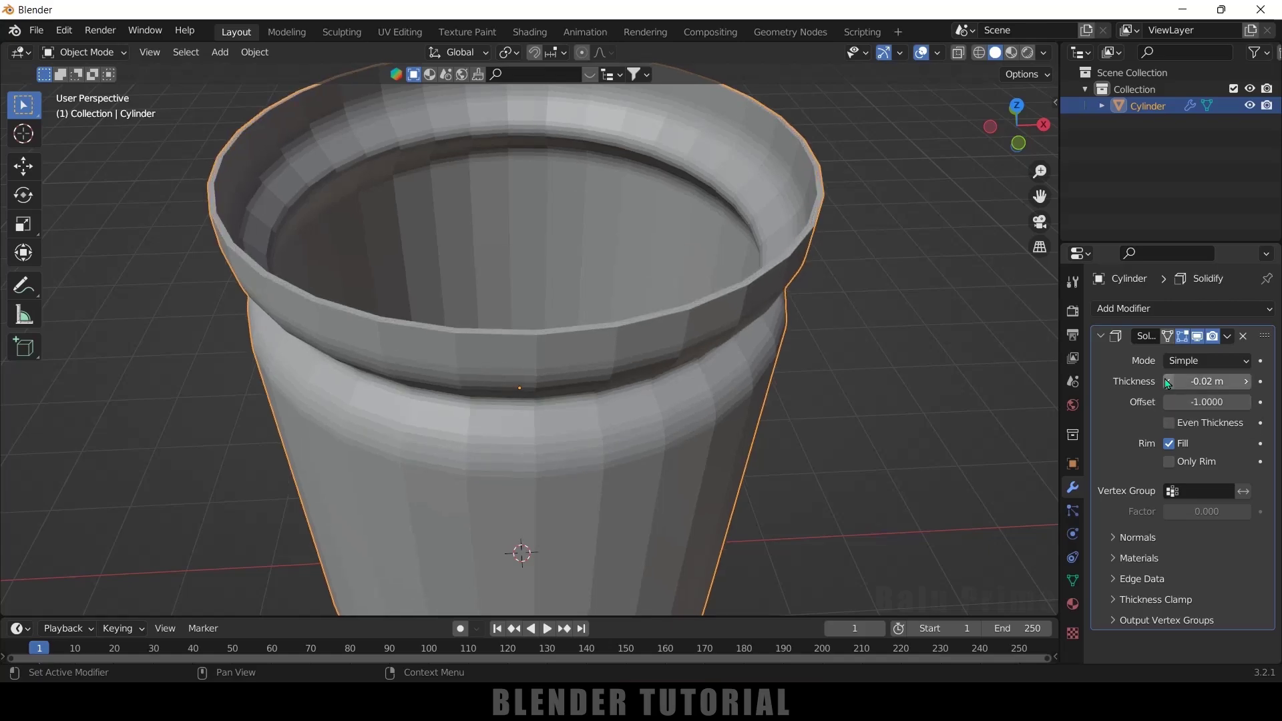
left_click(1165, 381)
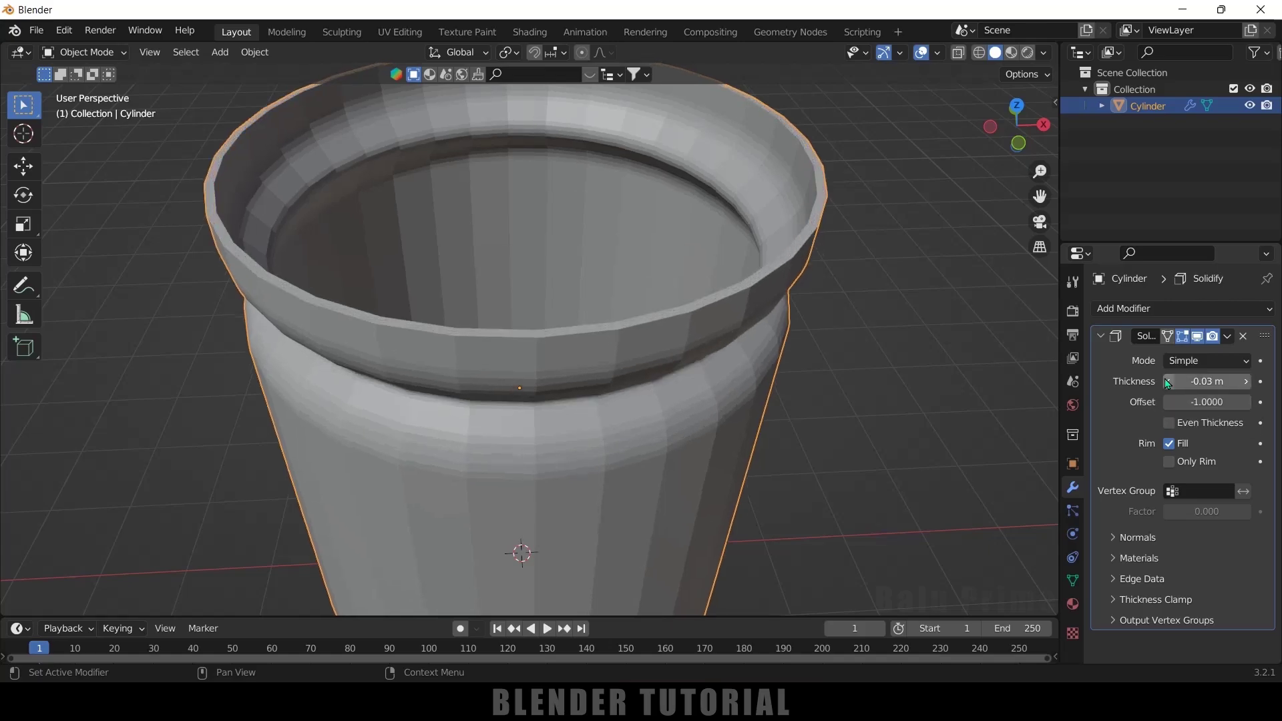
left_click(1247, 381)
Shade the jar smooth and enable Auto Smooth at 30° for its normals
middle_click_drag(694, 366, 708, 334)
right_click(690, 325)
left_click(691, 324)
scroll(690, 323, "down", 2)
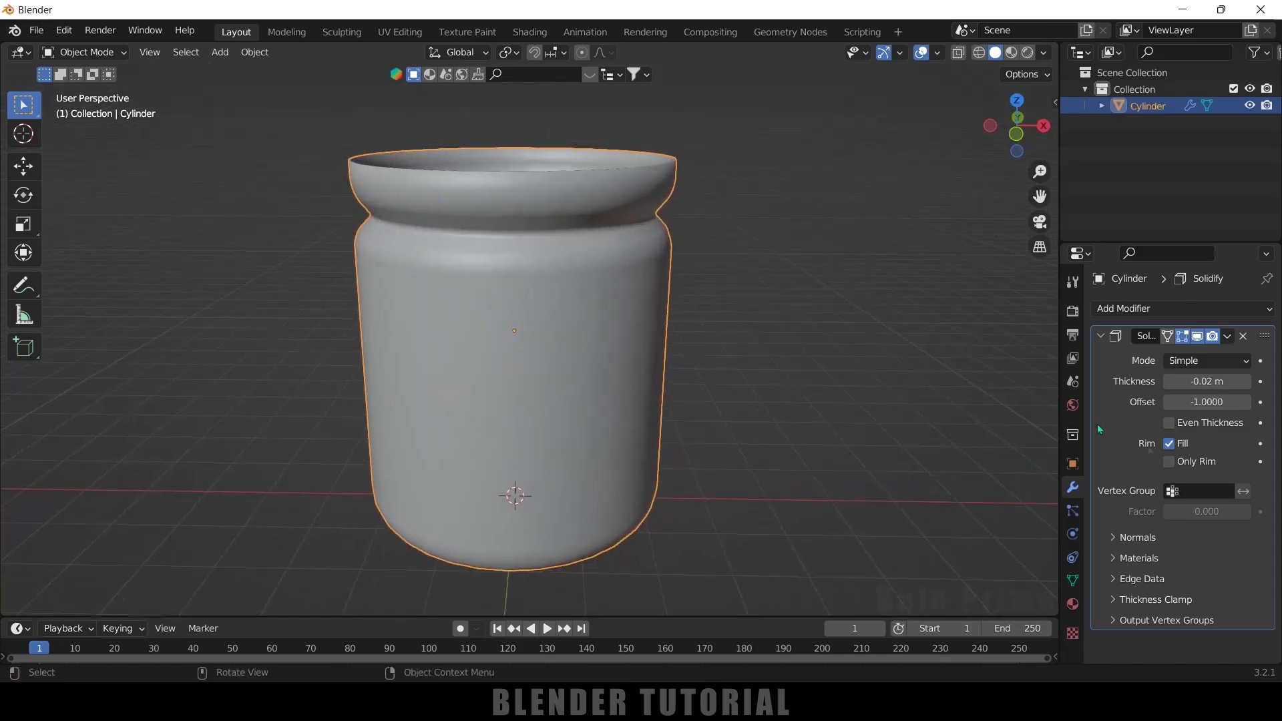
left_click(1073, 582)
left_click(1106, 628)
scroll(1158, 587, "down", 3)
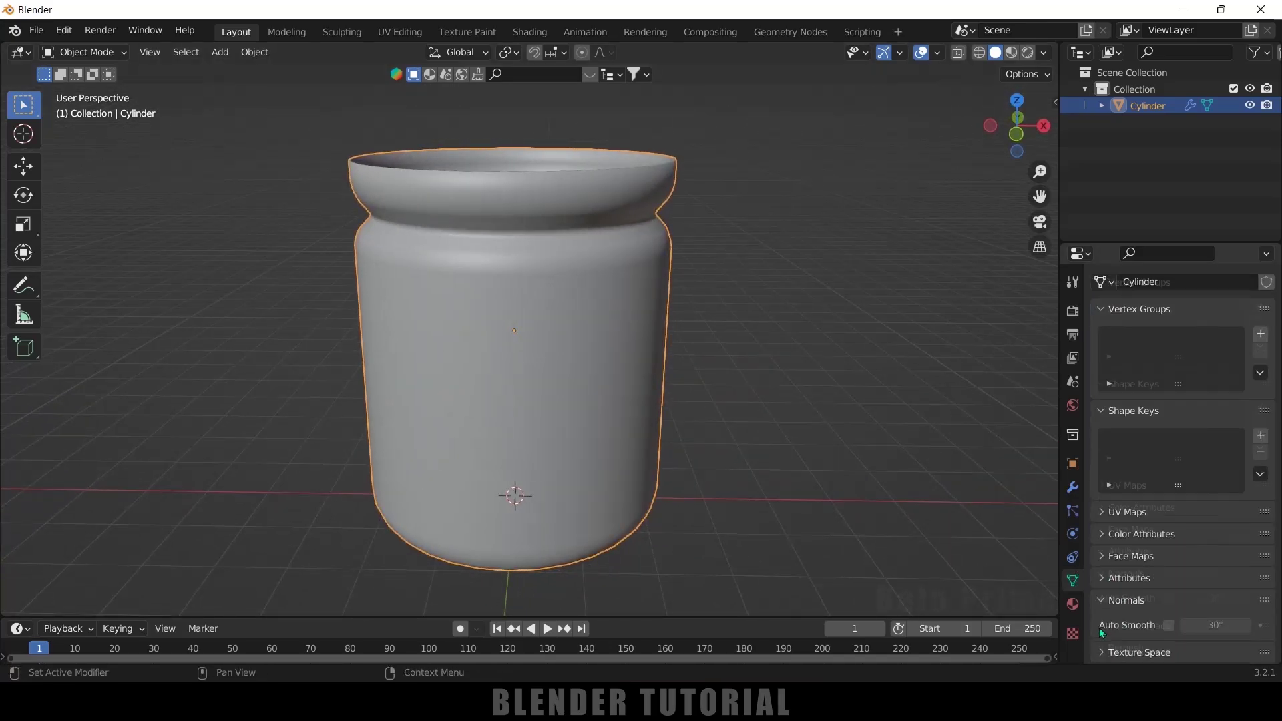
left_click(1166, 558)
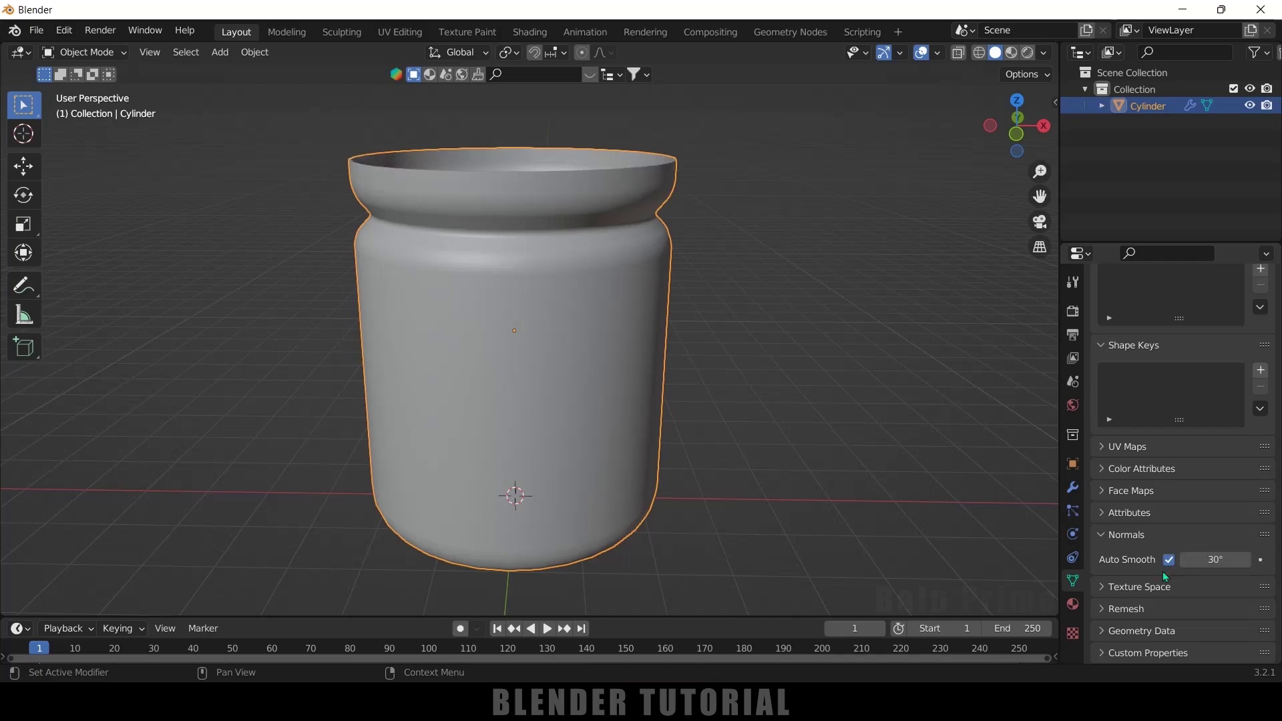
Apply the Solidify modifier to the jar's mesh
scroll(1163, 572, "up", 3)
mouse_move(761, 349)
middle_mouse_down()
mouse_move(755, 369)
mouse_move(743, 358)
middle_mouse_up()
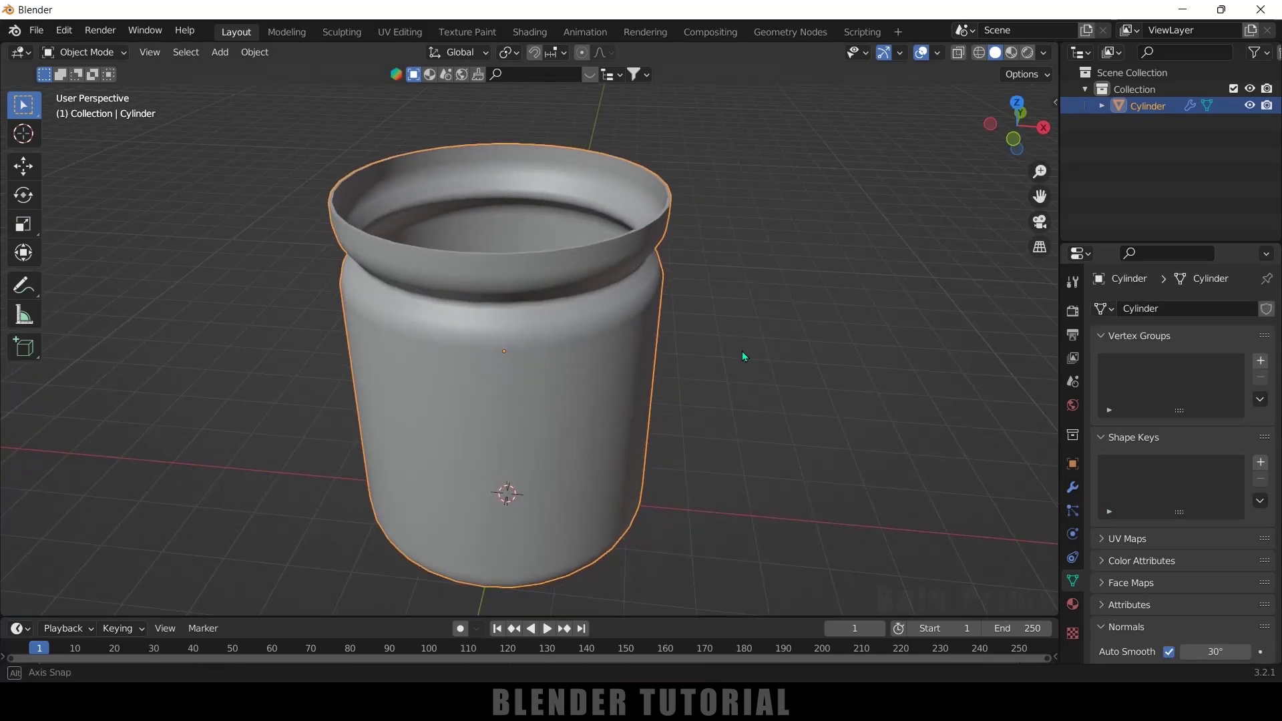
left_click(1074, 487)
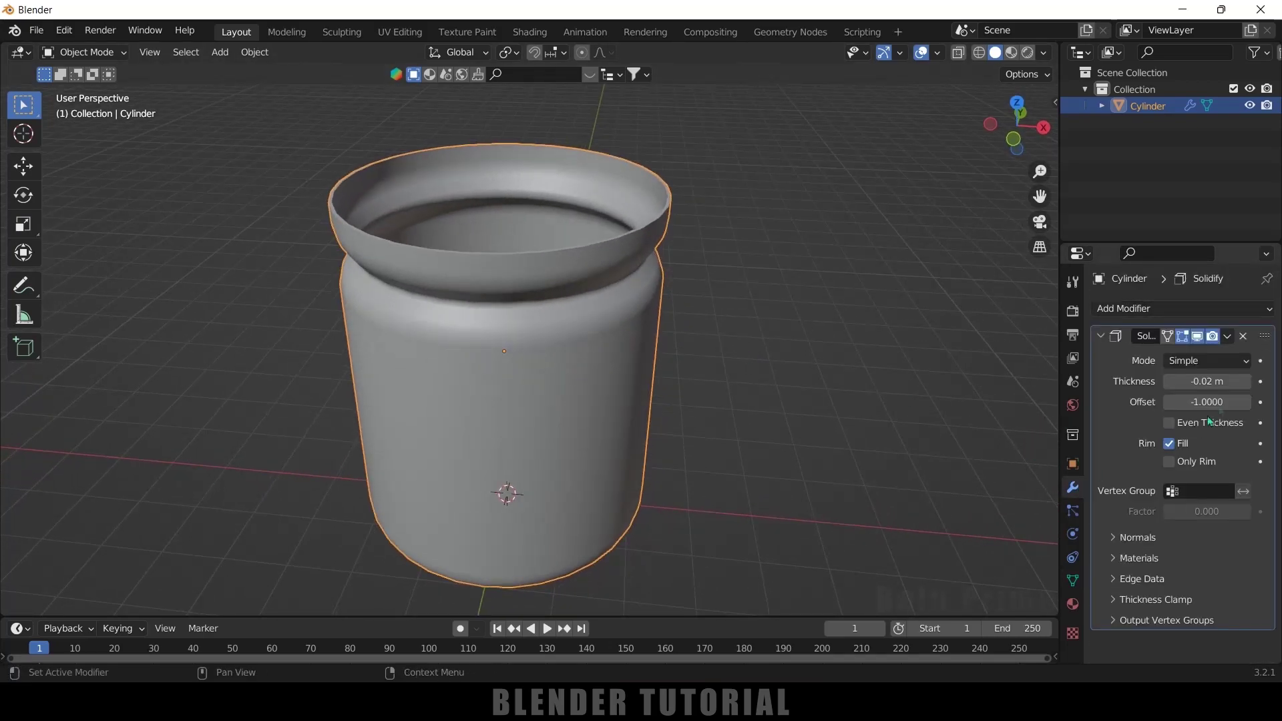
left_click(1226, 338)
left_click(1158, 351)
Add a mesh plane at the jar's base and scale it up about 25 times as the ground
mouse_move(758, 348)
middle_mouse_down()
mouse_move(796, 304)
mouse_move(742, 315)
mouse_move(762, 334)
middle_mouse_up()
scroll(763, 334, "down", 2)
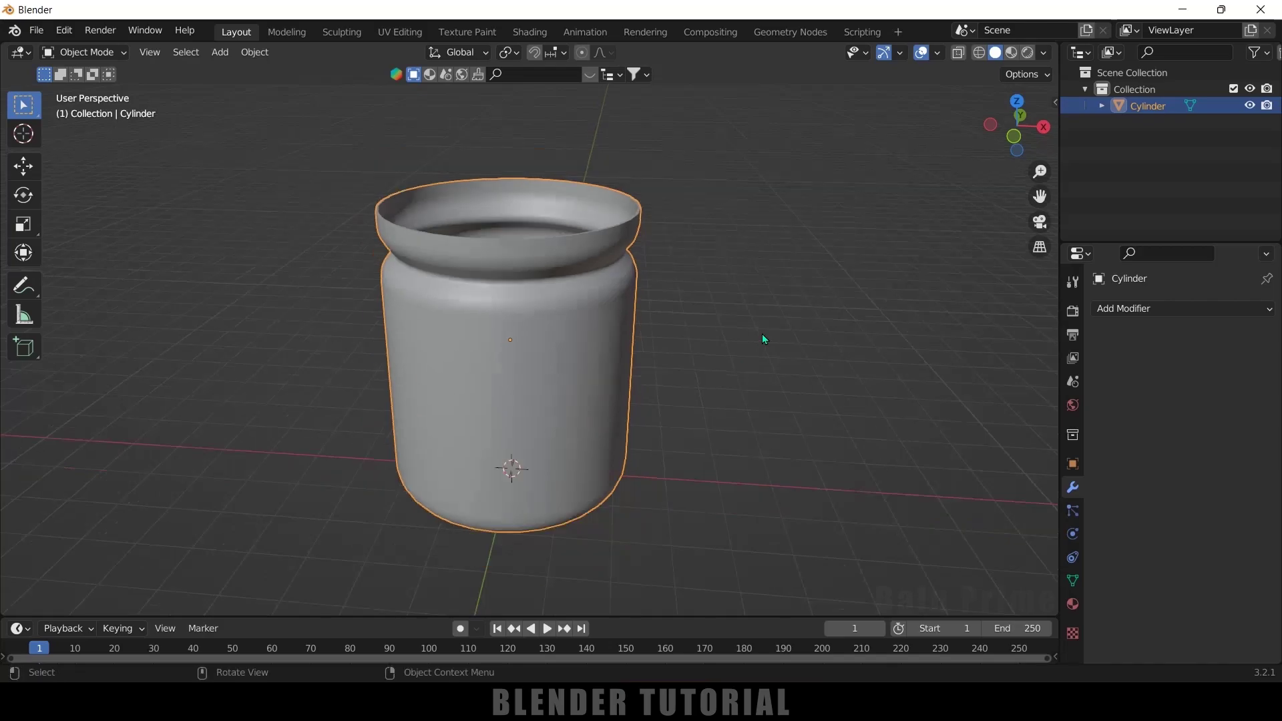
scroll(762, 334, "down", 5)
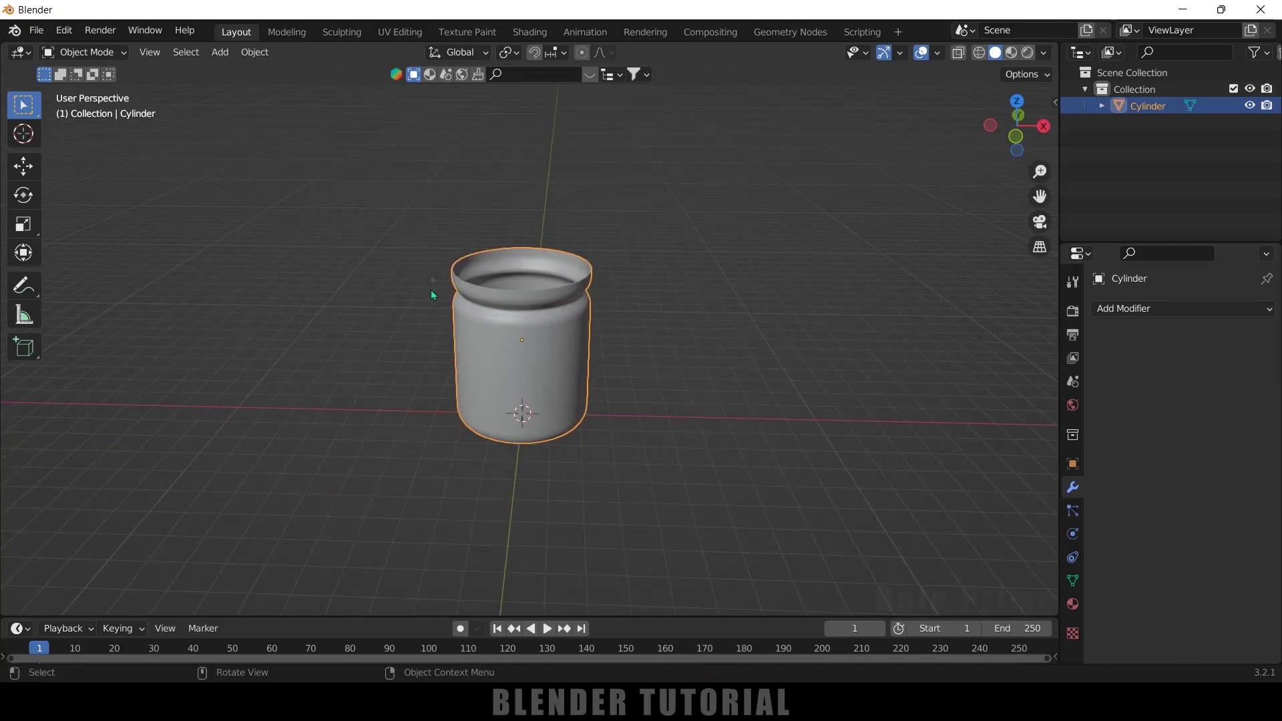
left_click(219, 52)
mouse_move(226, 71)
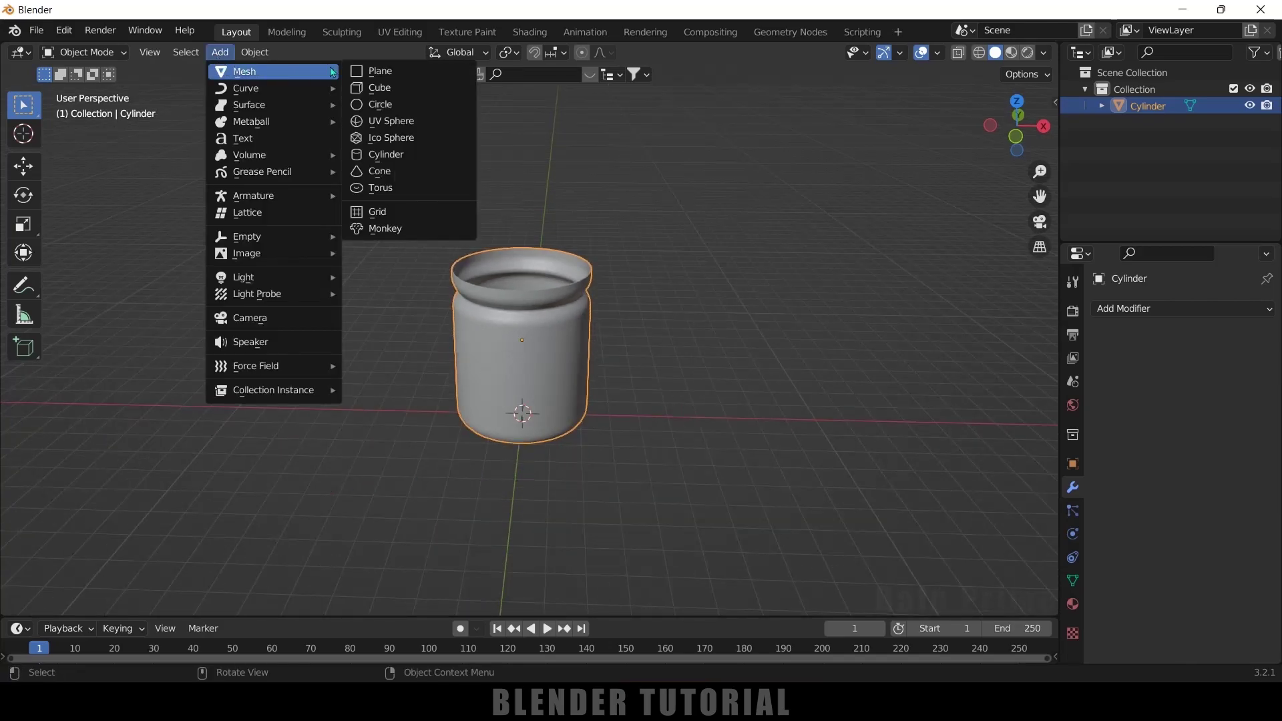
left_click(378, 71)
key("s")
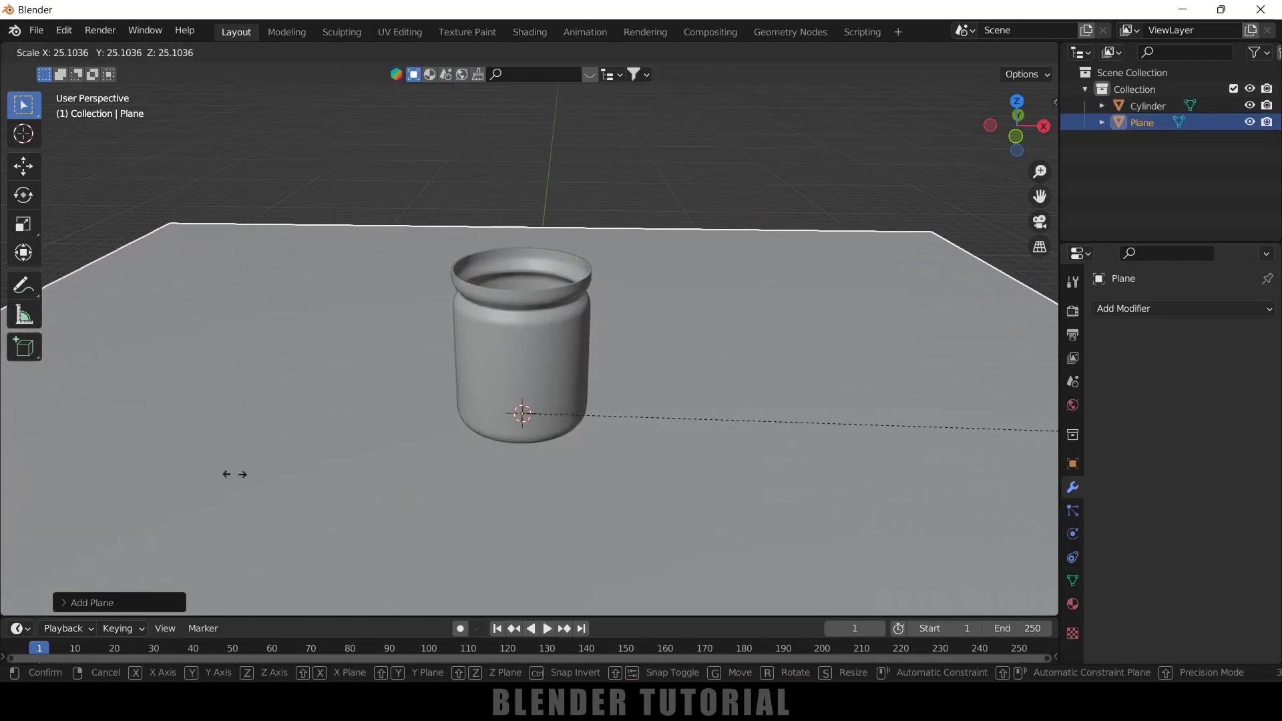
left_click(249, 476)
Raise the jar about 0.05 m along Z in the front view so its base rests on the ground plane
key("KP_1")
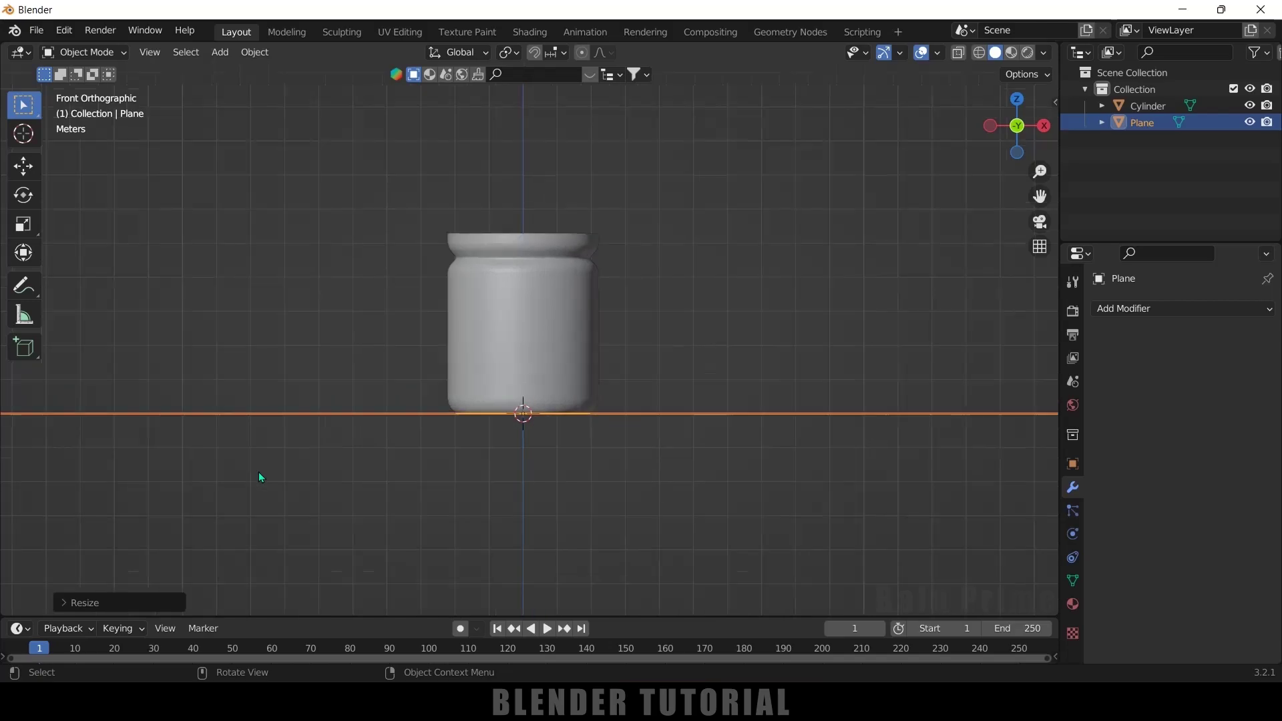
scroll(267, 468, "up", 7)
middle_click_drag(347, 484, 367, 240, "shift")
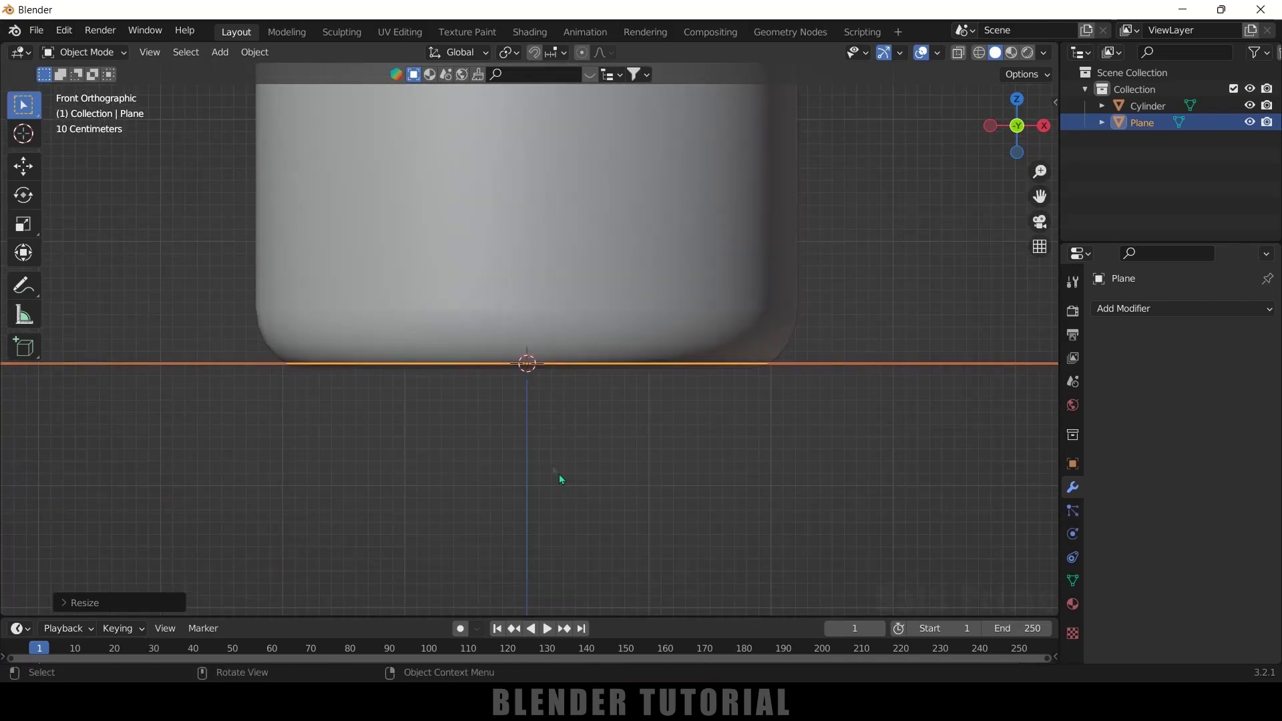
left_click(482, 221)
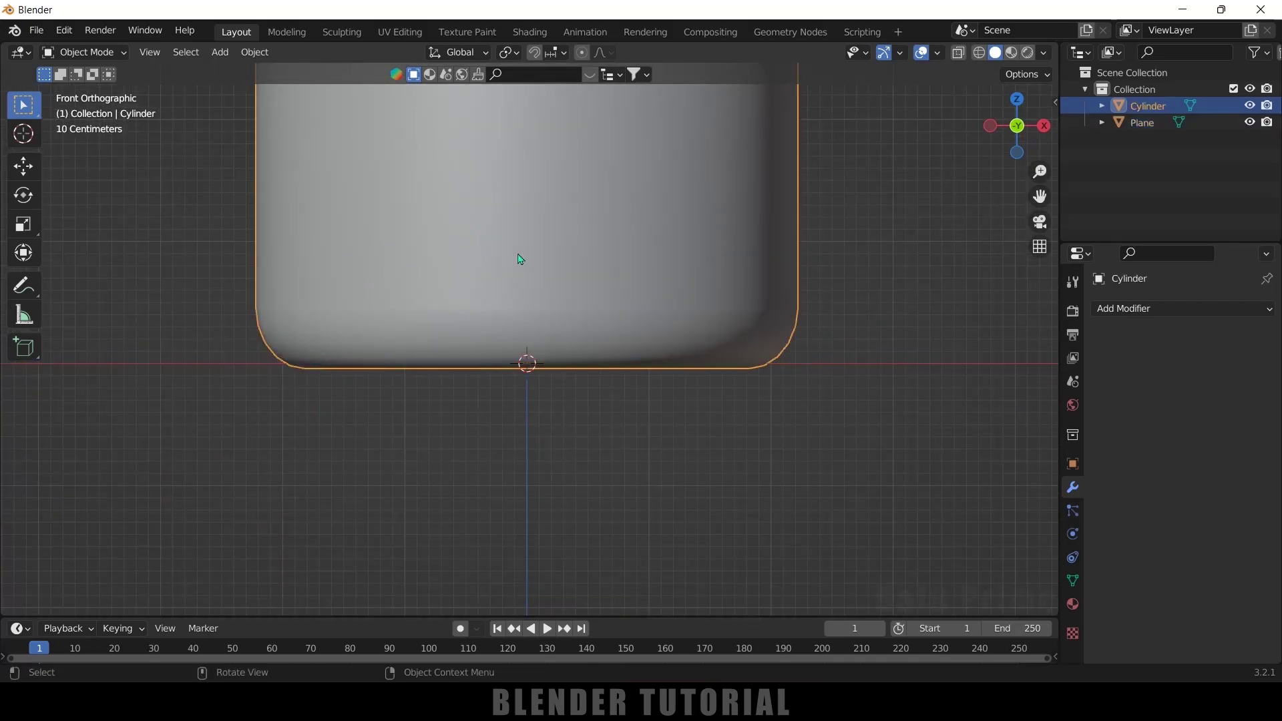
key("g")
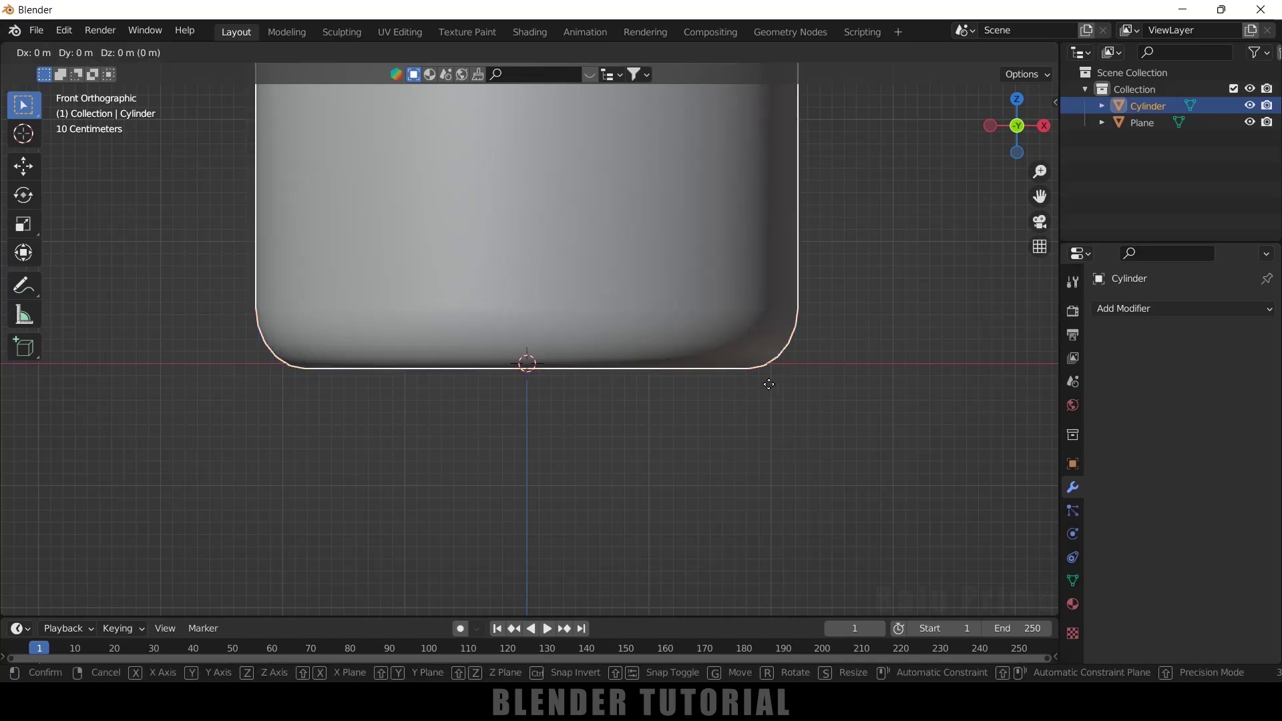
key("z")
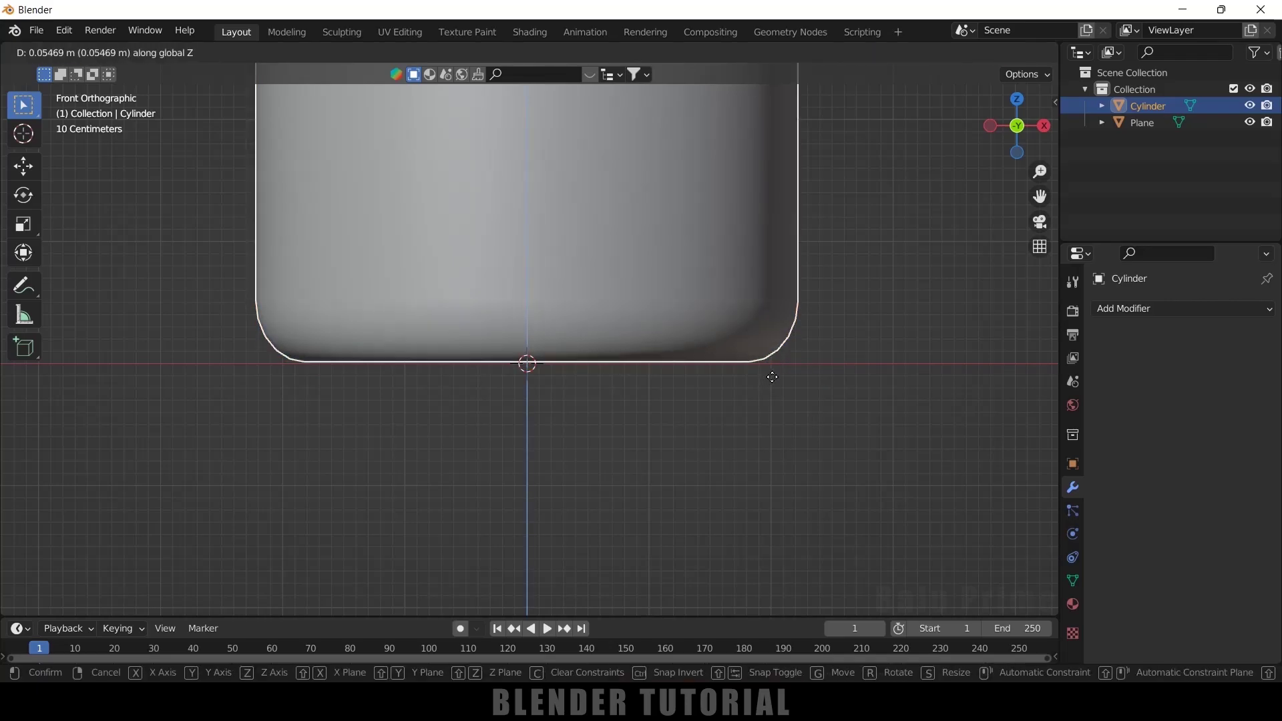
left_click(778, 378)
Import the skull.obj model from the recent Skull.zip folder as Wavefront OBJ with the default settings
middle_click_drag(779, 392, 776, 444)
scroll(734, 440, "down", 5)
mouse_move(690, 435)
middle_mouse_down()
mouse_move(699, 423)
mouse_move(686, 419)
middle_mouse_up()
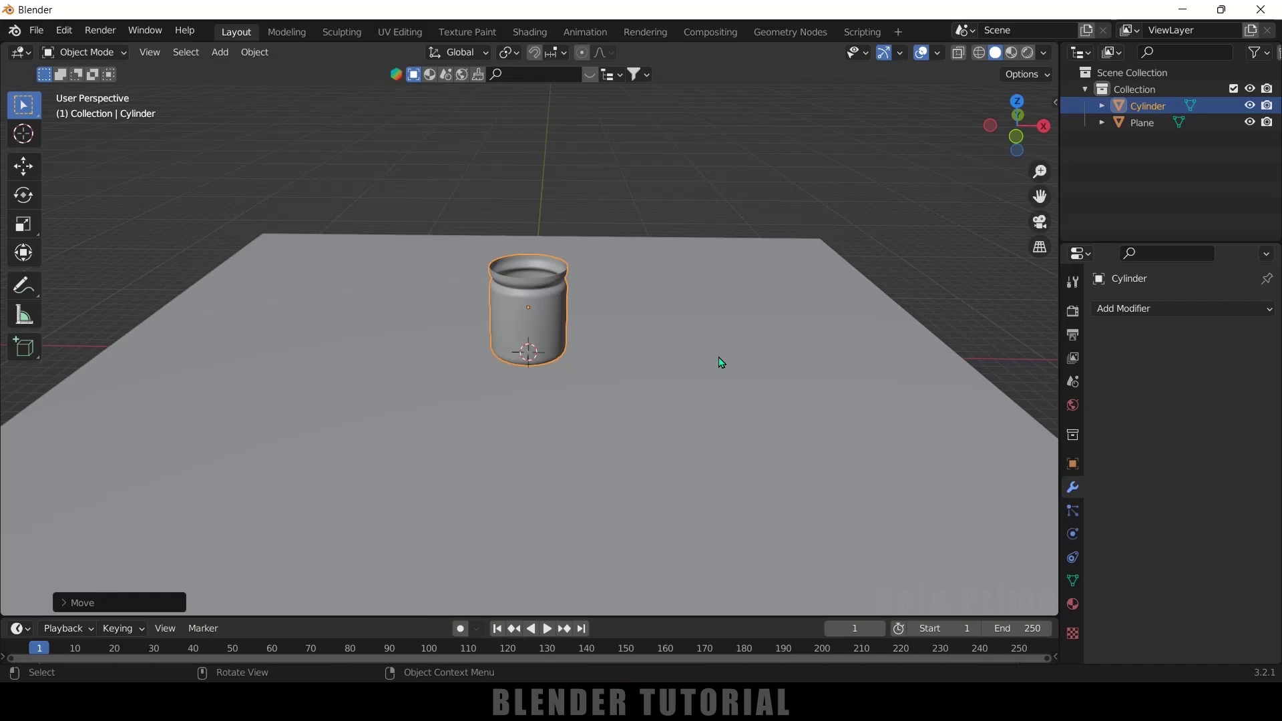
left_click(37, 30)
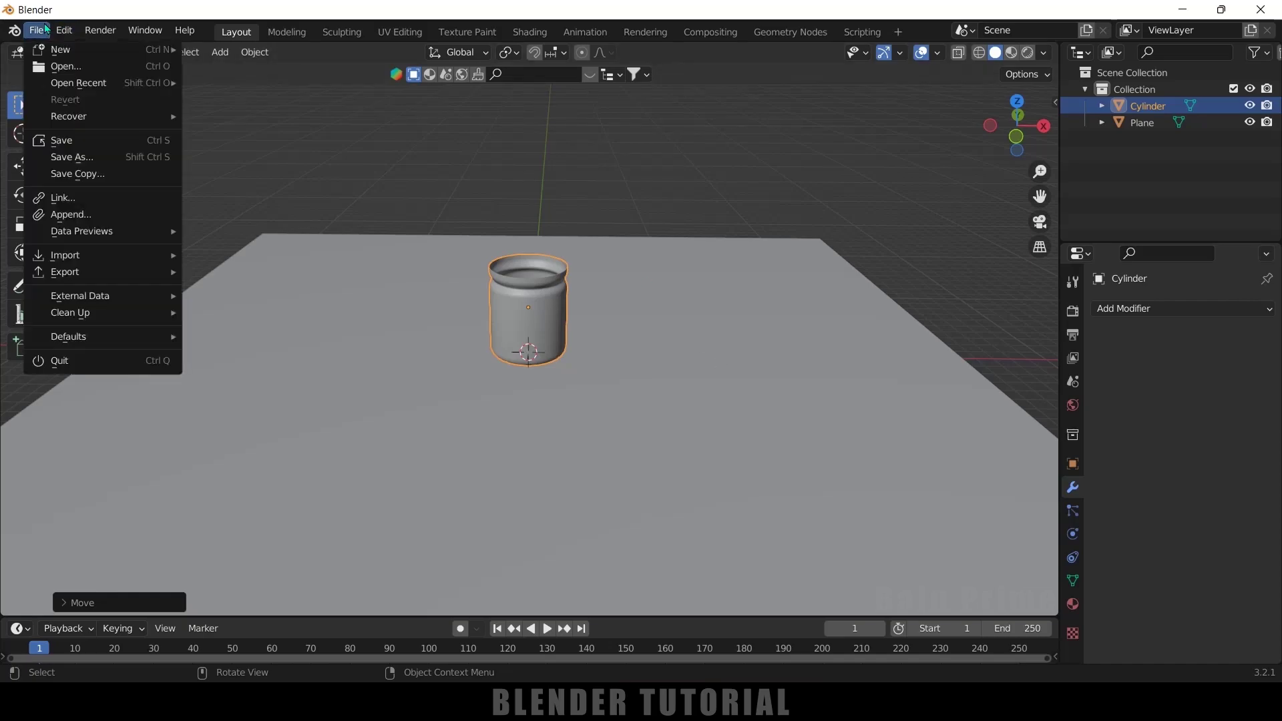
mouse_move(98, 252)
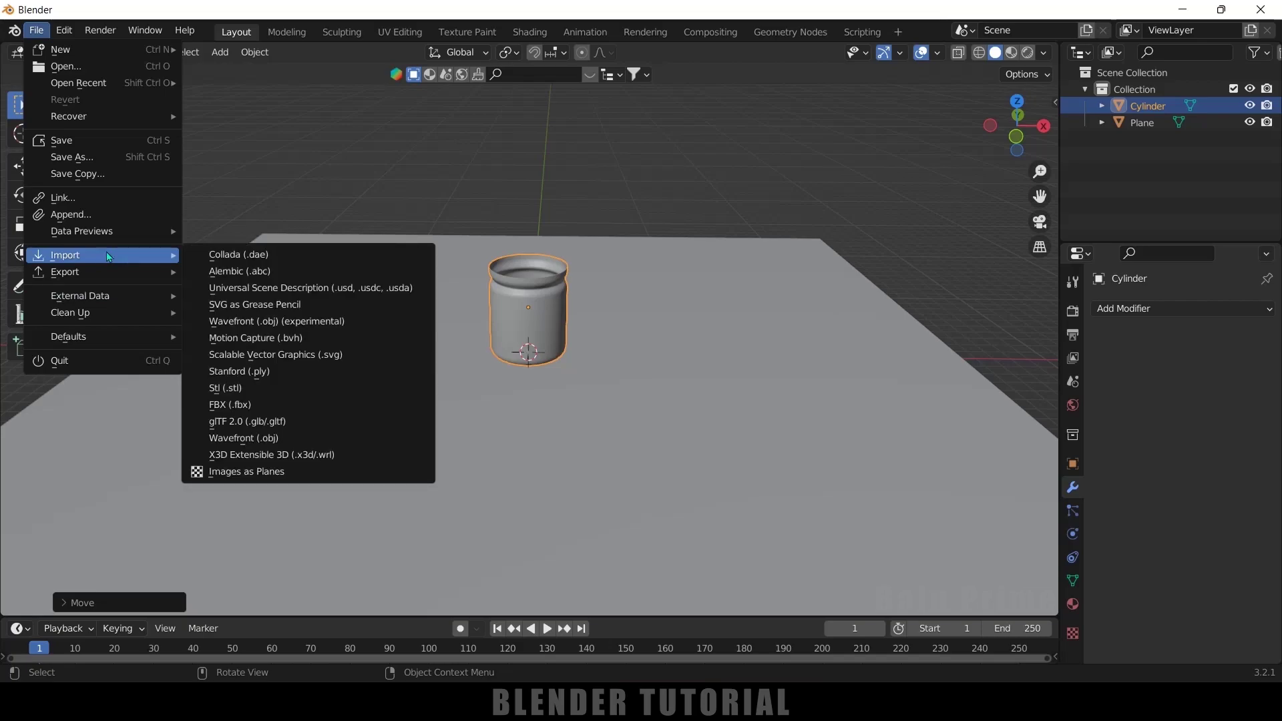
left_click(244, 439)
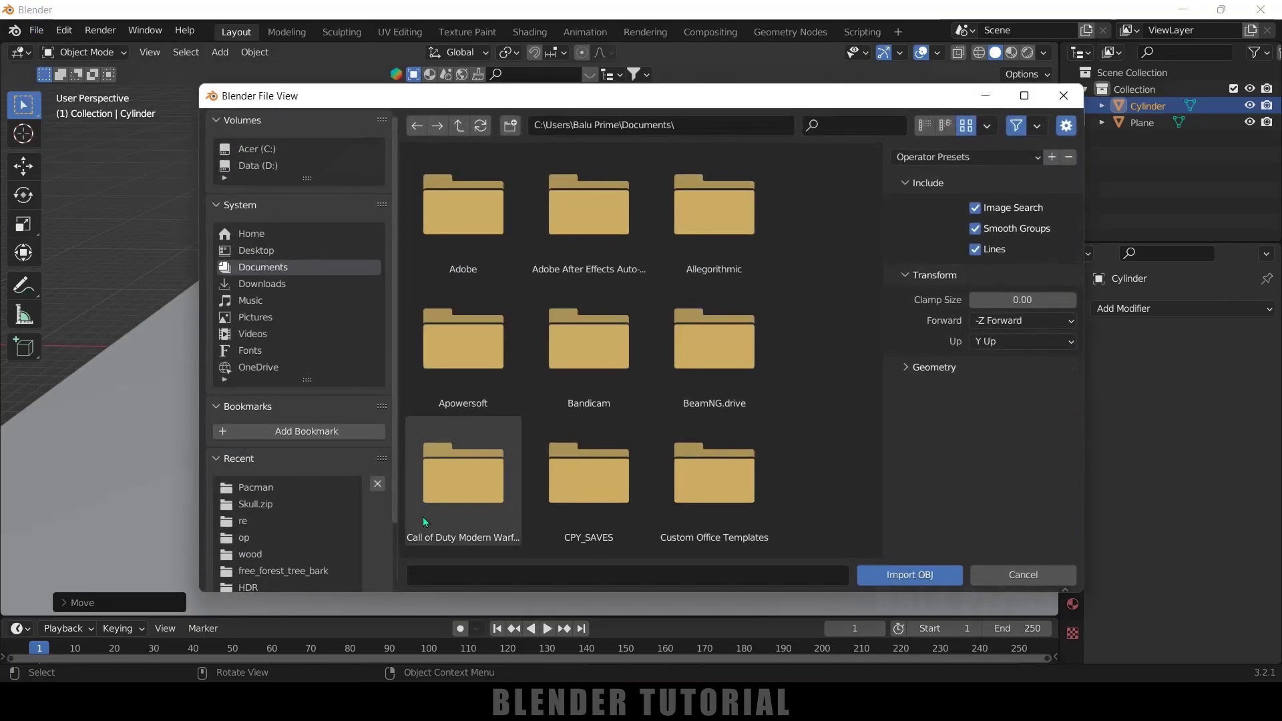
left_click(263, 508)
left_click(615, 239)
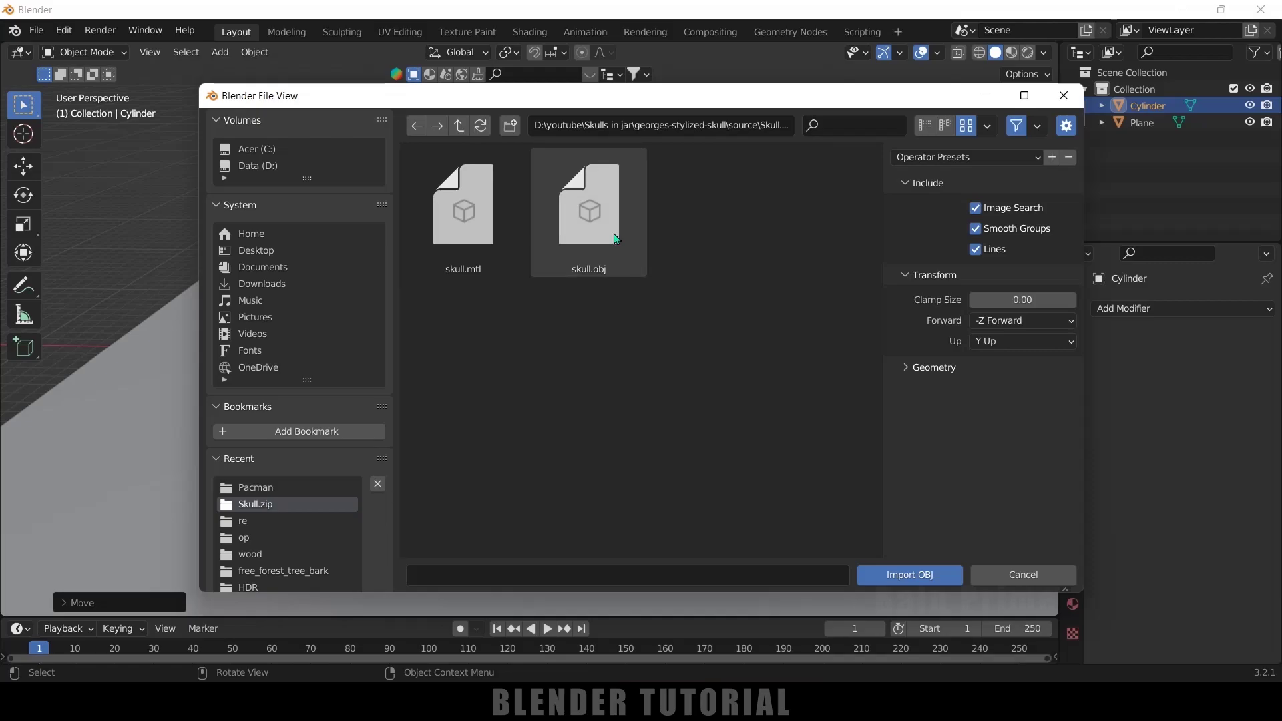
left_click(927, 579)
Move the imported skull about 10 m up along Z, above the jar's opening
middle_click_drag(598, 409, 594, 371)
key("g")
key("z")
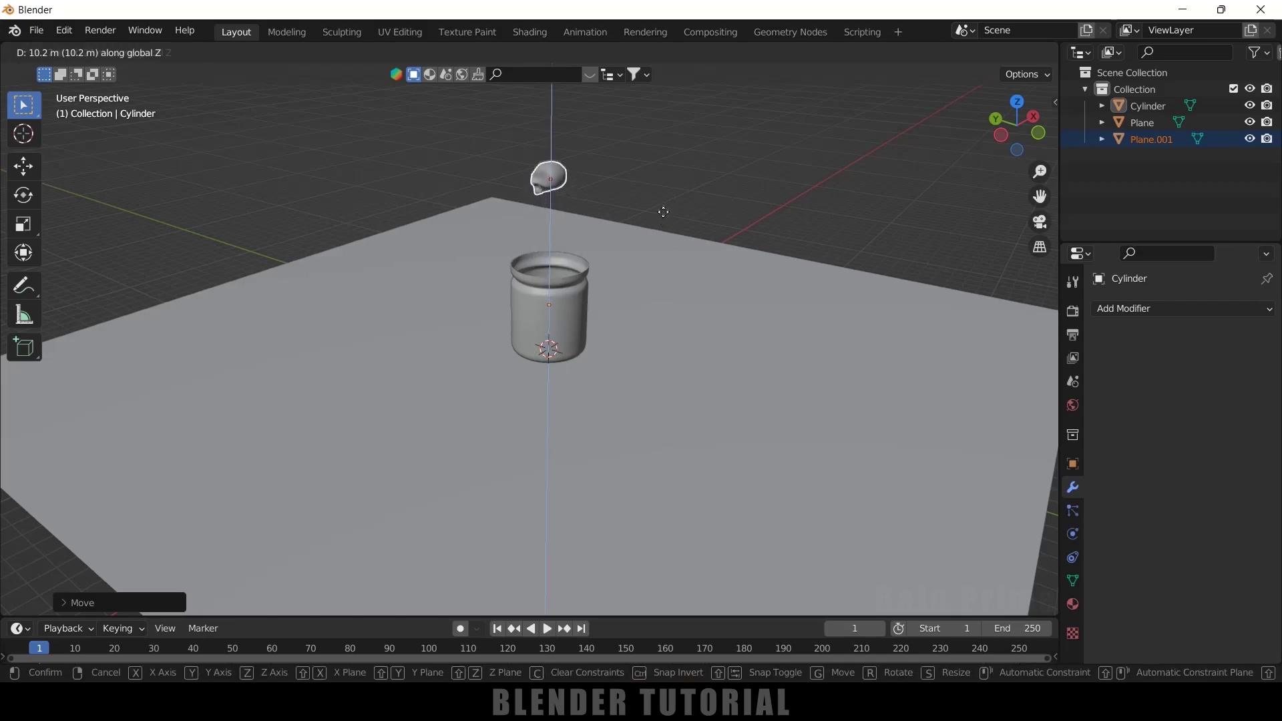
left_click(661, 204)
Scale the skull above the jar down uniformly to about 0.5
middle_click_drag(661, 204, 690, 398)
scroll(696, 391, "up", 3)
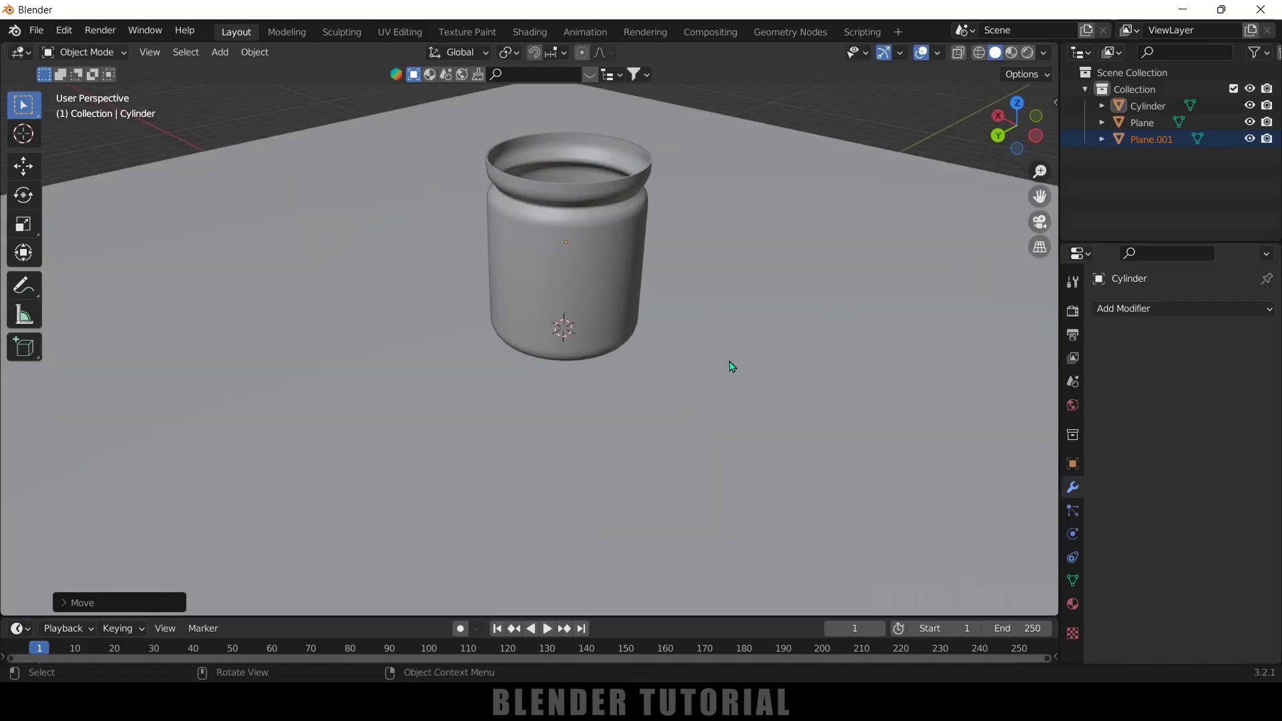
scroll(719, 253, "down", 4)
mouse_move(649, 452)
middle_mouse_down()
mouse_move(644, 472)
mouse_move(658, 450)
middle_mouse_up()
scroll(664, 231, "up", 2)
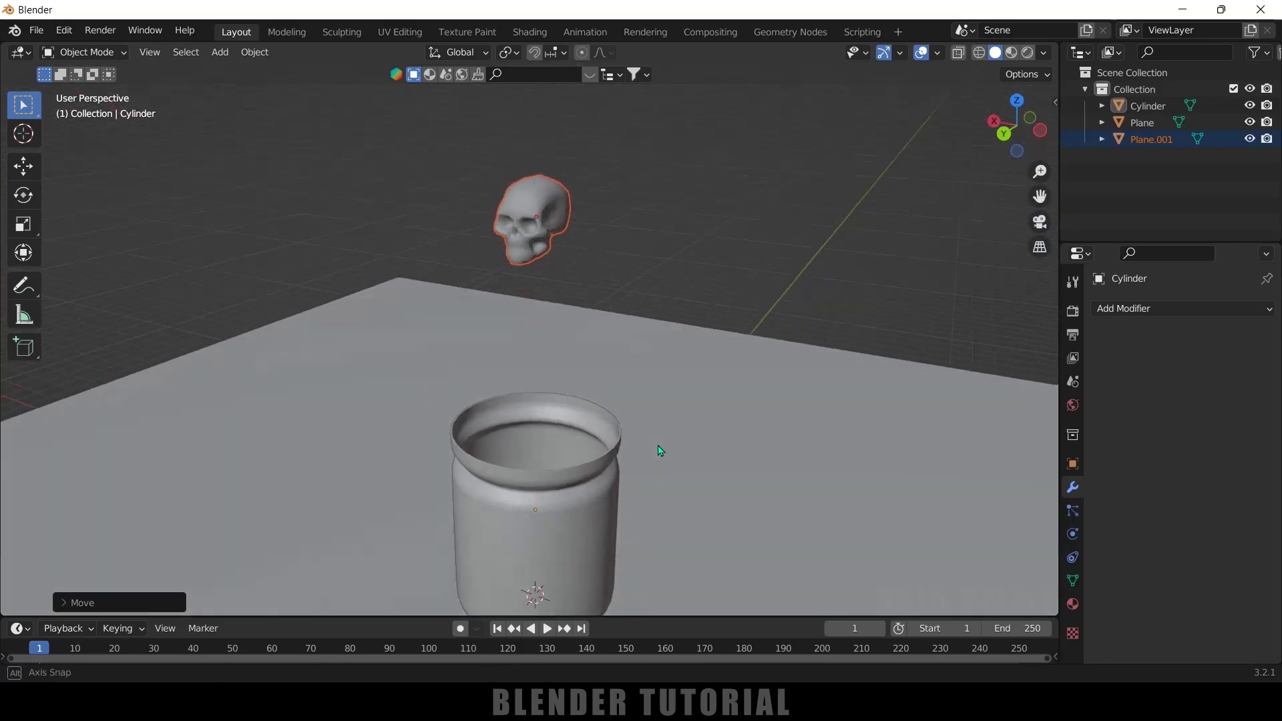
left_click(553, 213)
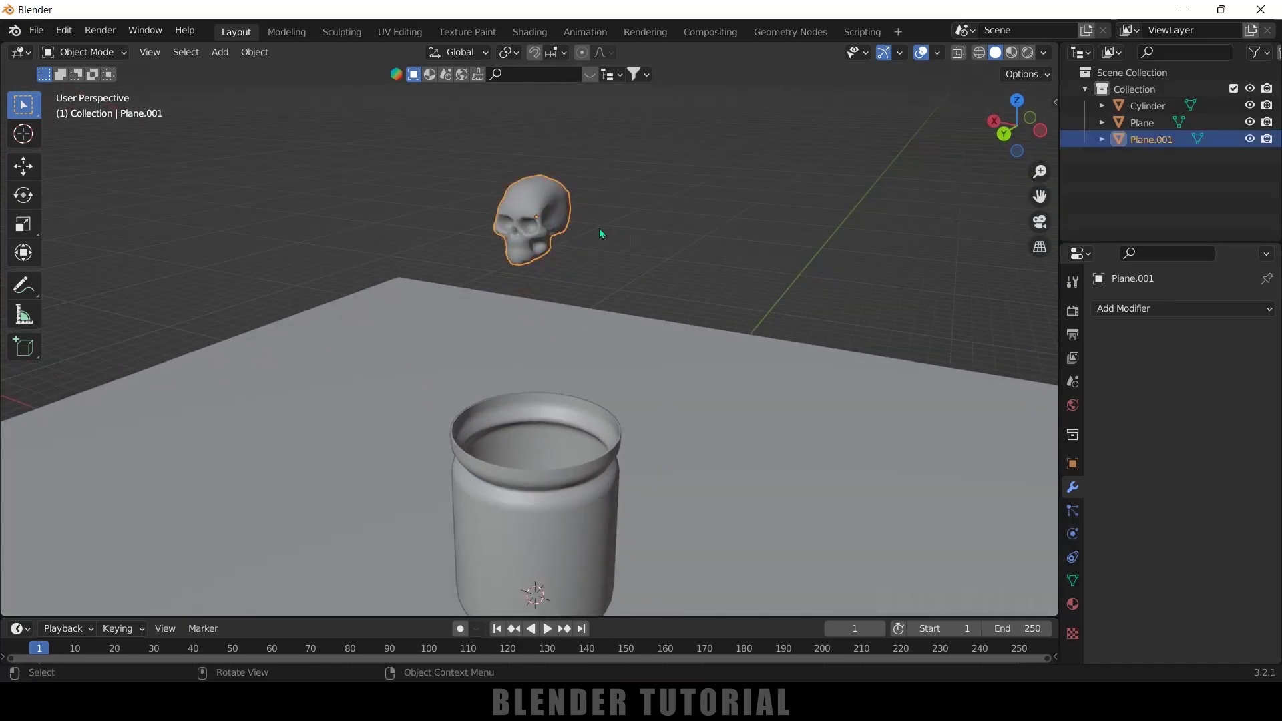
key("s")
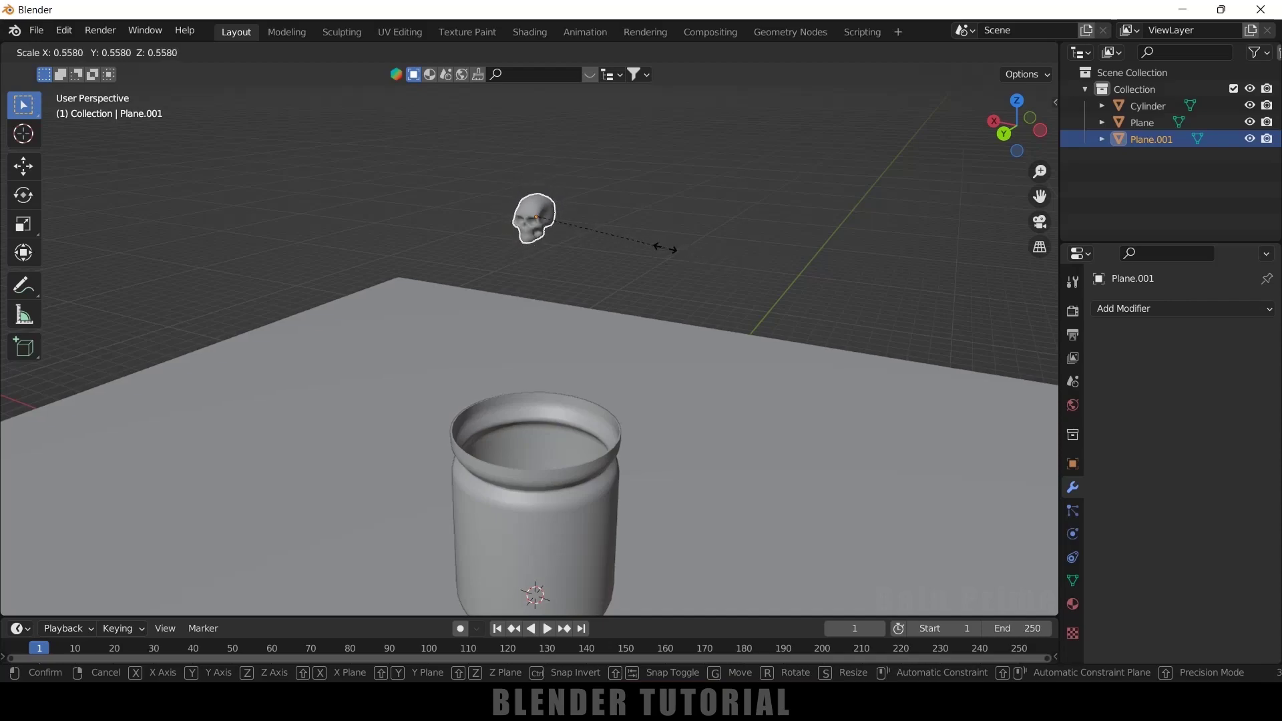
left_click(651, 250)
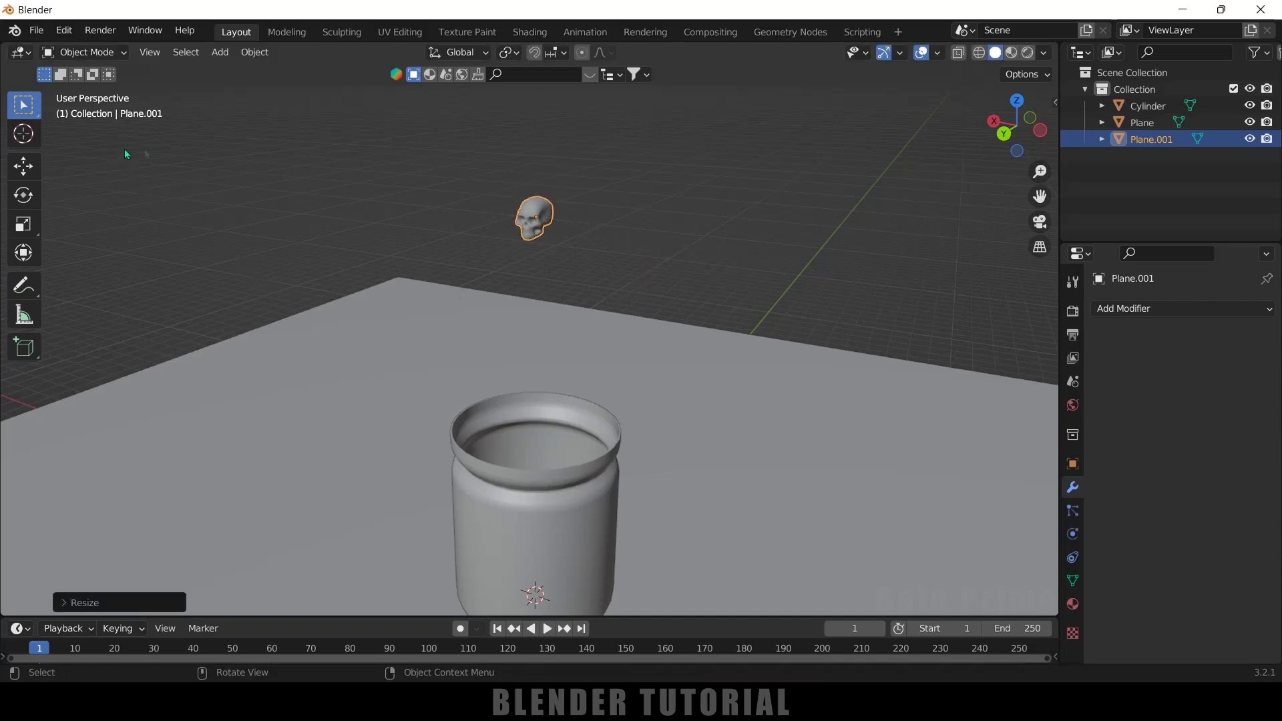
Apply all transforms to the scaled-down skull
left_click(631, 234)
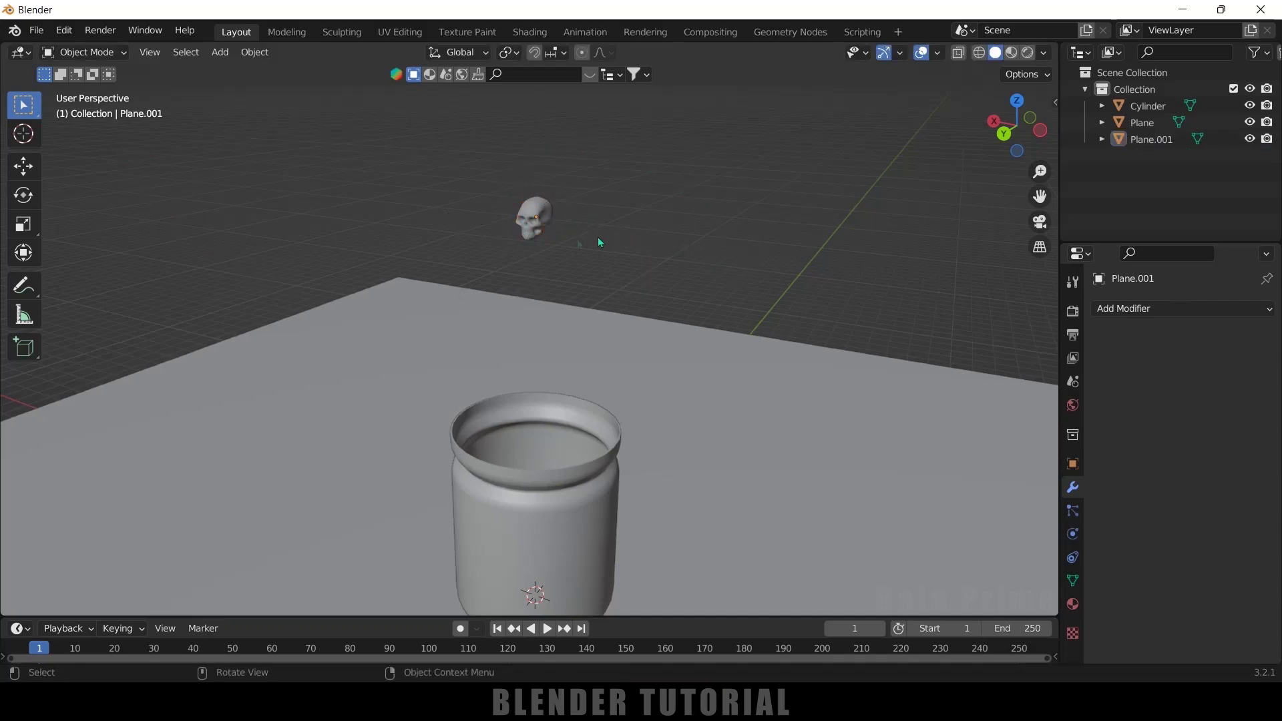
left_click(544, 218)
left_click(245, 58)
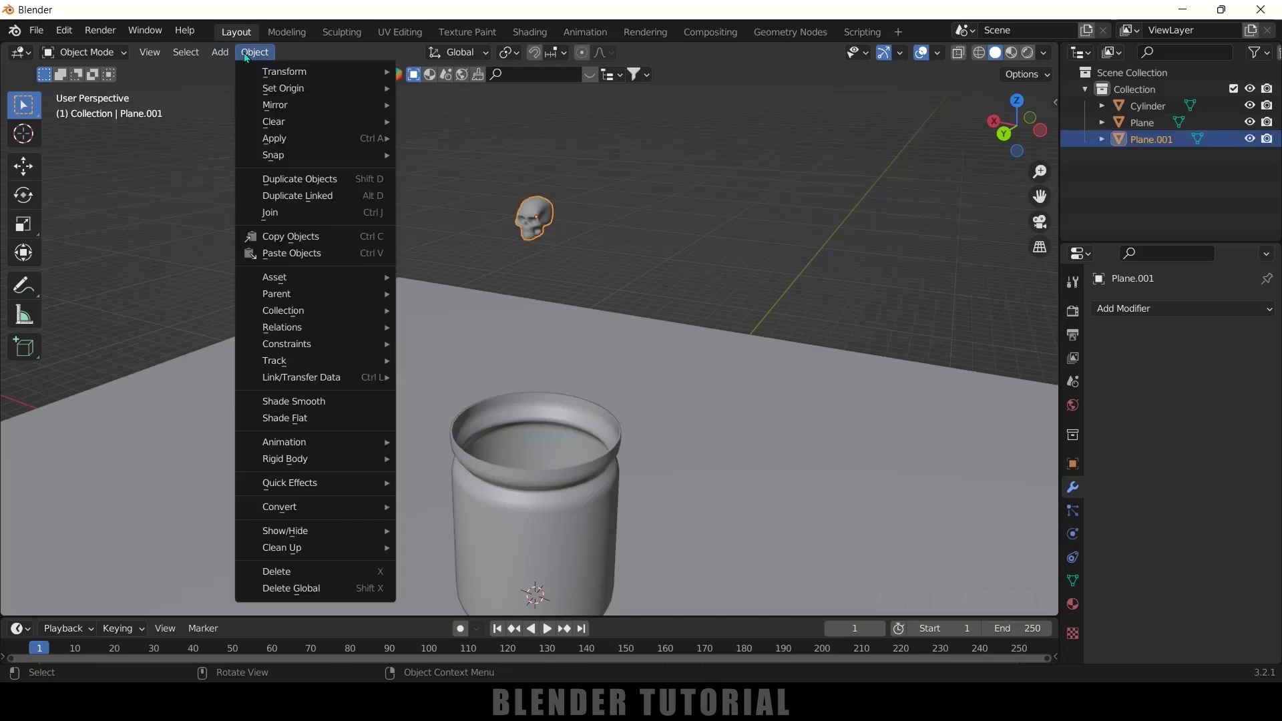
mouse_move(309, 137)
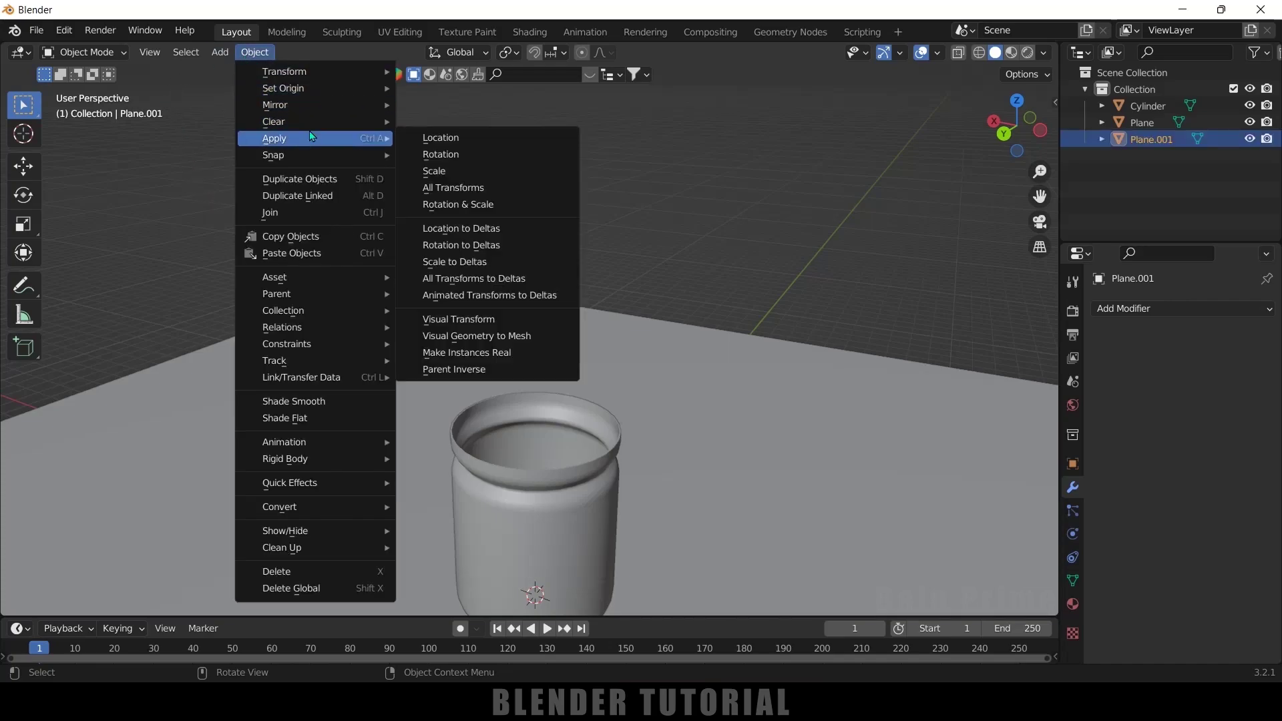
left_click(476, 193)
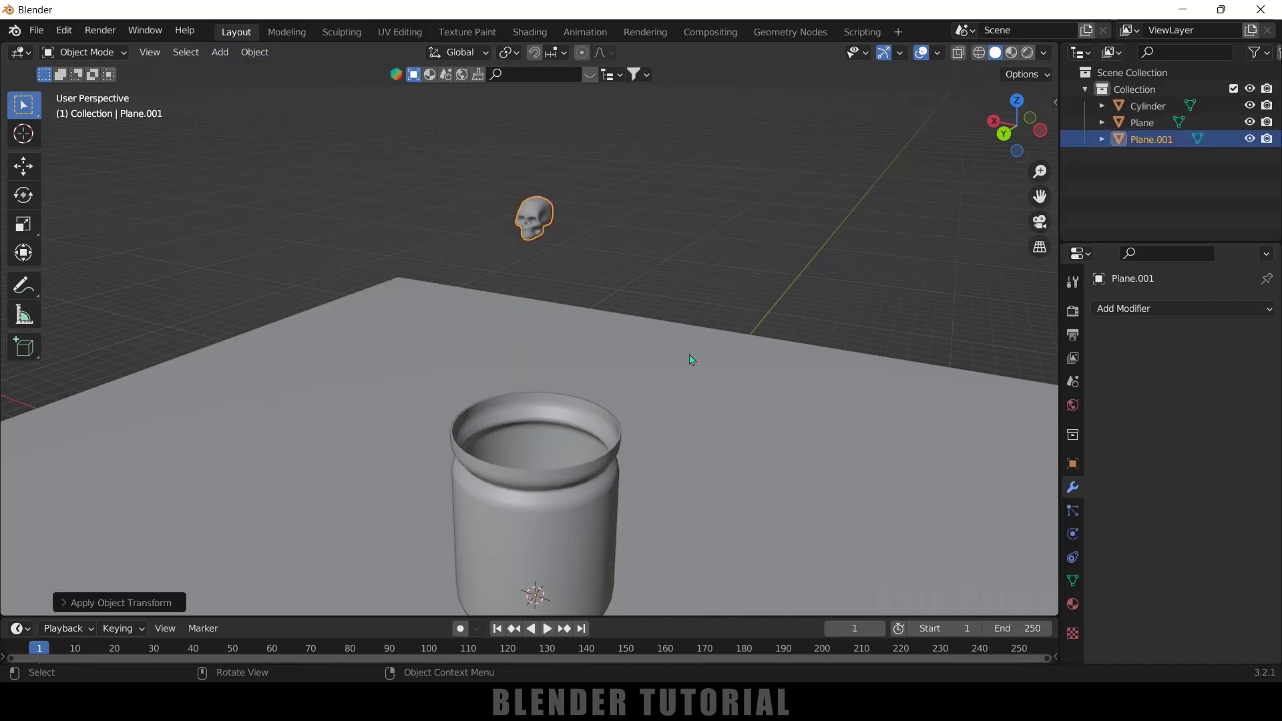
Apply all transforms to the jar and deselect it
left_click(523, 507)
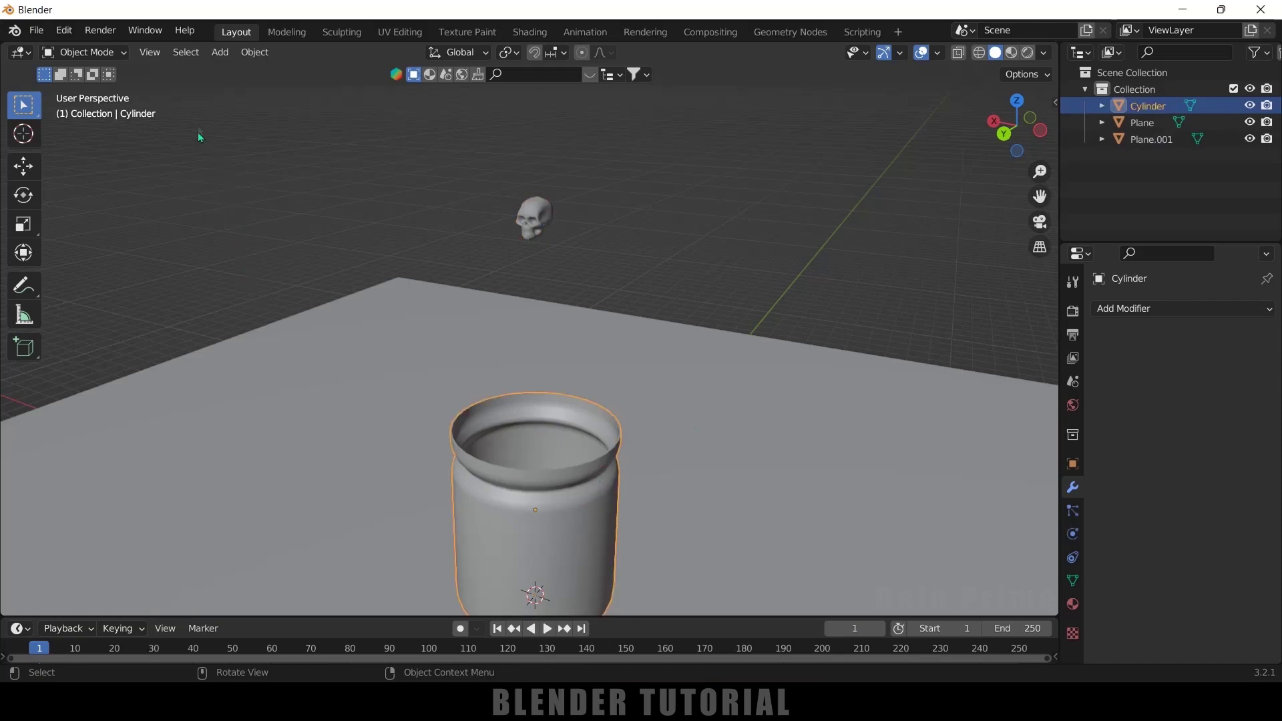
left_click(254, 52)
mouse_move(303, 137)
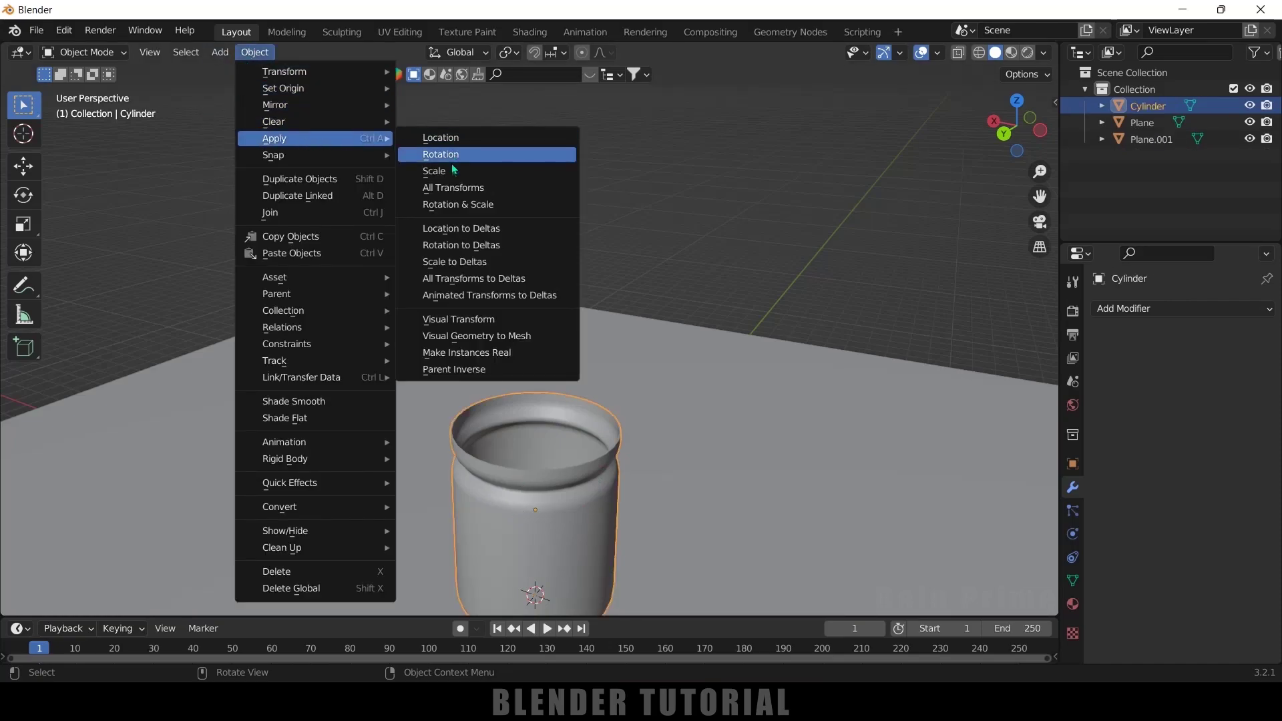
left_click(452, 183)
left_click(678, 351)
middle_click_drag(678, 351, 589, 212)
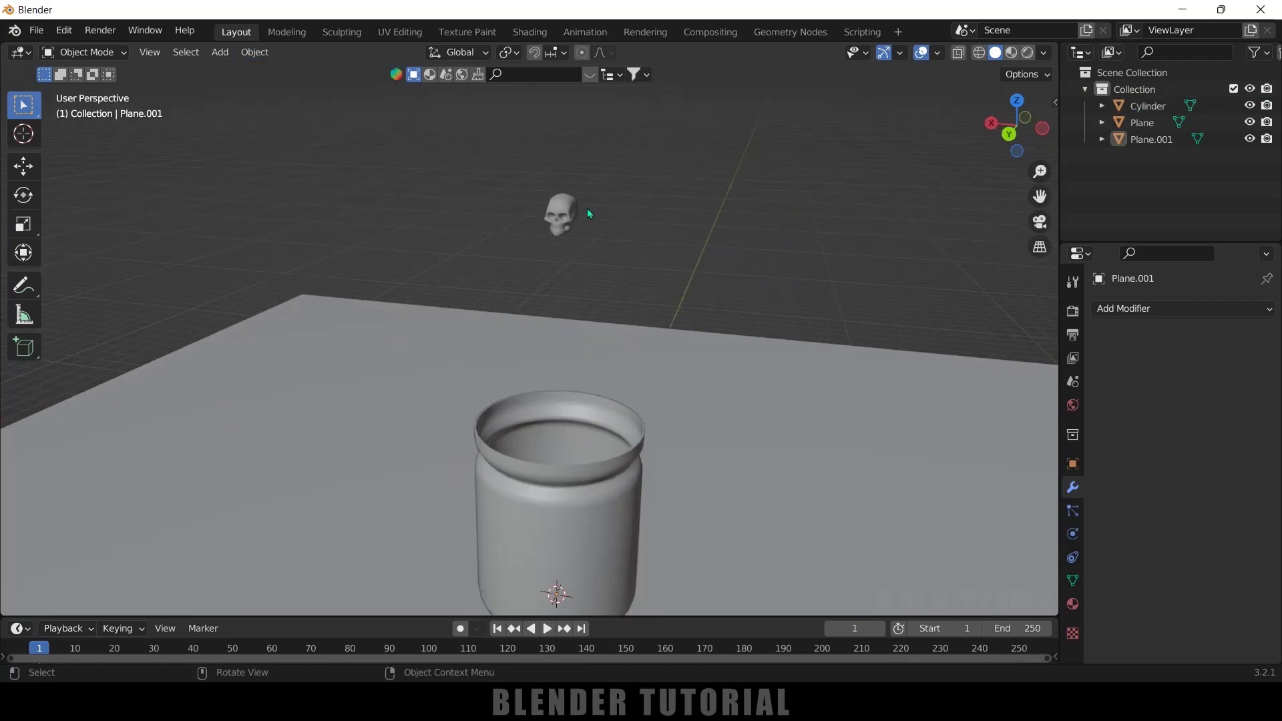
Add an Array modifier to the skull above the jar
left_click(570, 210)
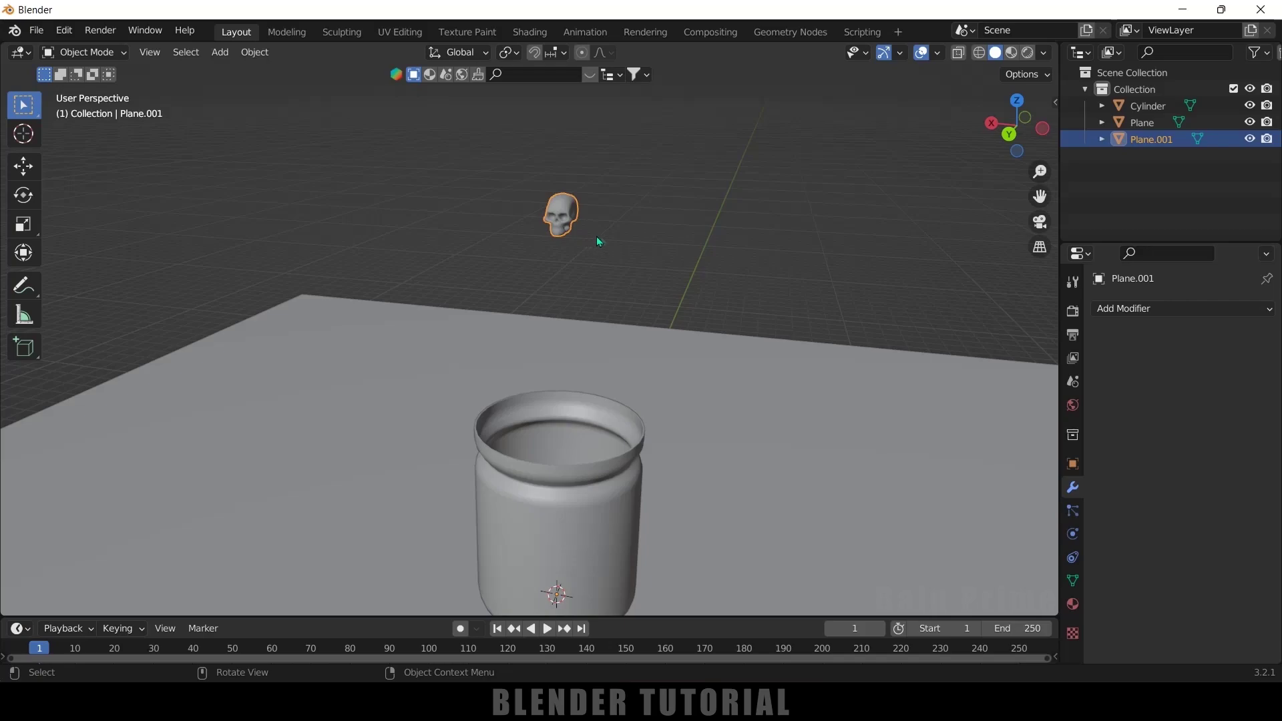
left_click(622, 226)
left_click(570, 223)
left_click(1115, 310)
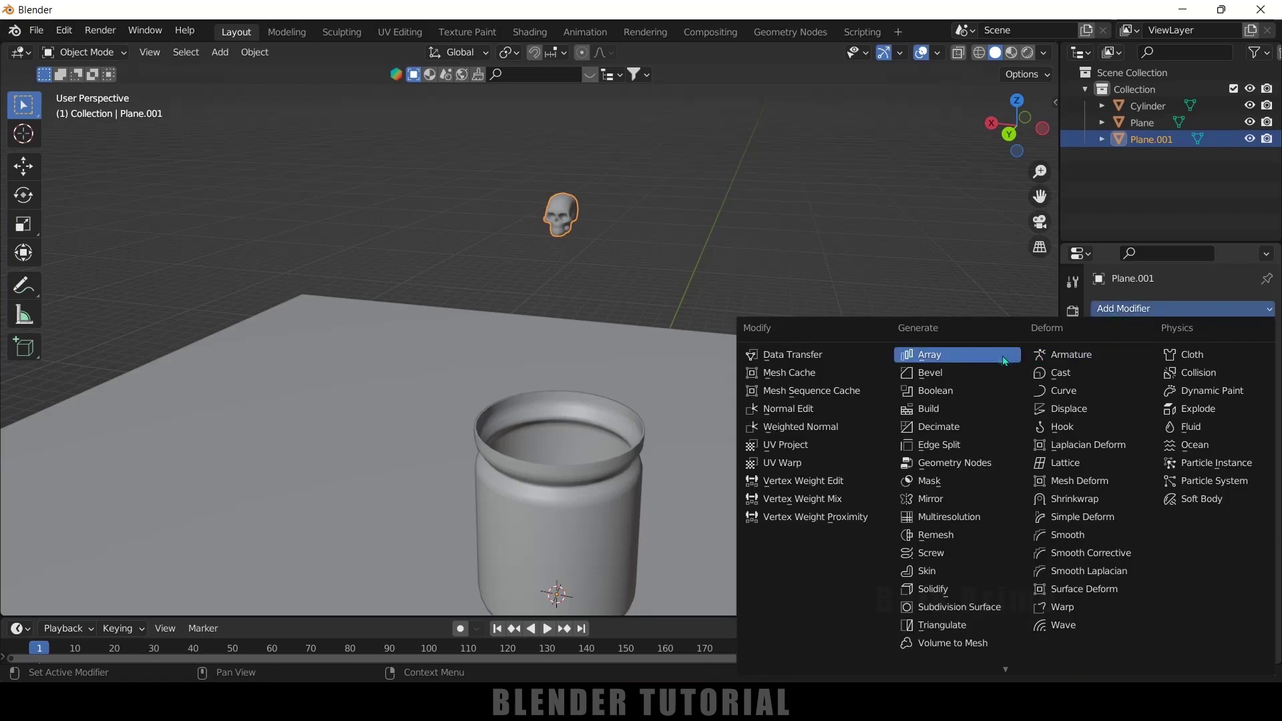
left_click(946, 355)
middle_click_drag(446, 278, 598, 247)
middle_click_drag(737, 242, 834, 267)
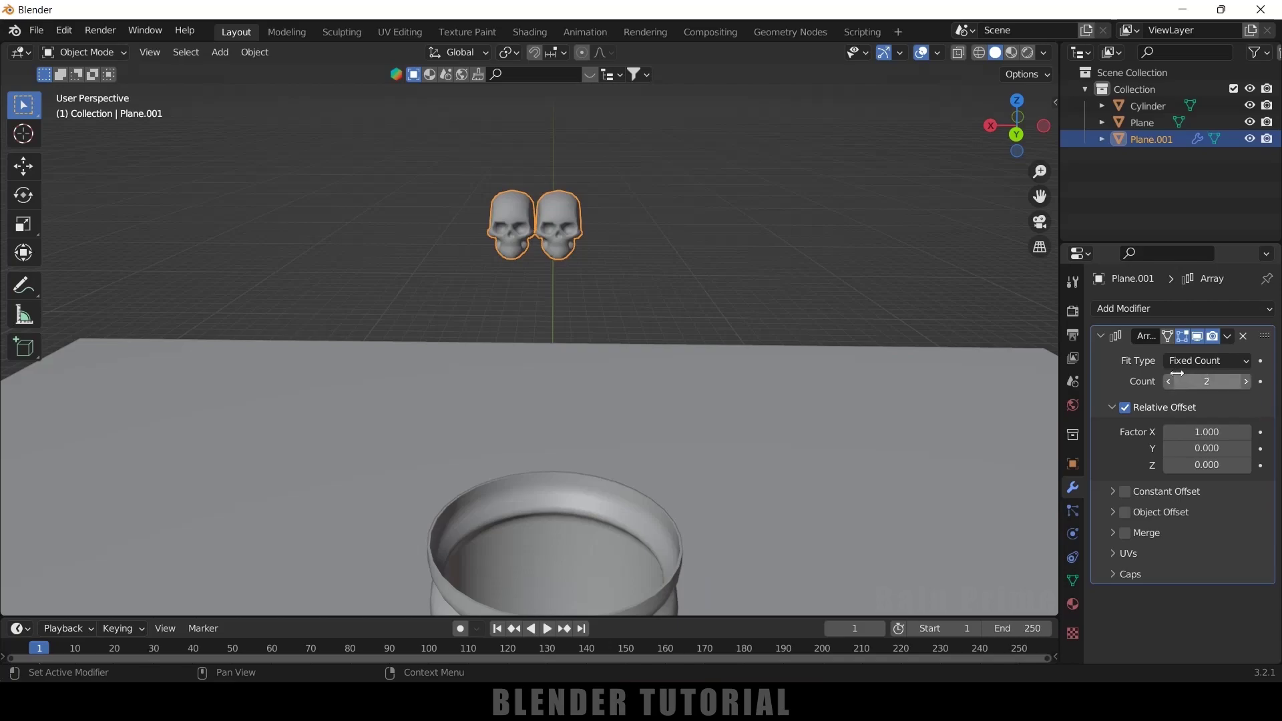
Set the skull array's count to 3 and its relative offset factor X to 1.1
left_click(1246, 382)
scroll(467, 214, "up", 5)
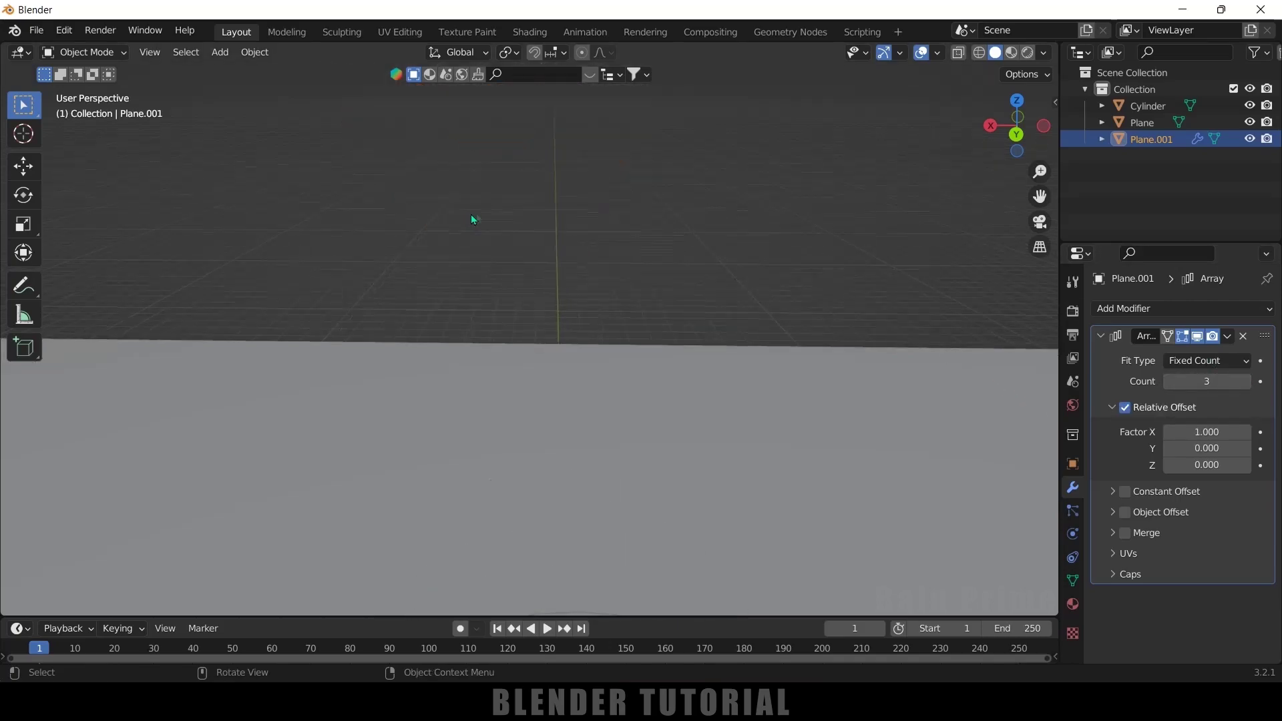
middle_click_drag(520, 372, 526, 355)
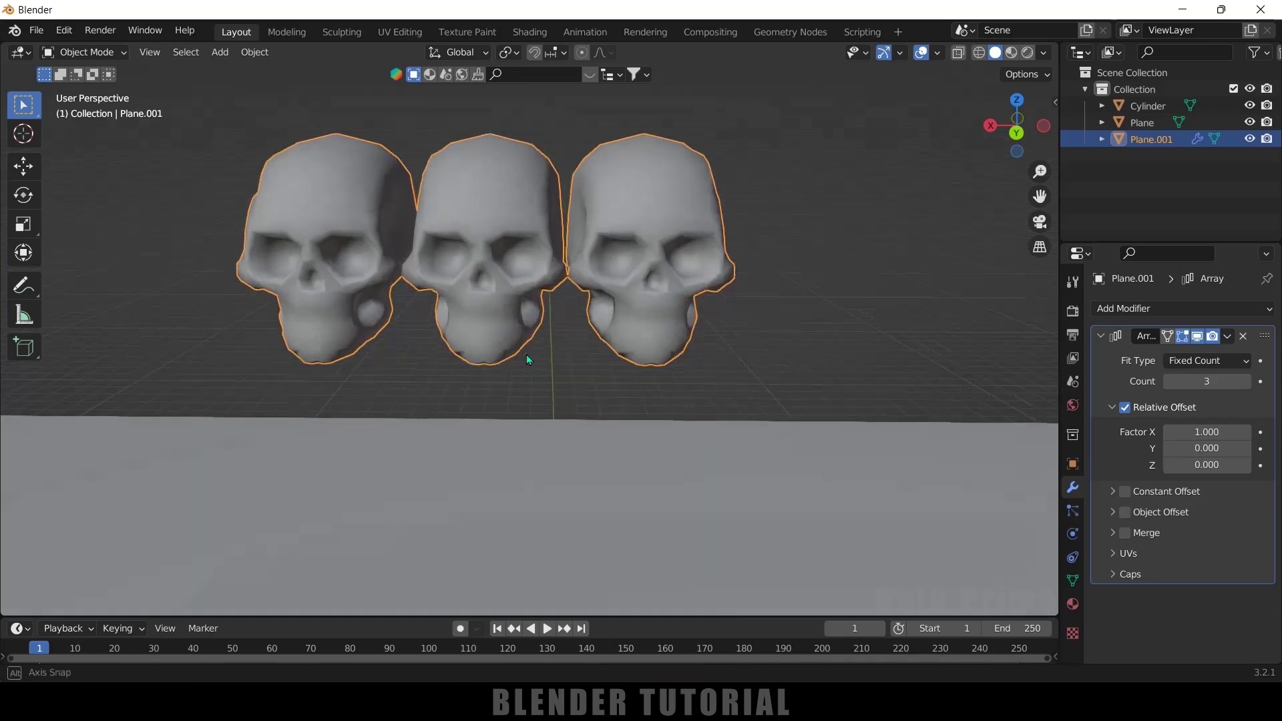
middle_click_drag(549, 312, 552, 306)
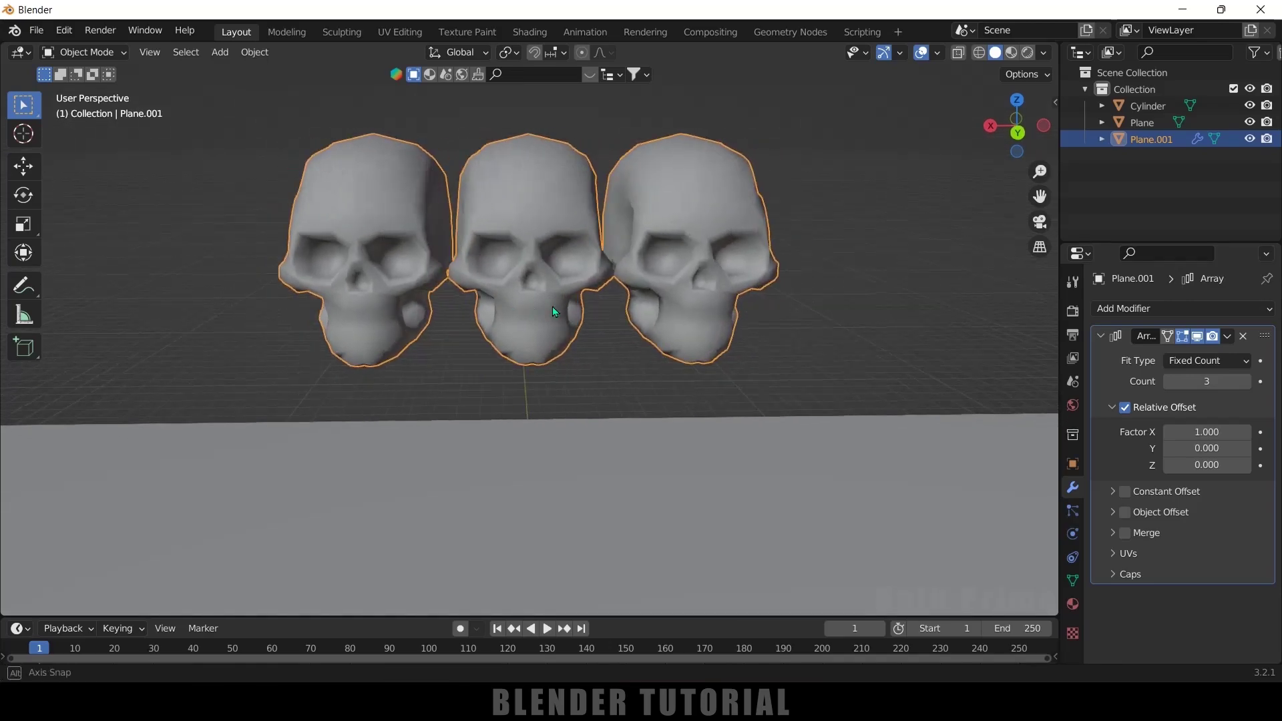
left_click(1233, 433)
type("1.1")
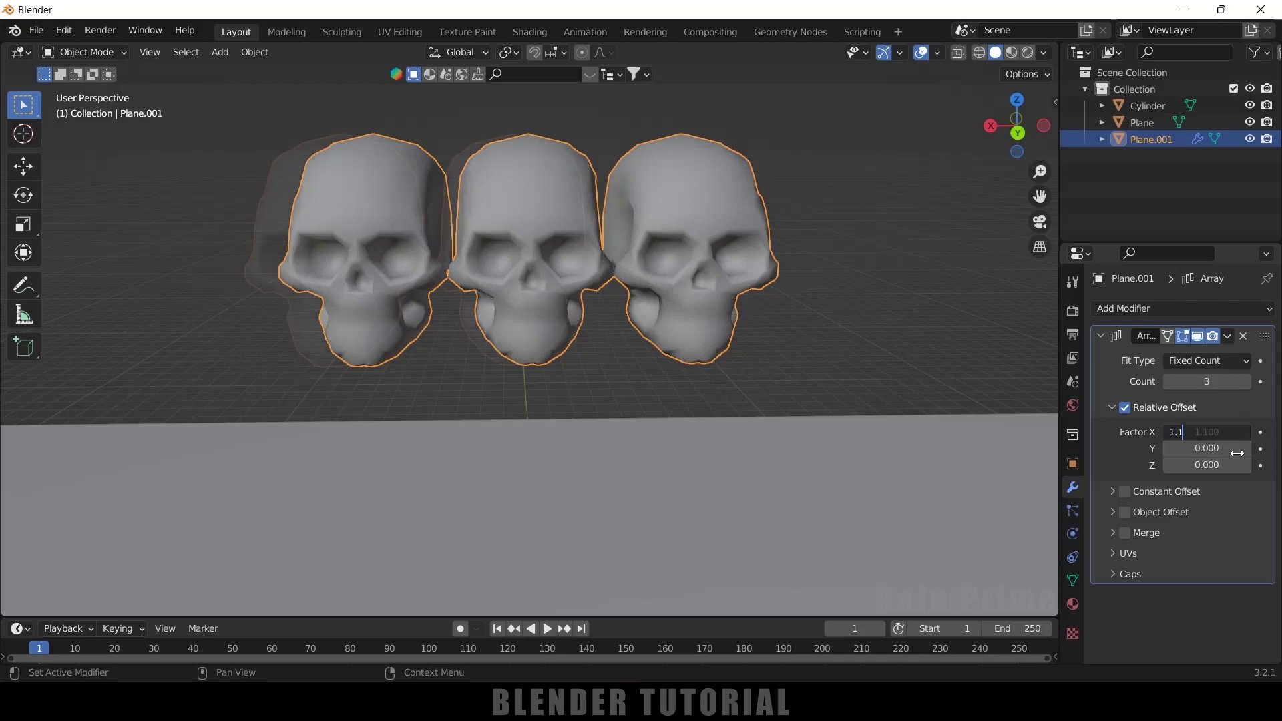
key("Return")
In top view, centre the row of three skulls over the jar along X and shift it towards positive Y
key("KP_7")
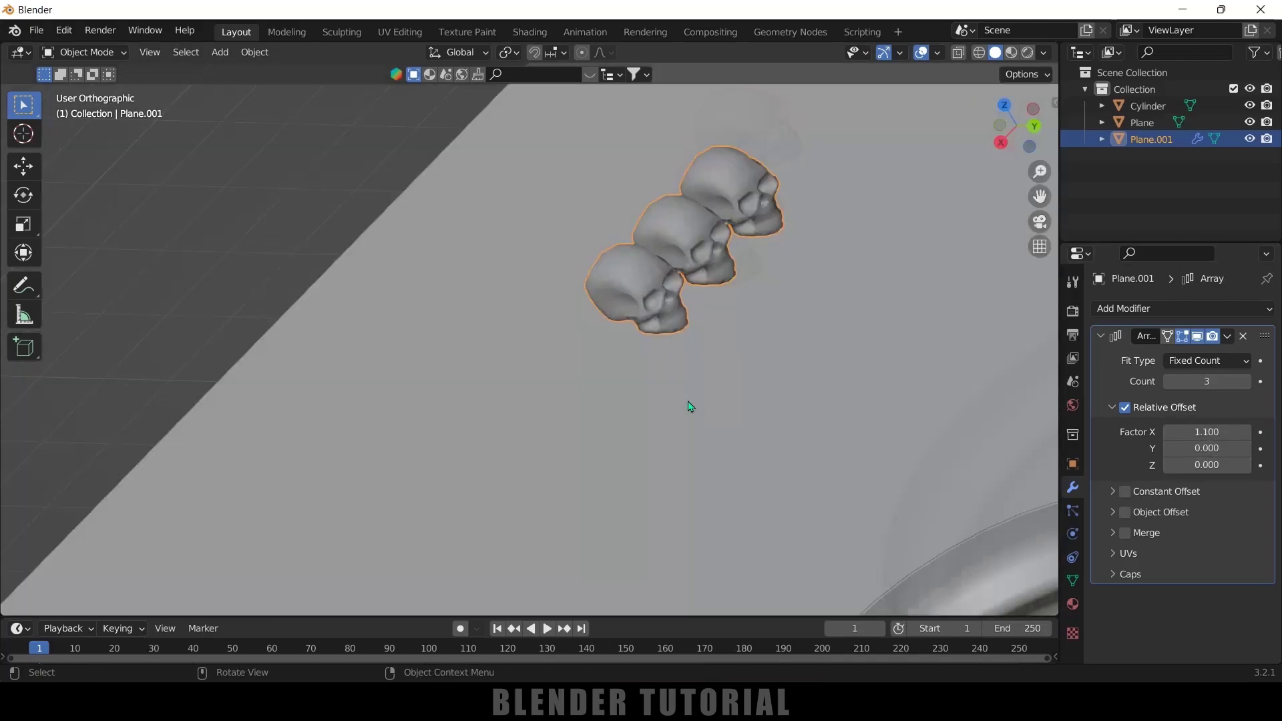
scroll(688, 402, "down", 4)
scroll(707, 294, "up", 1)
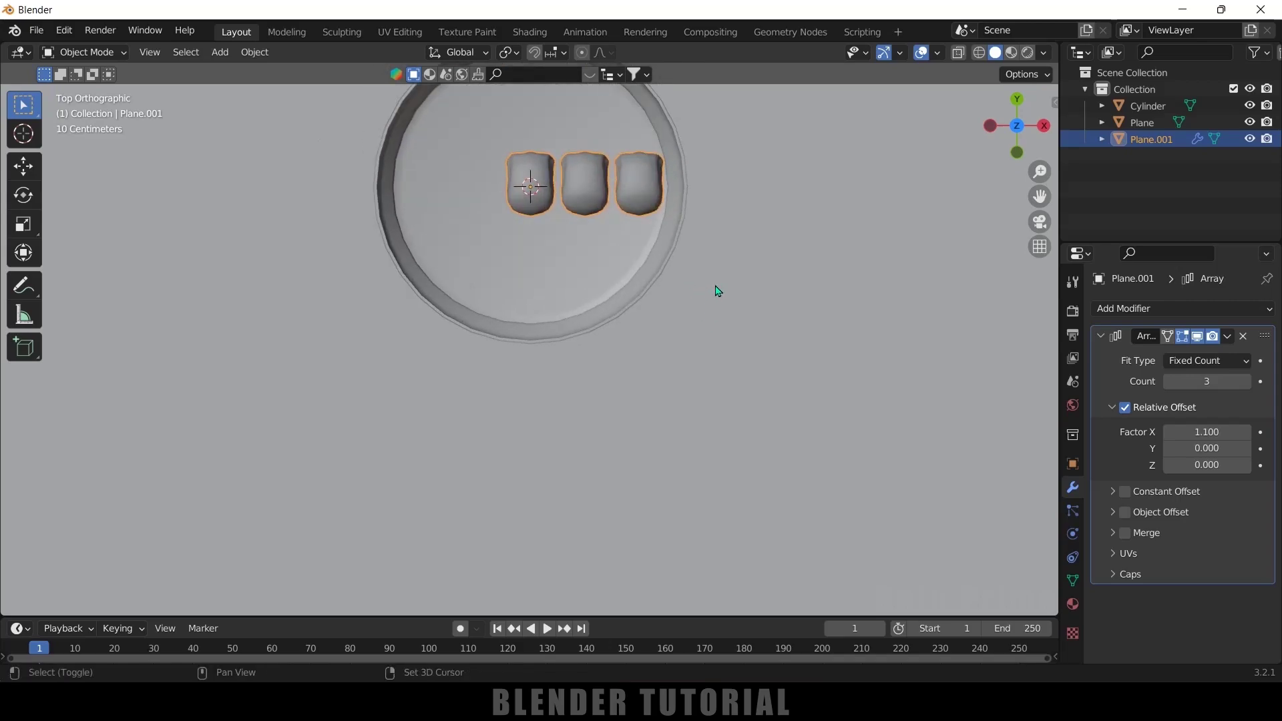
scroll(675, 278, "up", 2, "ctrl")
key("g")
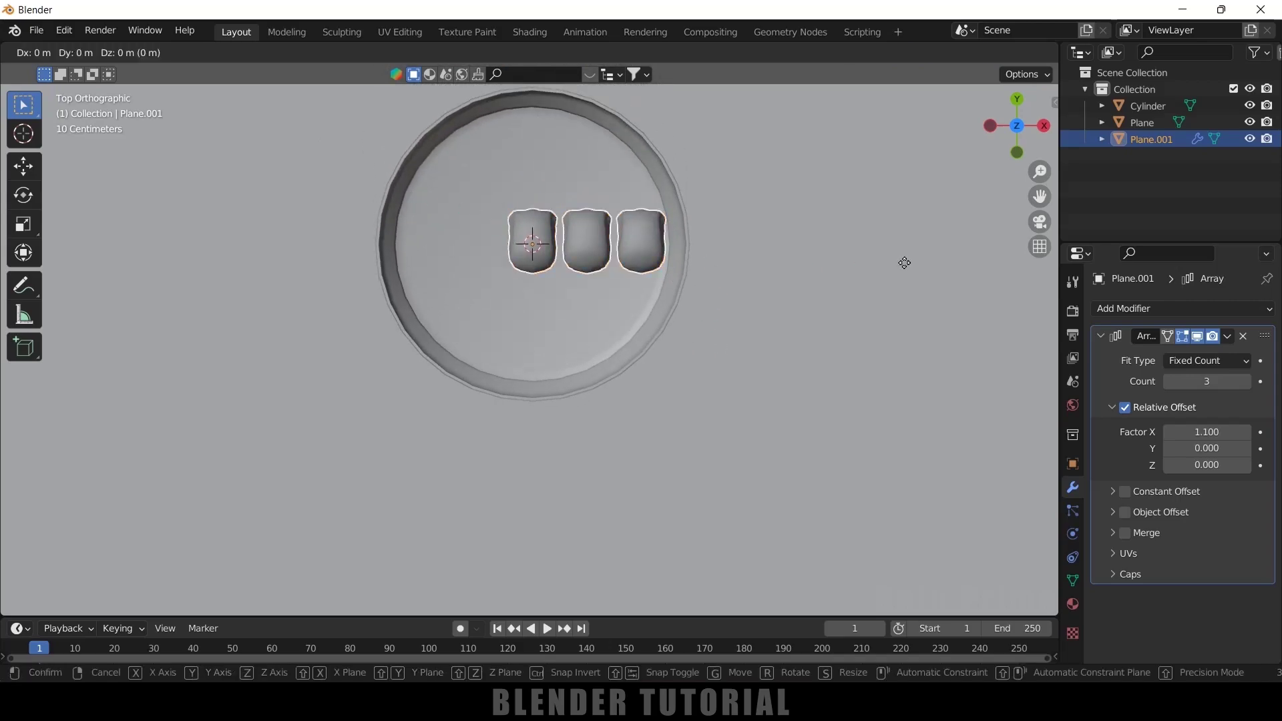
key("x")
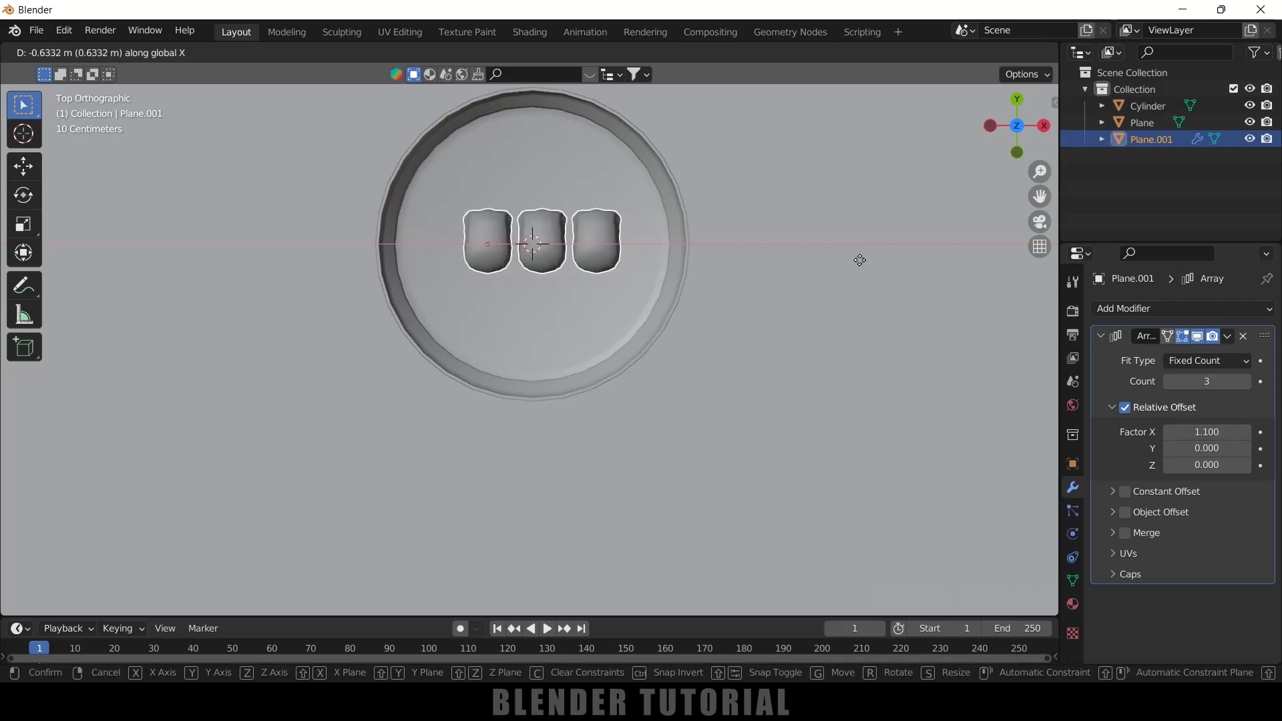
left_click(854, 262)
key("g")
key("y")
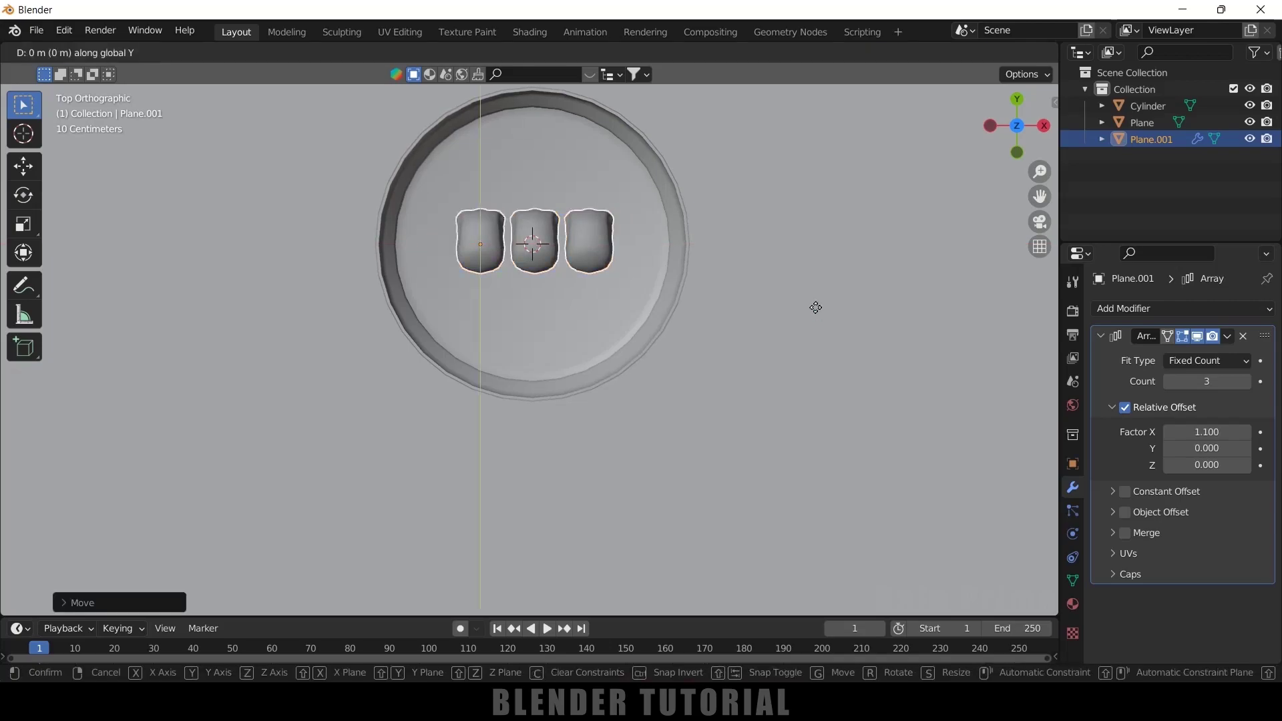
left_click(811, 257)
Duplicate the Array modifier and set the copy's relative offset factors to X 0 and Y 1.1
middle_click_drag(681, 395, 732, 401)
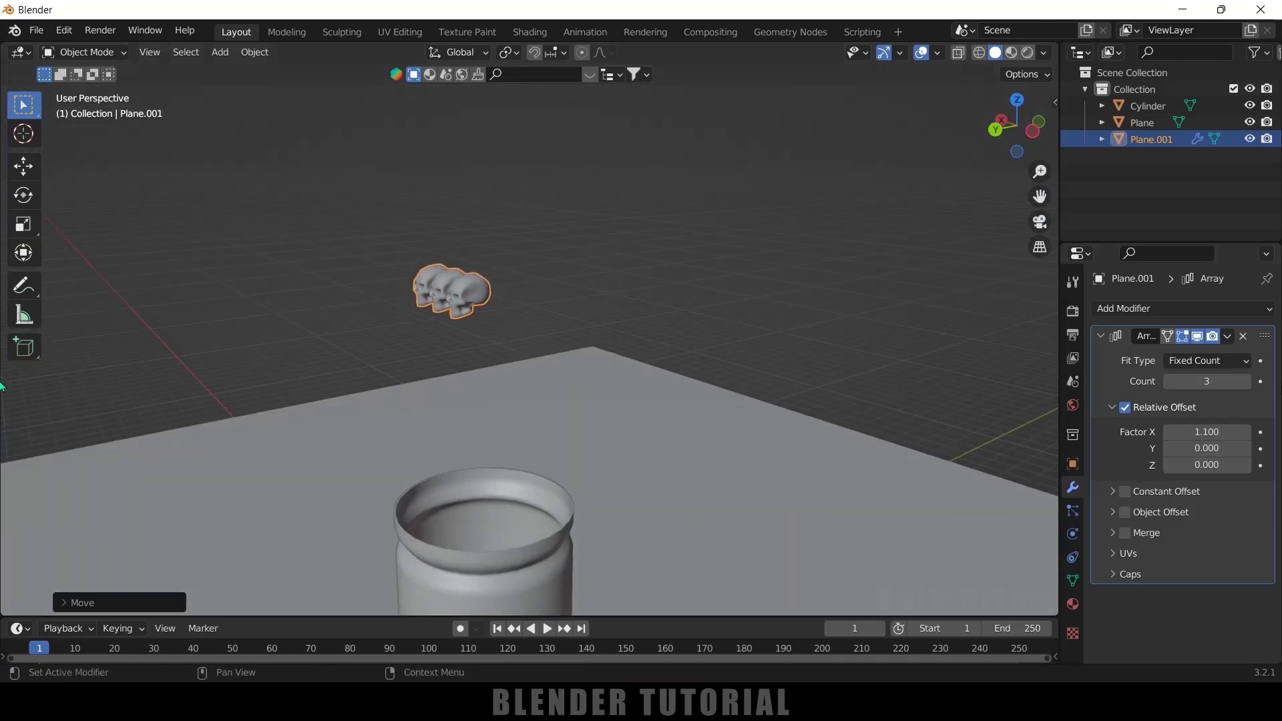
left_click(1228, 336)
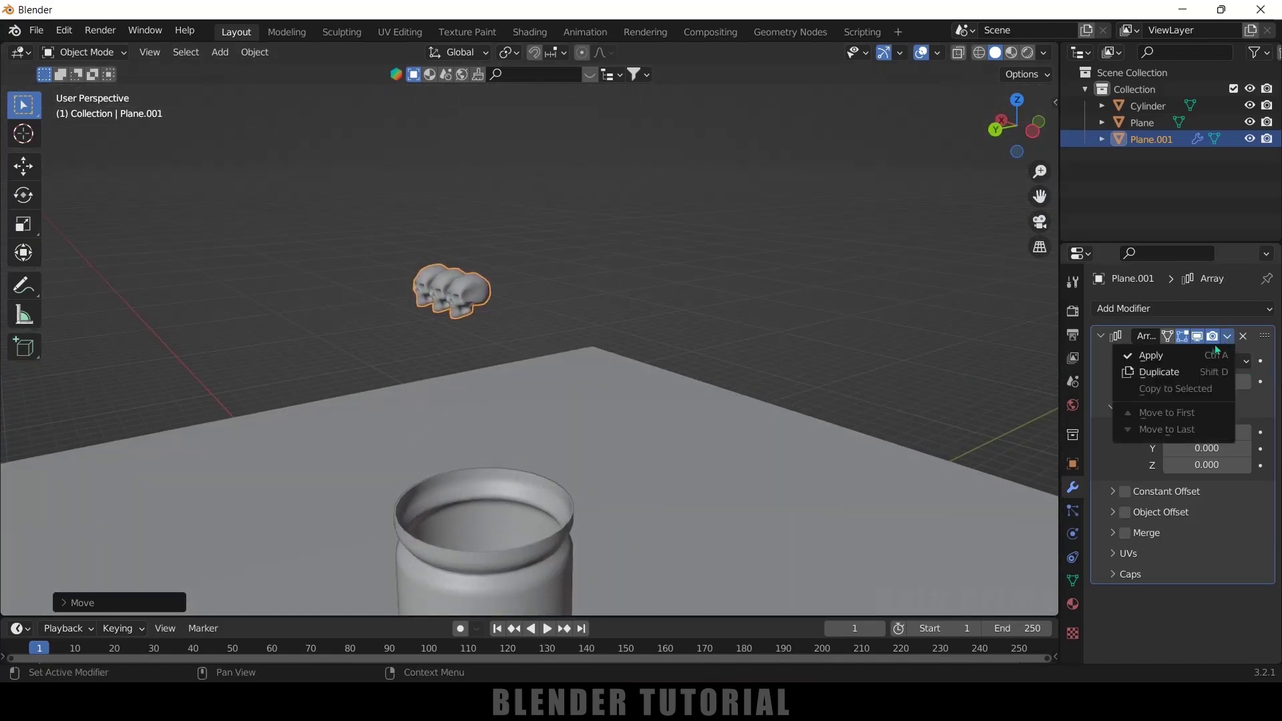
left_click(1172, 374)
scroll(1143, 483, "down", 5)
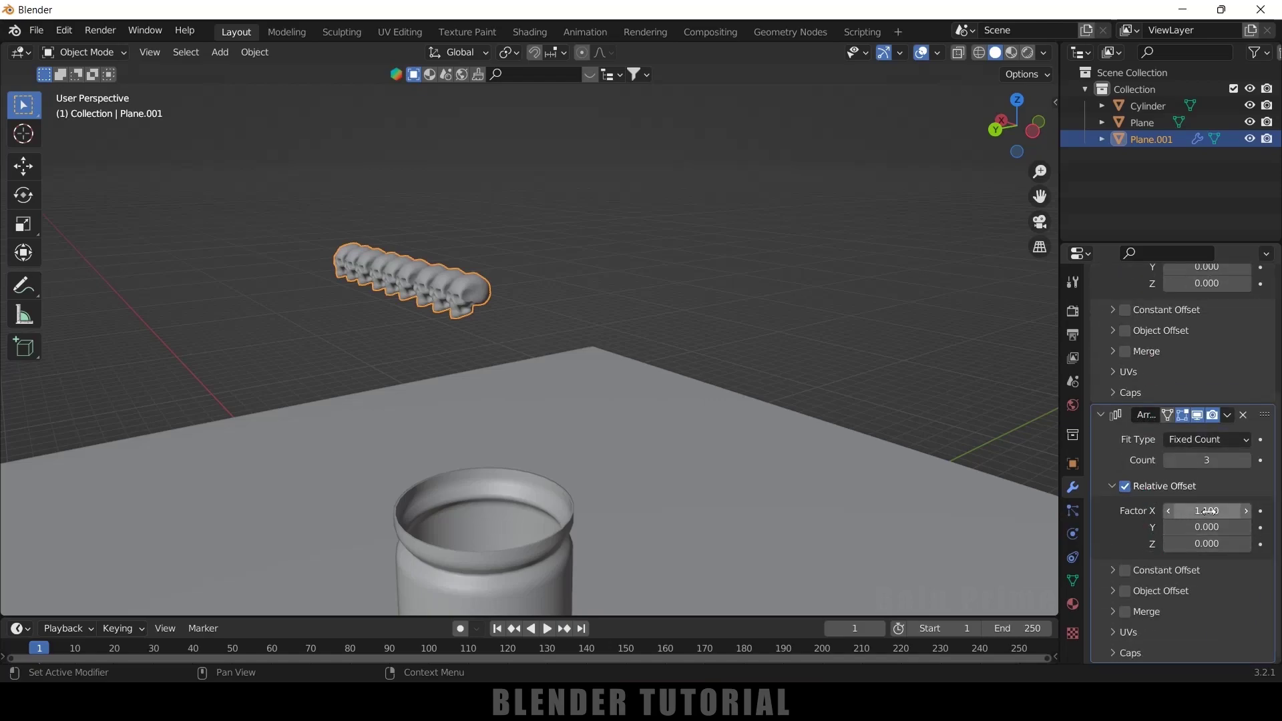
left_click(1215, 510)
type("0")
key("Return")
left_click(1210, 528)
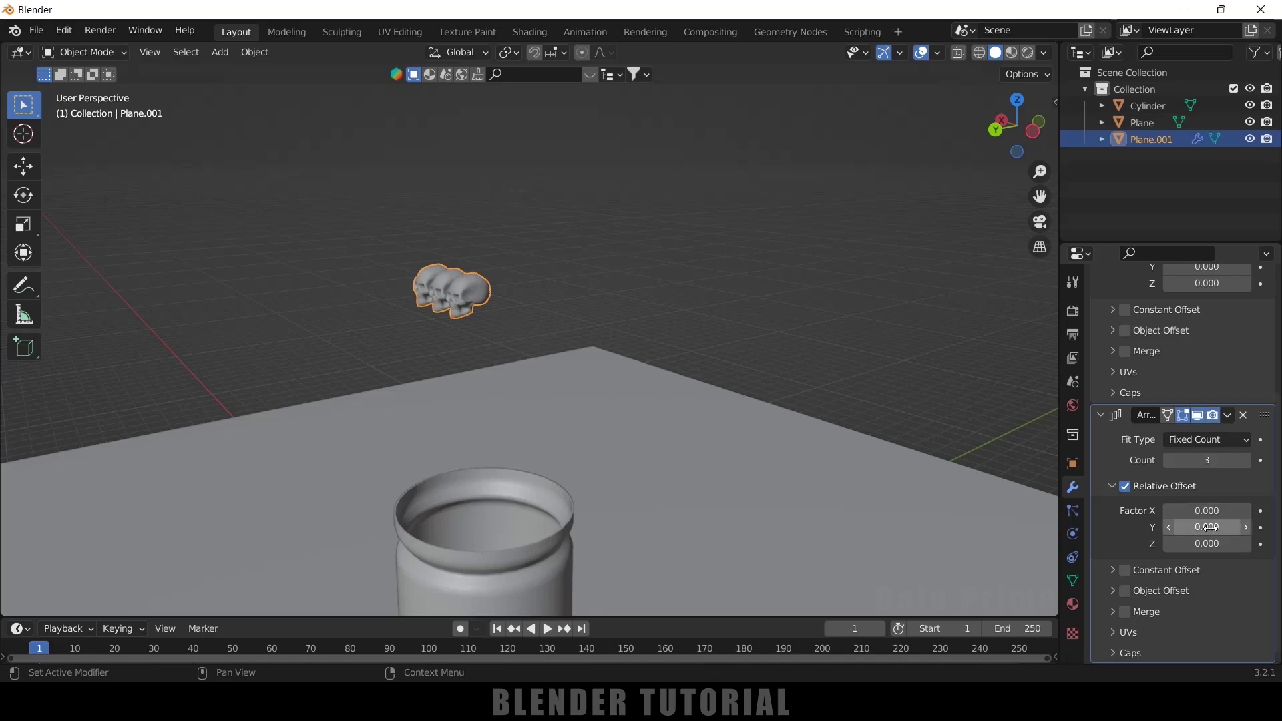
type("1")
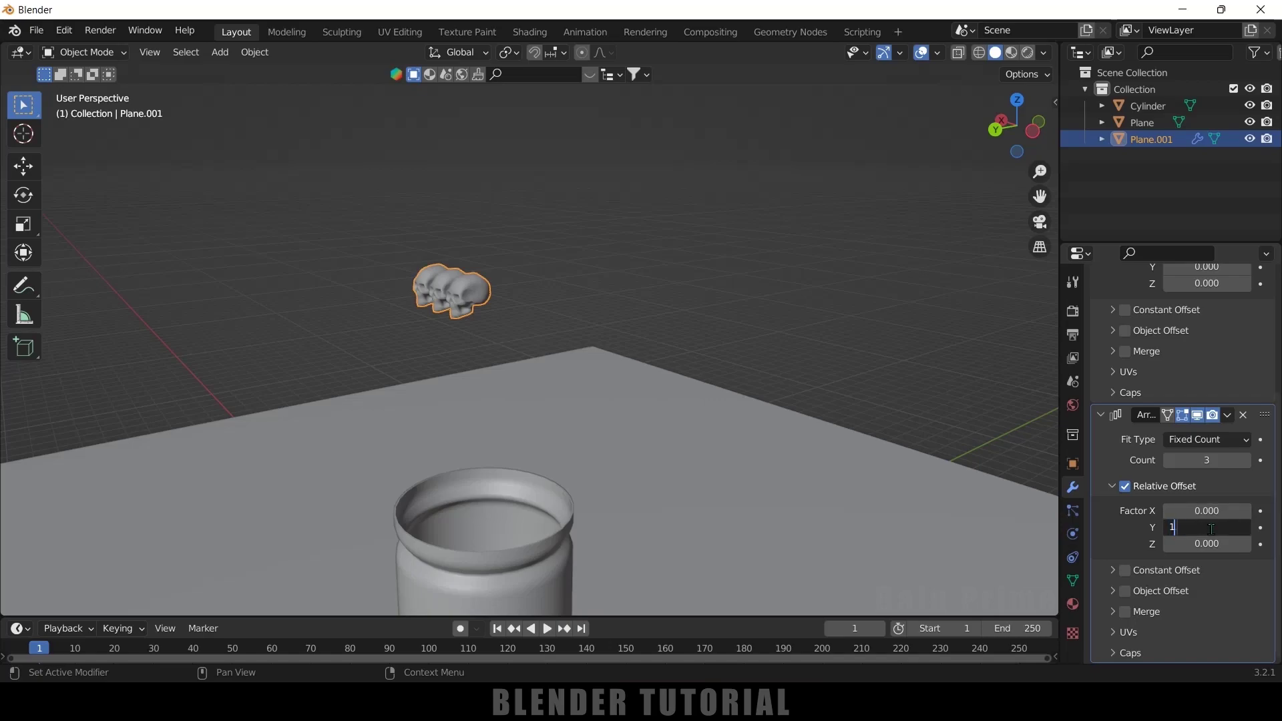
key("Return")
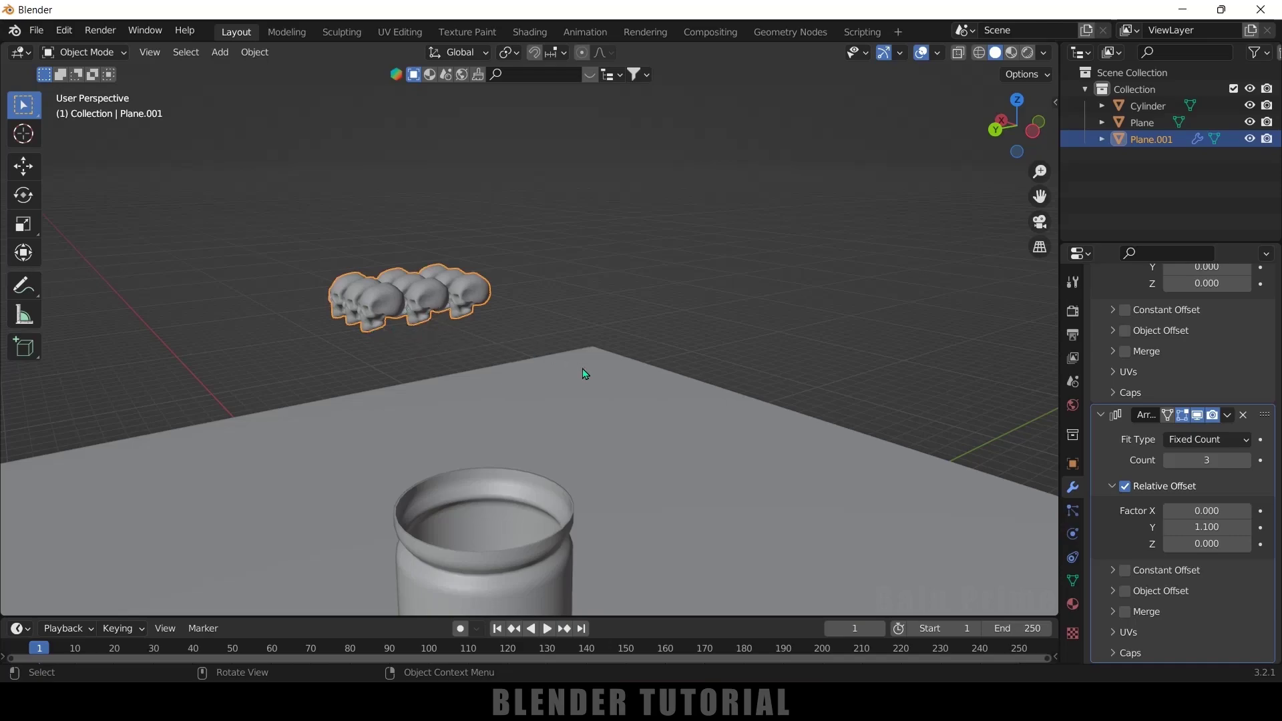
In top view, move the skull grid about -1.73 m along Y to centre it over the jar
key("KP_7")
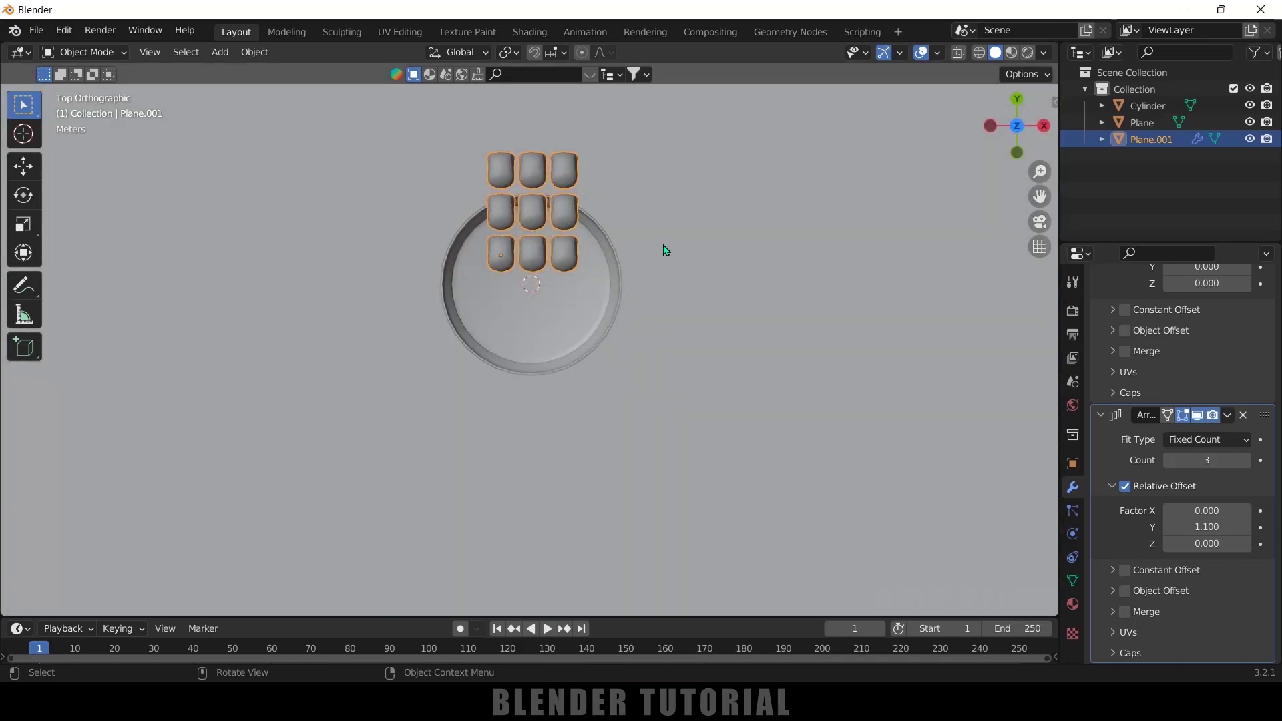
key("g")
key("y")
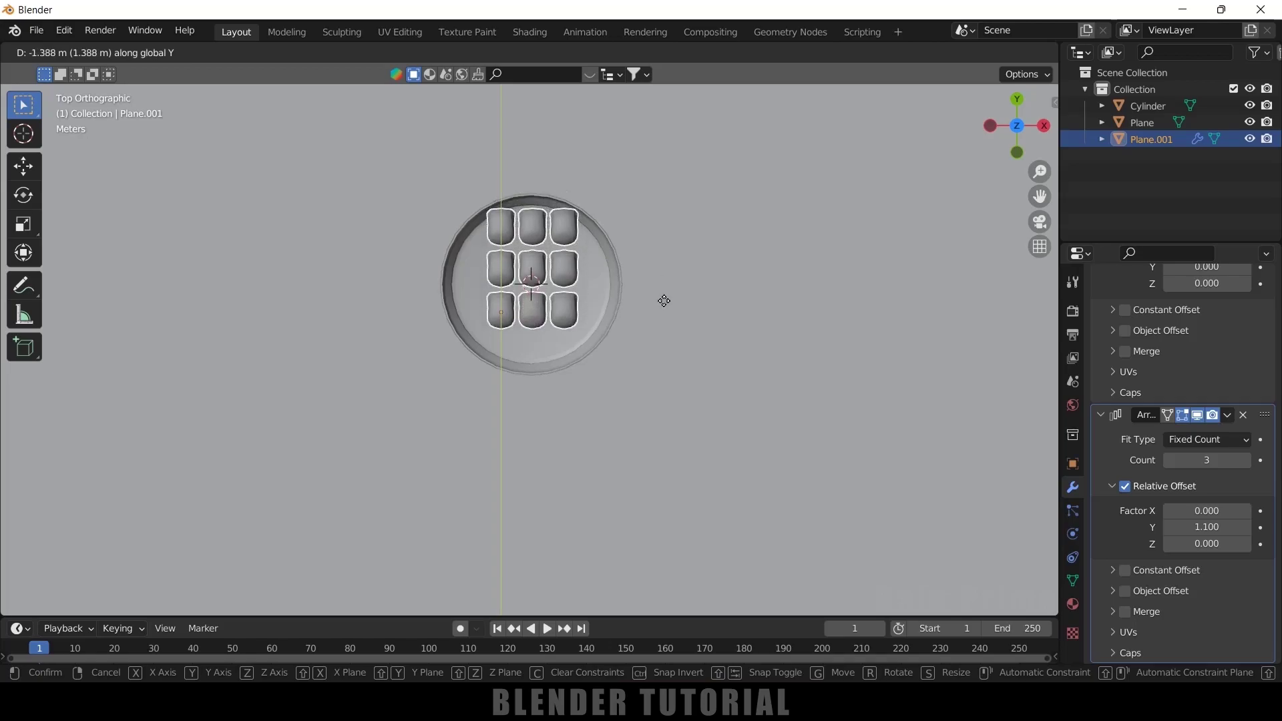
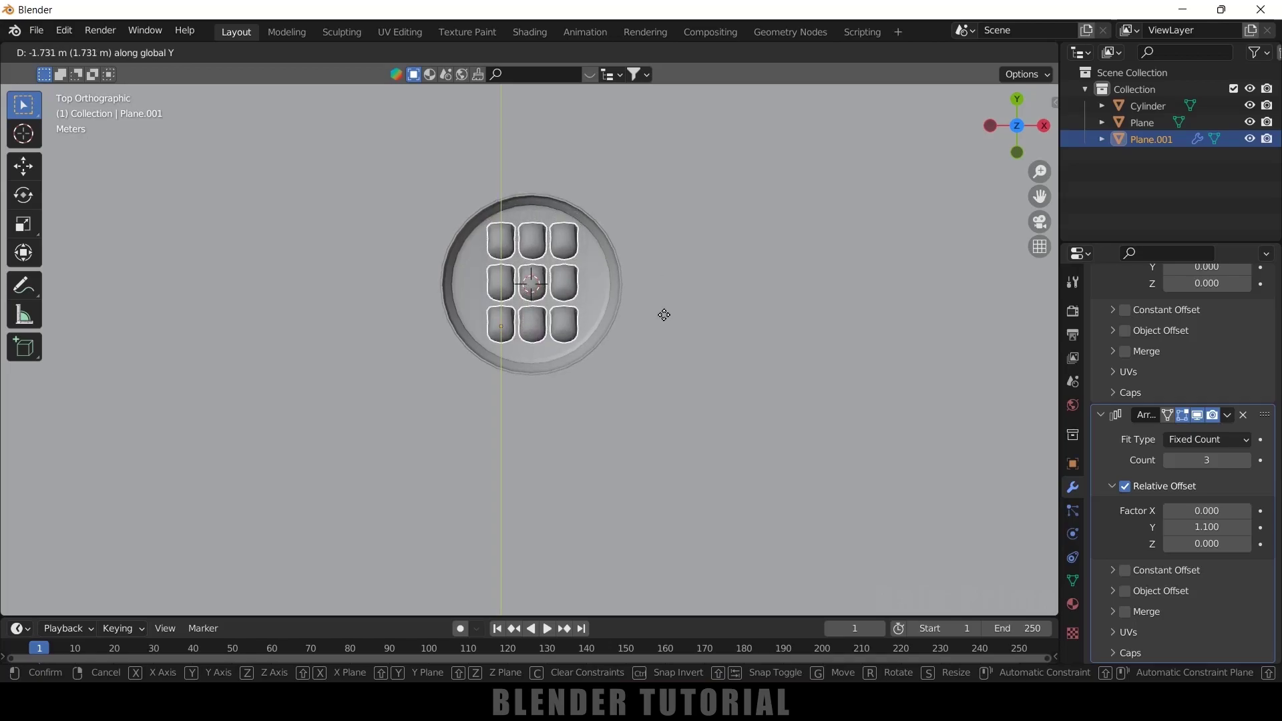
middle_click_drag(607, 398, 948, 378)
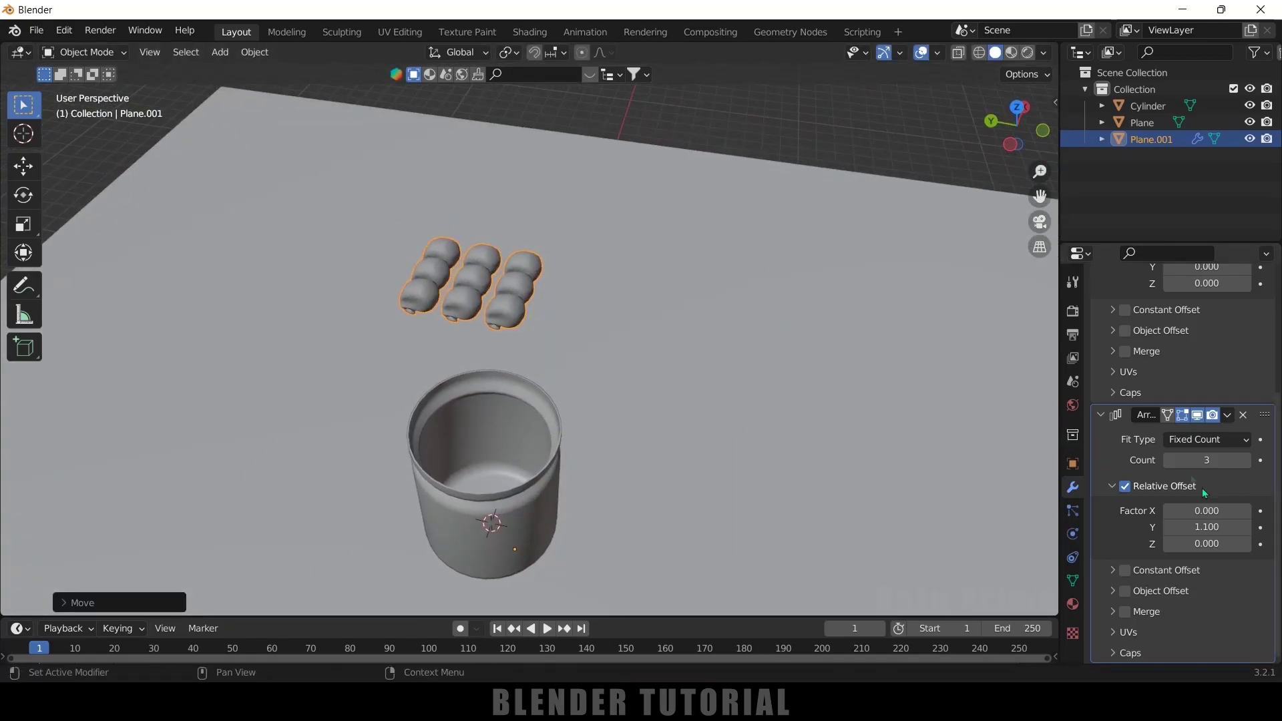
Duplicate the second Array modifier and set the copy's relative offset factors to Y 0 and Z 1.1
left_click(1228, 417)
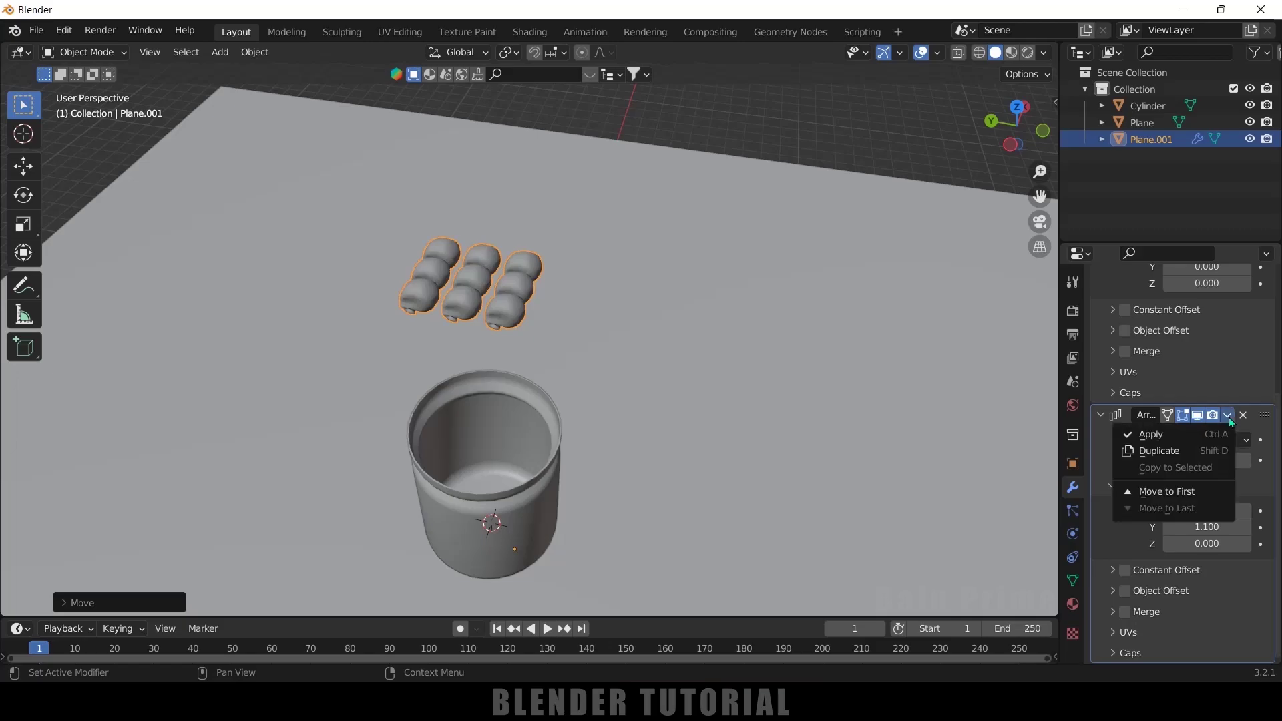
left_click(1171, 452)
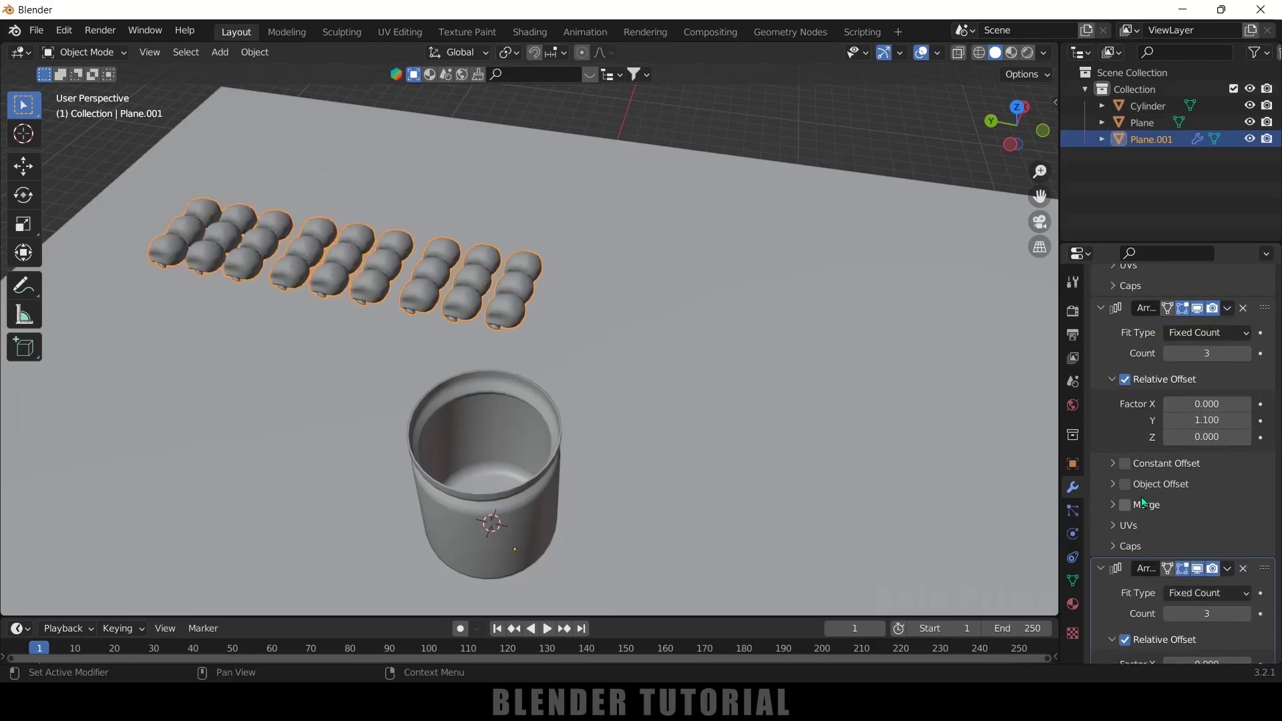
scroll(1140, 497, "up", 4)
left_click(1202, 526)
type("0")
key("Return")
left_click(1187, 542)
type("1.1")
key("Return")
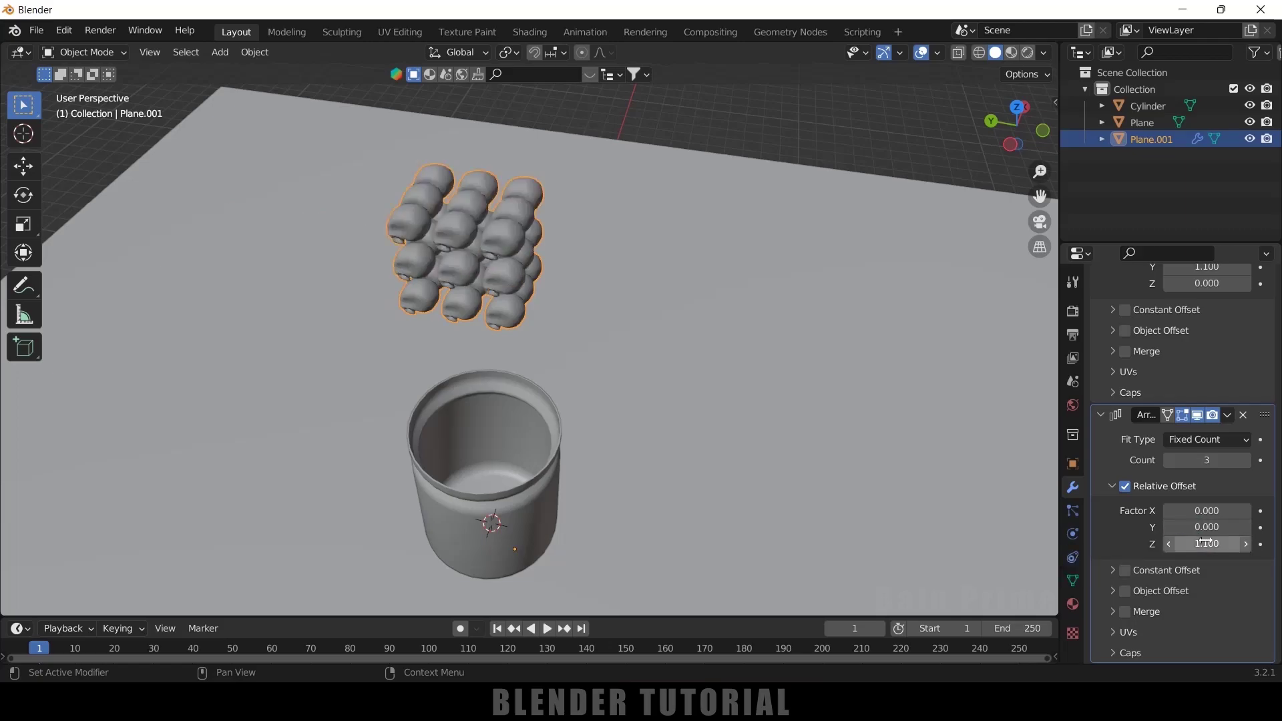
Set the vertical skull array's count to 12
middle_click_drag(654, 287, 609, 365)
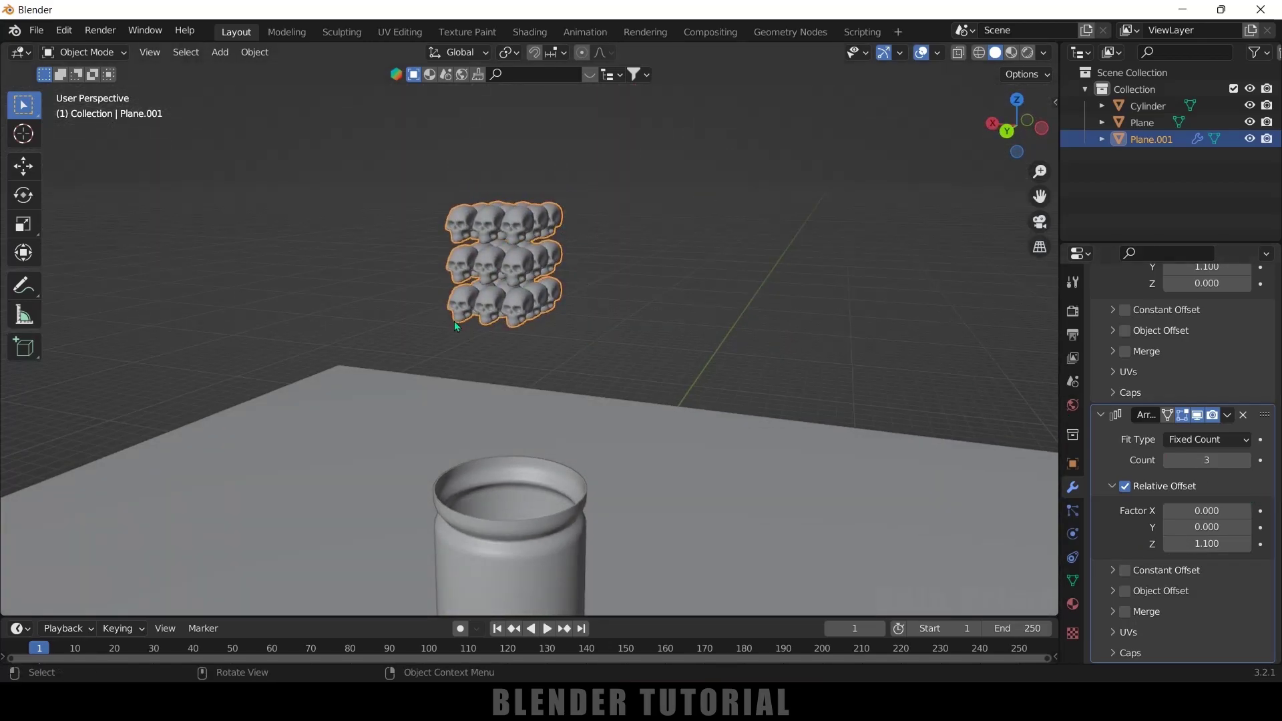
left_click_drag(1251, 463, 1281, 464)
scroll(762, 352, "down", 3)
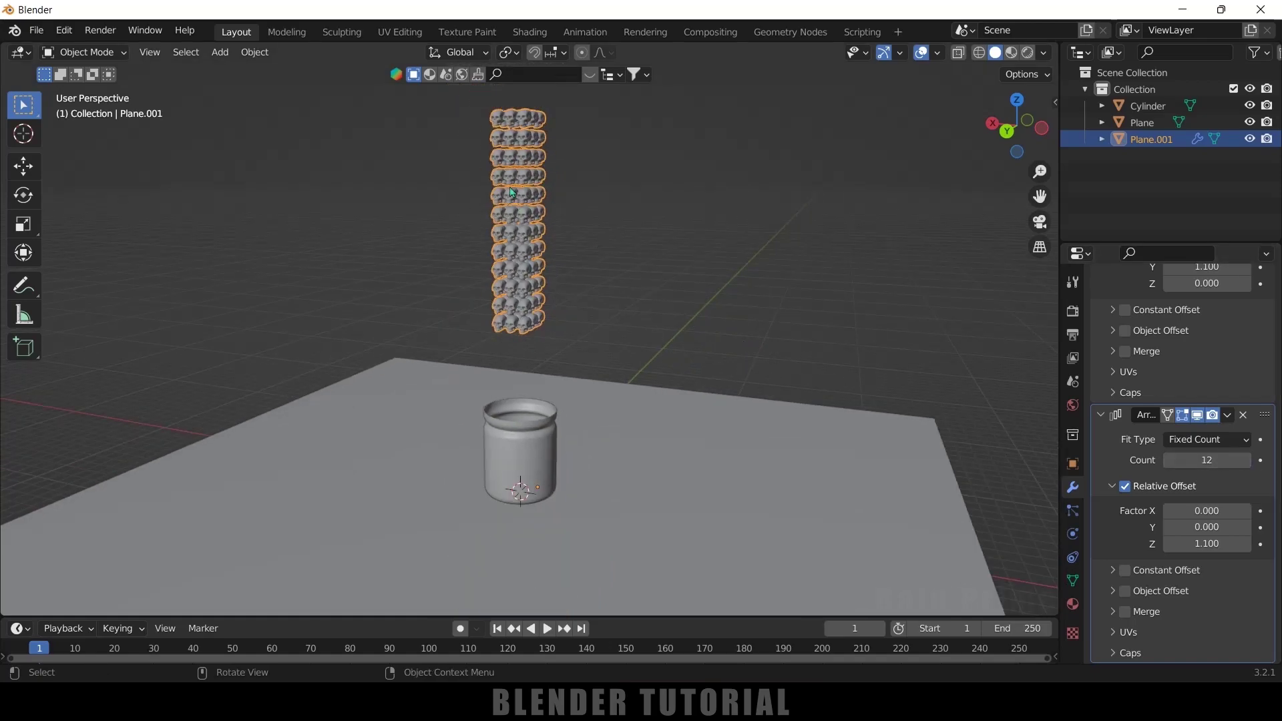
mouse_move(598, 307)
middle_mouse_down()
mouse_move(572, 329)
mouse_move(609, 320)
mouse_move(594, 314)
middle_mouse_up()
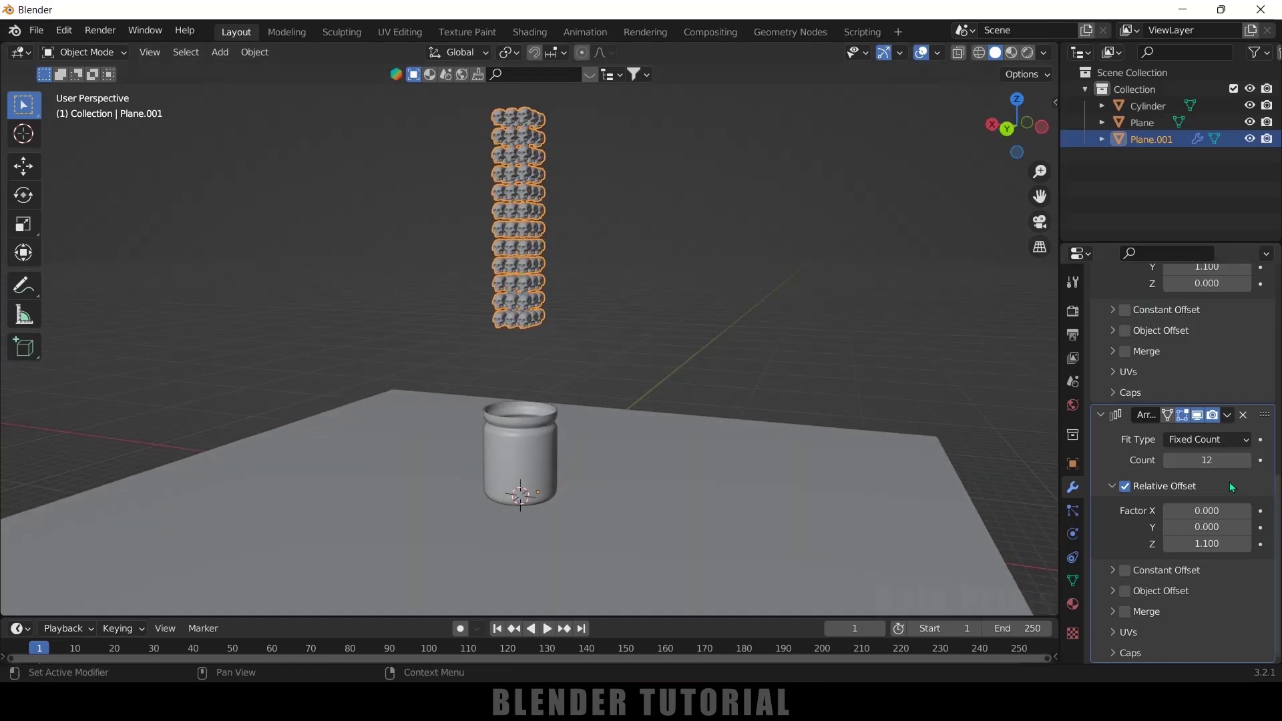
Apply all three Array modifiers on the skull stack
left_click(1226, 414)
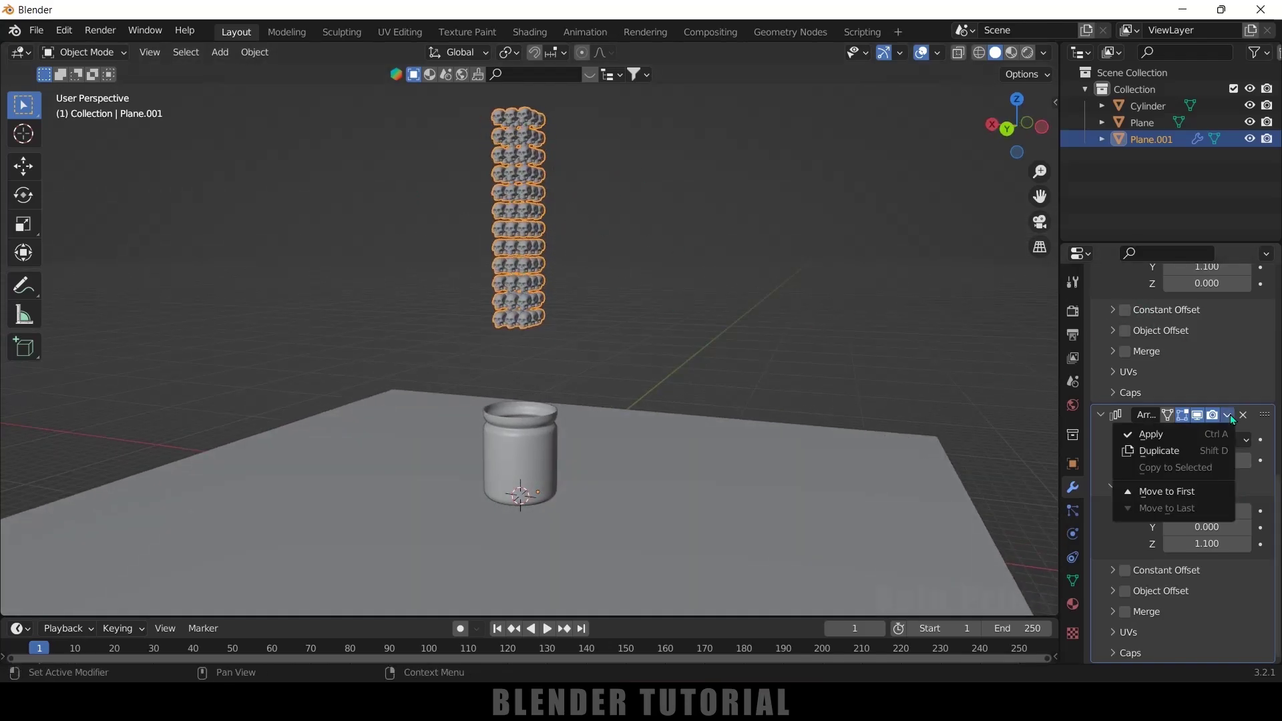
left_click(1180, 434)
scroll(1175, 534, "down", 4)
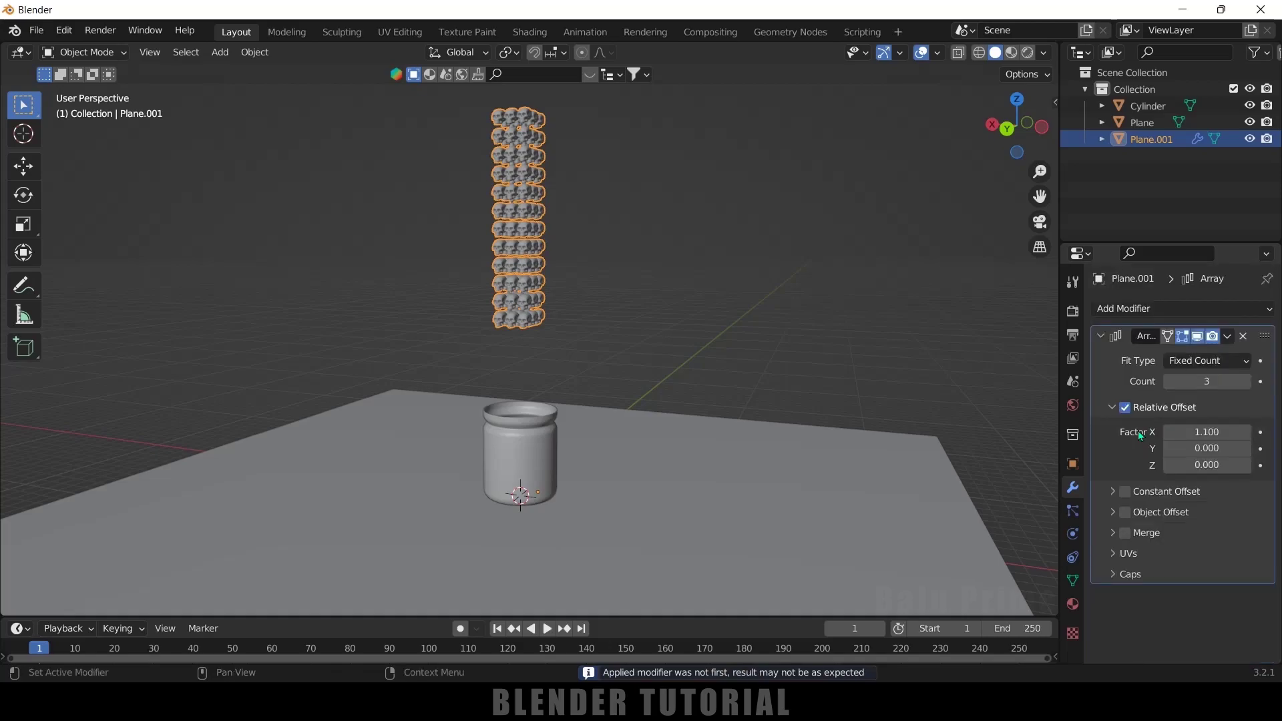
key("ctrl+a")
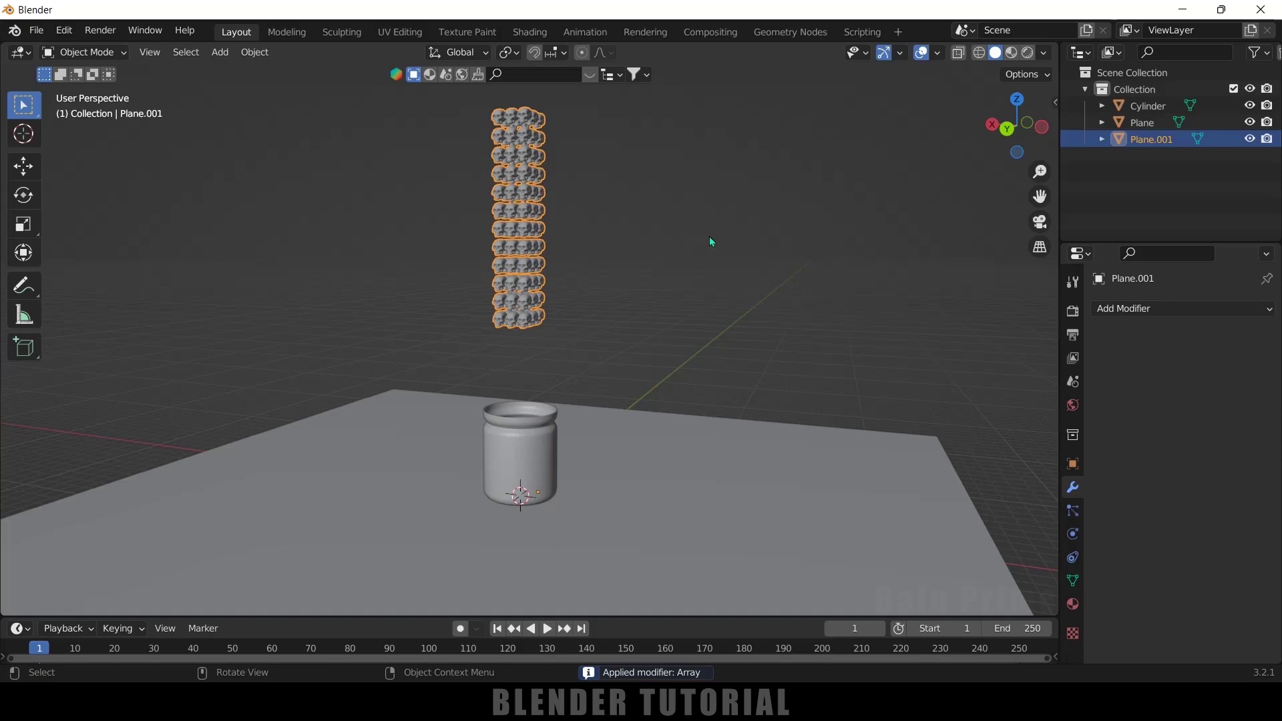
middle_click_drag(627, 253, 572, 166)
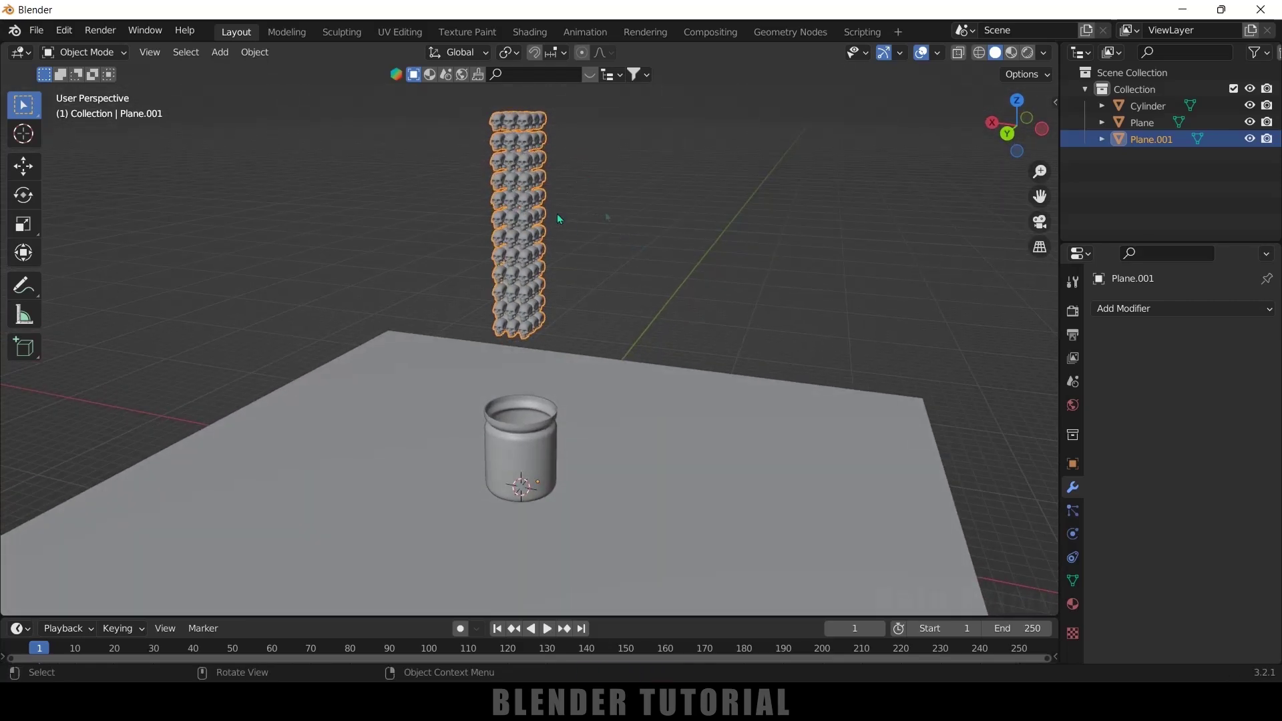
Separate the whole skull stack mesh into individual objects by loose parts and return to Object Mode
left_click(700, 225)
left_click(534, 267)
middle_click_drag(630, 247, 634, 239)
key("Tab")
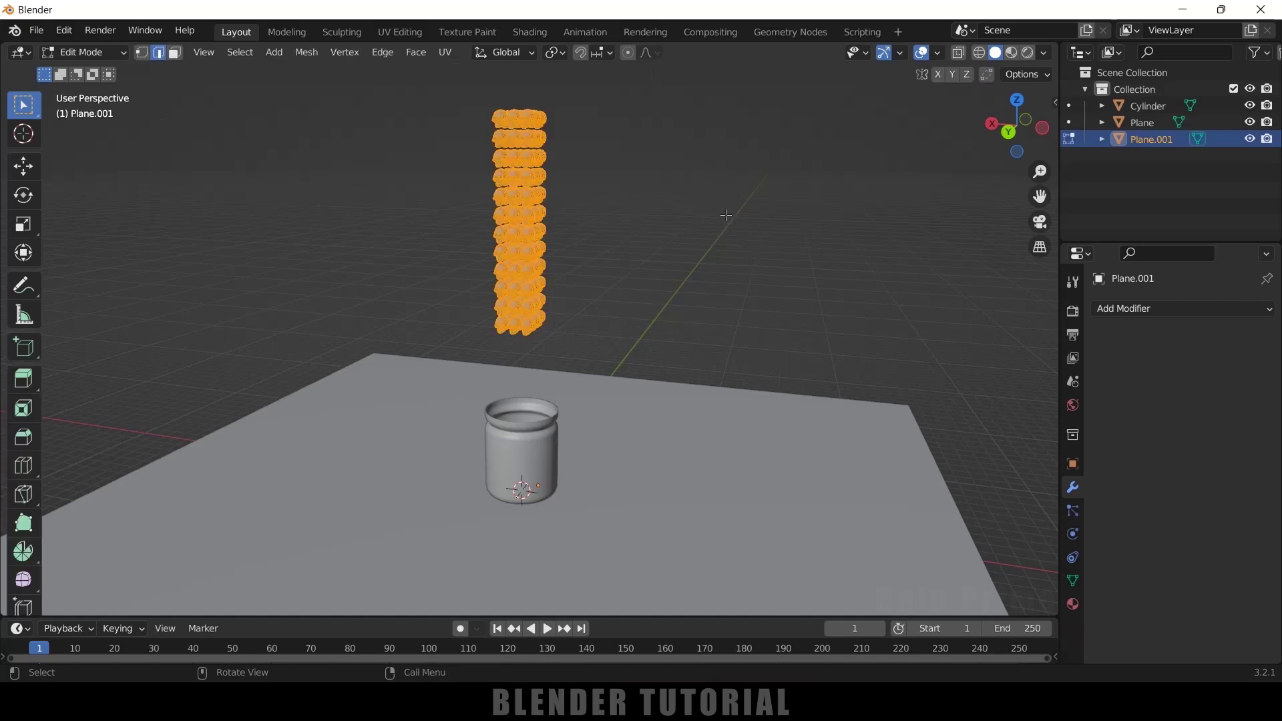
key("alt+a")
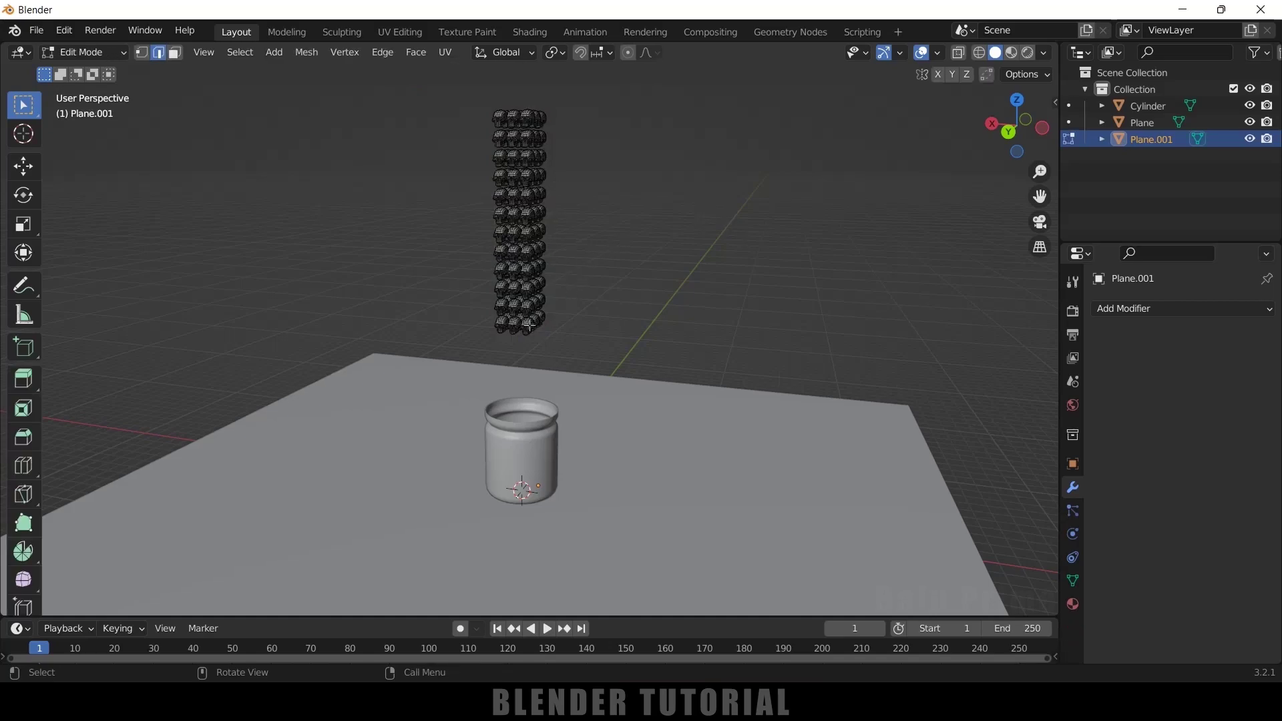
left_click_drag(467, 247, 564, 324)
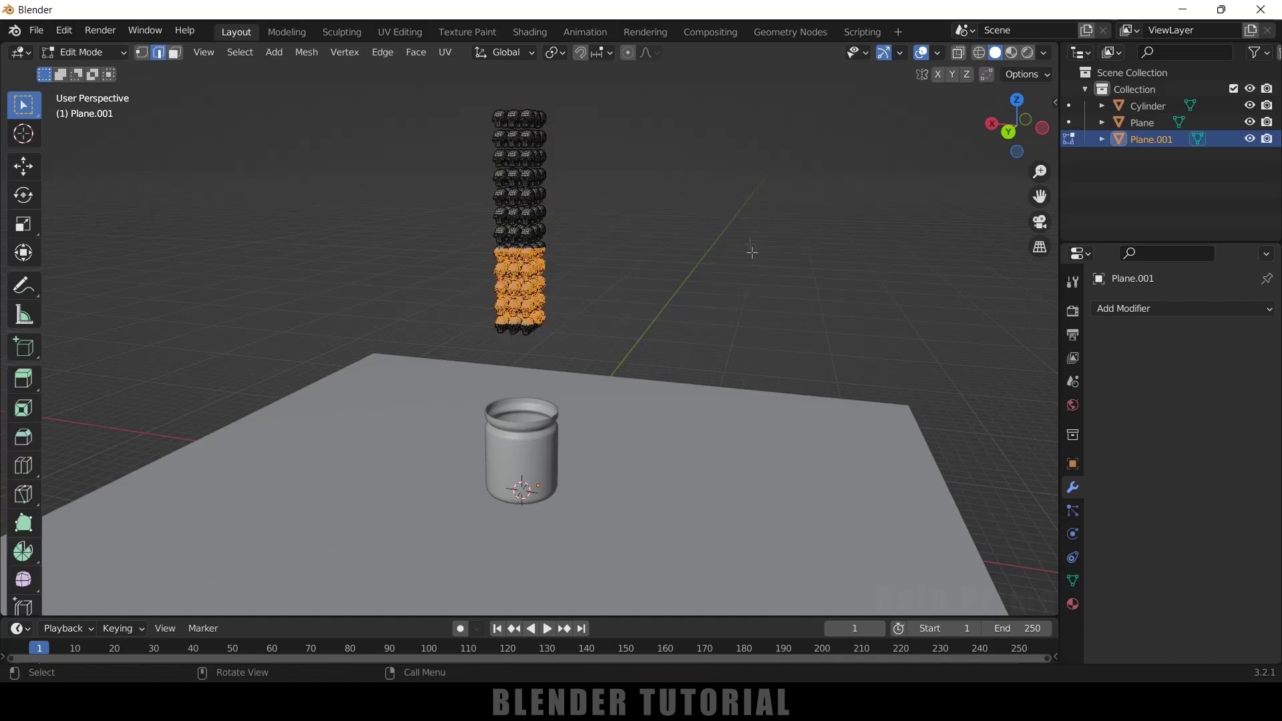
key("a")
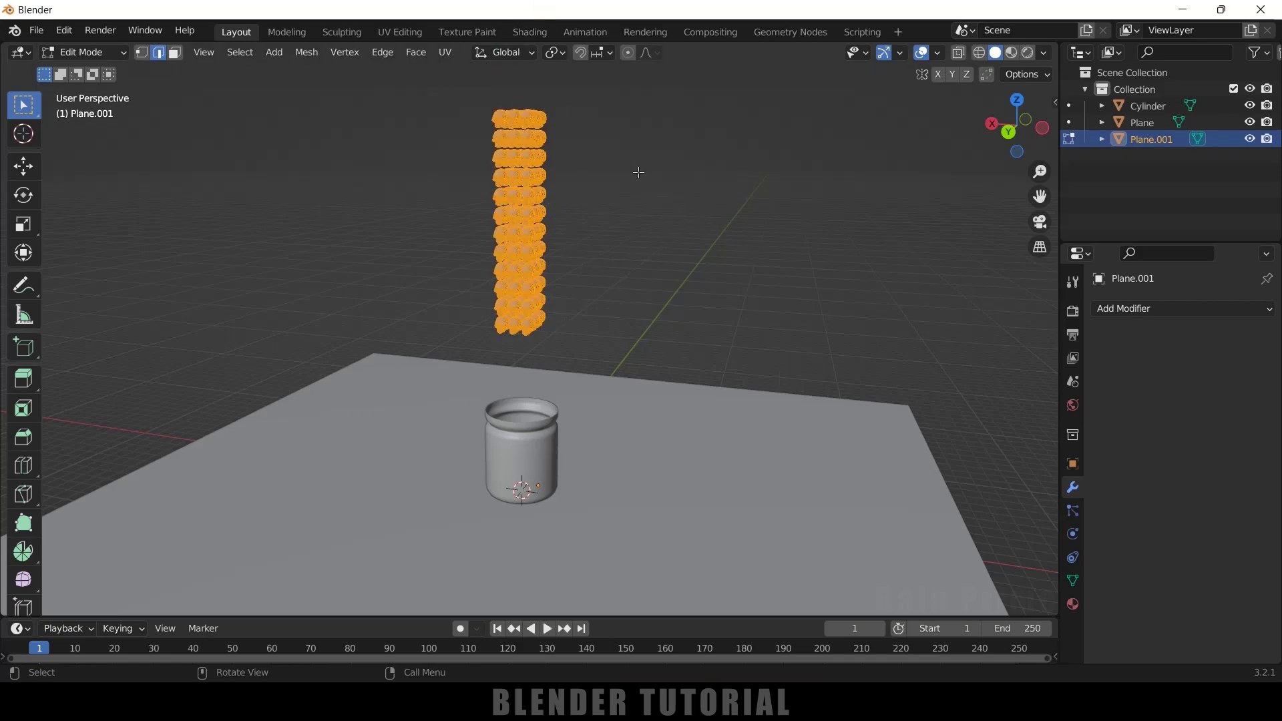
key("p")
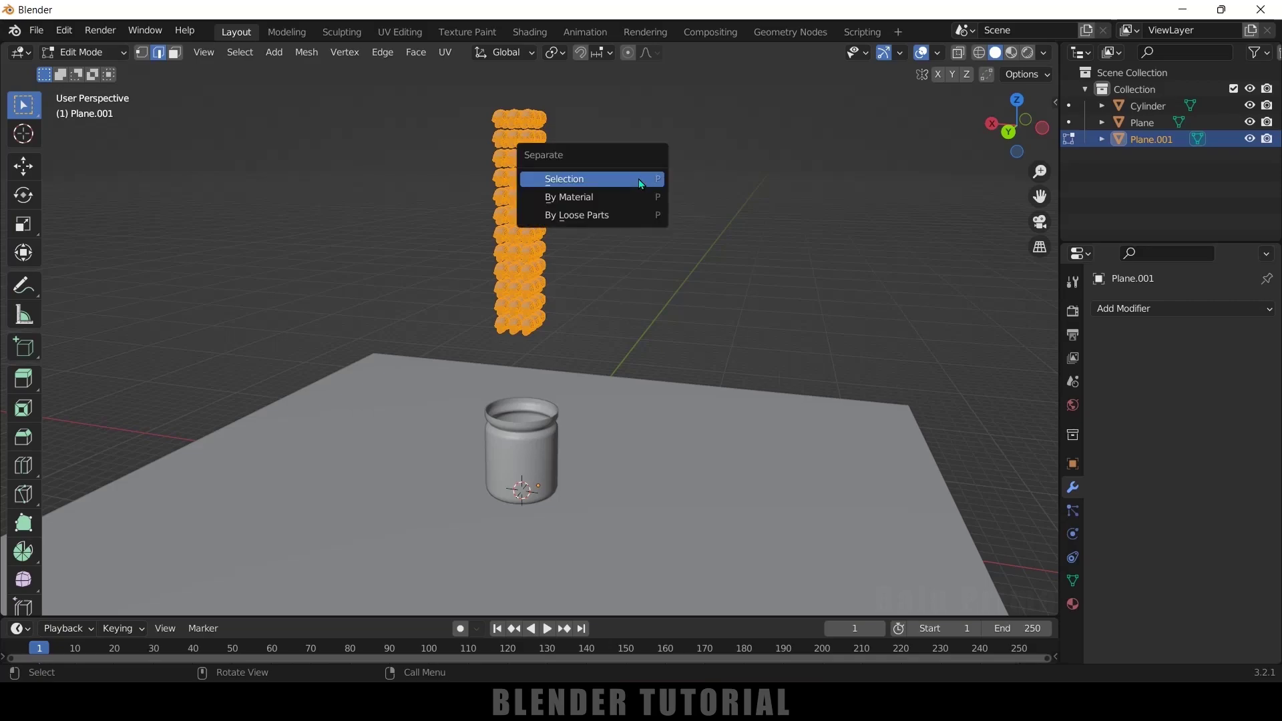
left_click(607, 216)
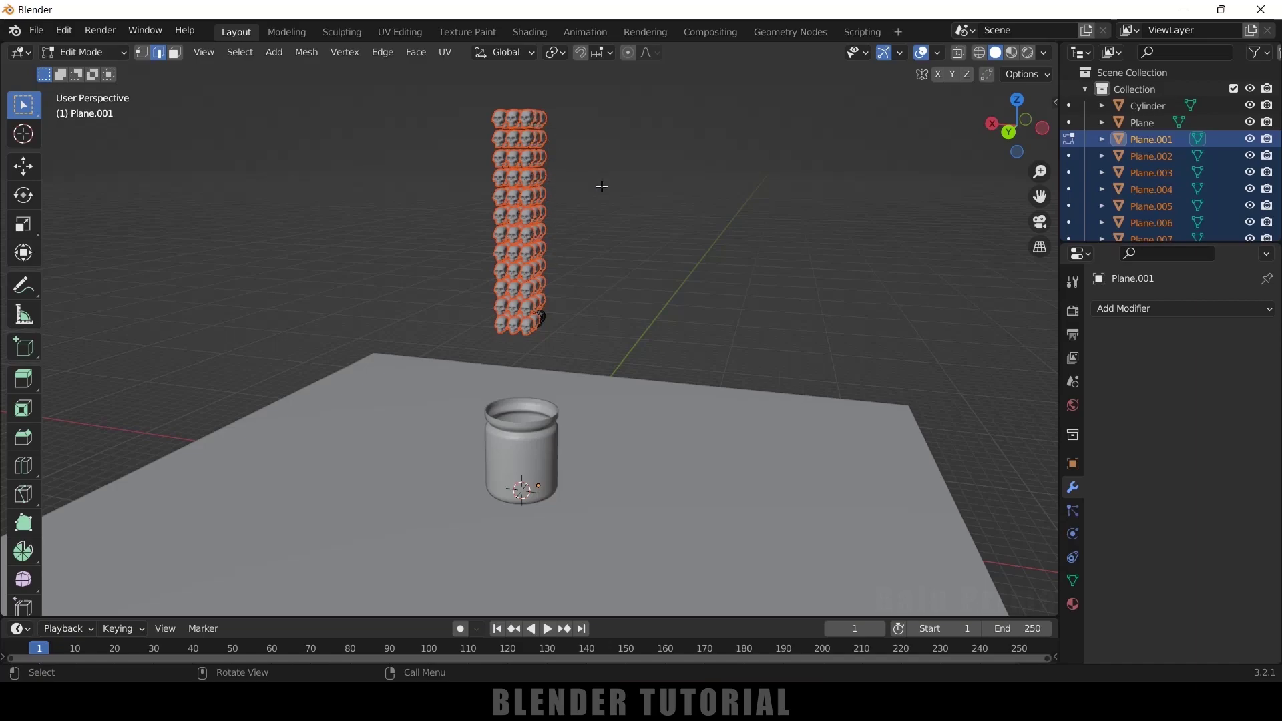
key("Tab")
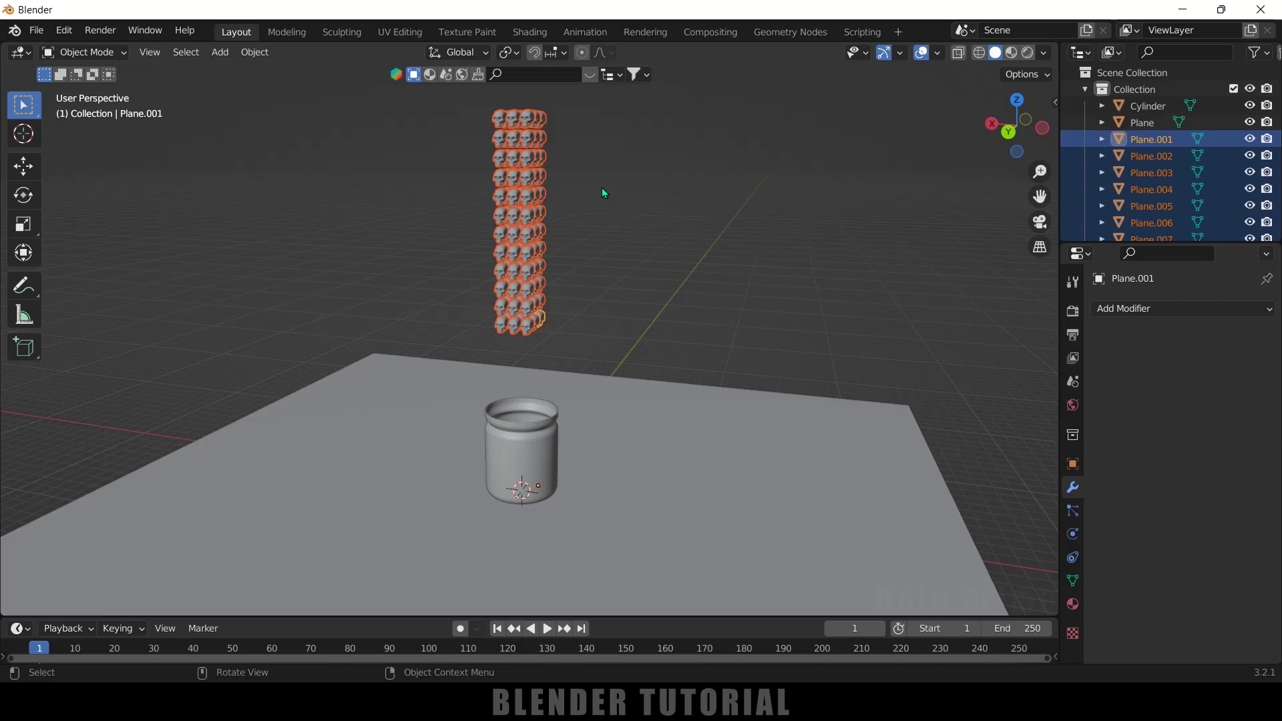
Set the origin of every separated skull to its own geometry
left_click(532, 200)
left_click(529, 191)
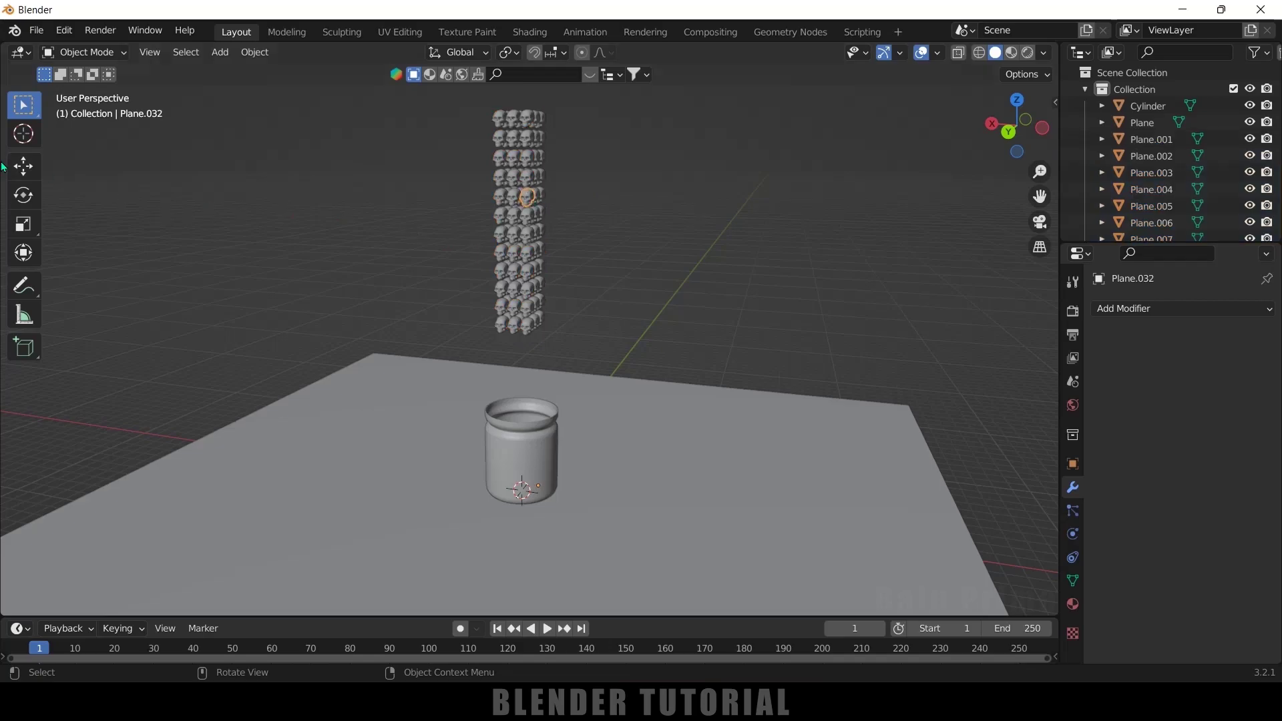
left_click(23, 167)
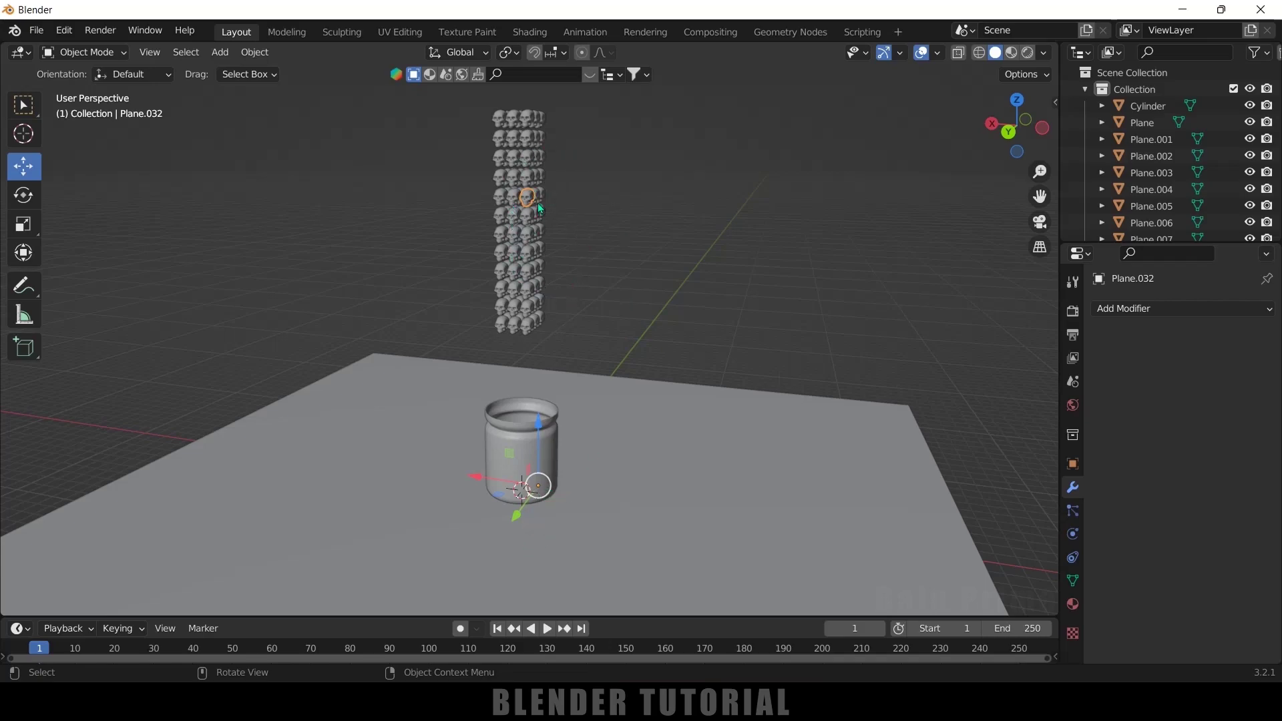
scroll(582, 194, "down", 1)
left_click_drag(437, 133, 667, 347)
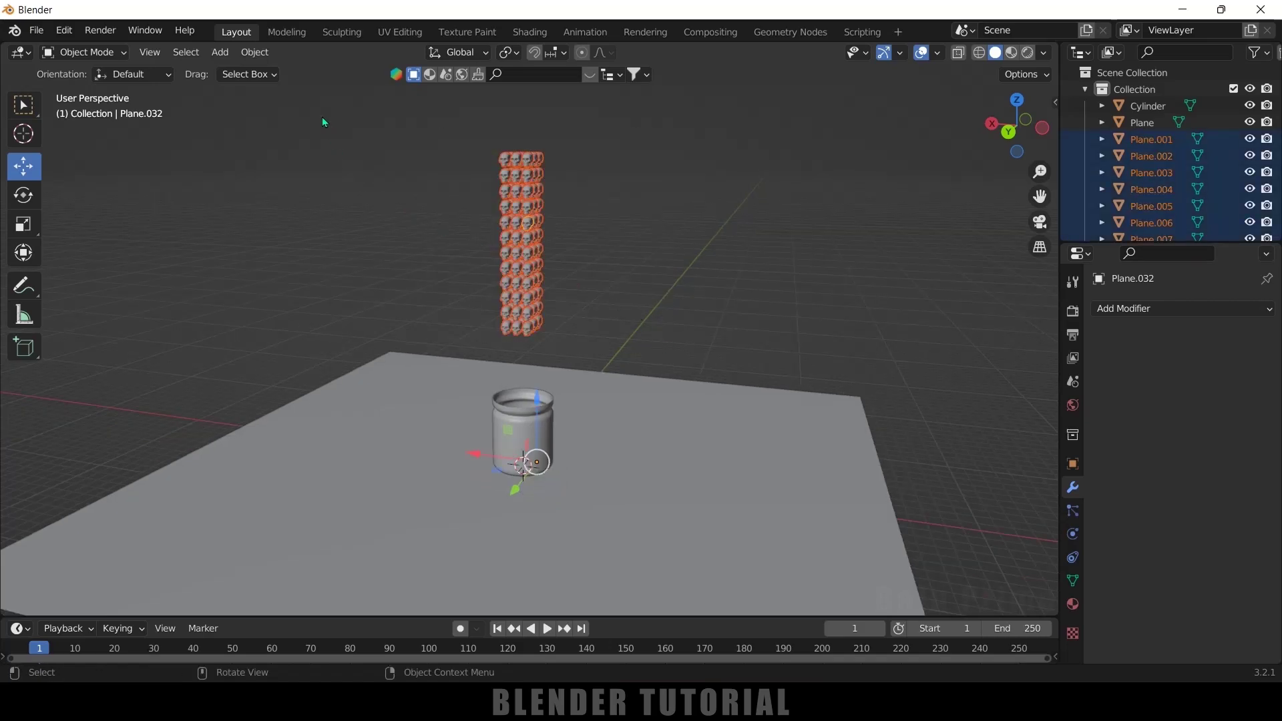
left_click(255, 54)
mouse_move(314, 88)
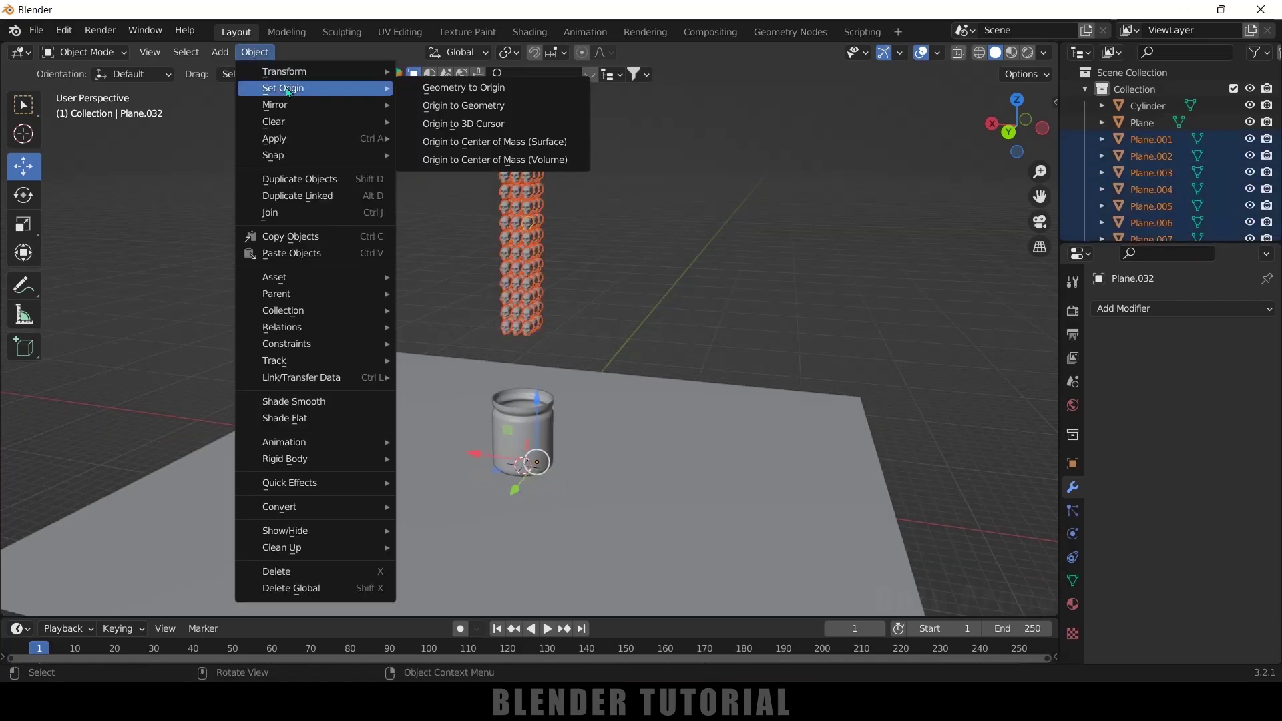
left_click(501, 106)
left_click(656, 235)
Inspect individual skulls in the lower rows to check where their origins sit
scroll(655, 239, "up", 5)
left_click(524, 292)
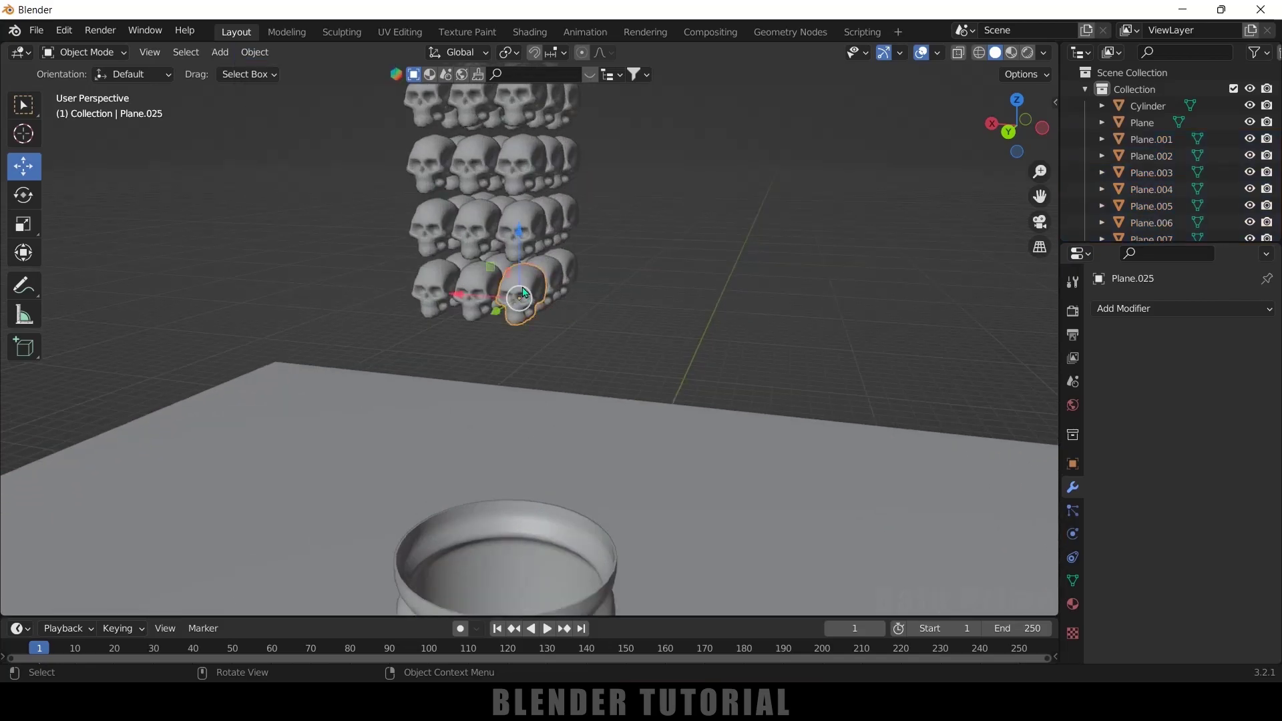
middle_click_drag(554, 326, 591, 319)
key("shift+d")
left_click(452, 310)
middle_click_drag(504, 157, 819, 309)
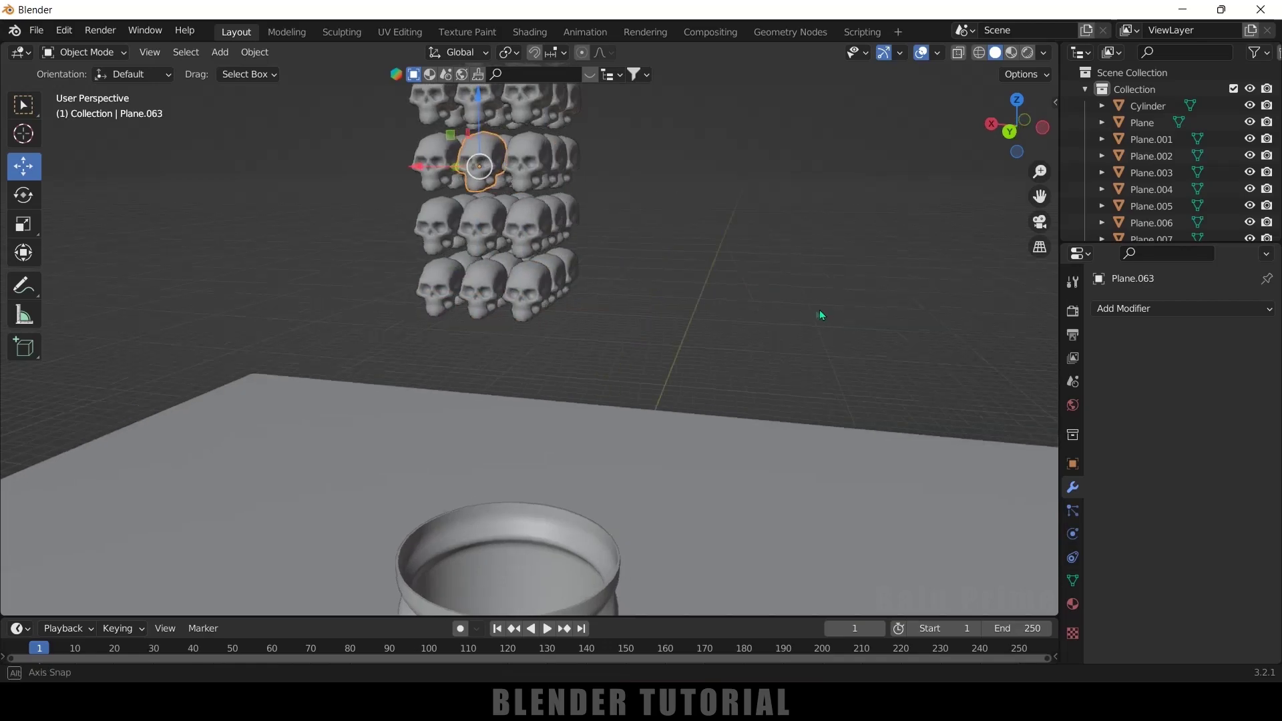
key("shift+d")
left_click(319, 182)
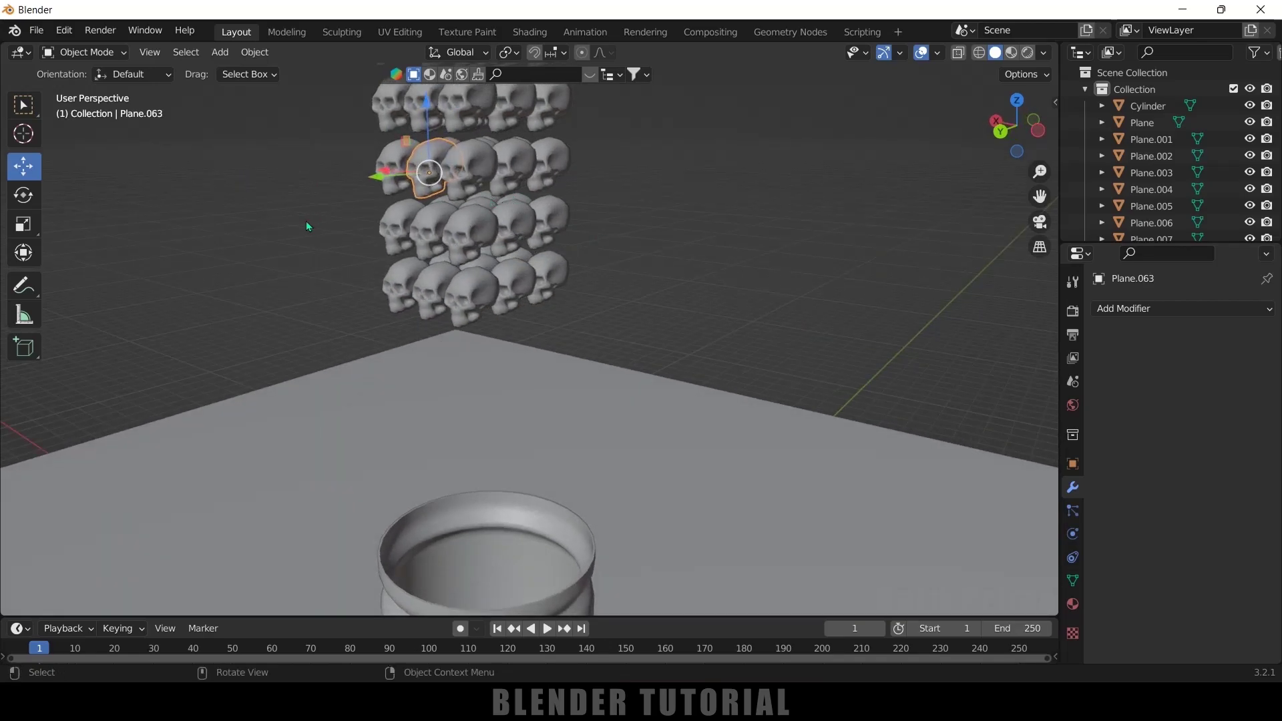
middle_click_drag(306, 222, 534, 266)
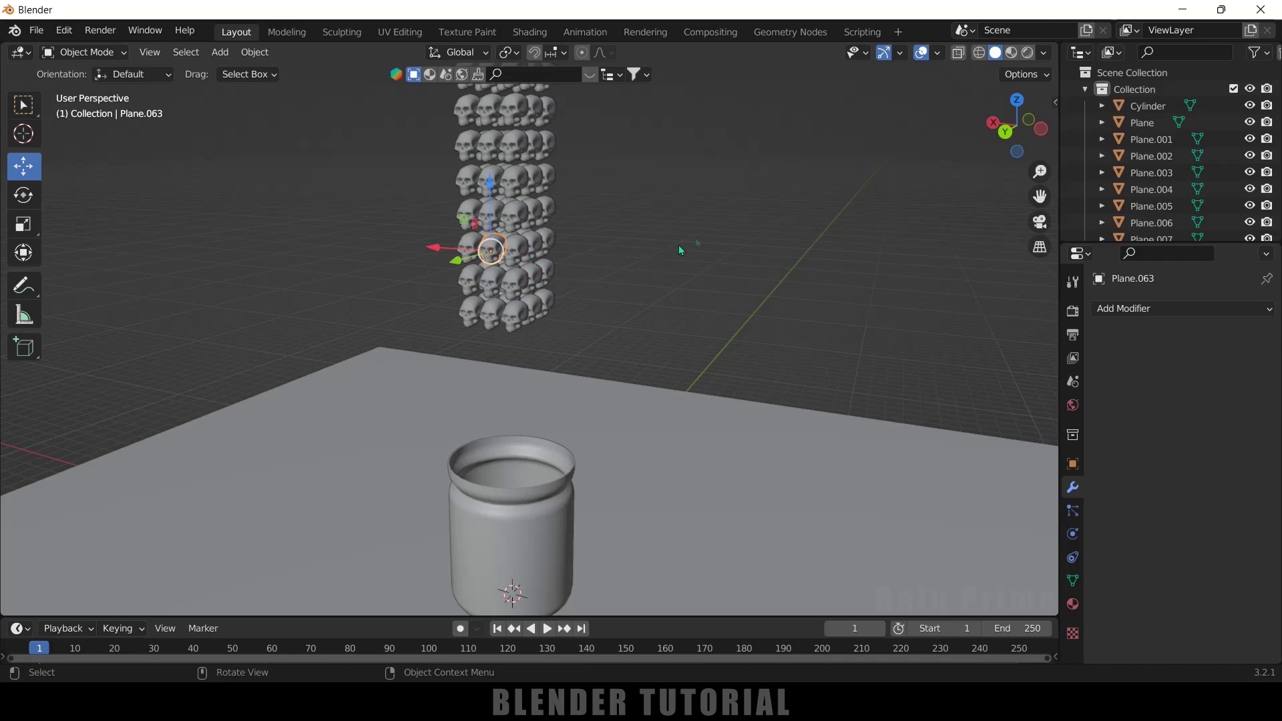
Add an active rigid body to the front corner skull of the lowest row, with Mesh as its collision shape
left_click(514, 320)
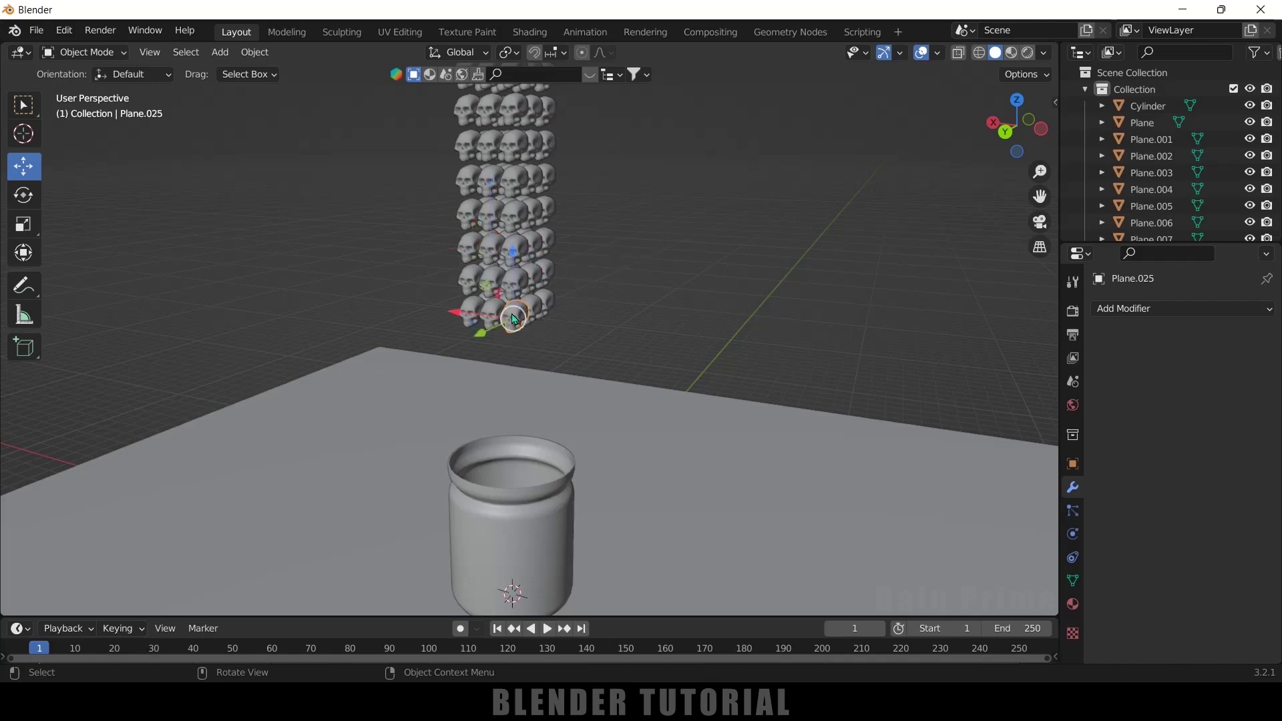
left_click(1075, 534)
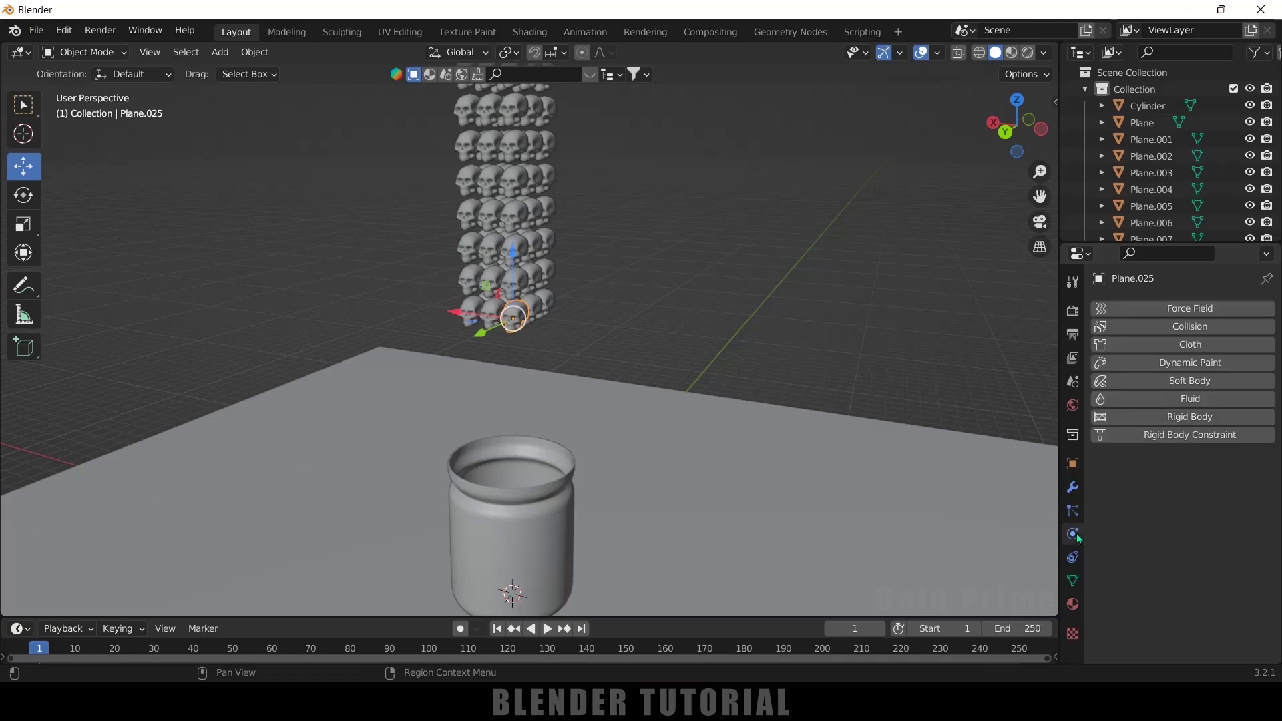
left_click(1189, 421)
scroll(1167, 480, "down", 3)
left_click(1188, 410)
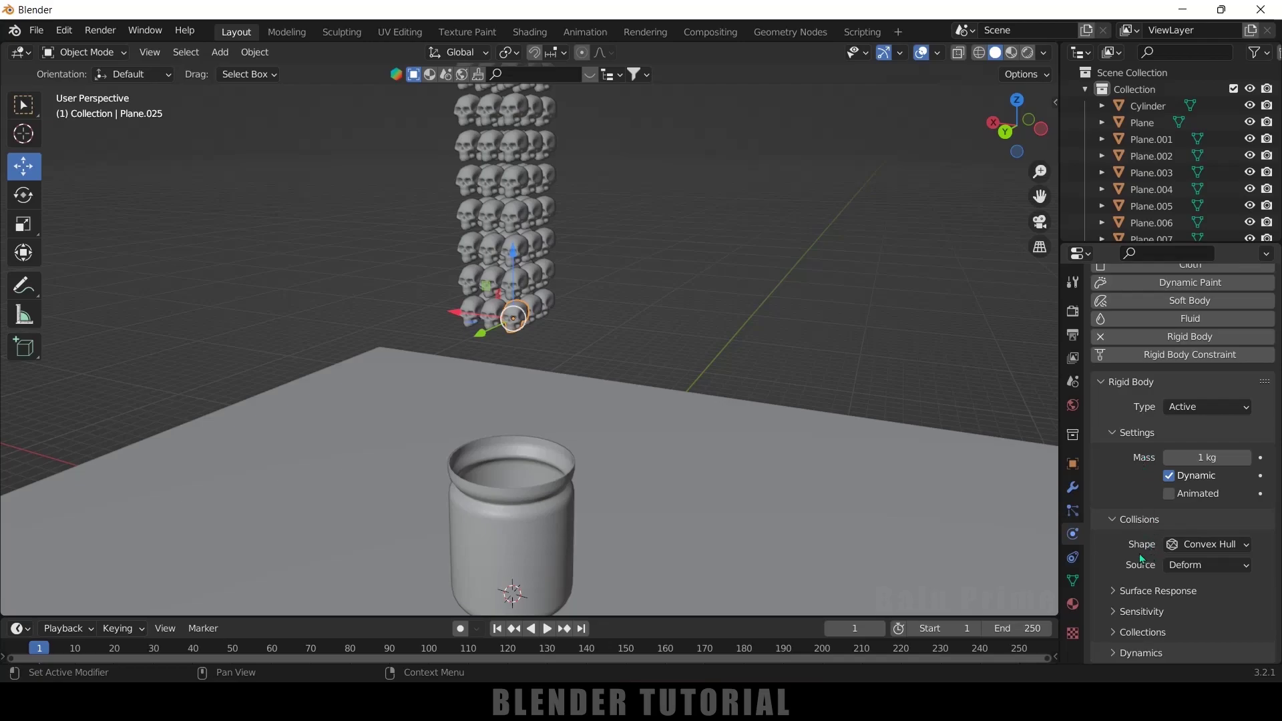
left_click(1187, 548)
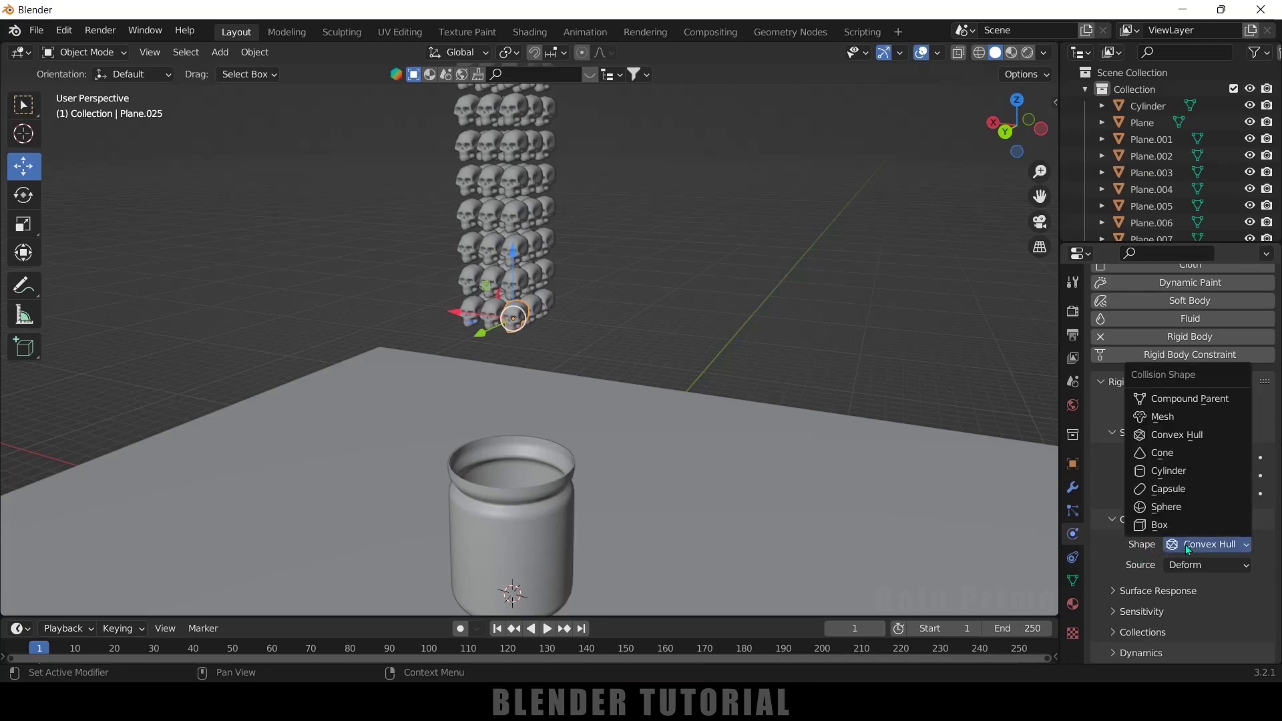
left_click(1165, 417)
Play the rigid body simulation of the single skull, stop it and return to frame 1
middle_click_drag(822, 335, 771, 366)
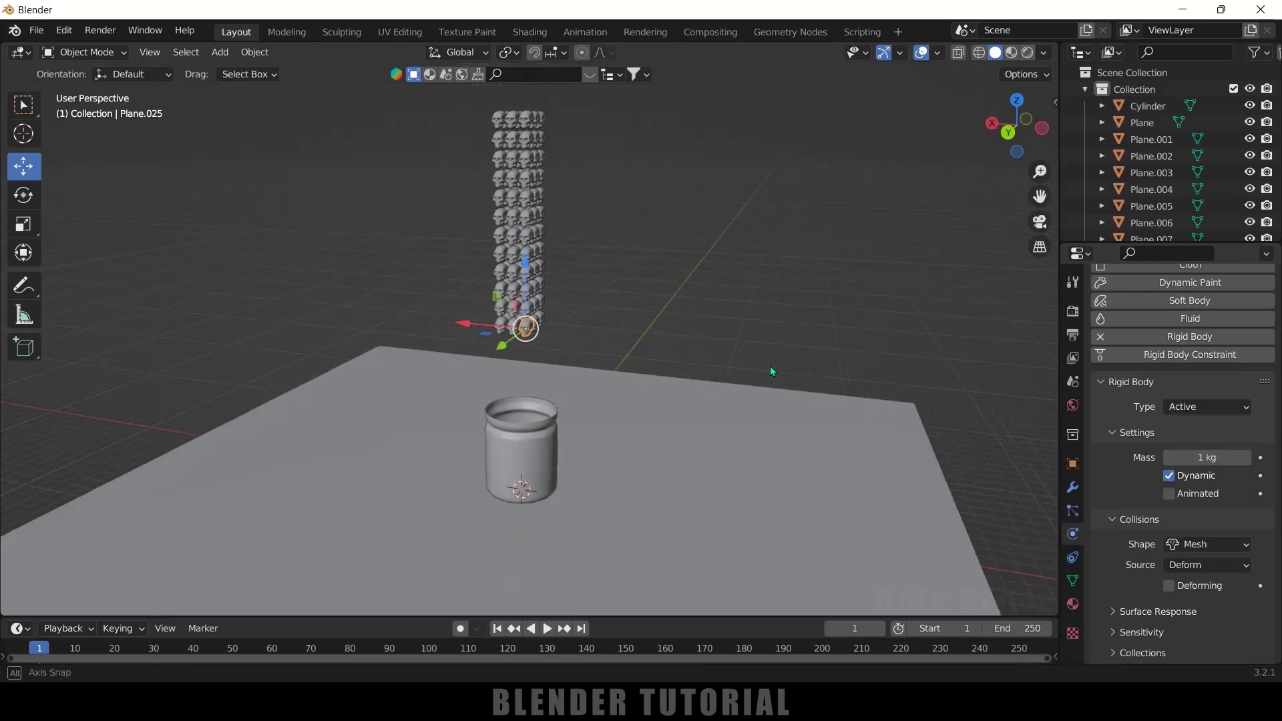
left_click(547, 628)
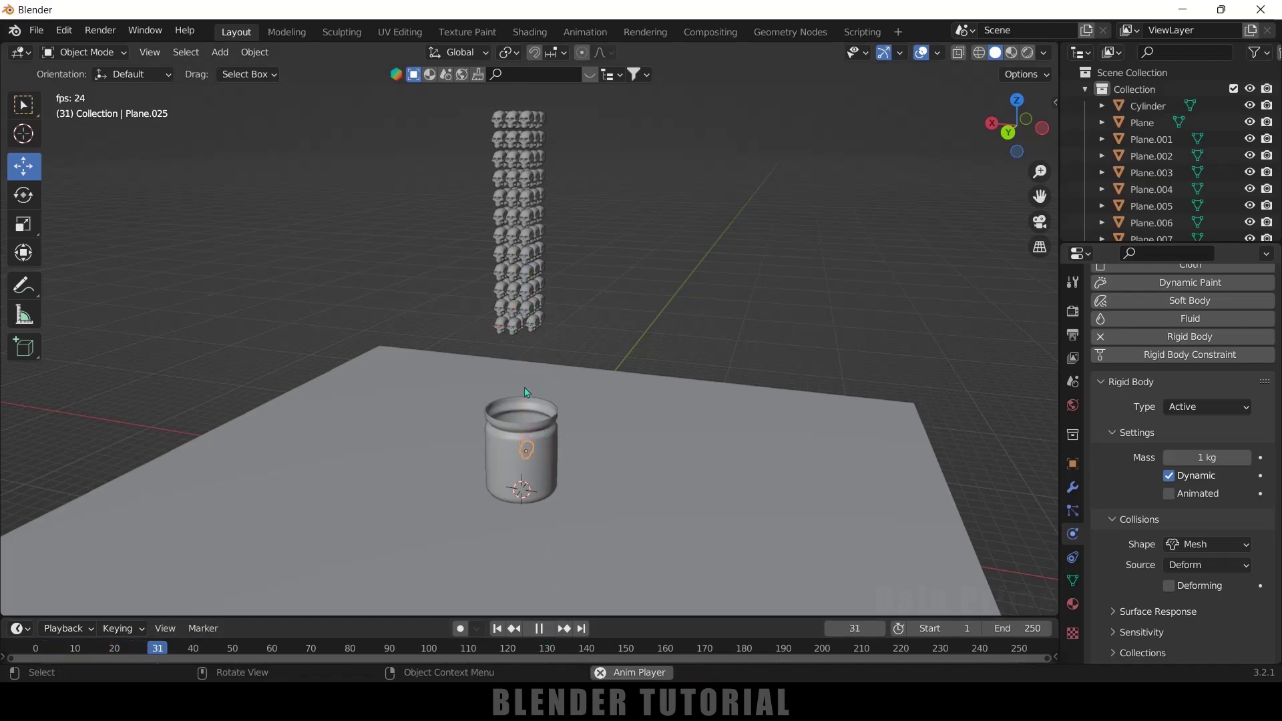
left_click(539, 628)
left_click(497, 629)
Compare the physics settings of the lowest front corner skull with those of the skull directly above it
left_click(525, 328)
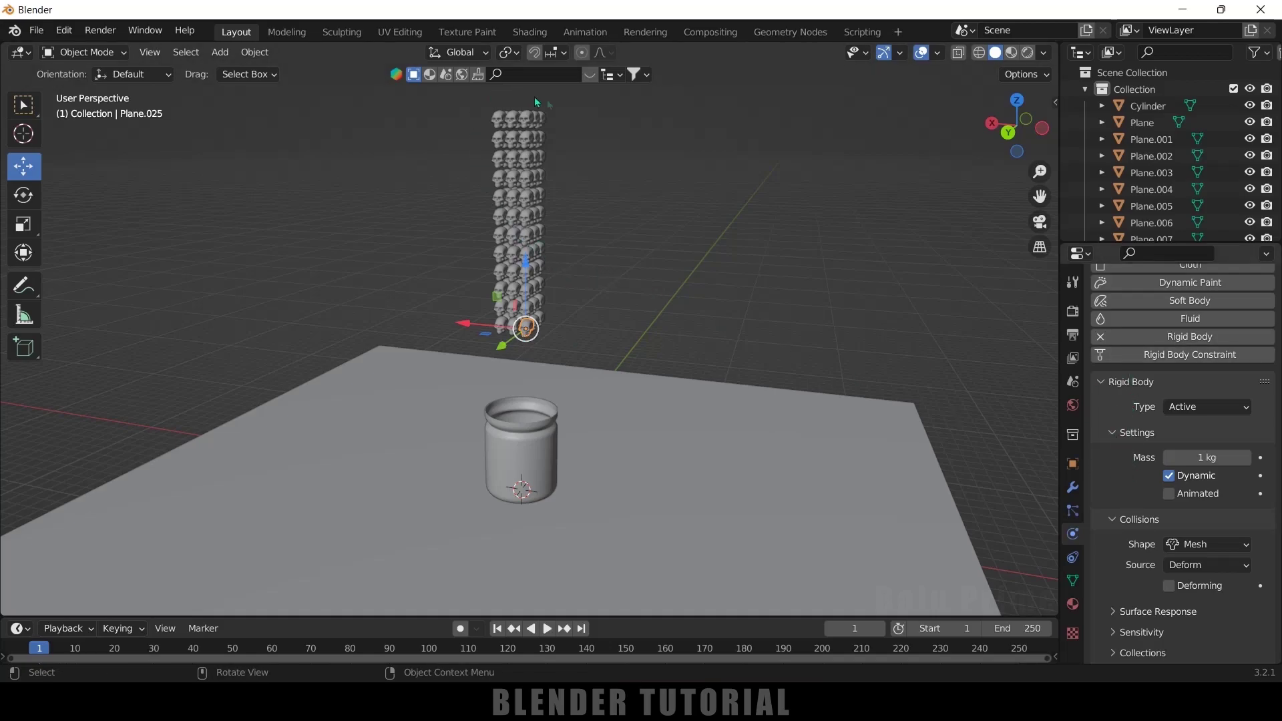
left_click(588, 285)
left_click(534, 307)
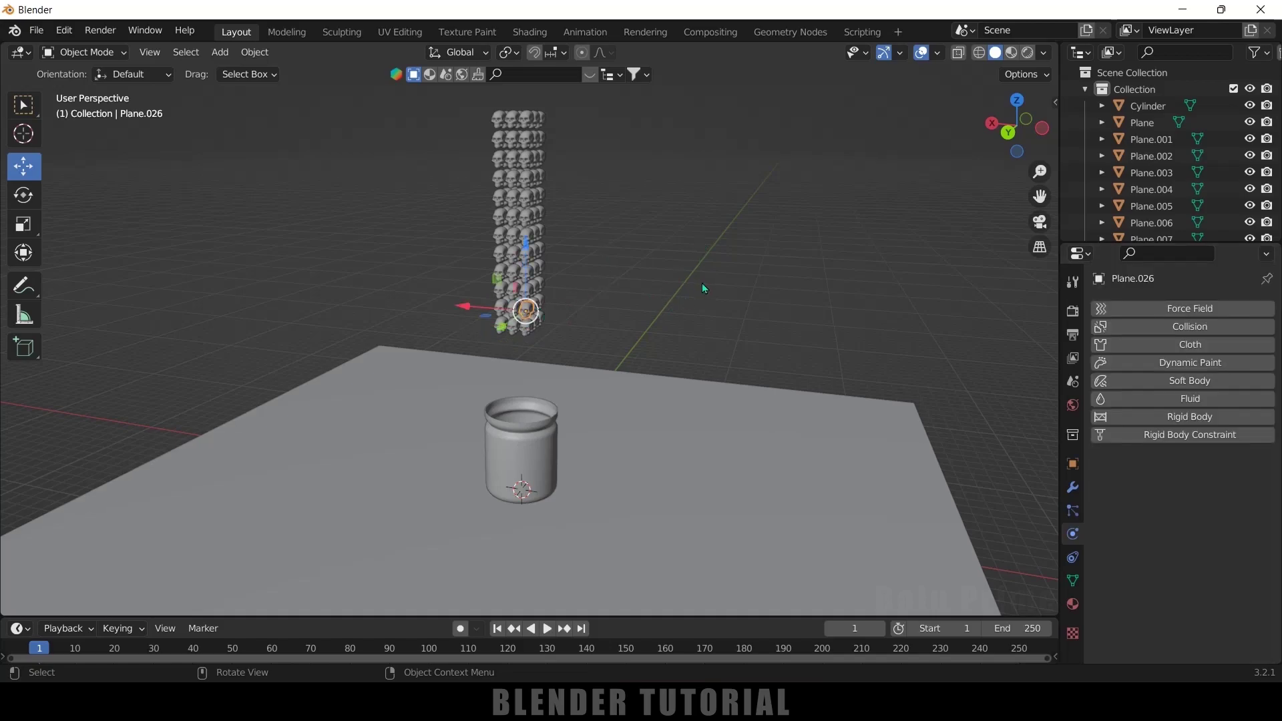
left_click(646, 243)
Copy the rigid body settings from the lowest front corner skull to all the other skulls in the stack
left_click(527, 327)
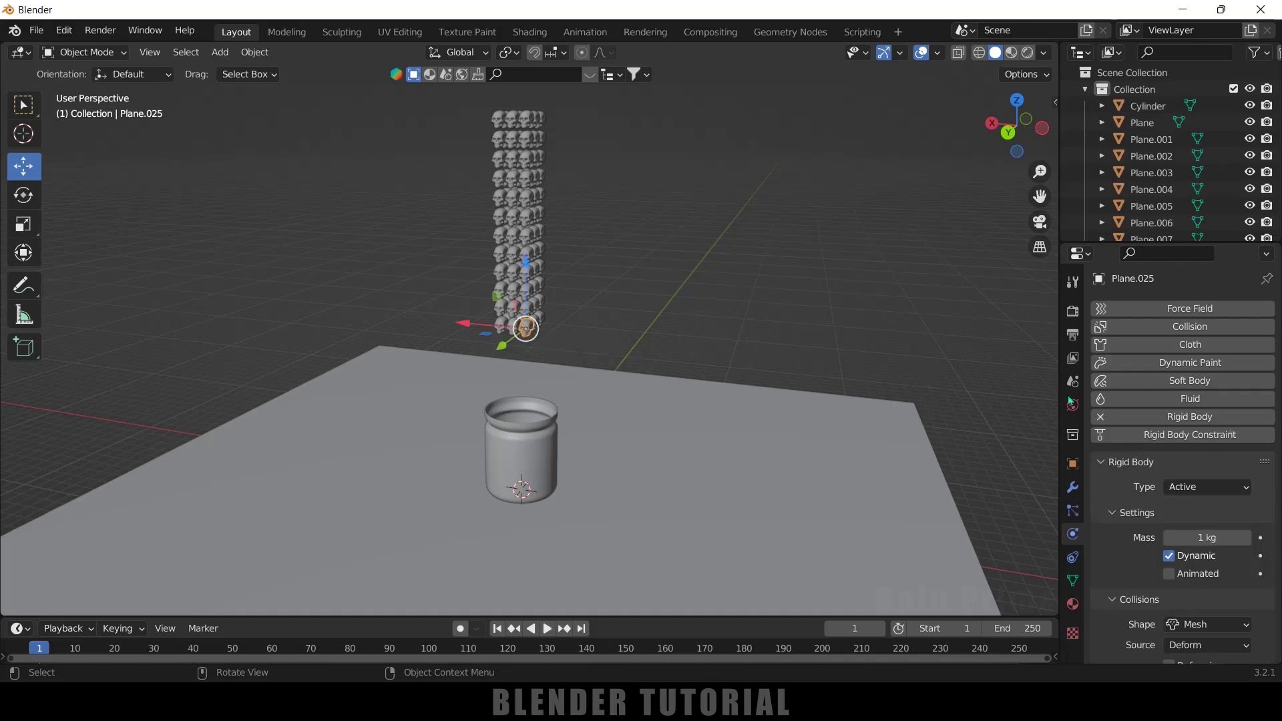
scroll(731, 295, "down", 2)
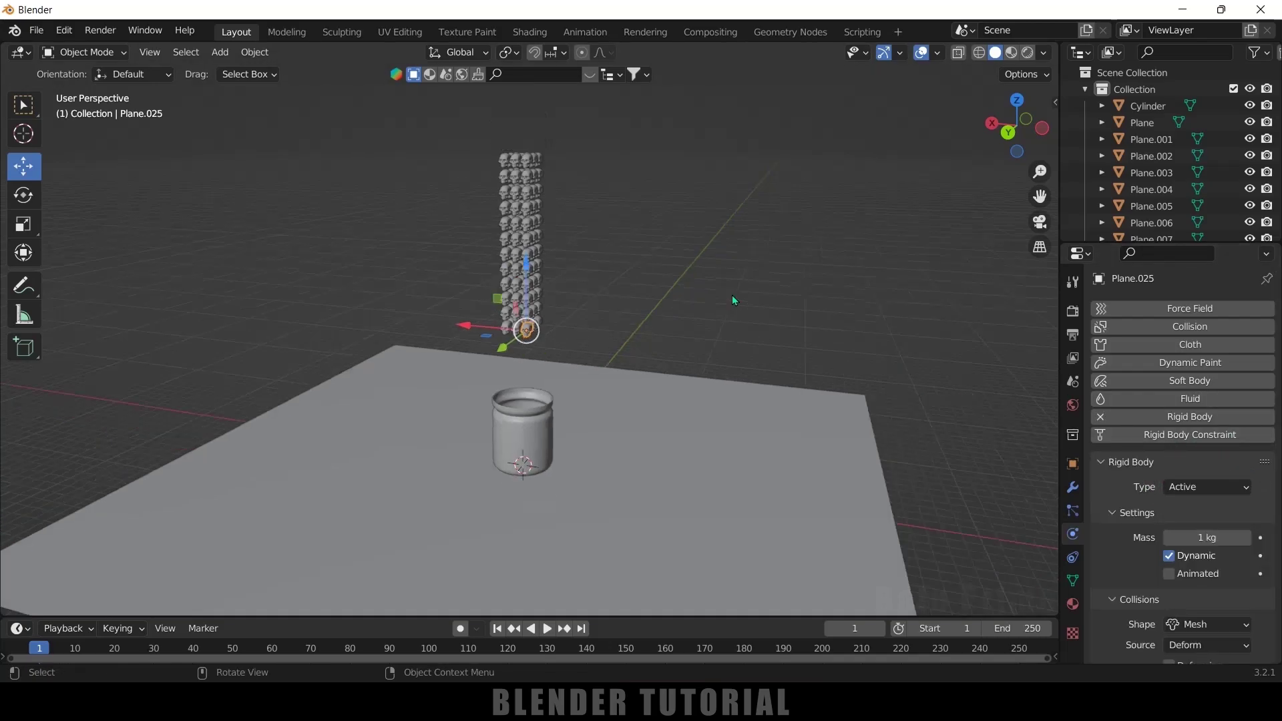
middle_click_drag(726, 286, 741, 280)
key("b")
left_click_drag(485, 155, 574, 338)
scroll(574, 341, "up", 1)
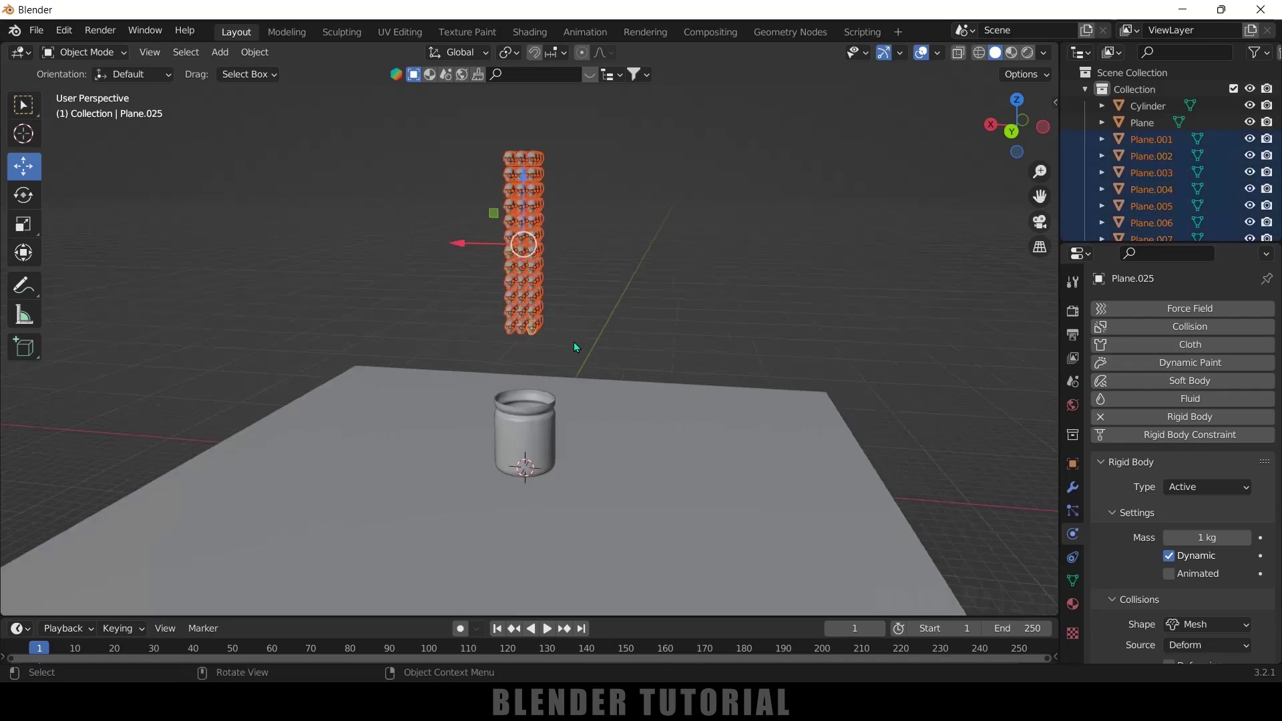
scroll(574, 342, "up", 5)
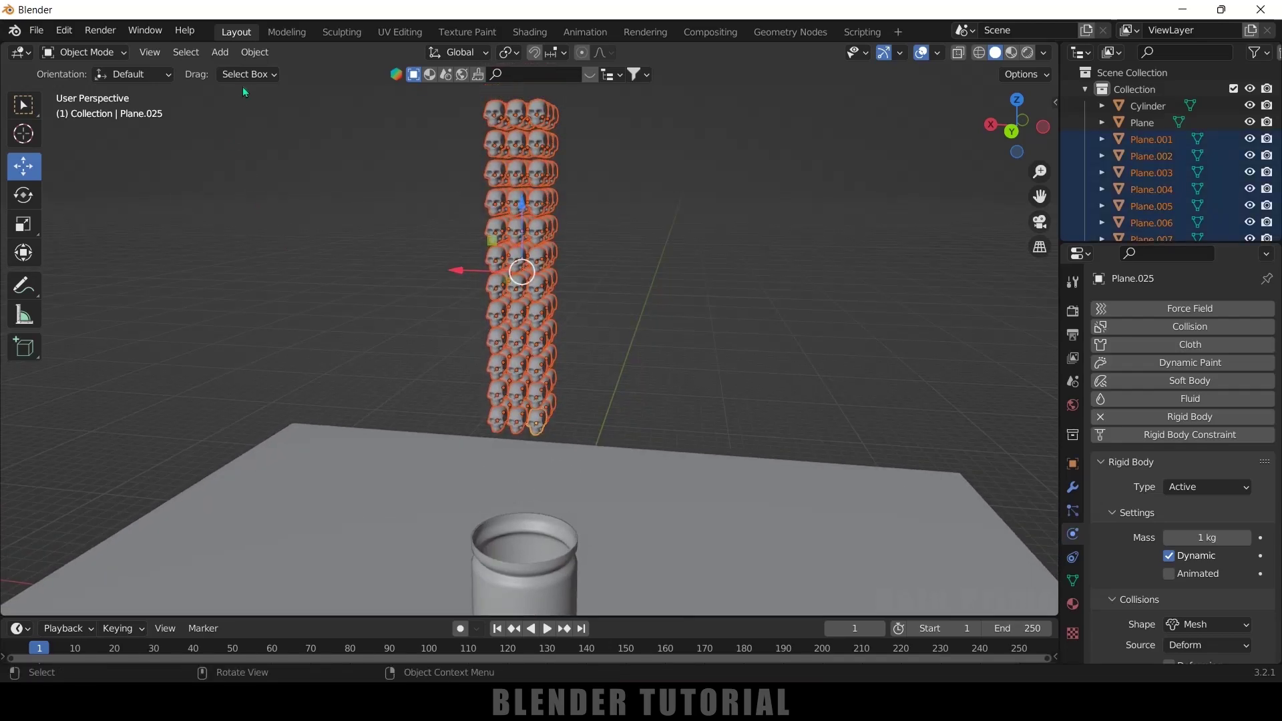
left_click(253, 52)
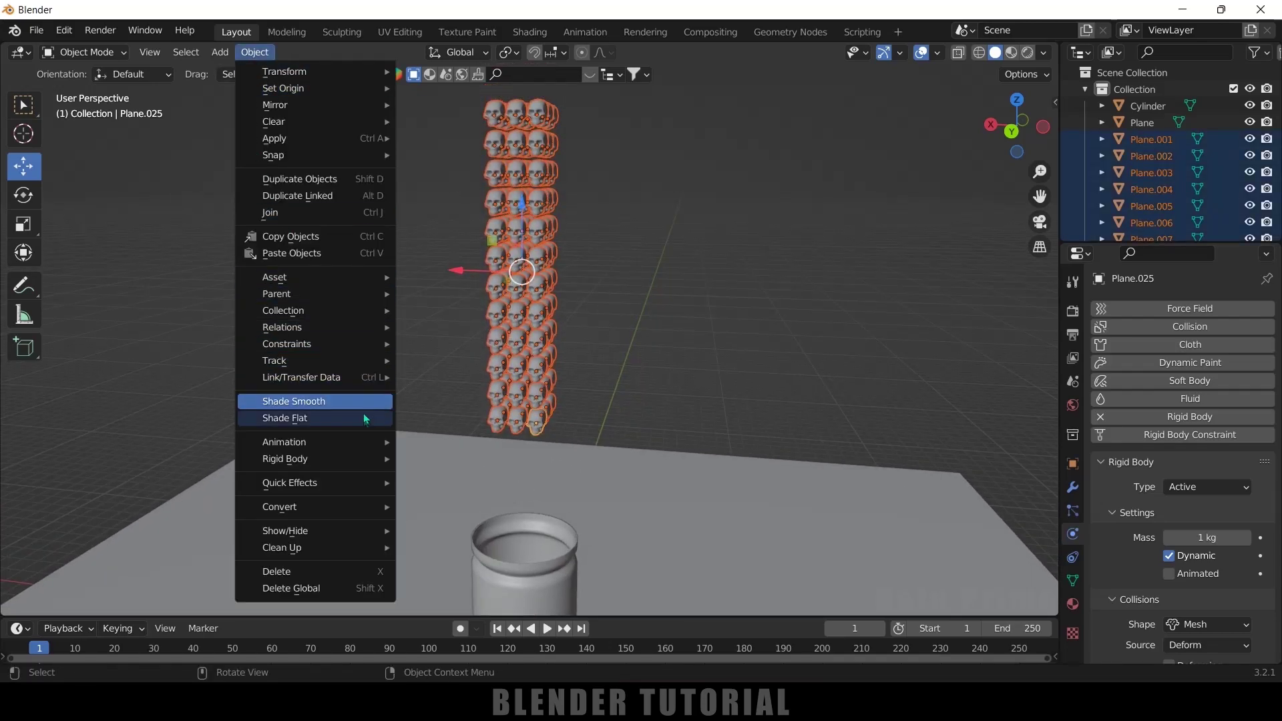
mouse_move(339, 456)
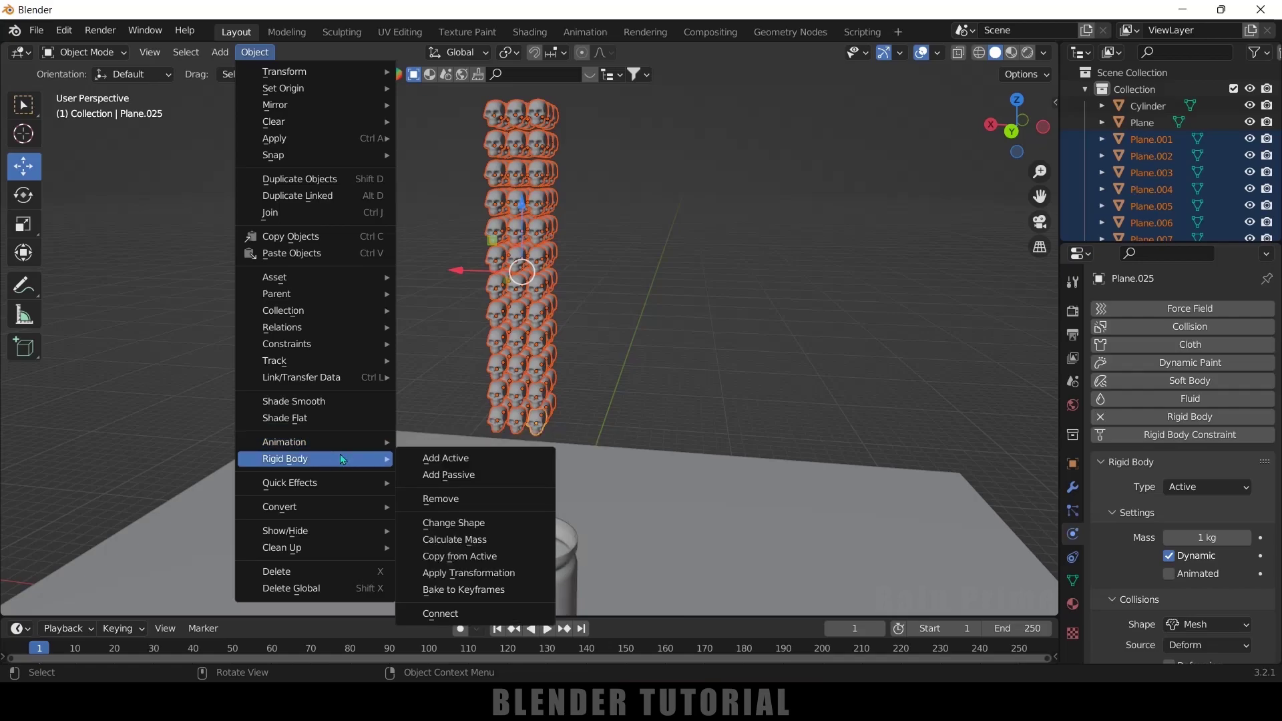
left_click(457, 557)
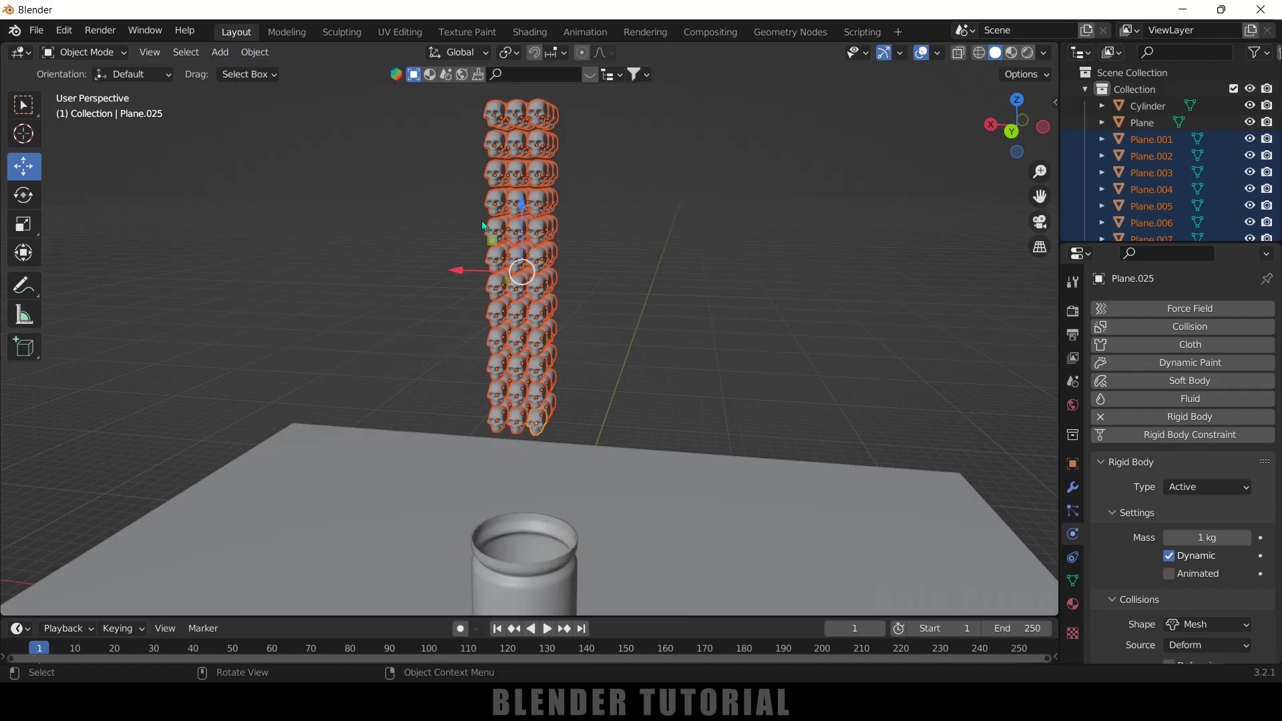
Check the rigid body settings on an upper skull, and play the whole stack's drop simulation before returning to frame 1
left_click(730, 231)
left_click(541, 170)
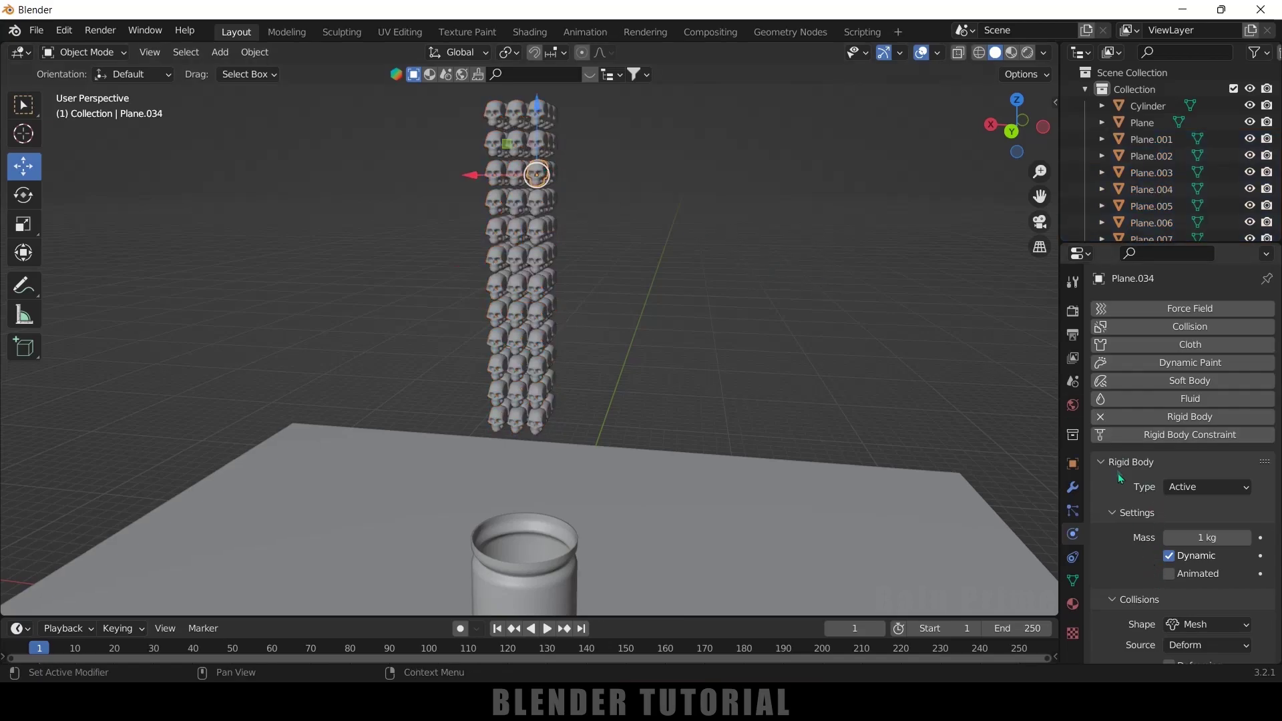
scroll(748, 361, "down", 2)
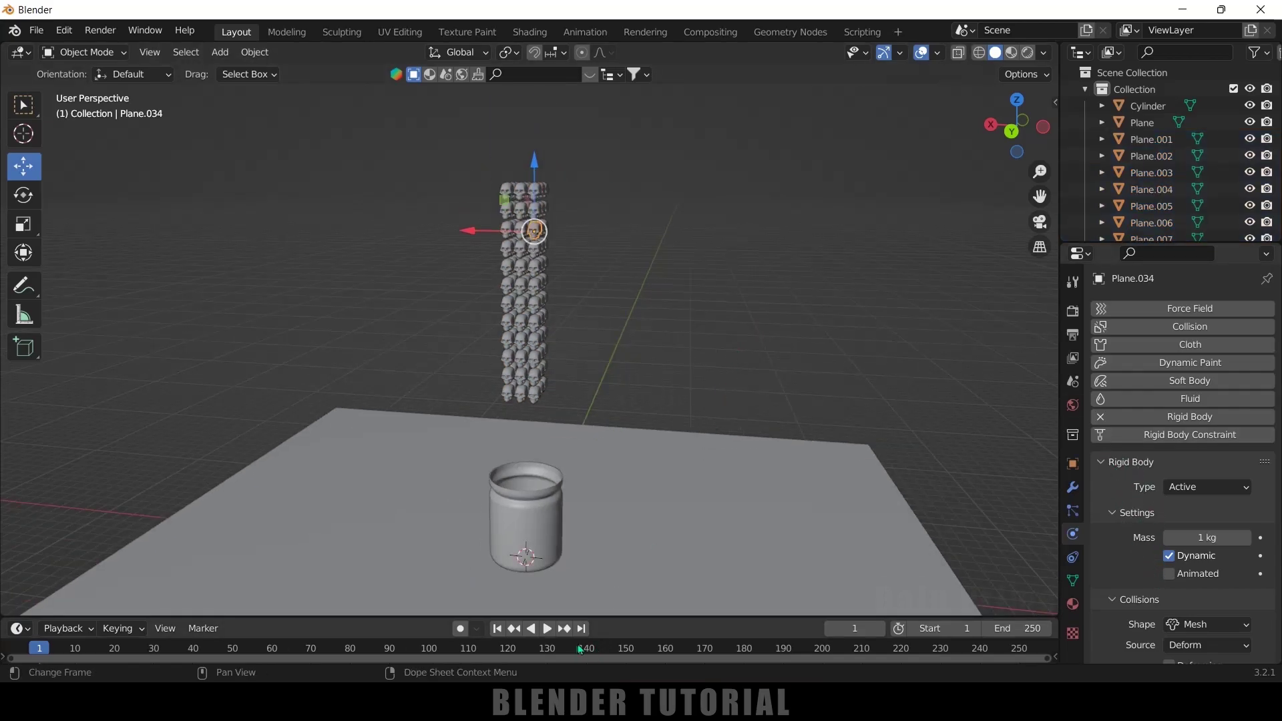
left_click(549, 629)
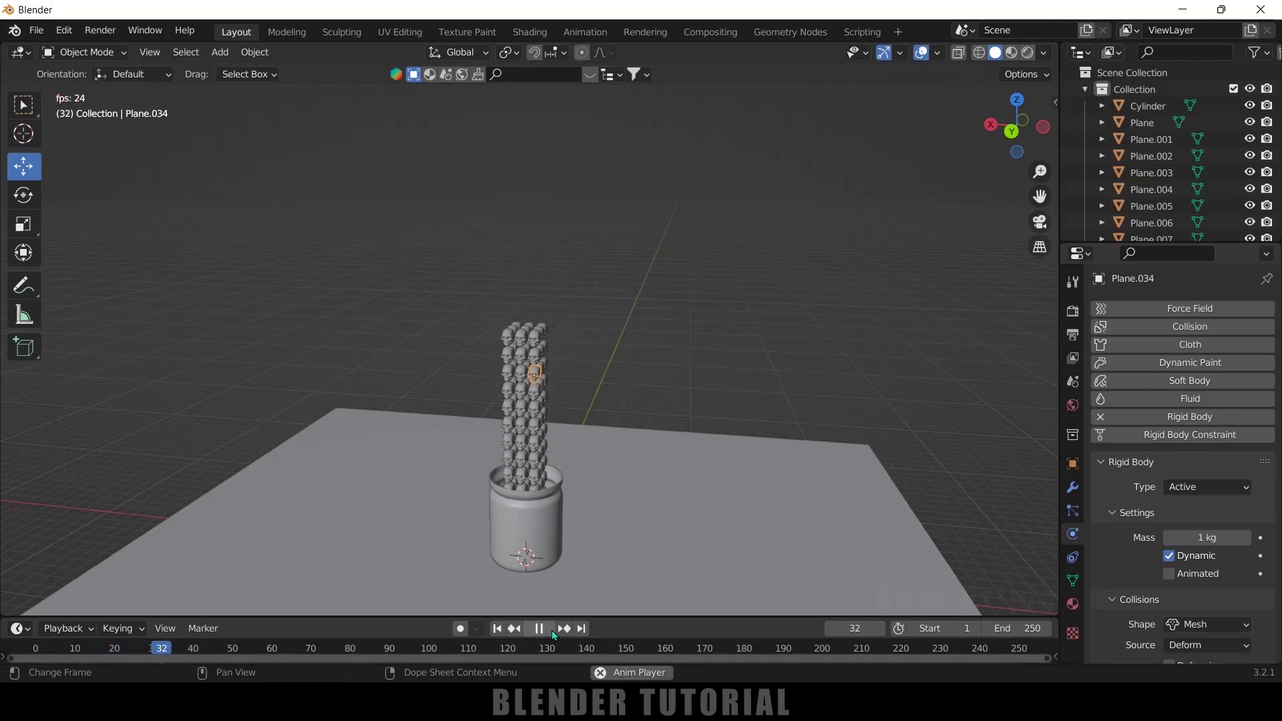
left_click(552, 630)
left_click(498, 629)
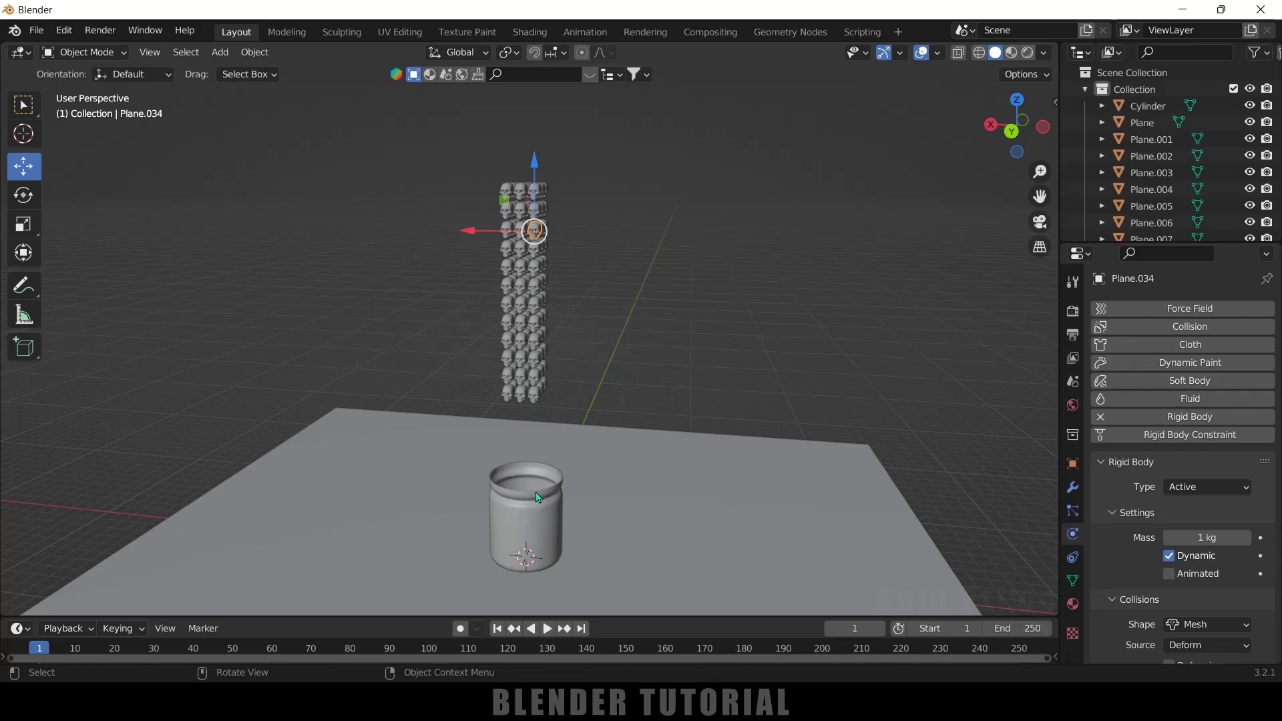
middle_click_drag(662, 509, 661, 376, "shift")
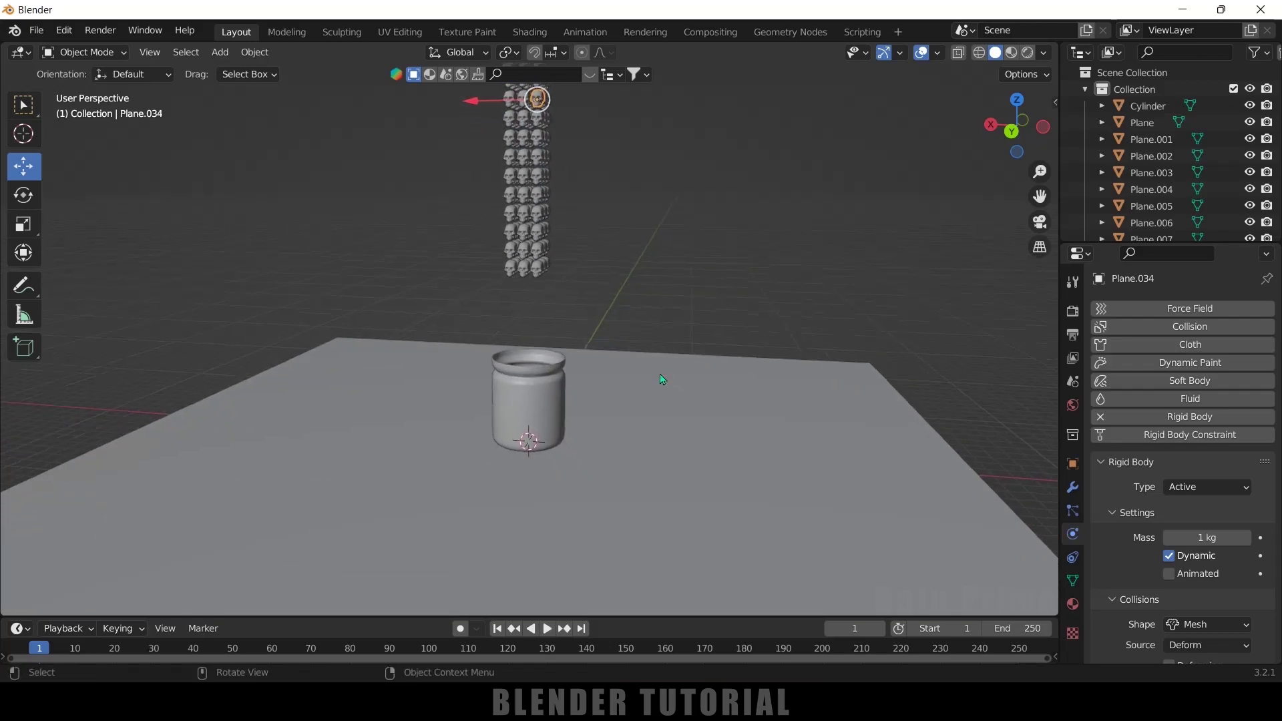
Add a rigid body to the jar and set its type to Passive
left_click(536, 394)
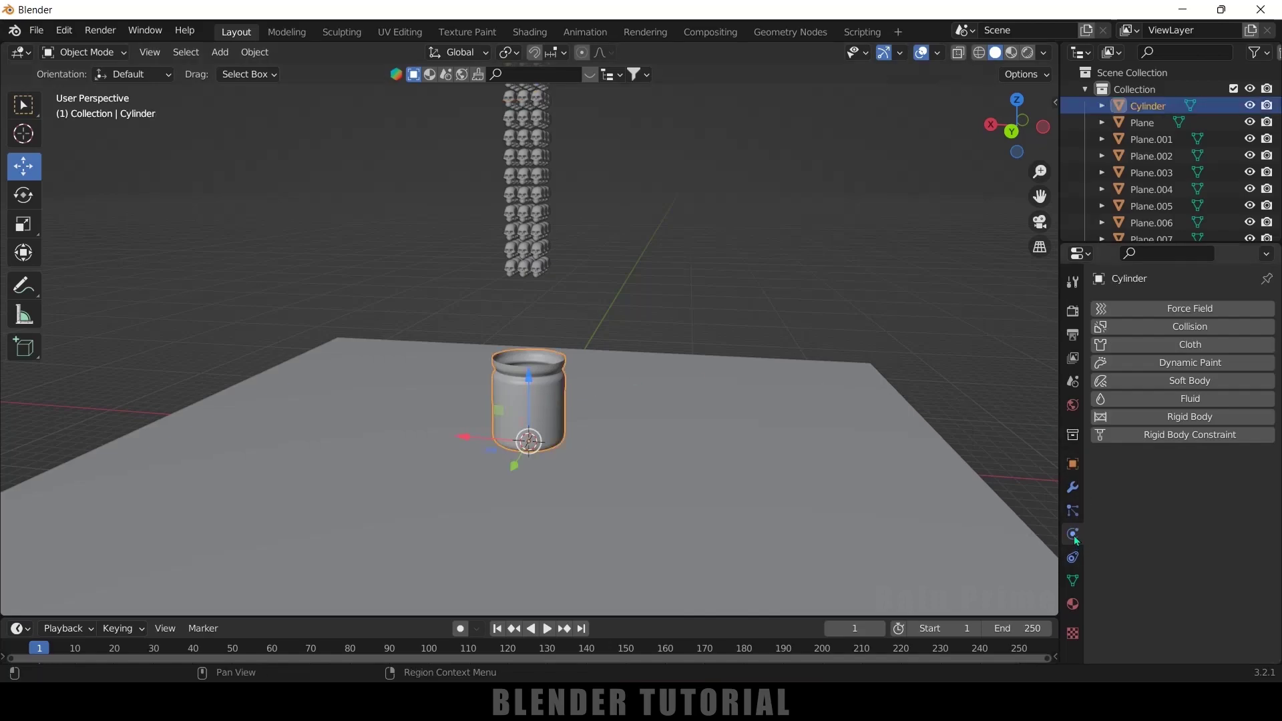
left_click(1163, 417)
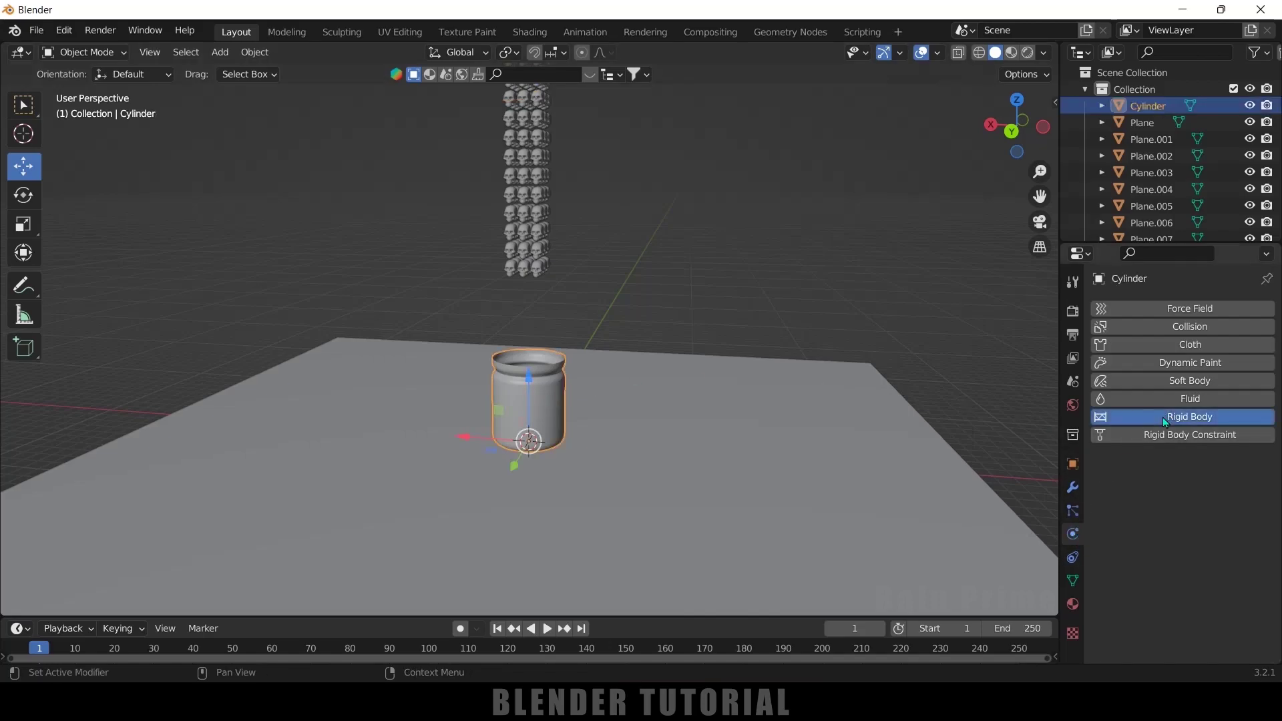
left_click(1188, 482)
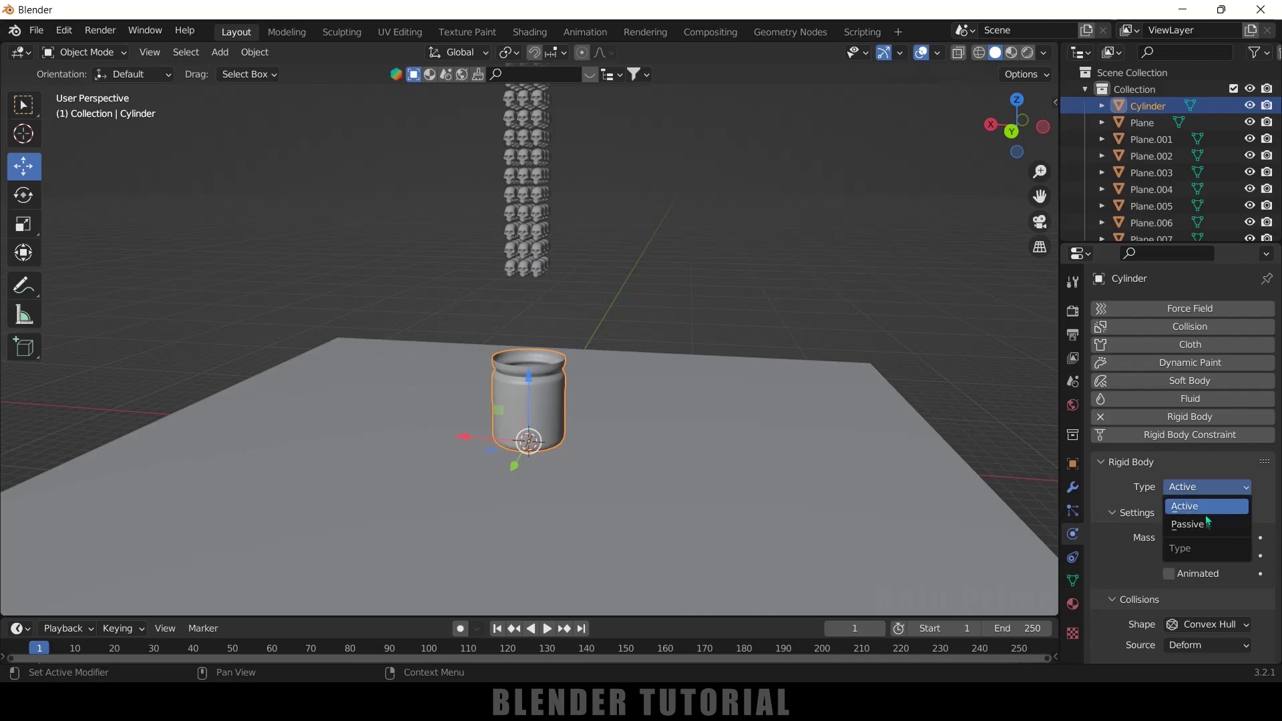
left_click(1192, 525)
scroll(1161, 541, "down", 1)
Play the skull drop simulation against the jar, stop it after the first impact, return to frame 1 and clear the selection
left_click(547, 629)
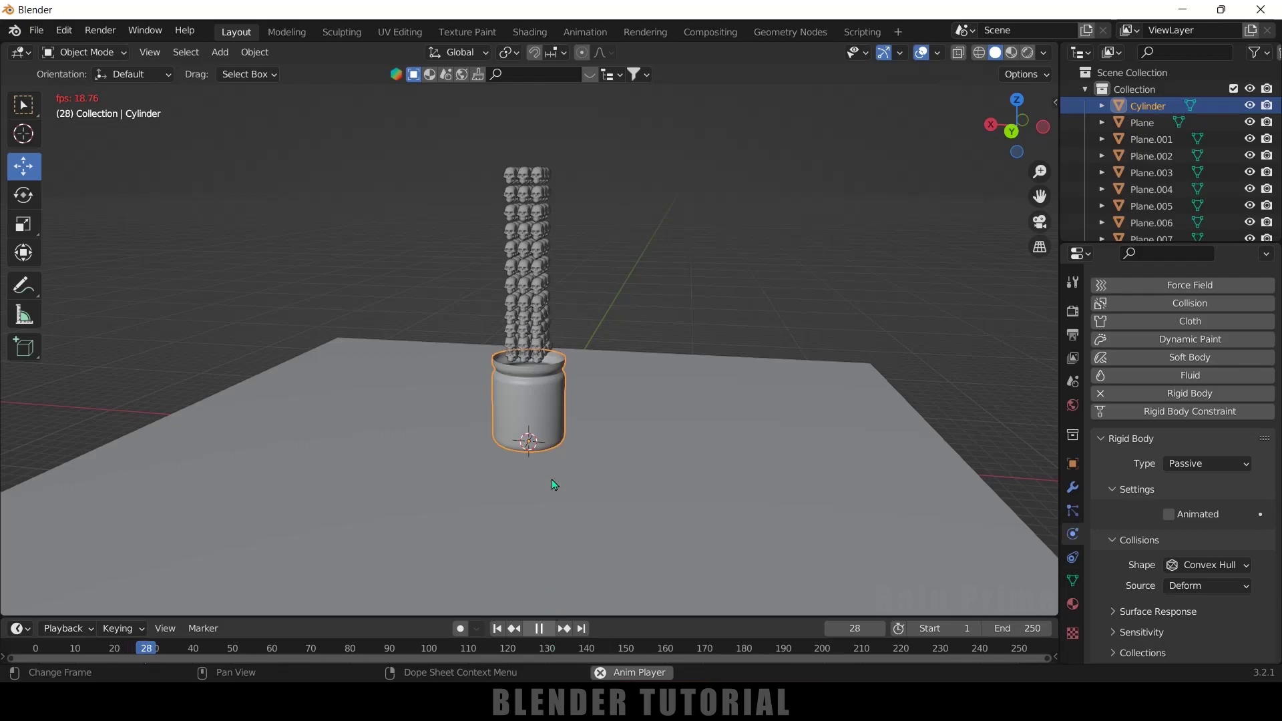
key("space")
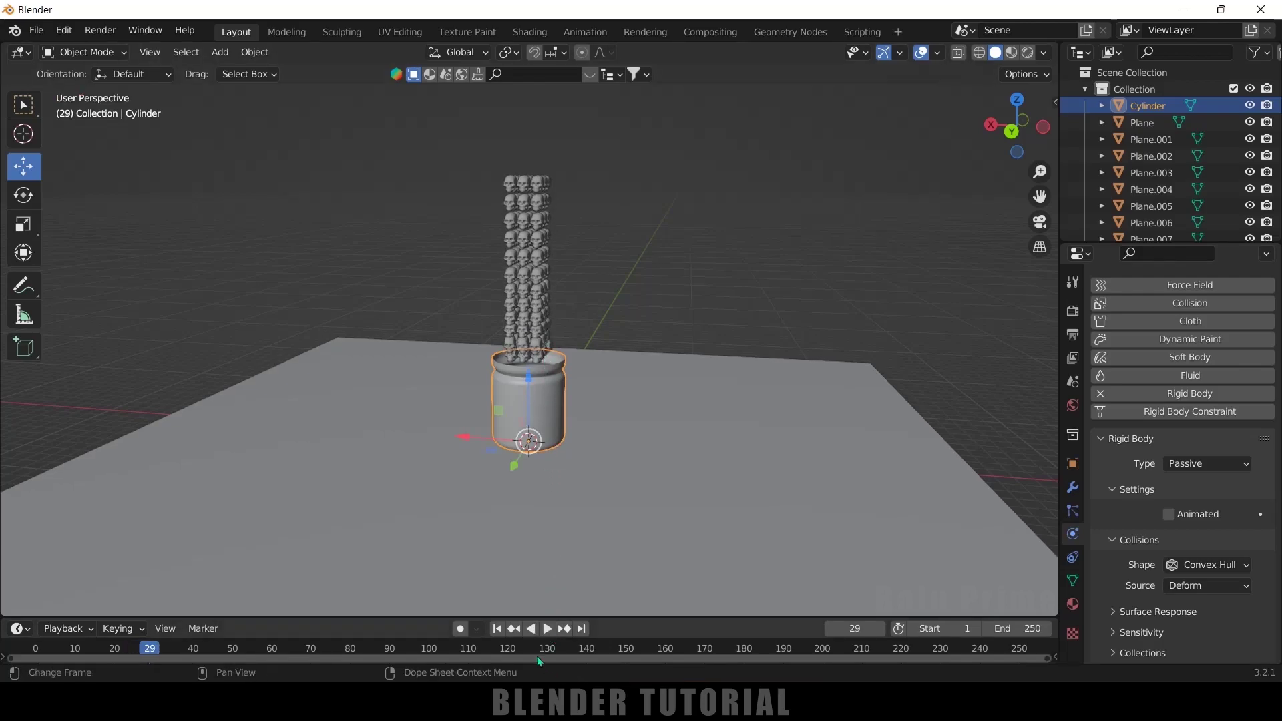
left_click(503, 627)
left_click(646, 253)
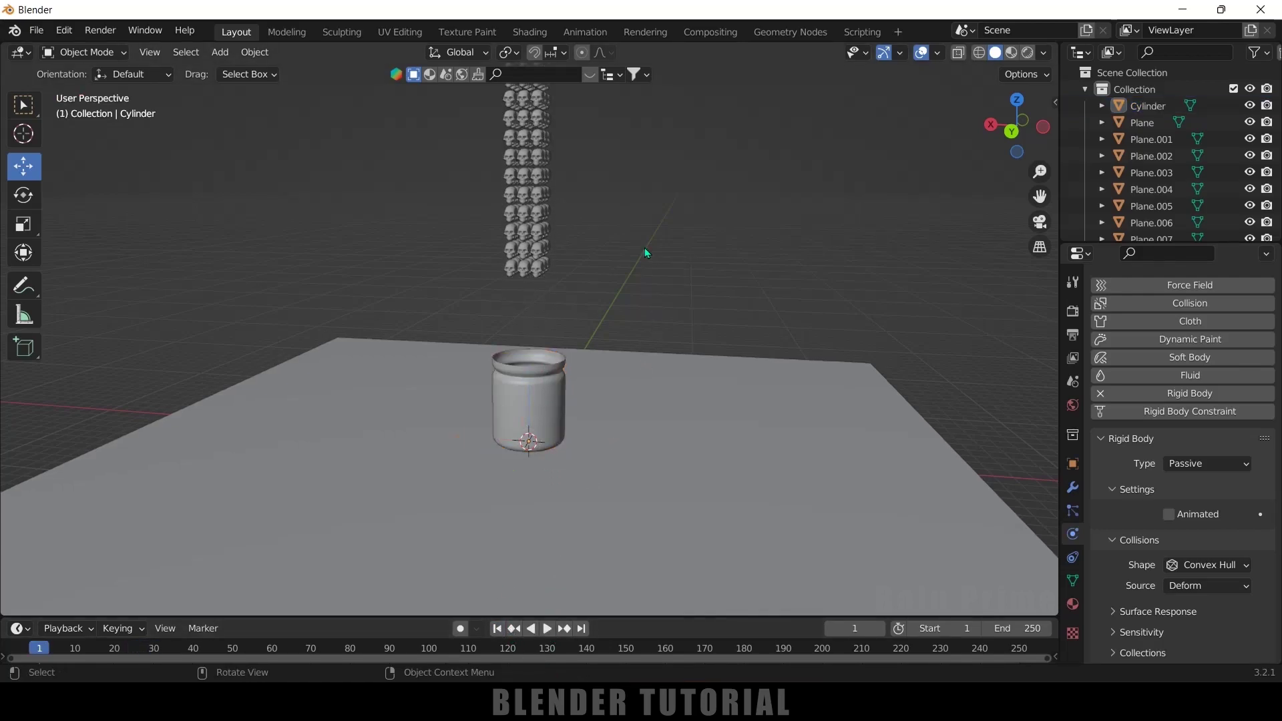
Set the jar's rigid body collision shape to Mesh and play the drop simulation again
left_click(545, 402)
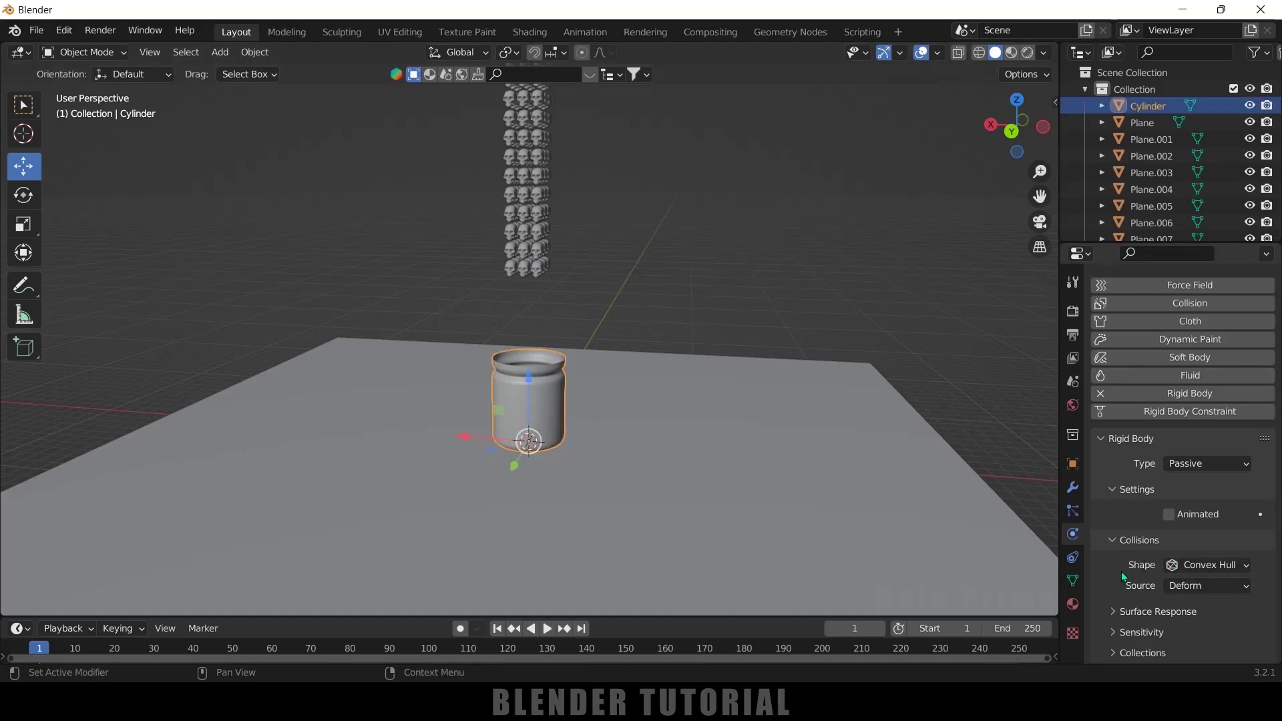
left_click(1184, 570)
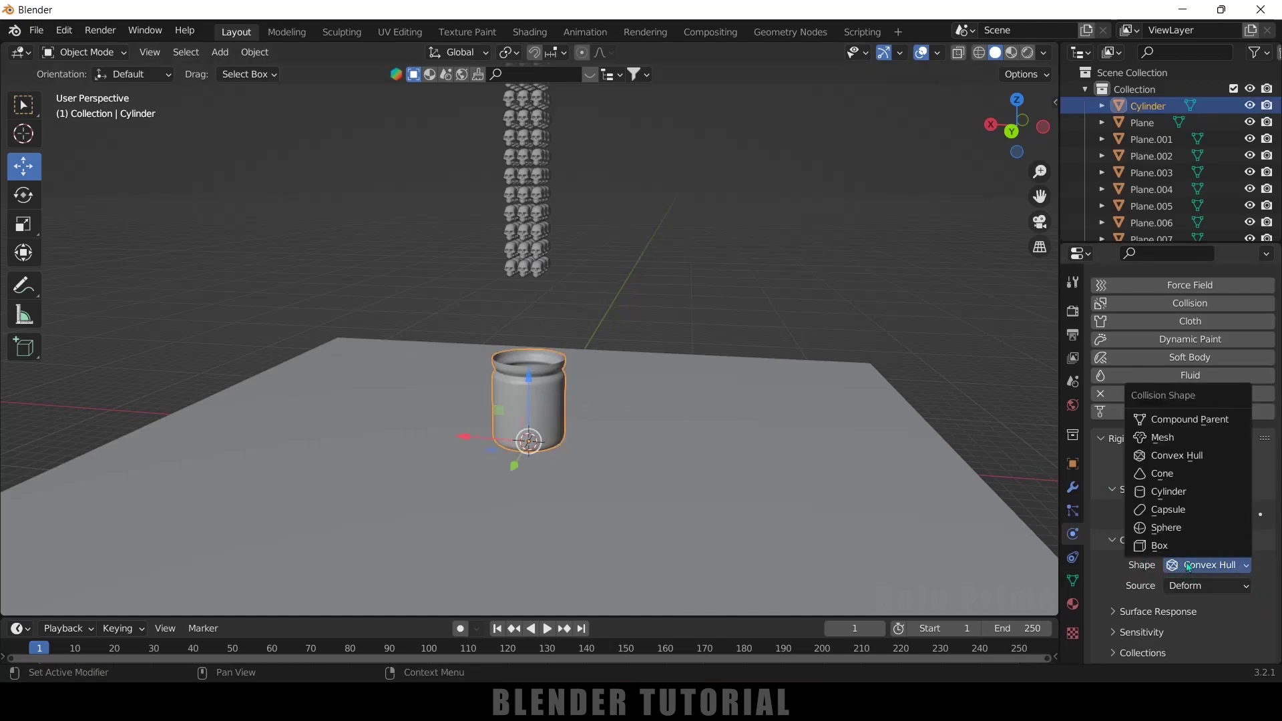
left_click(1163, 438)
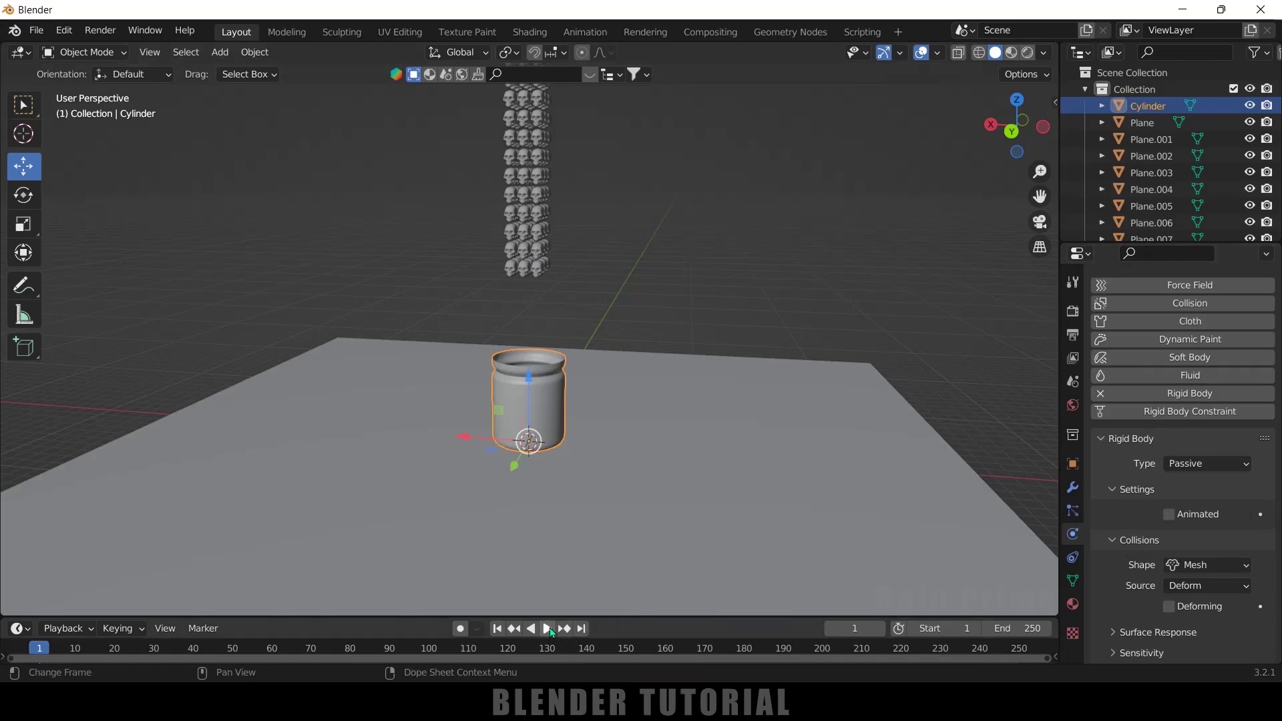
left_click(549, 630)
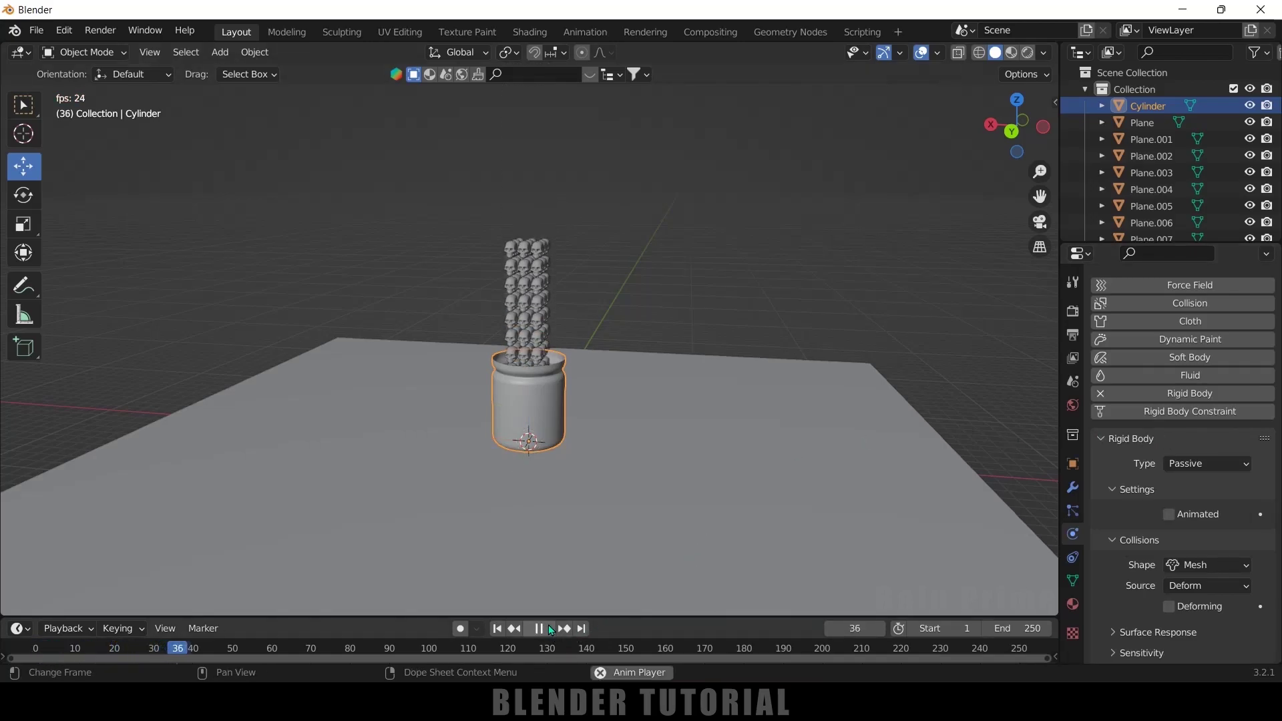
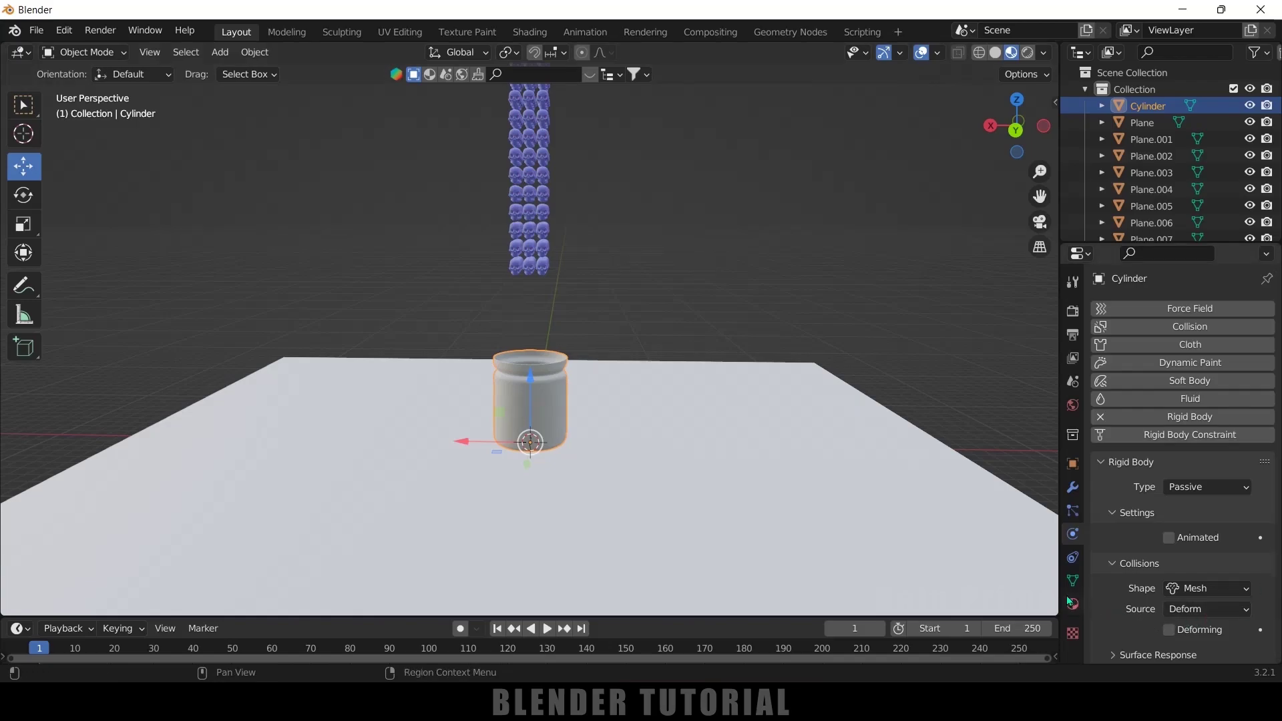
Give the jar a new material with the Glass BSDF surface shader
left_click(1073, 604)
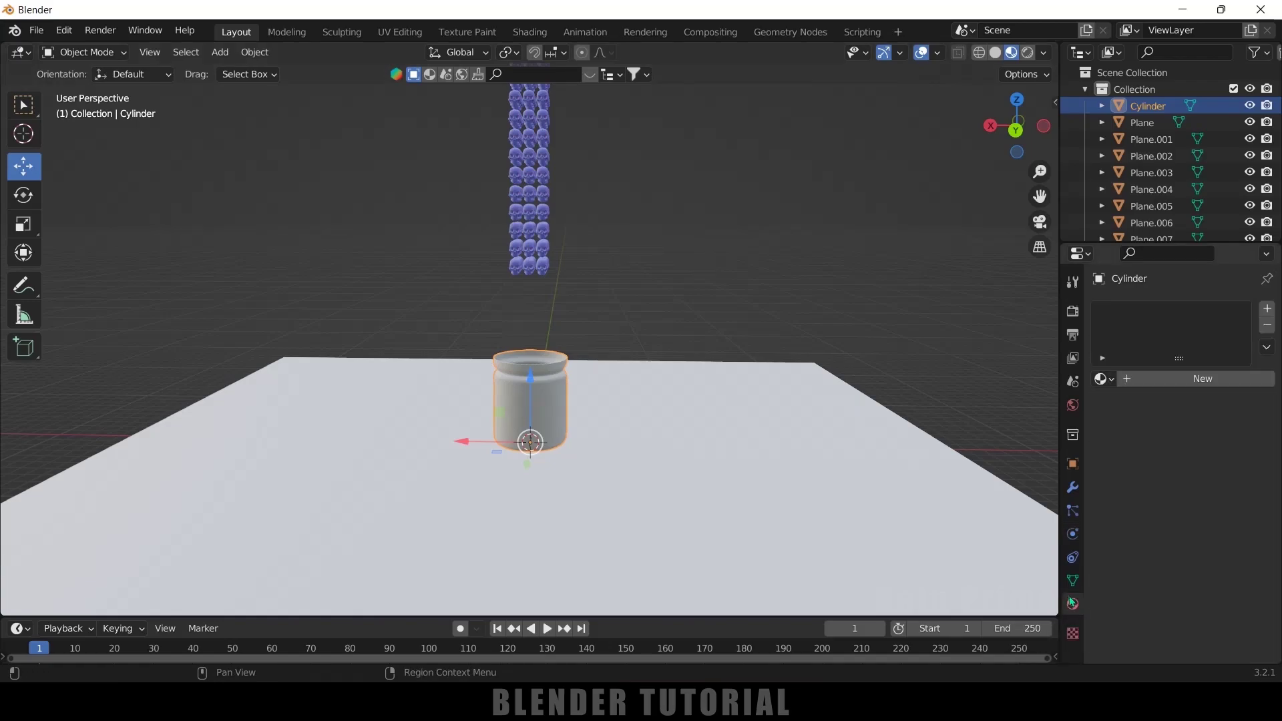
left_click(1163, 378)
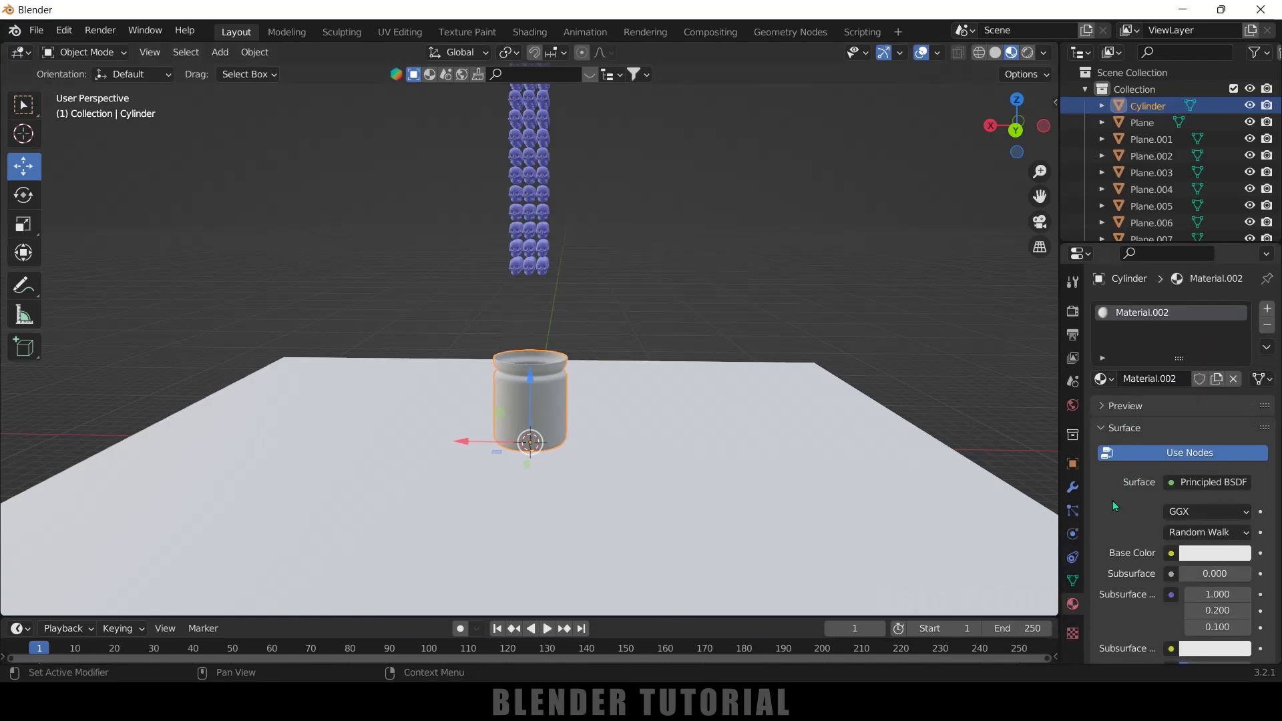
left_click(1200, 481)
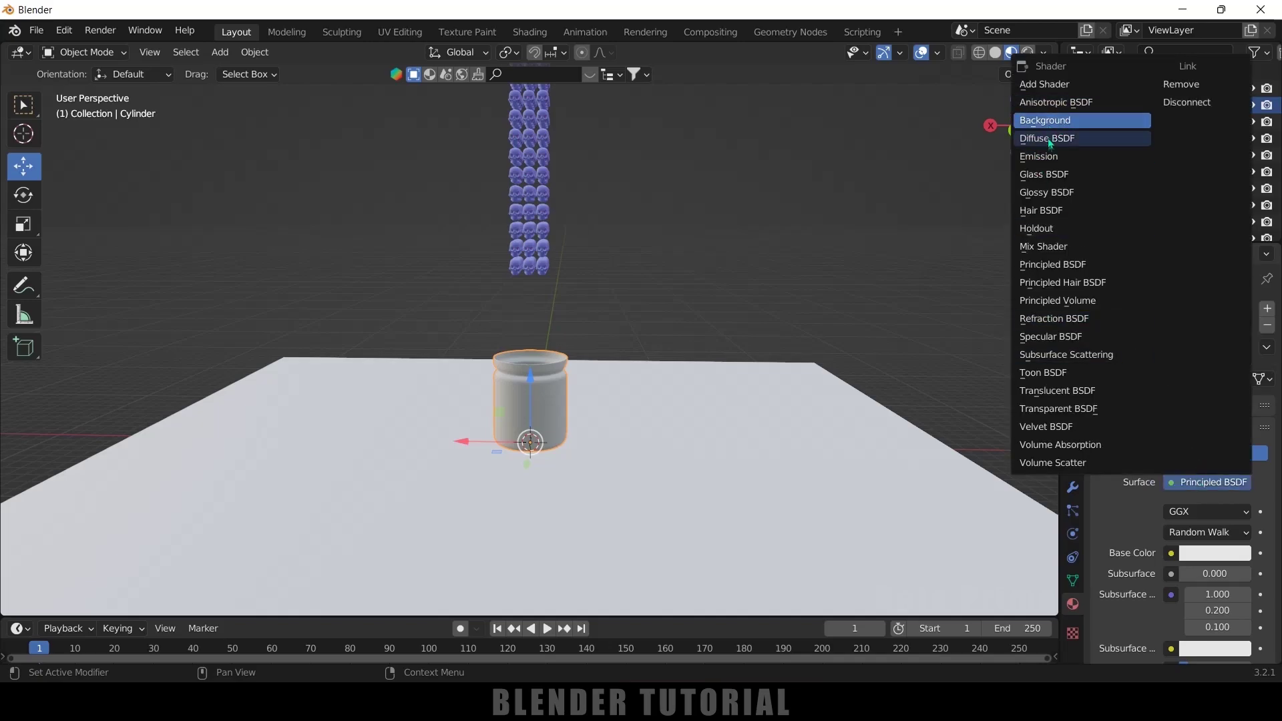
left_click(1051, 175)
Play the drop simulation and pause it at frame 37 while the skulls are entering the jar
scroll(656, 462, "up", 3)
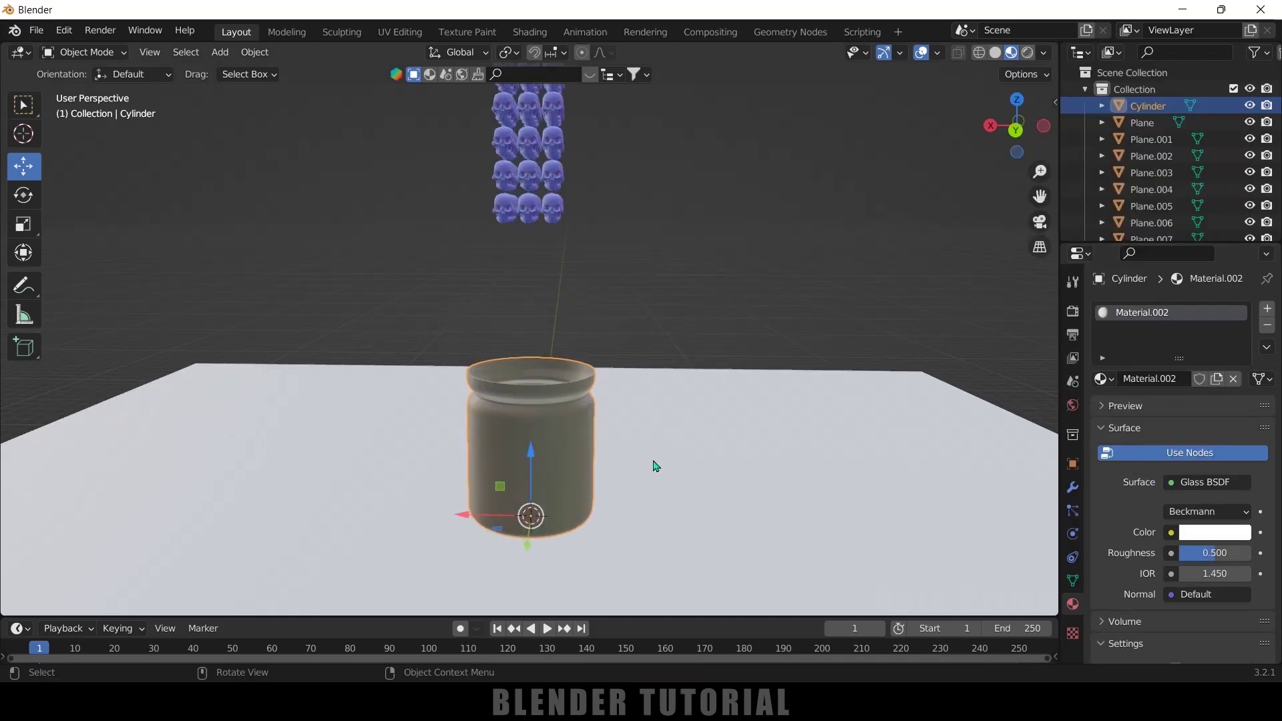
middle_click_drag(652, 463, 553, 293)
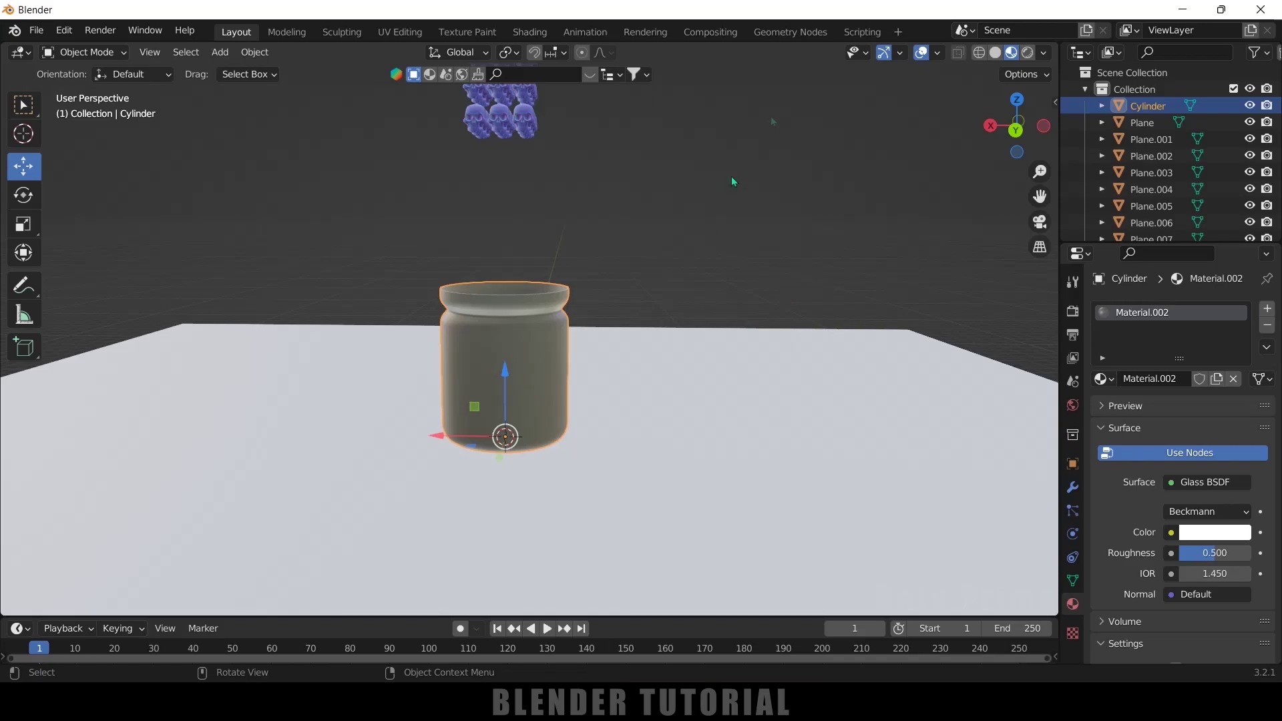
left_click(546, 628)
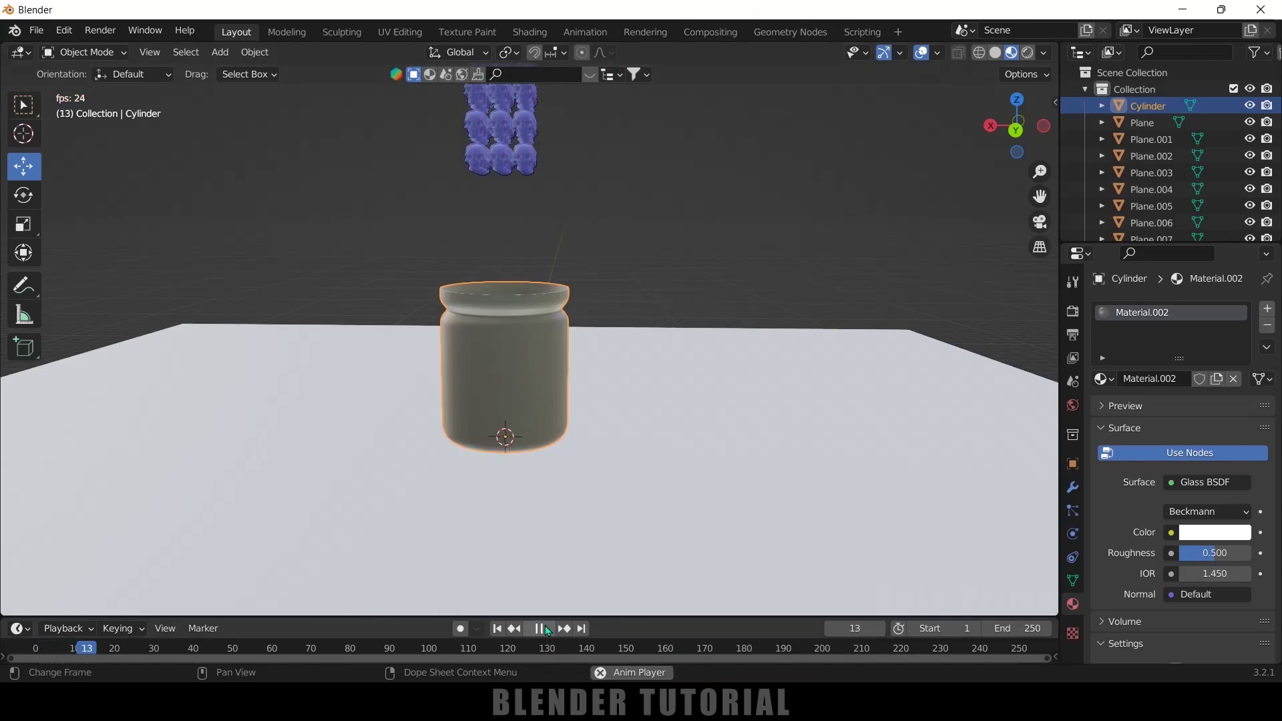
key("space")
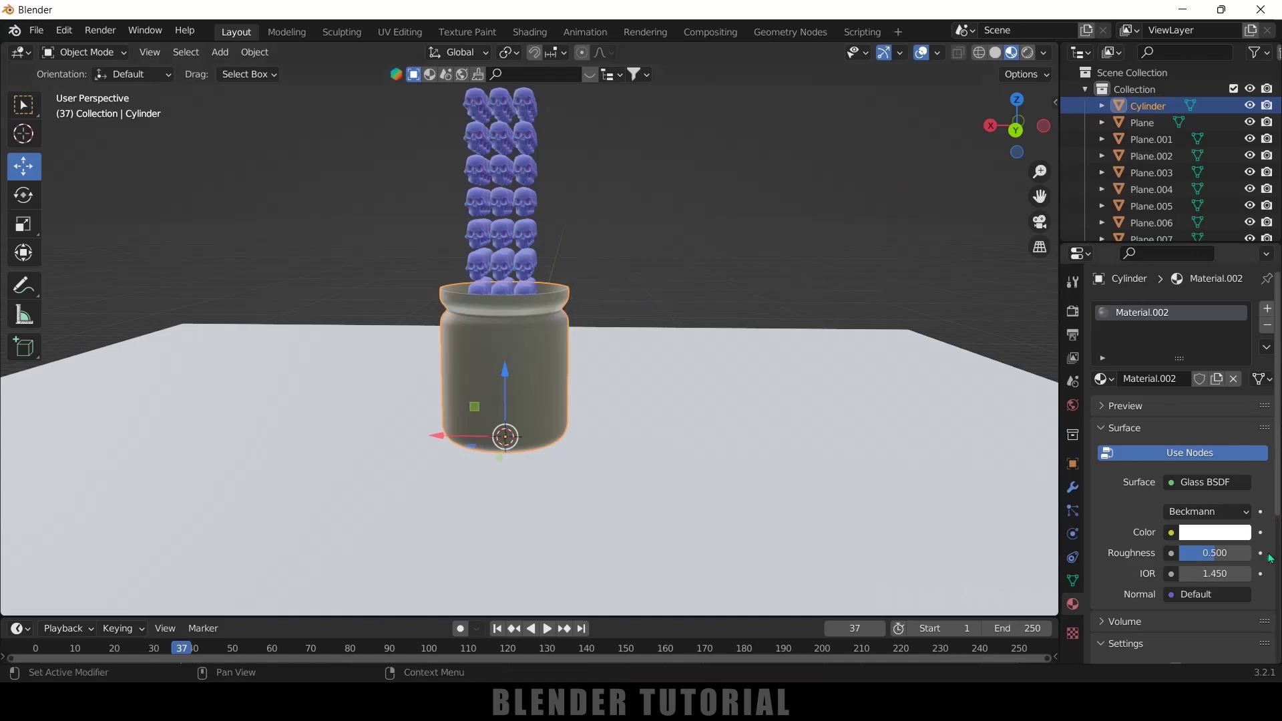
Enable Ambient Occlusion in the Eevee render settings and set its distance to 5 m
left_click(1073, 313)
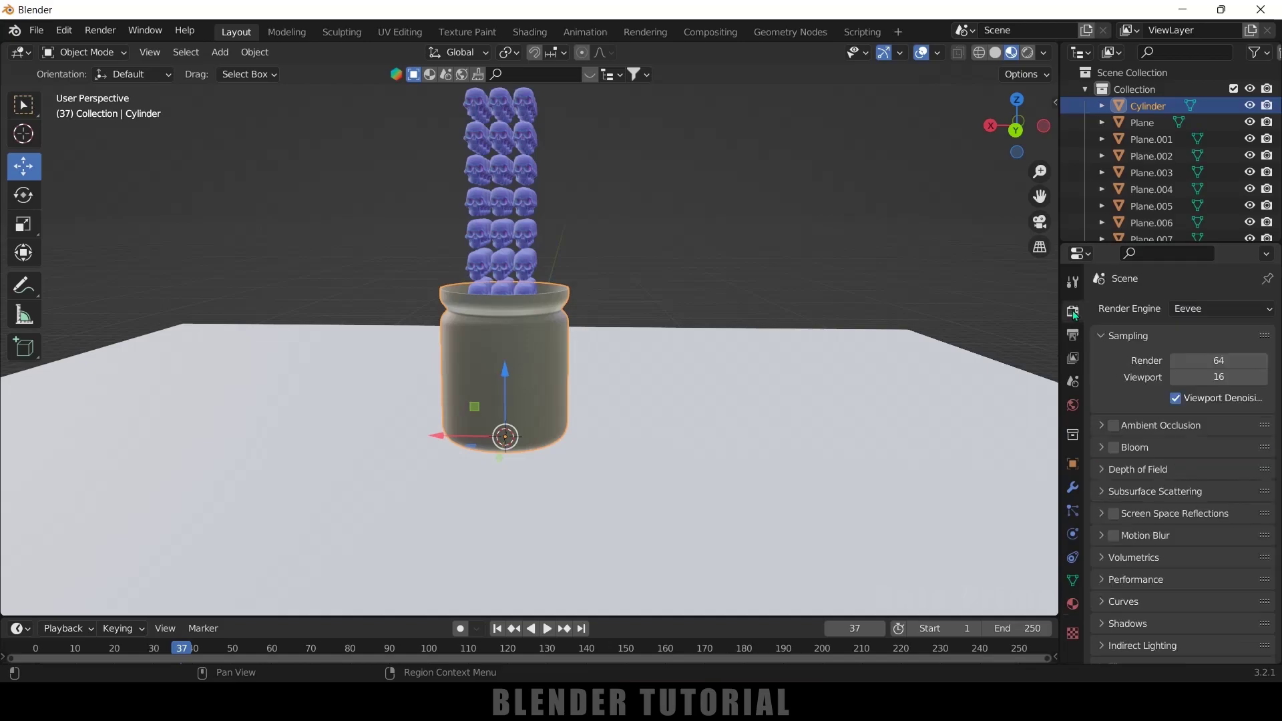
left_click(1093, 429)
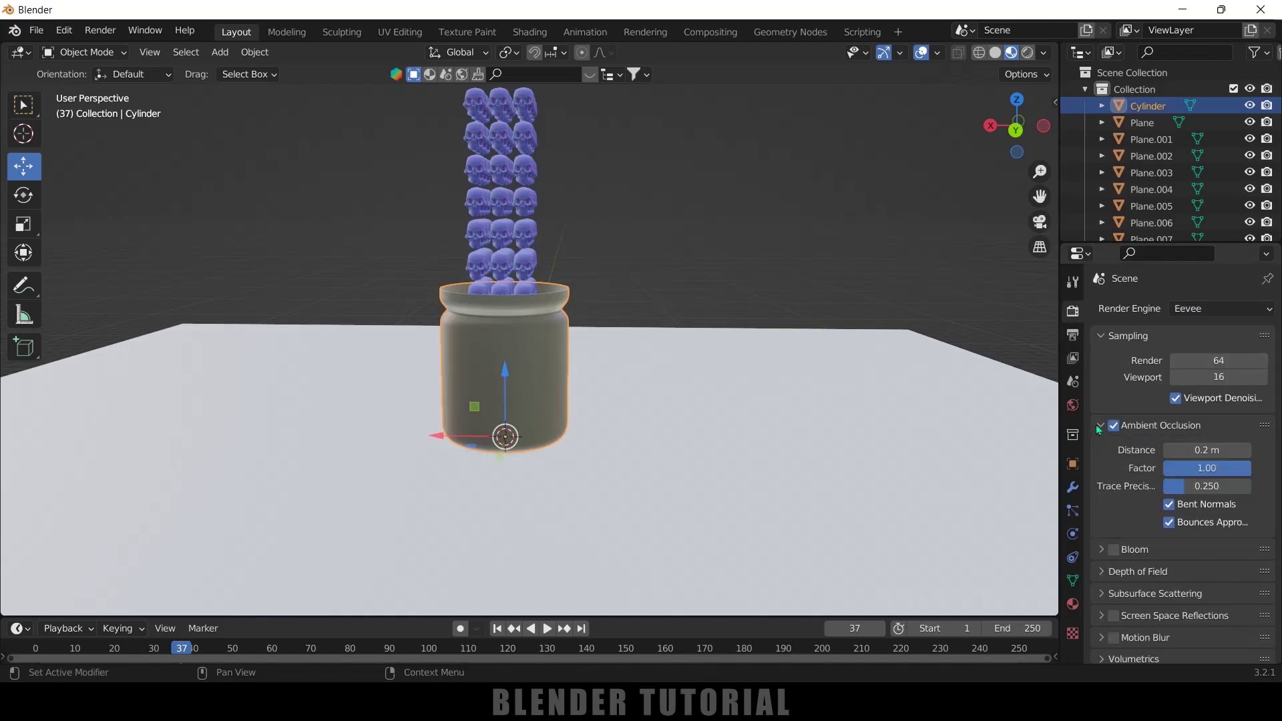
double_click(1211, 451)
type("5")
key("Return")
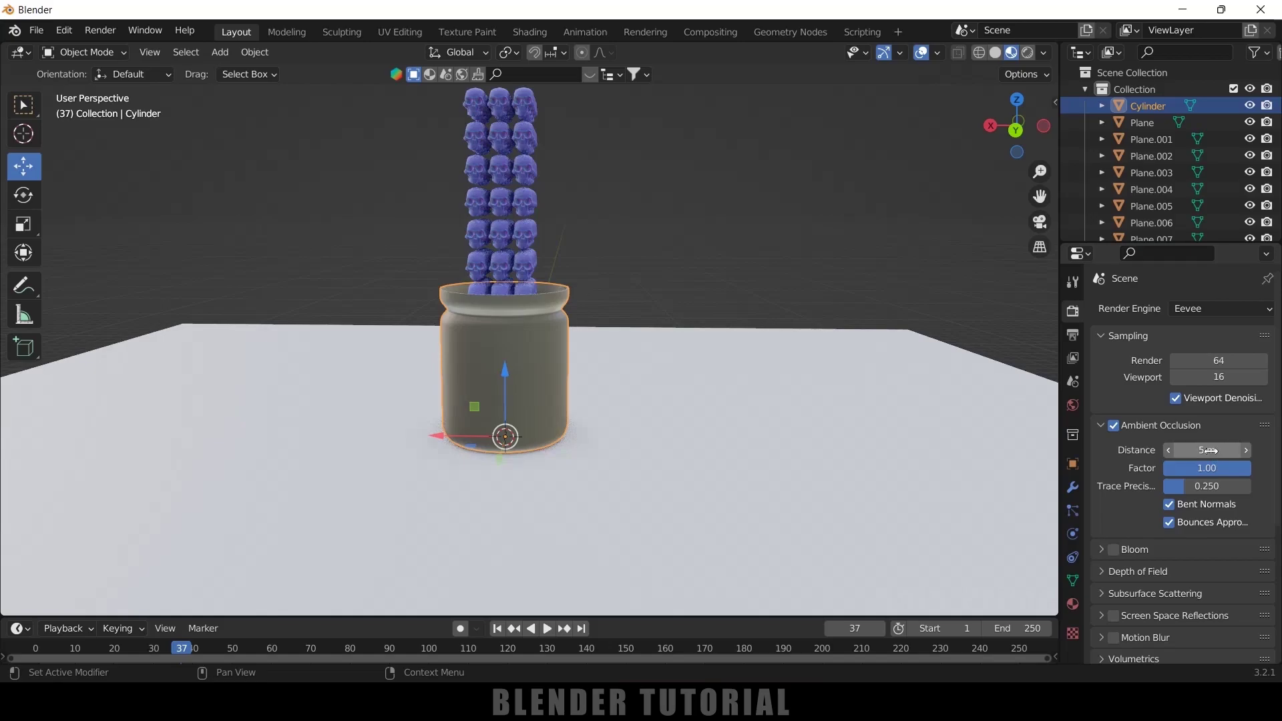
Enable Screen Space Reflections with the Refraction option in the Eevee render settings
scroll(1195, 481, "down", 4)
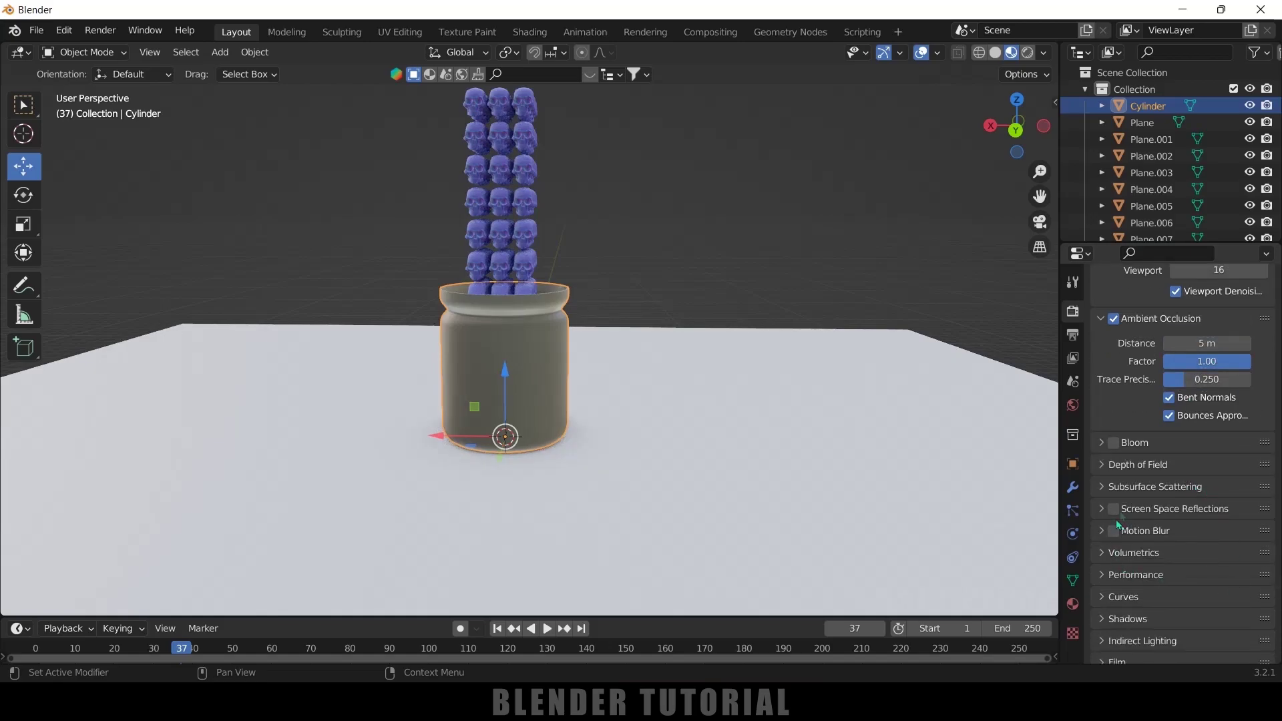
left_click(1114, 510)
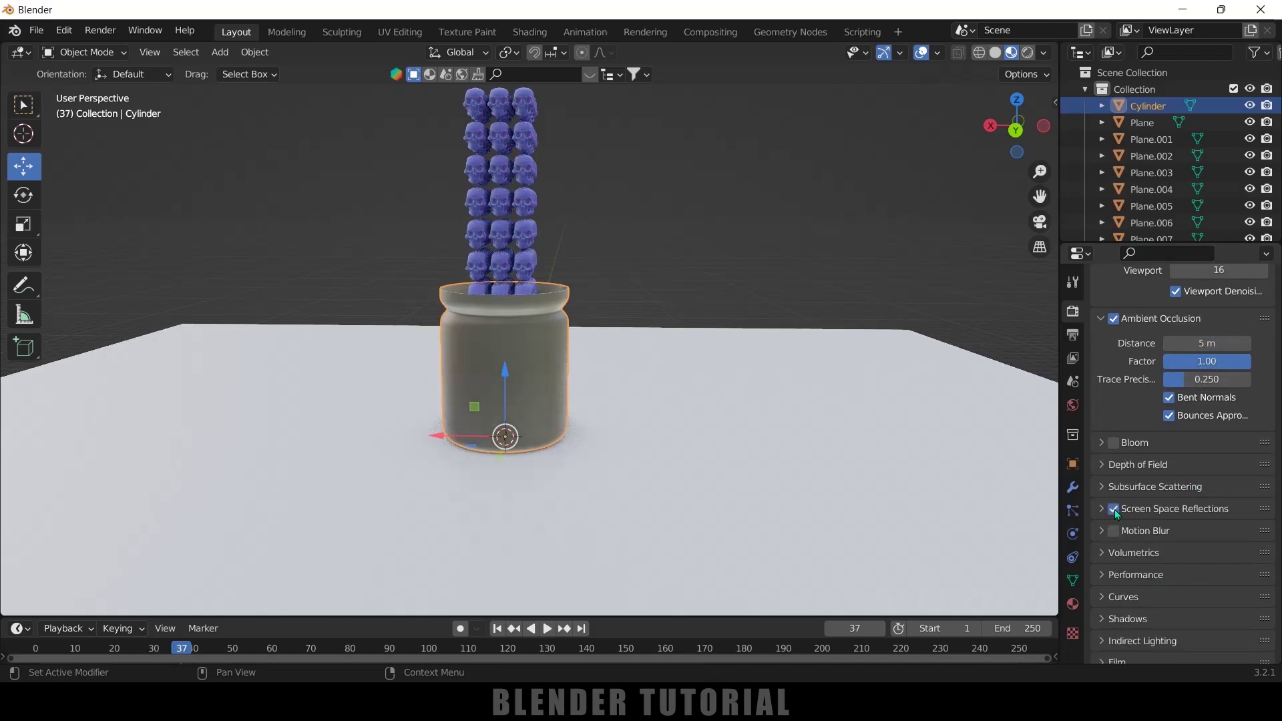
left_click(1142, 510)
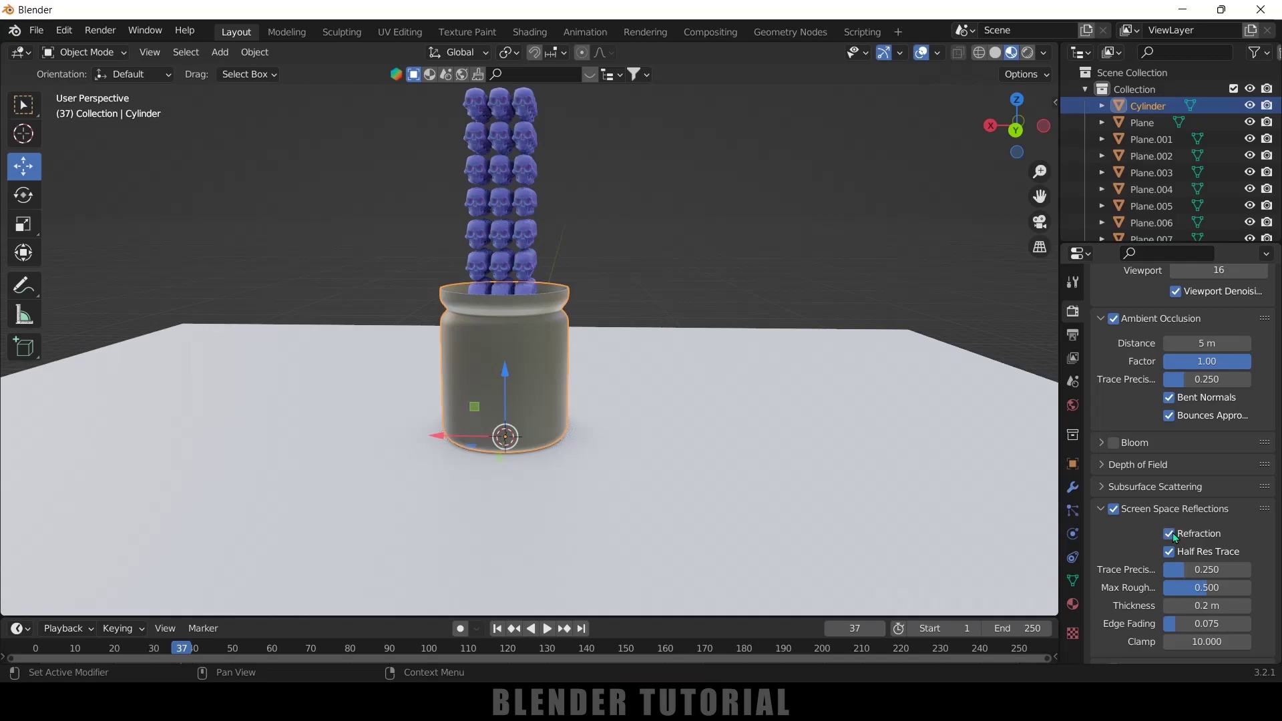
scroll(1175, 538, "down", 3)
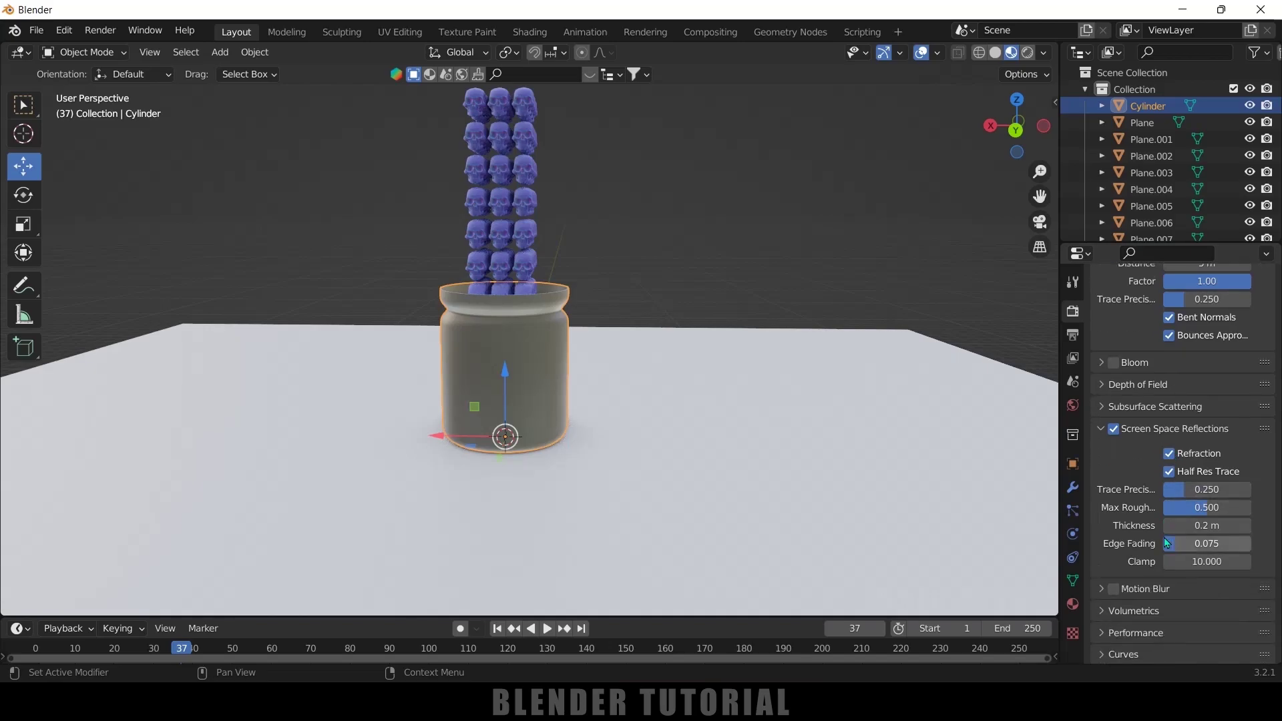
Enable Screen Space Refraction in the jar's glass material settings
left_click(1073, 605)
scroll(1163, 518, "down", 2)
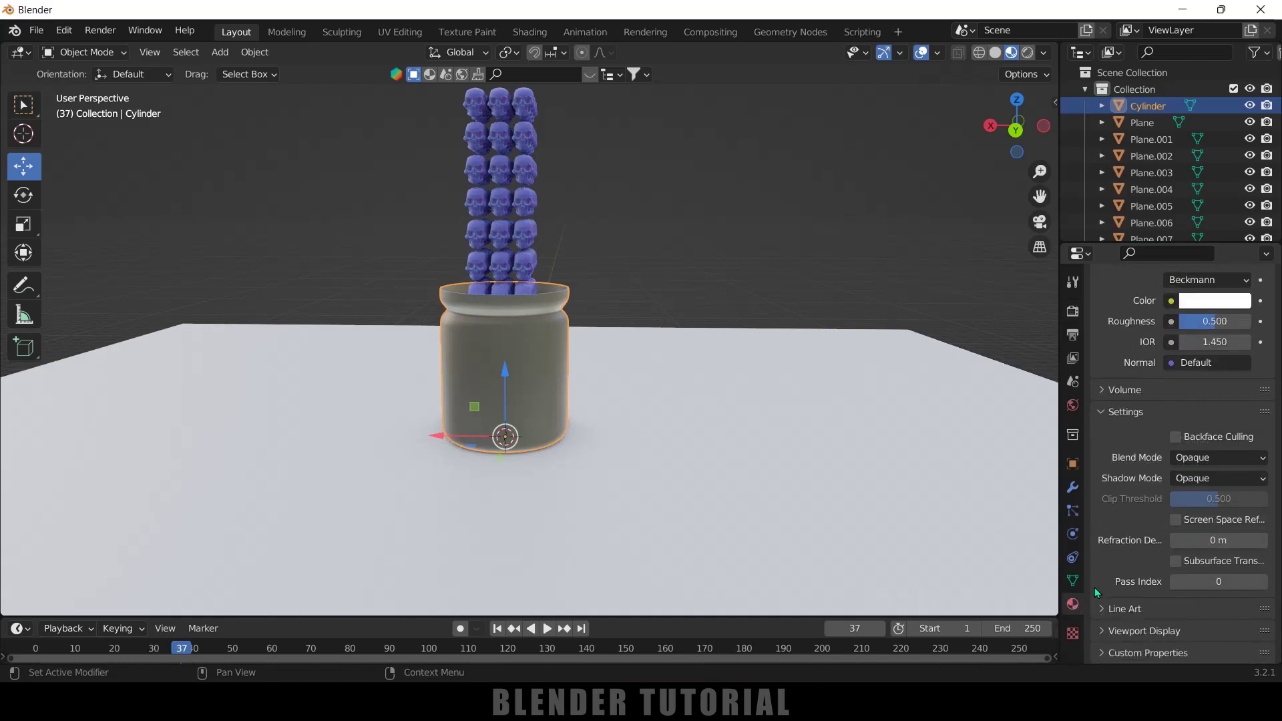
left_click(1175, 520)
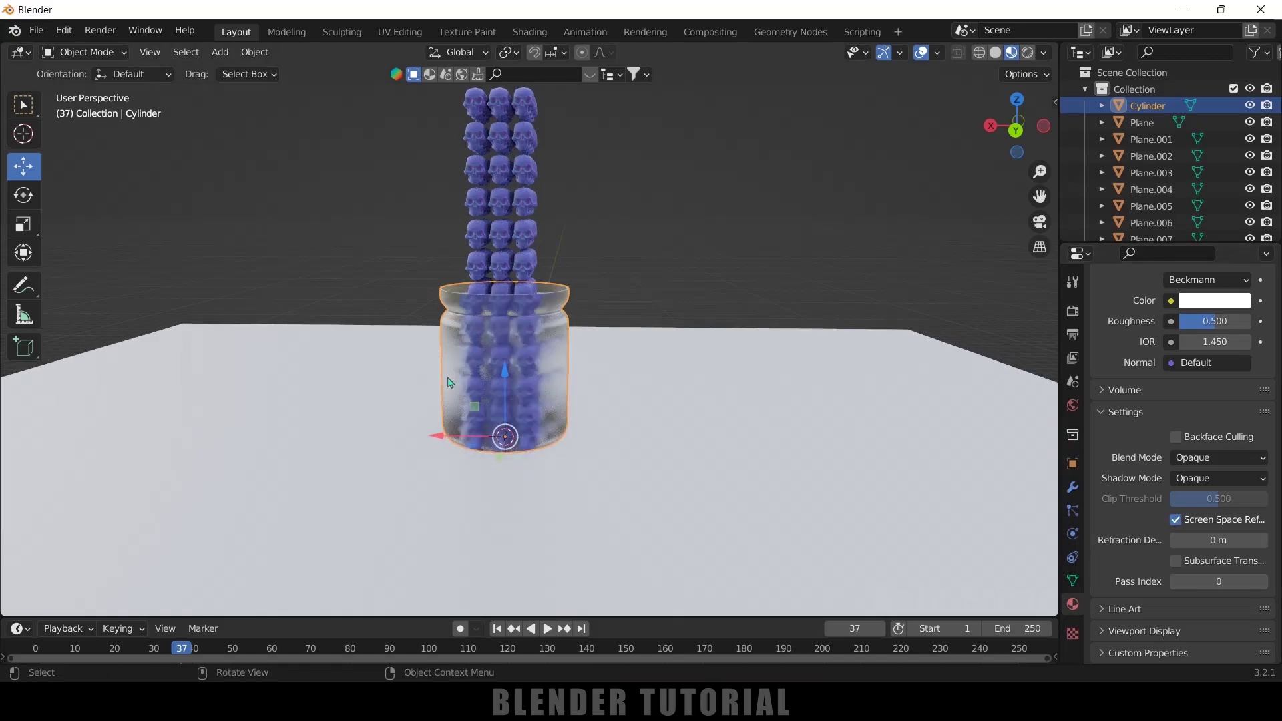
Try different refraction depths on the jar's glass material and set the depth to 0.25 m
scroll(475, 402, "up", 2)
scroll(476, 402, "up", 1)
middle_click_drag(475, 402, 475, 244)
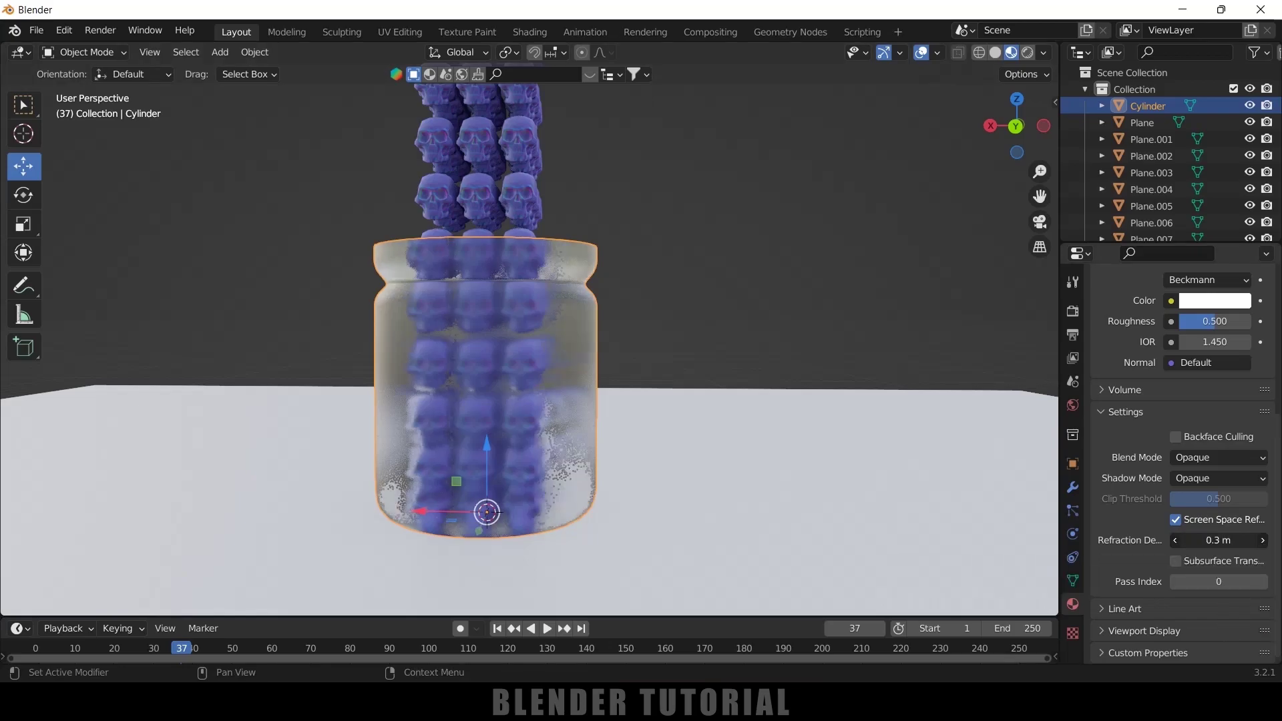
mouse_move(1219, 540)
left_mouse_down()
mouse_move(1245, 540)
mouse_move(1220, 540)
left_mouse_up()
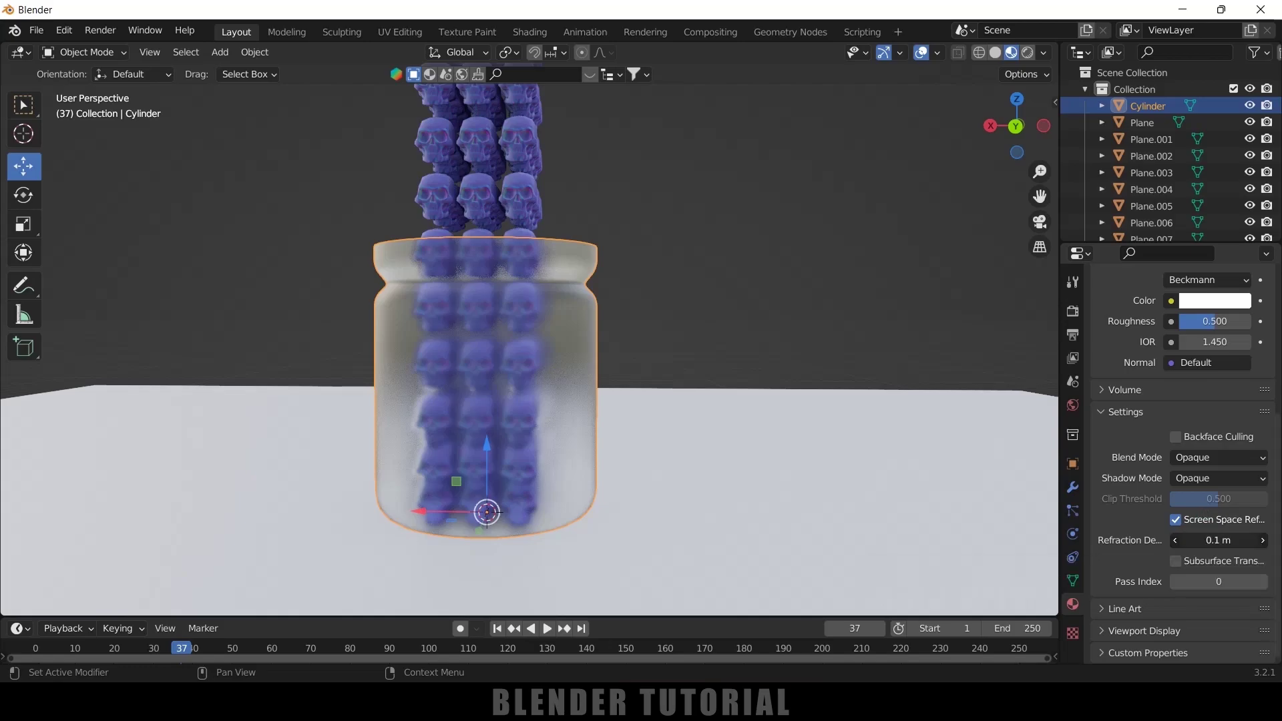
left_click(1223, 540)
type("0.25")
key("Return")
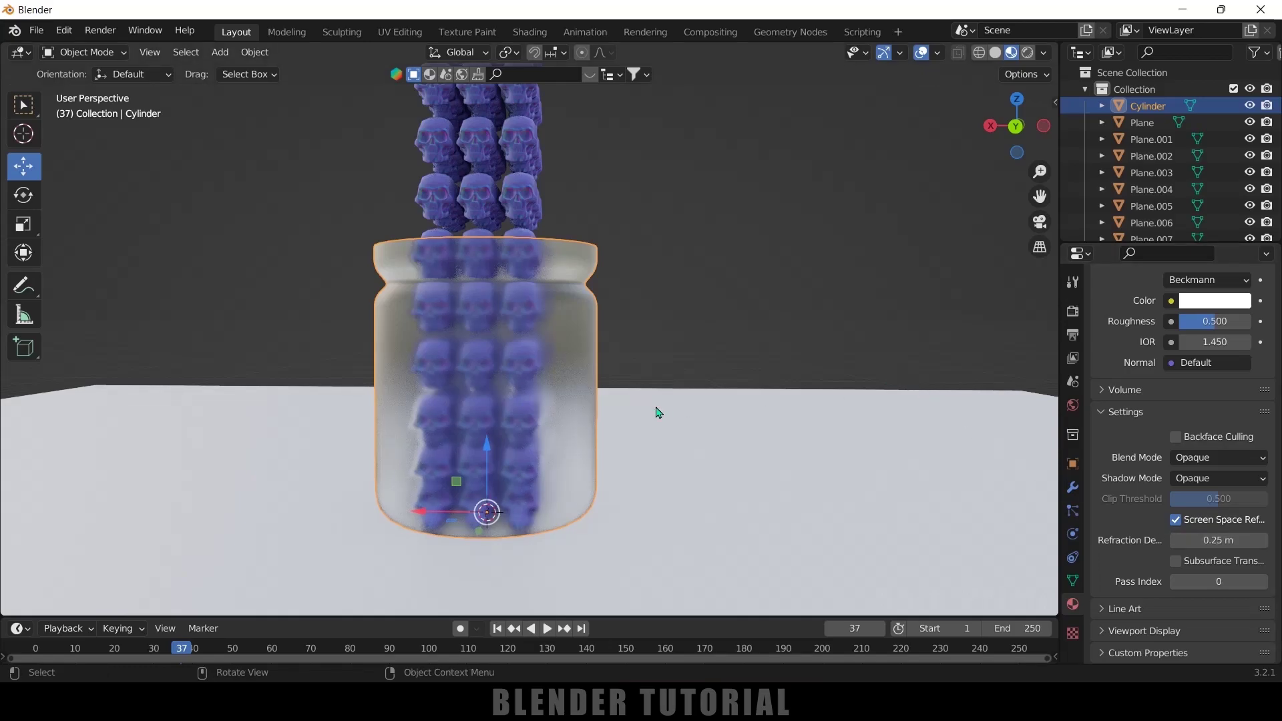
scroll(701, 417, "up", 2)
scroll(675, 414, "down", 4)
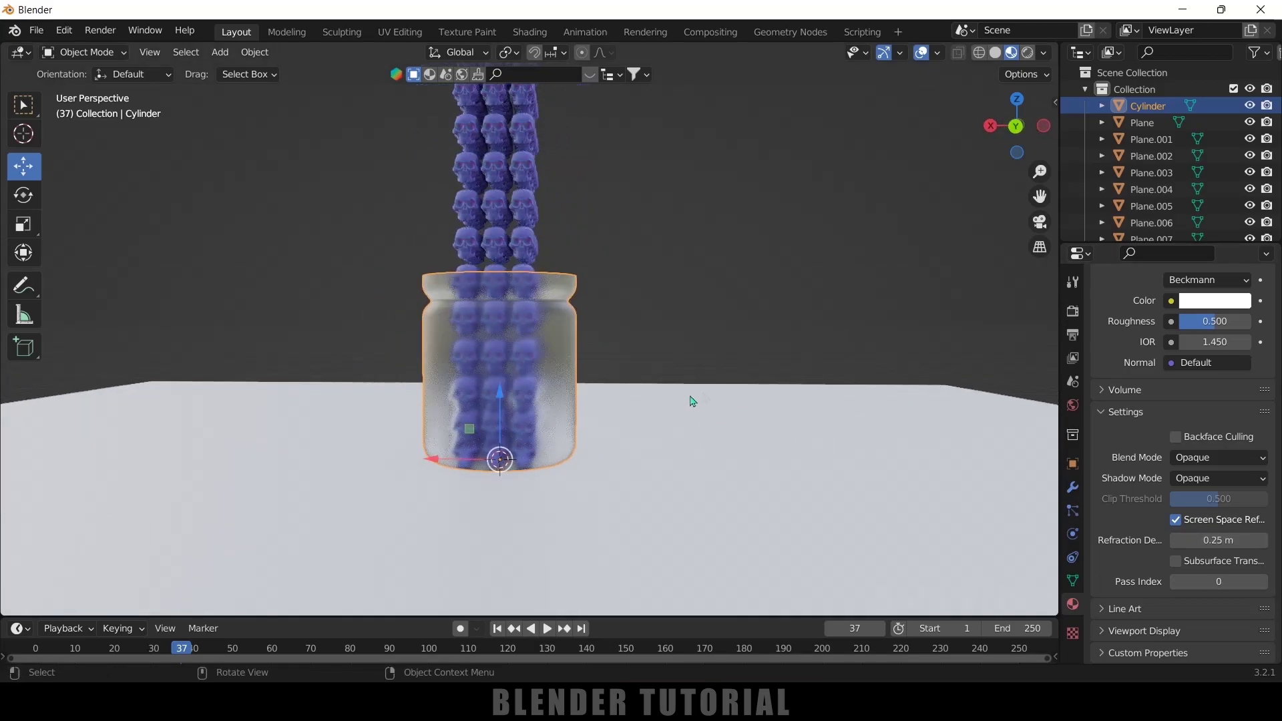
Select a skull just above the jar to check its material, and examine the skulls through the glass from another angle
left_click(467, 217)
middle_click_drag(479, 327, 544, 313)
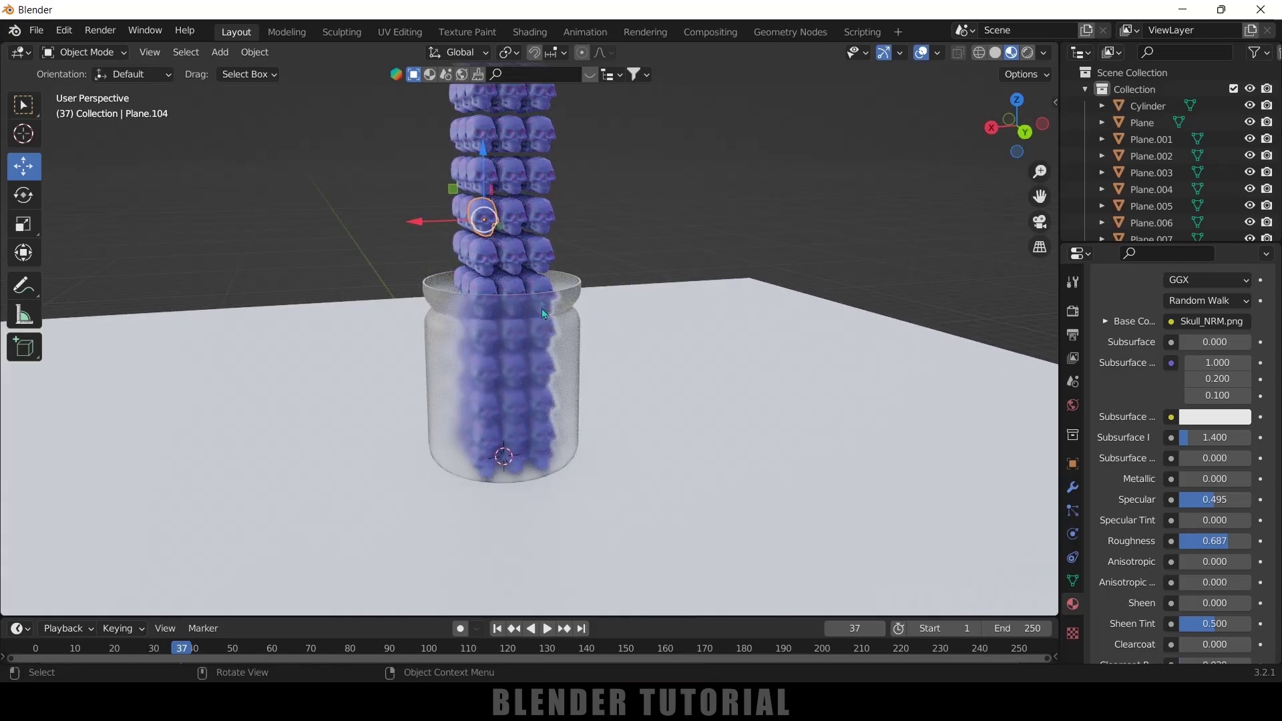
middle_click_drag(693, 259, 778, 380)
scroll(776, 360, "down", 2)
middle_click_drag(694, 461, 687, 430)
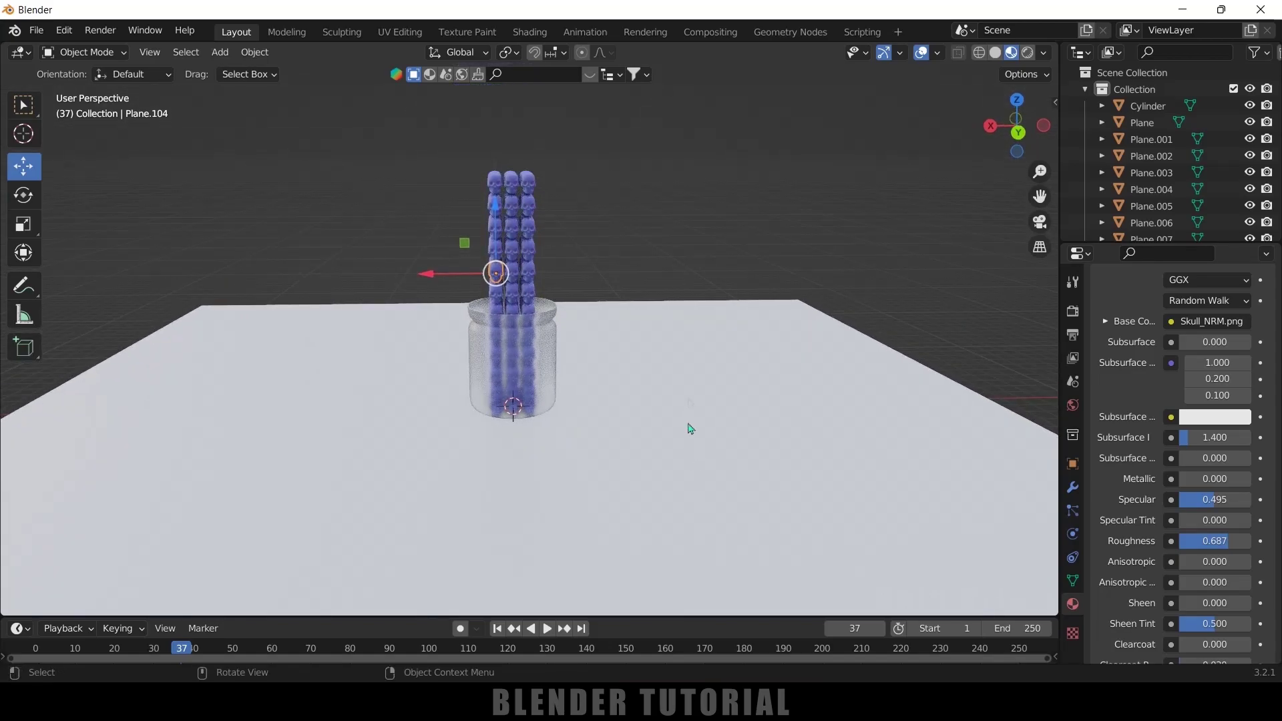
Give the ground plane a new material and add an Image Texture with Mapping and Texture Coordinate nodes to its Principled BSDF
left_click(690, 352)
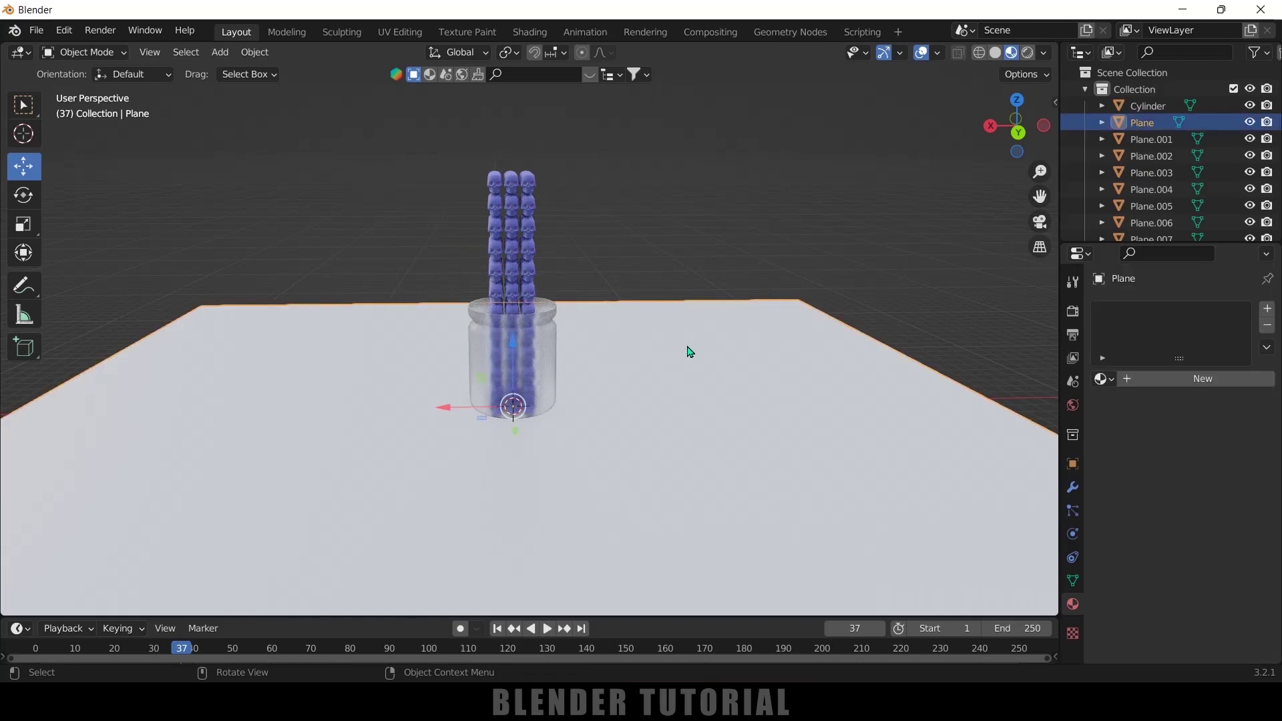
left_click(1202, 379)
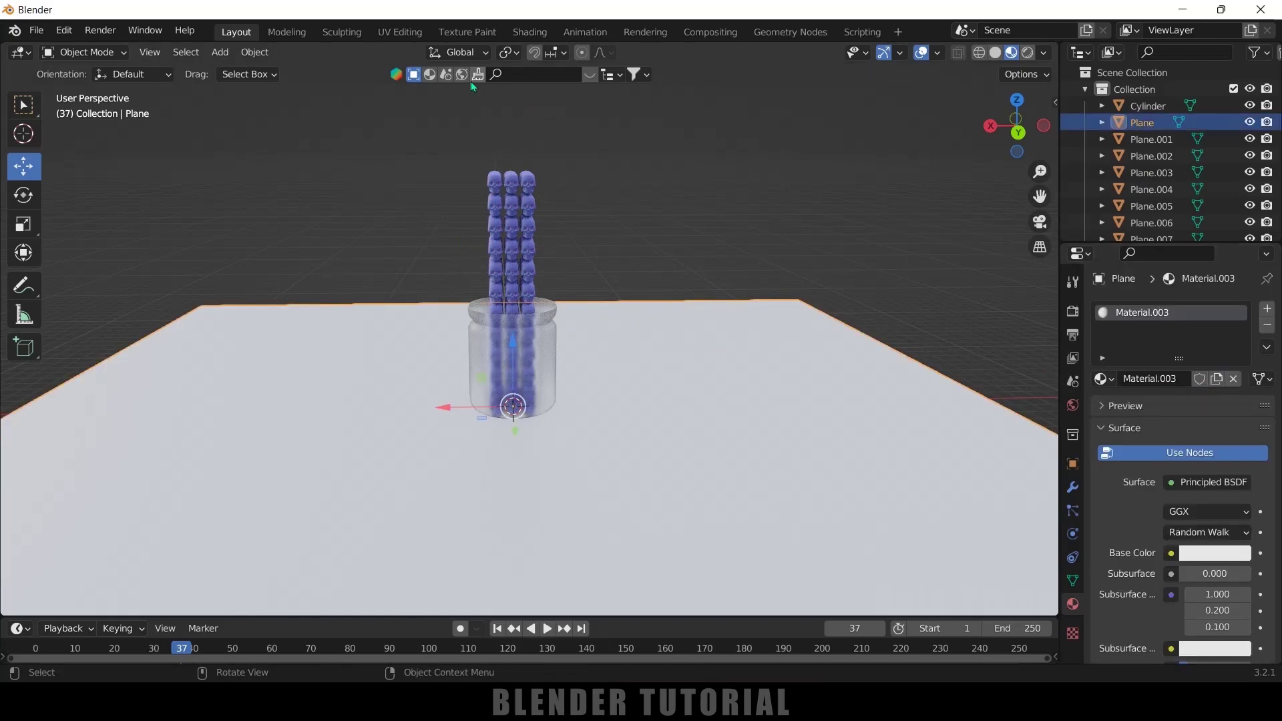
left_click(529, 32)
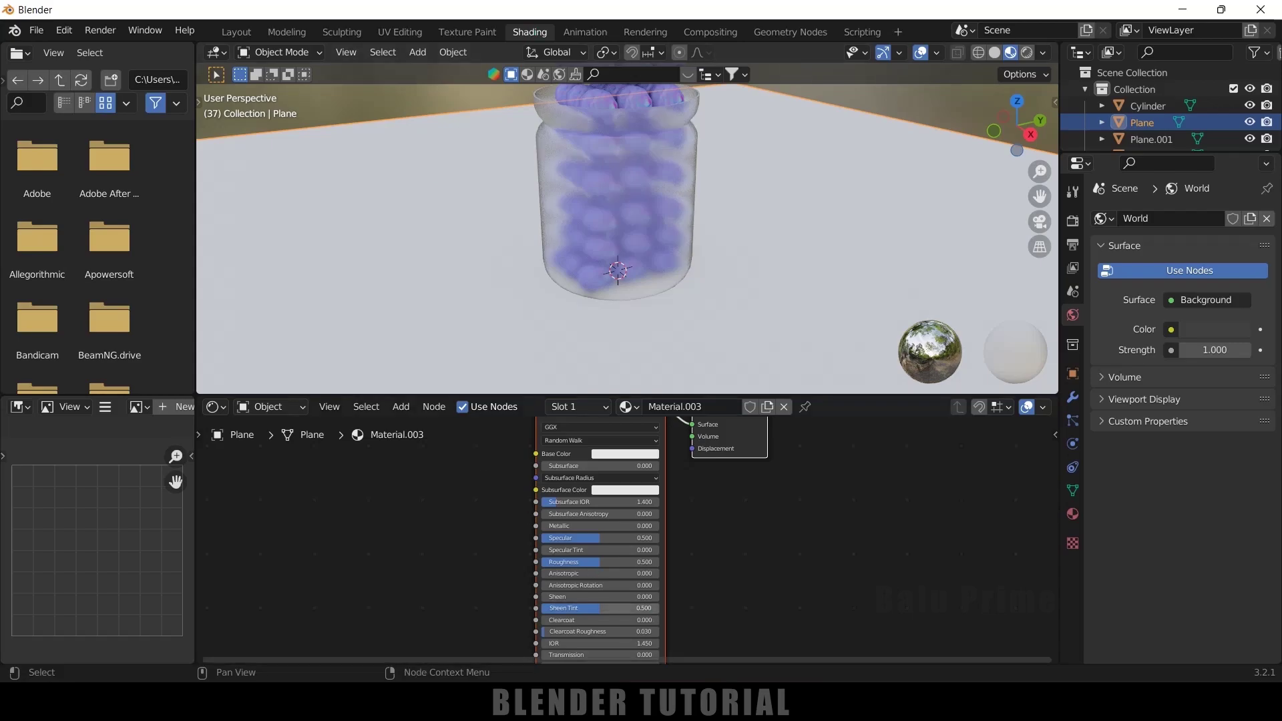
key("Home")
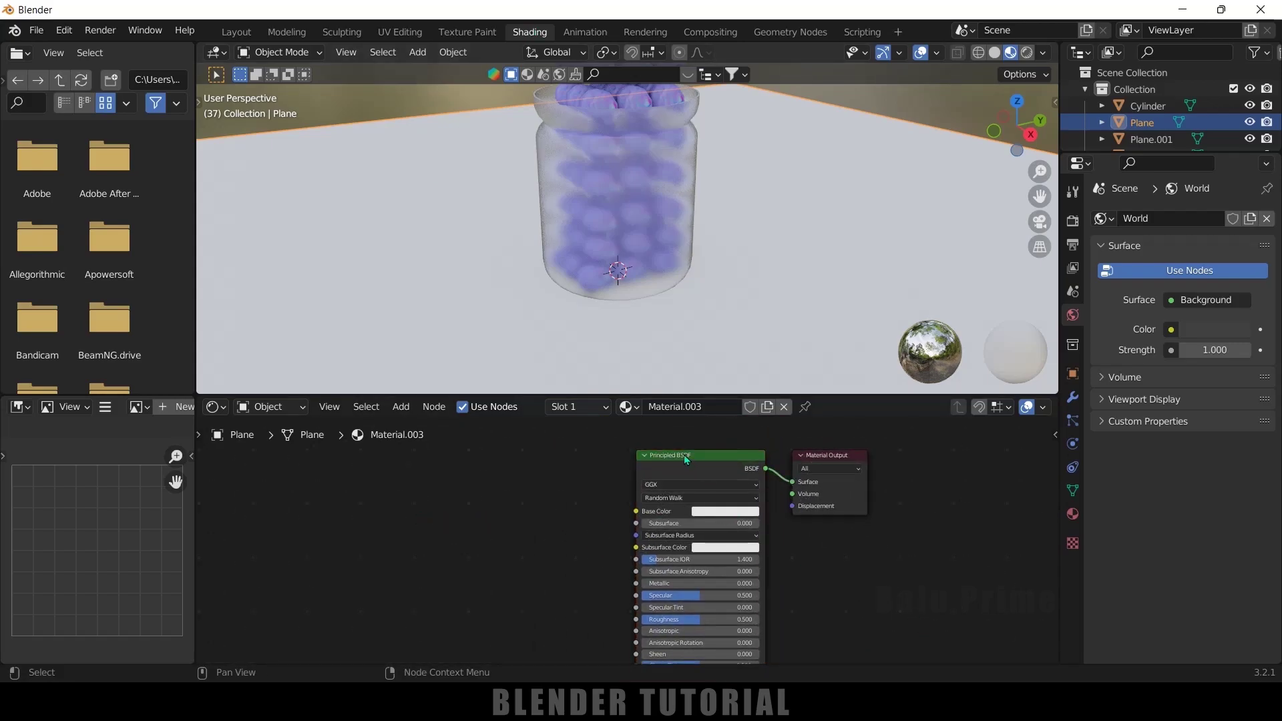
left_click(683, 455)
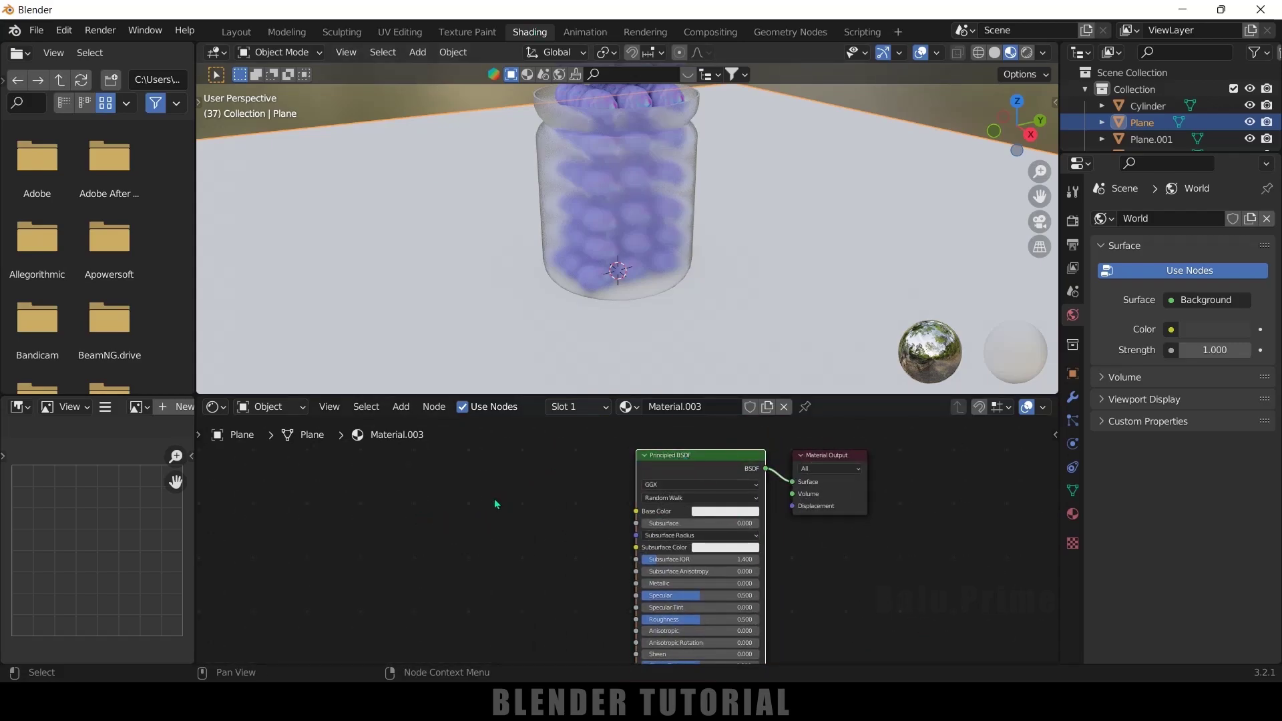
key("ctrl+t")
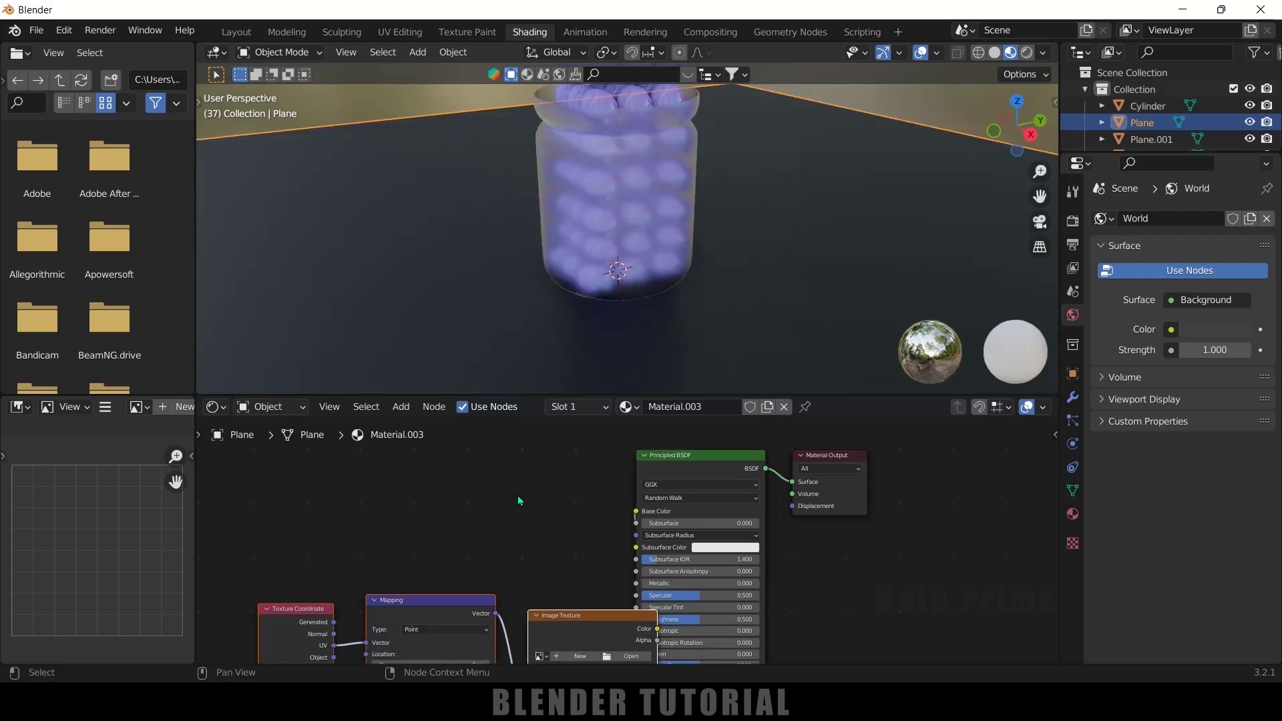
left_click_drag(418, 599, 345, 484)
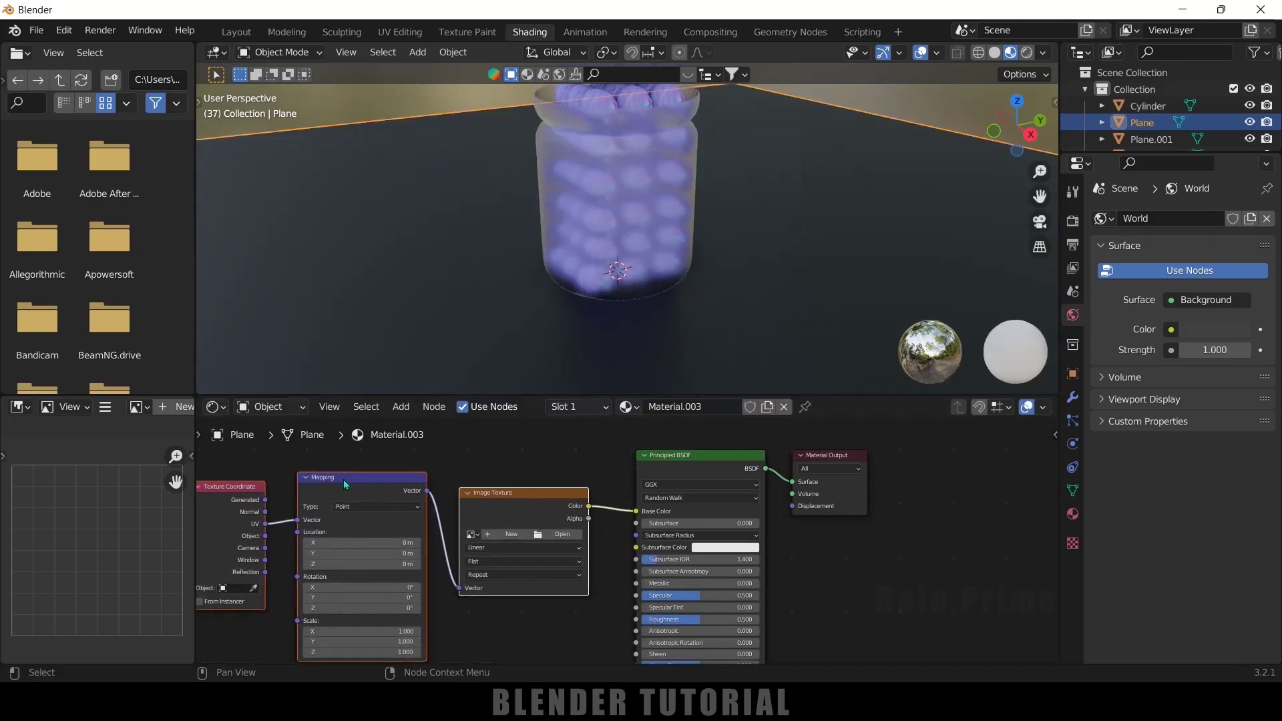
Make sure the Node Wrangler add-on is enabled in the preferences and save them
left_click(64, 30)
left_click(95, 269)
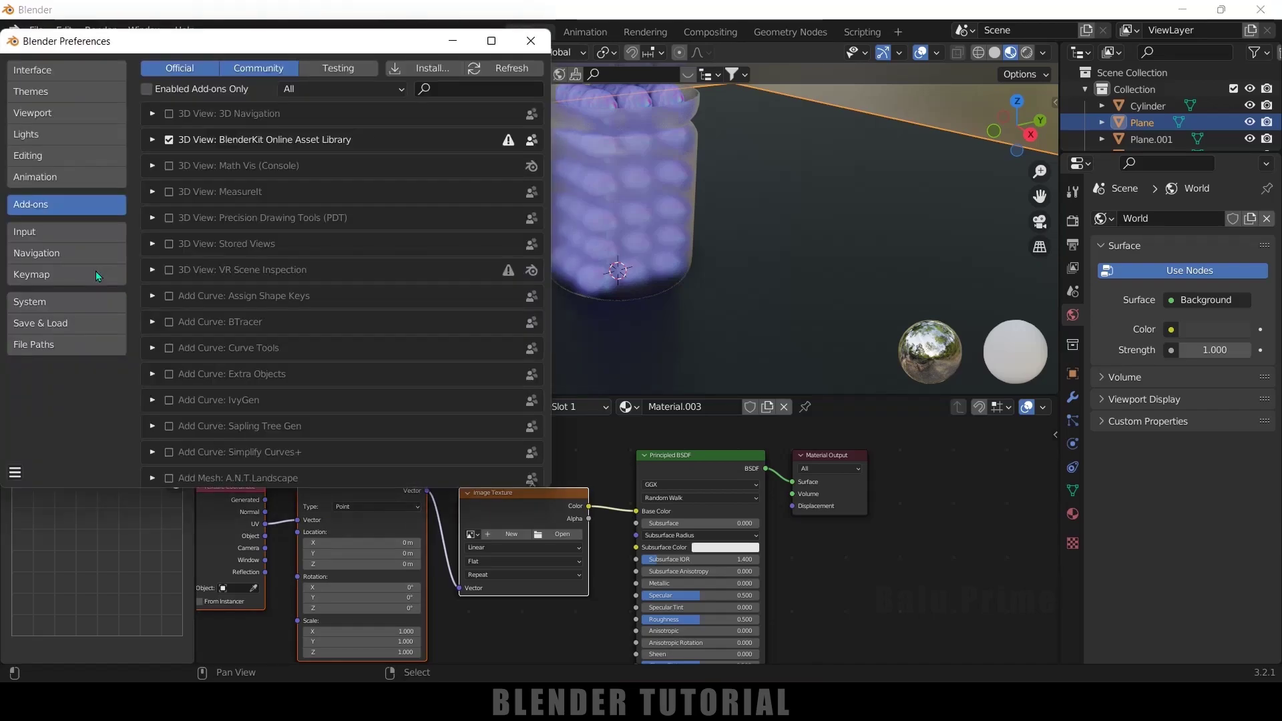
left_click(507, 86)
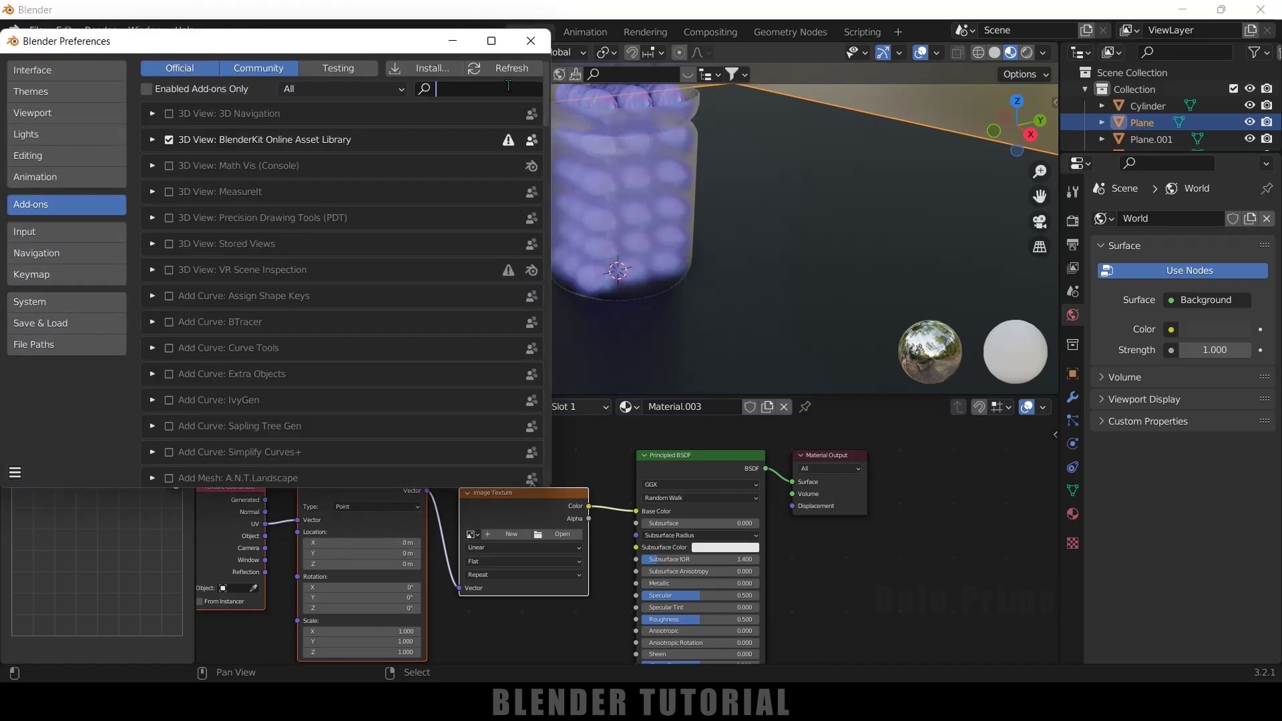
type("node")
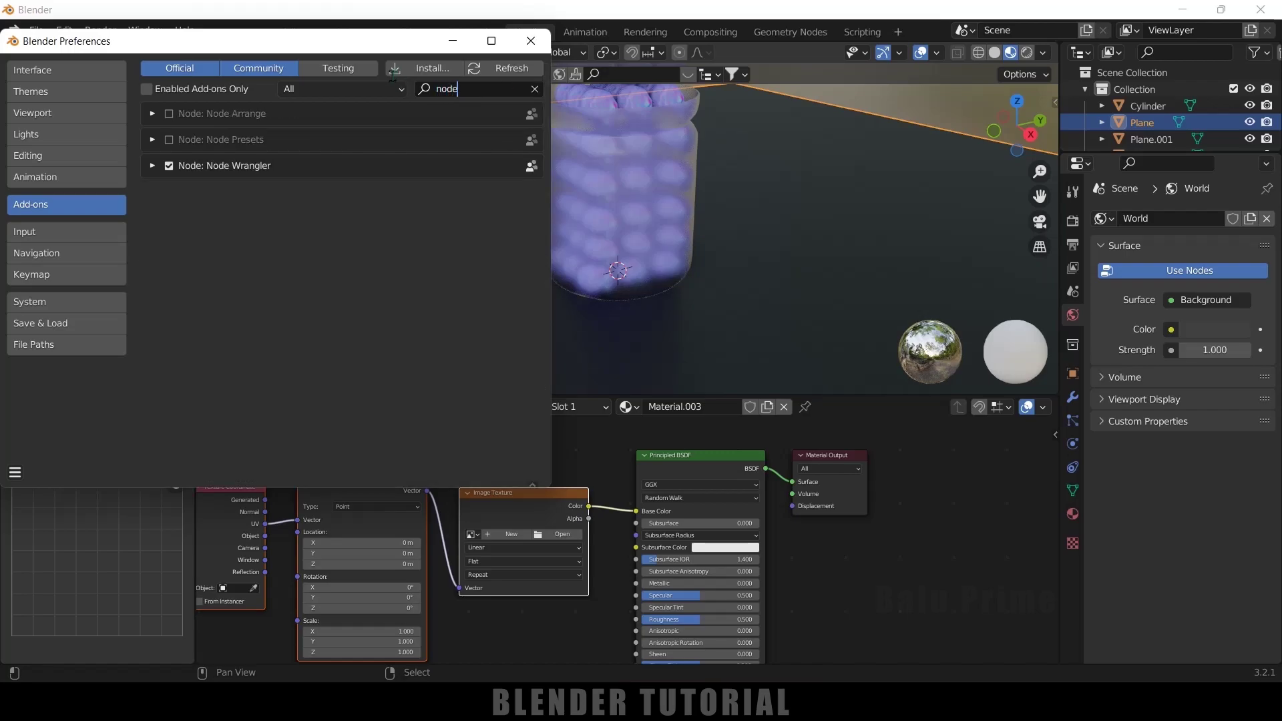
left_click(171, 167)
left_click(170, 166)
left_click(15, 472)
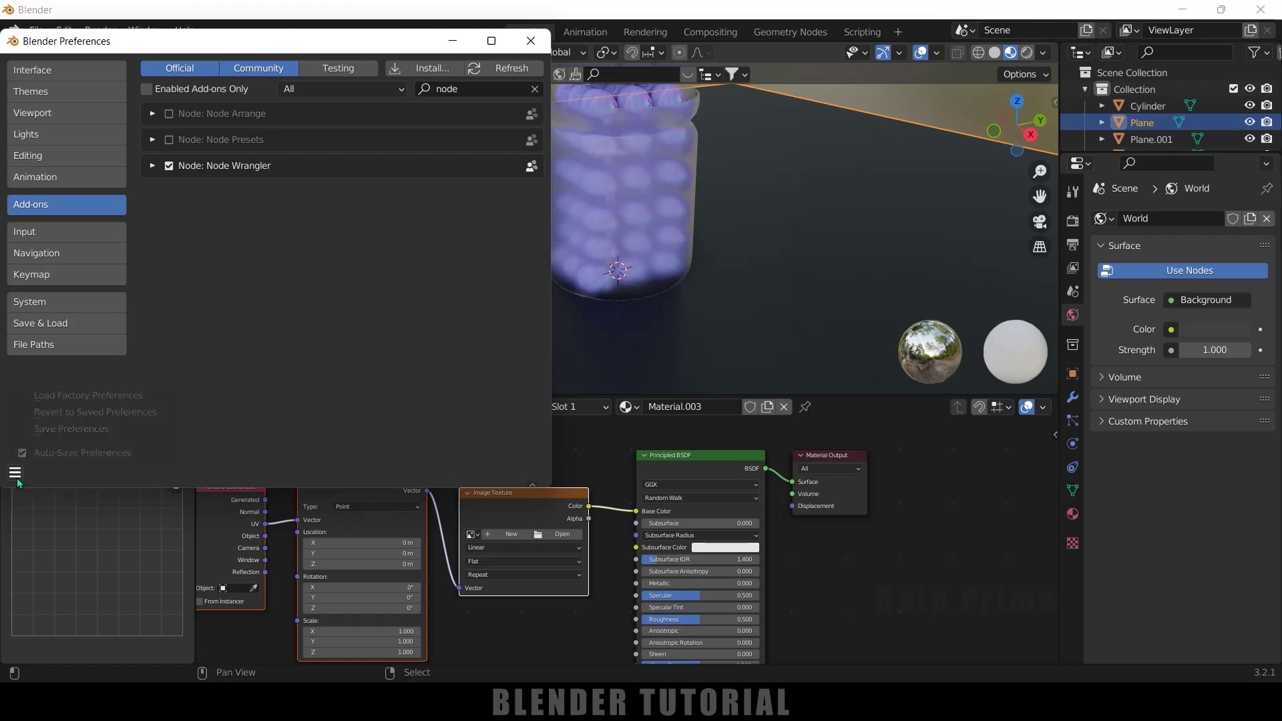
left_click(64, 449)
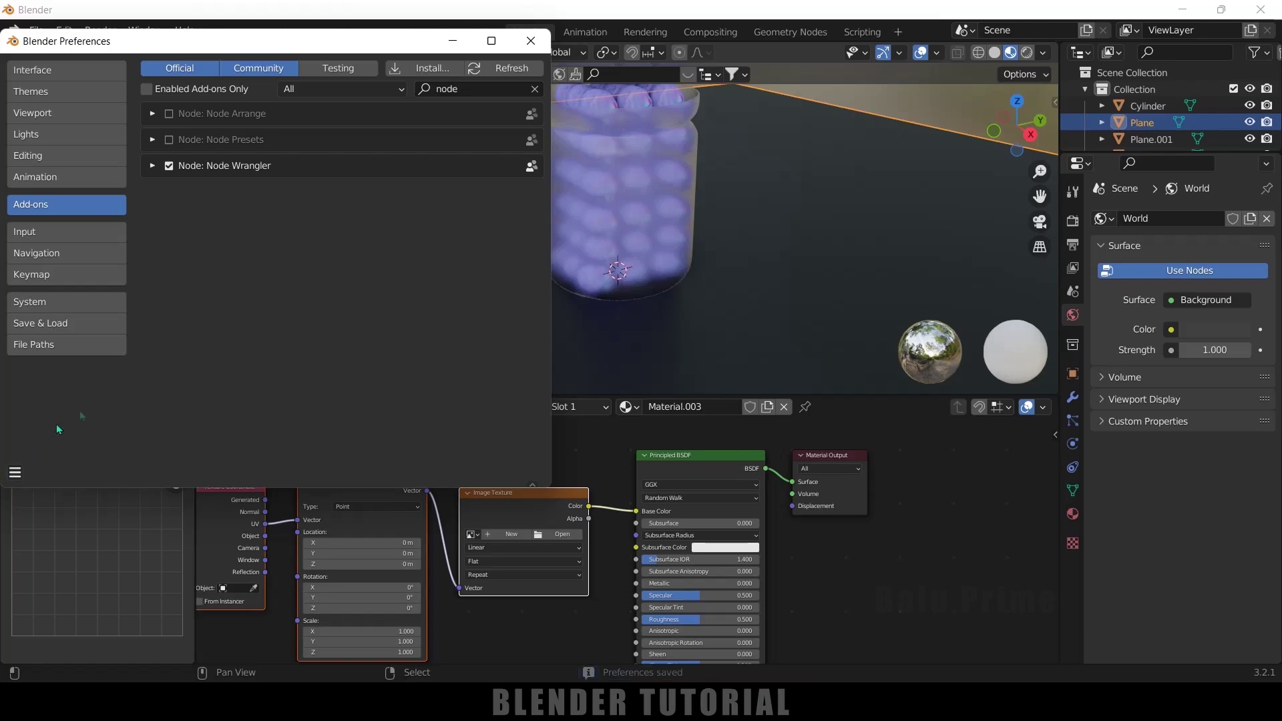
left_click(531, 41)
Load abstract-antique-backdrop-background-132193.jpg from the wood textures folder into the ground plane's Image Texture node
left_click(670, 458)
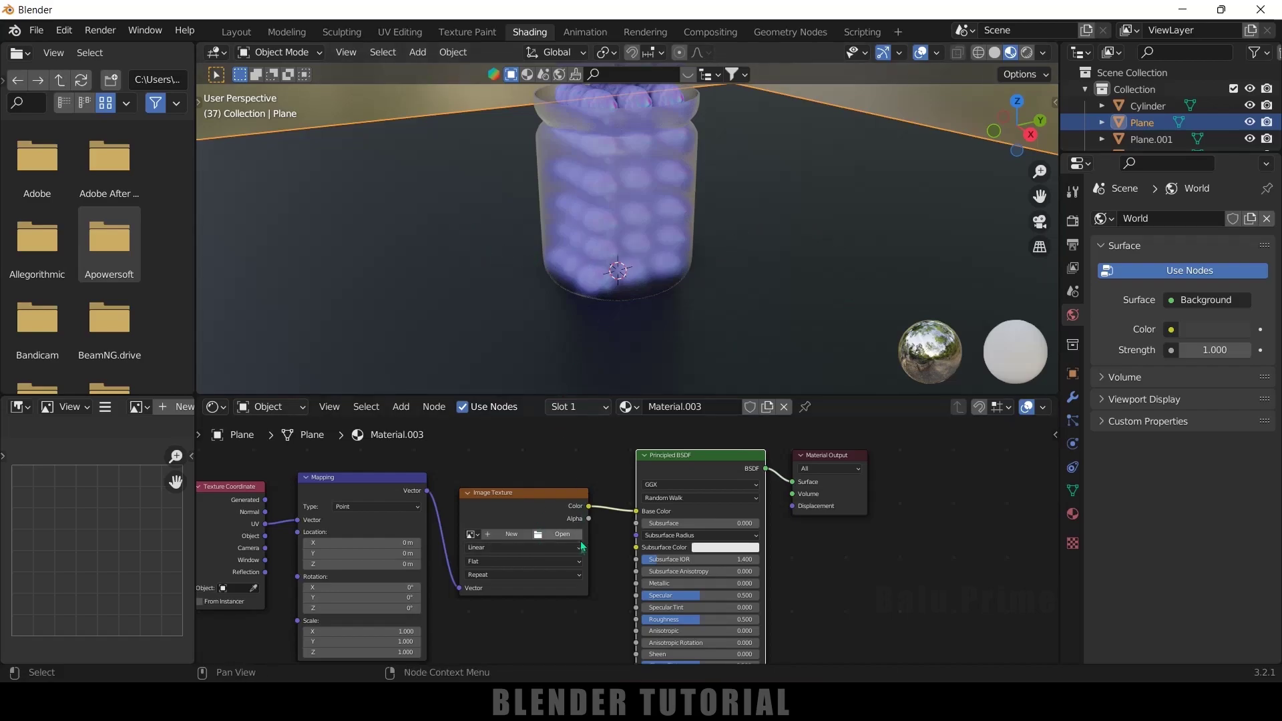
left_click(559, 535)
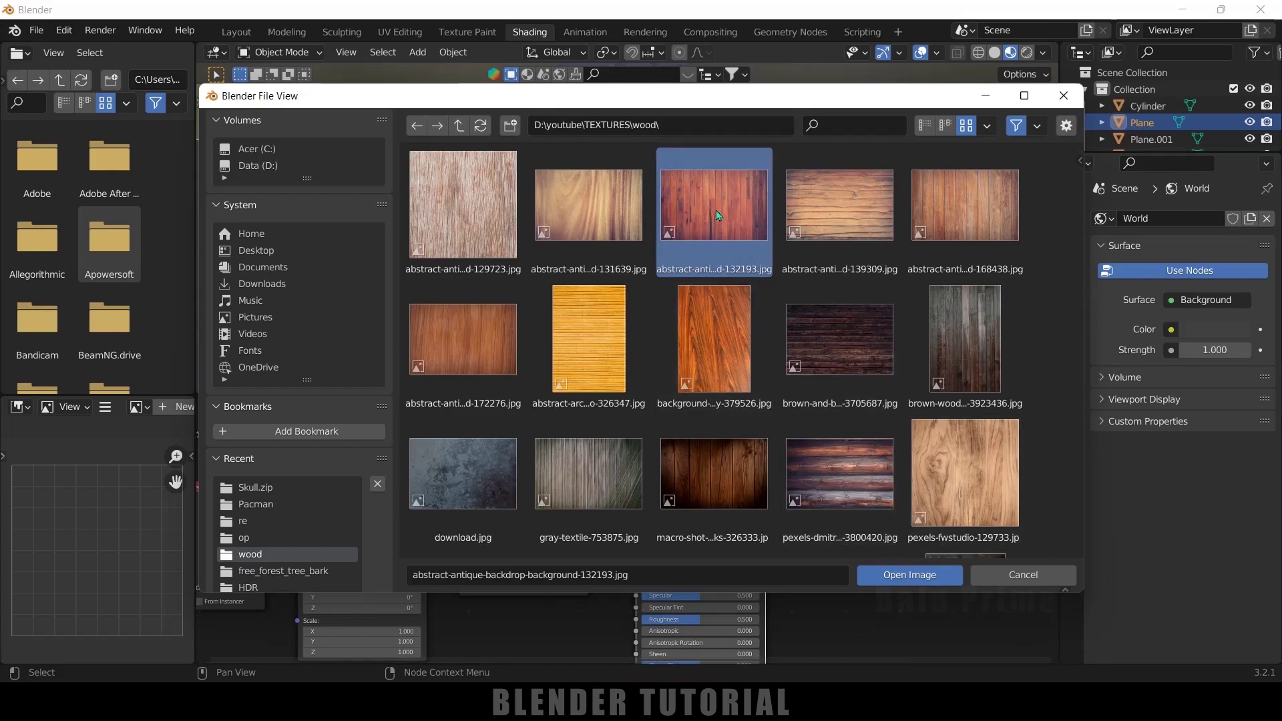
left_click(904, 577)
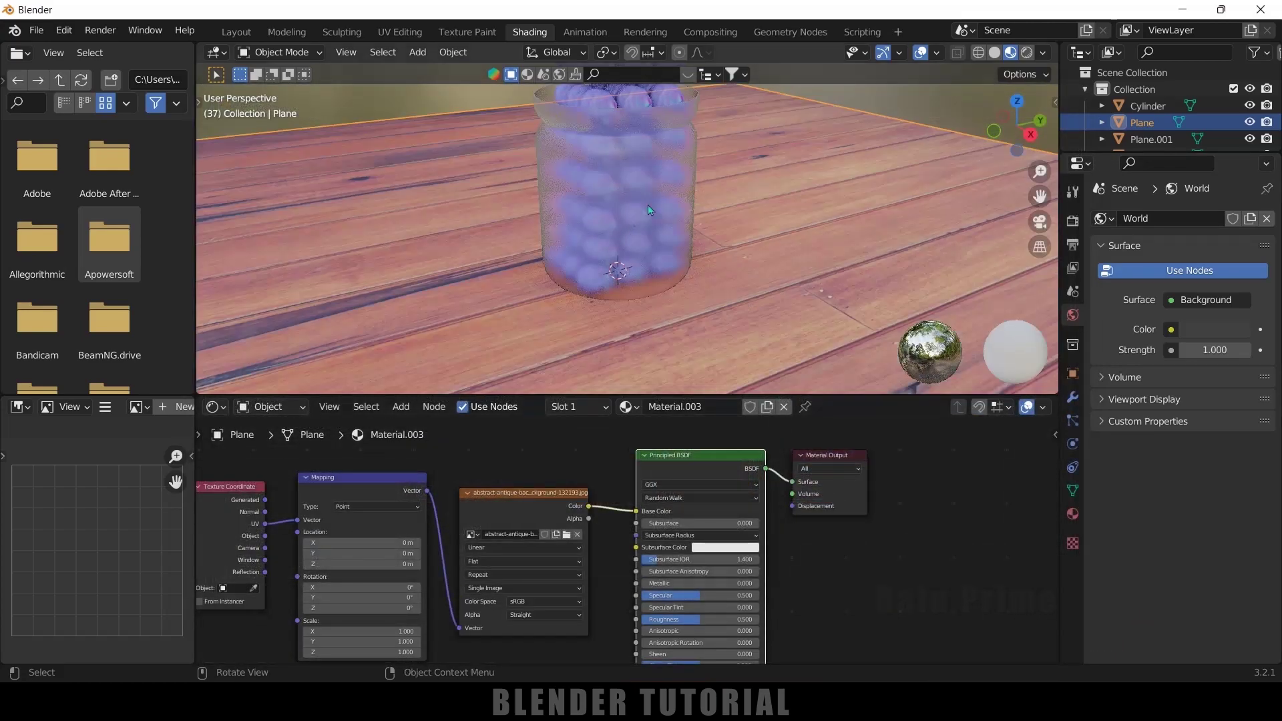
middle_click_drag(468, 261, 547, 288)
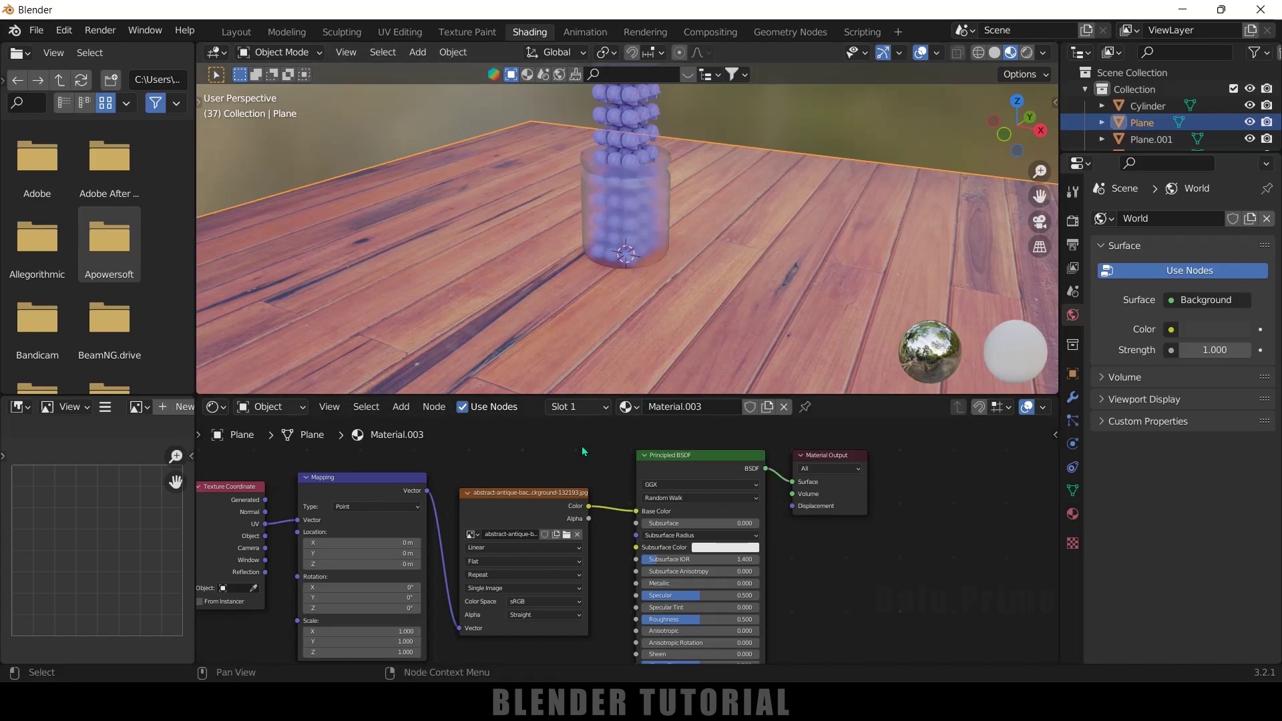
Insert an RGB Curves node between the wood texture and Base Color, and darken it with a curve point at about 0.66, 0.31
left_click_drag(582, 446, 909, 469)
left_click_drag(656, 510, 766, 511)
key("shift+a")
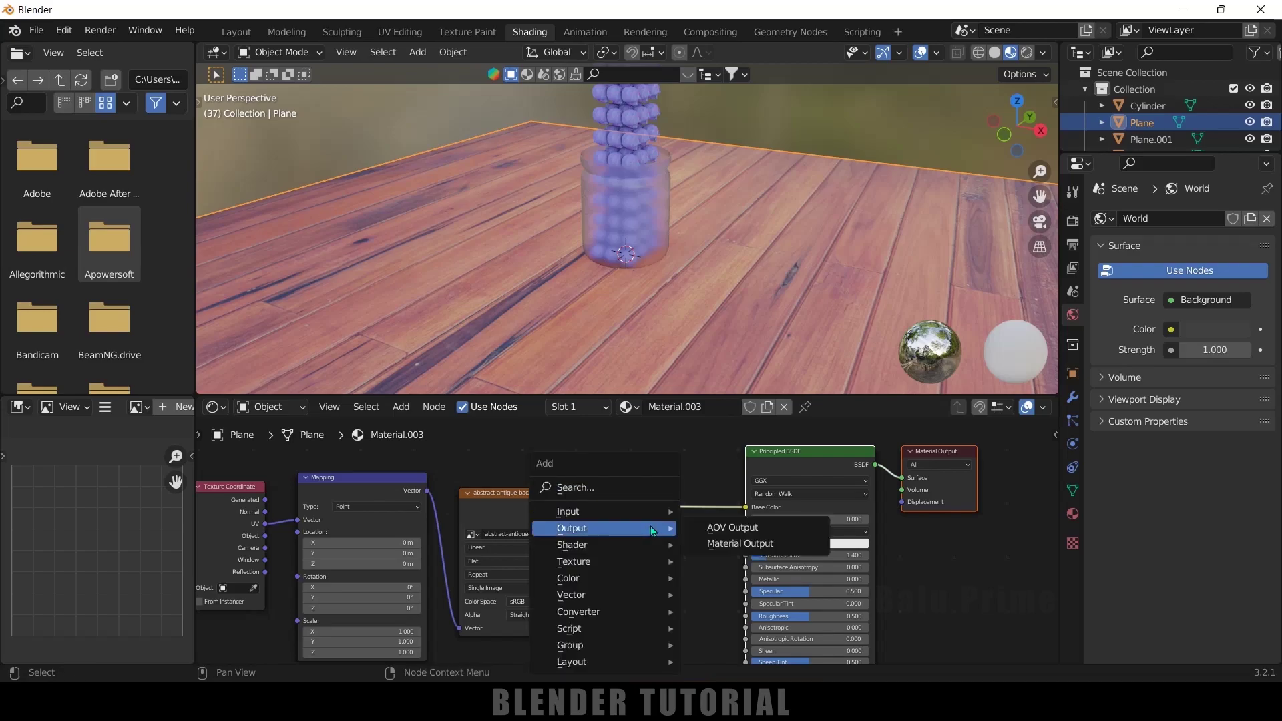
left_click(633, 493)
type("curves")
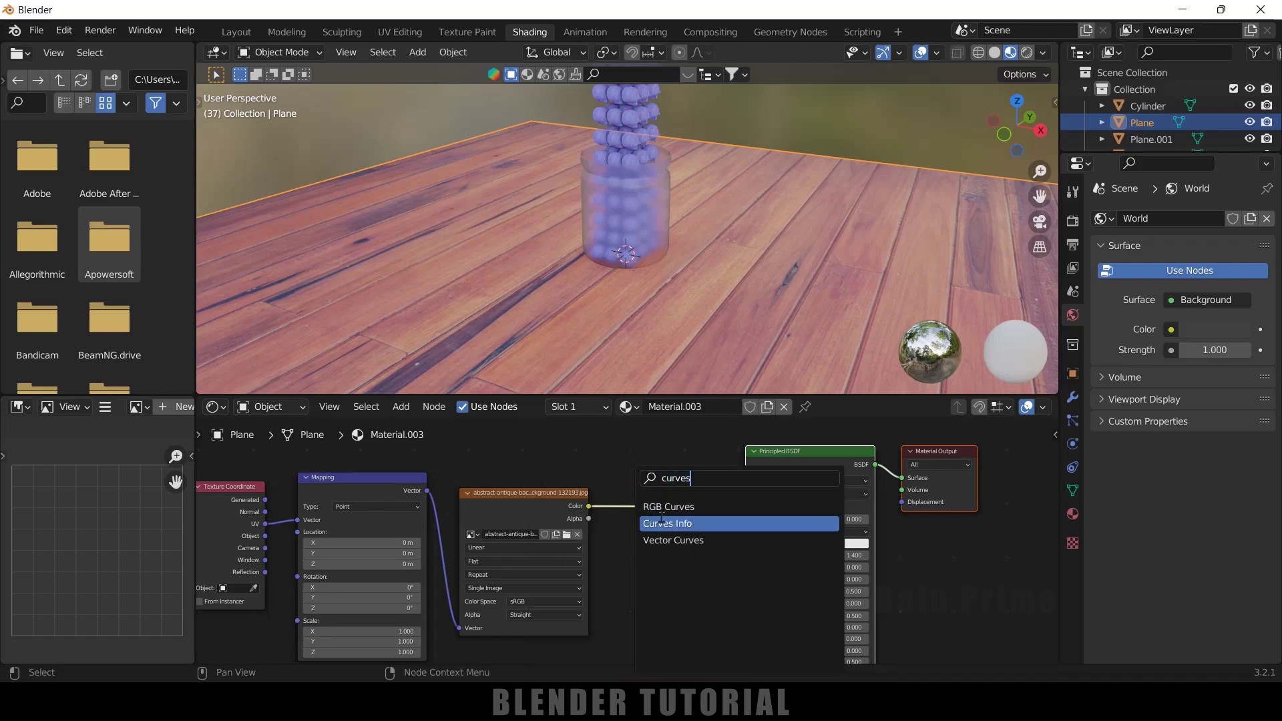
left_click(658, 506)
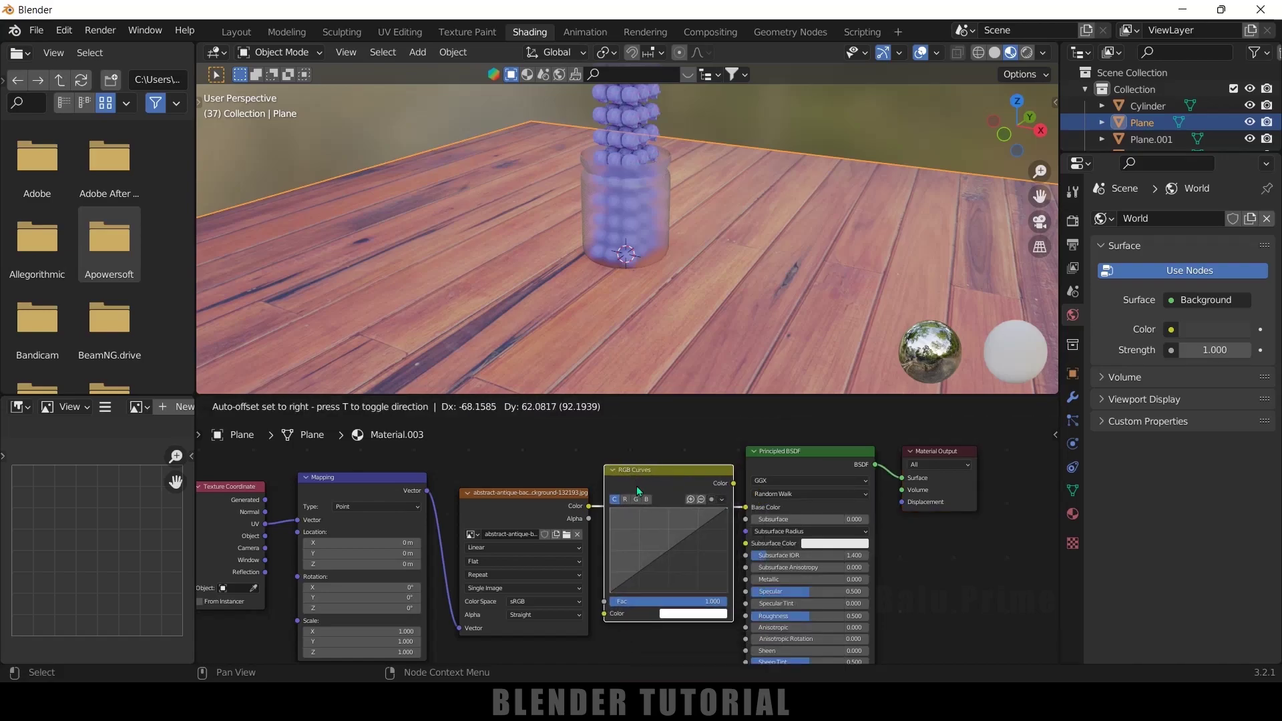
left_click(663, 487)
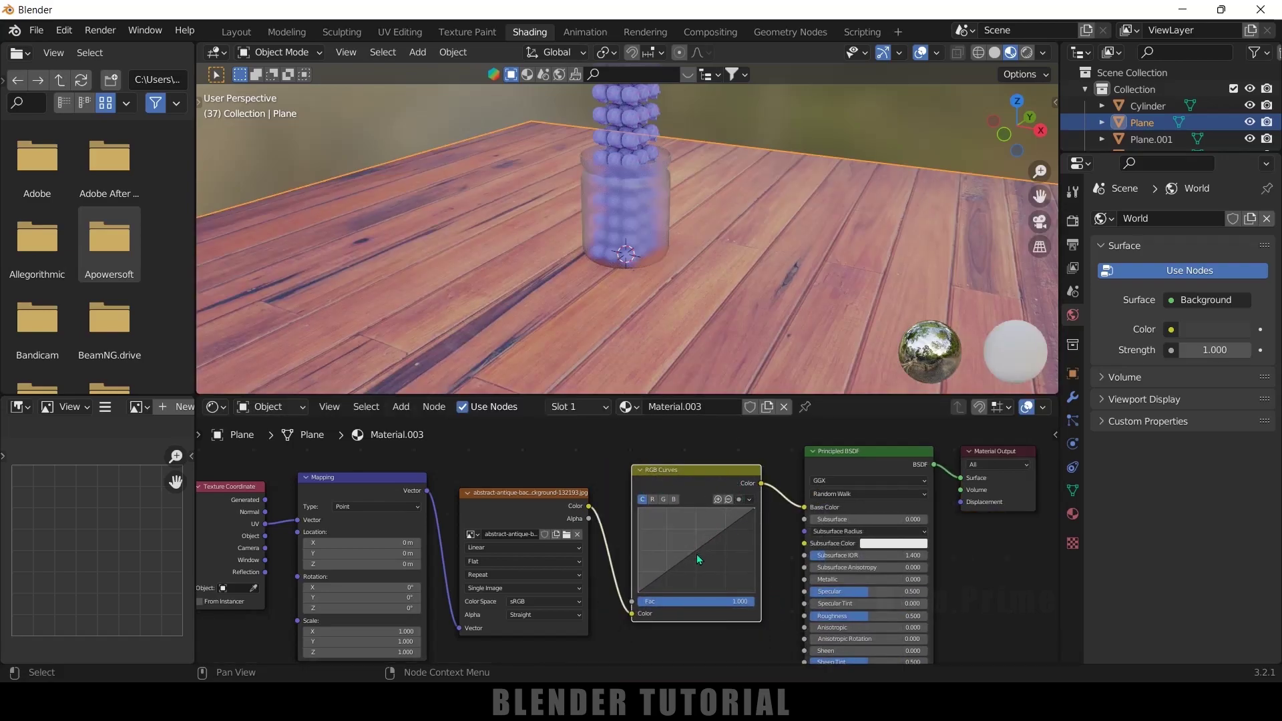
left_click_drag(696, 554, 715, 566)
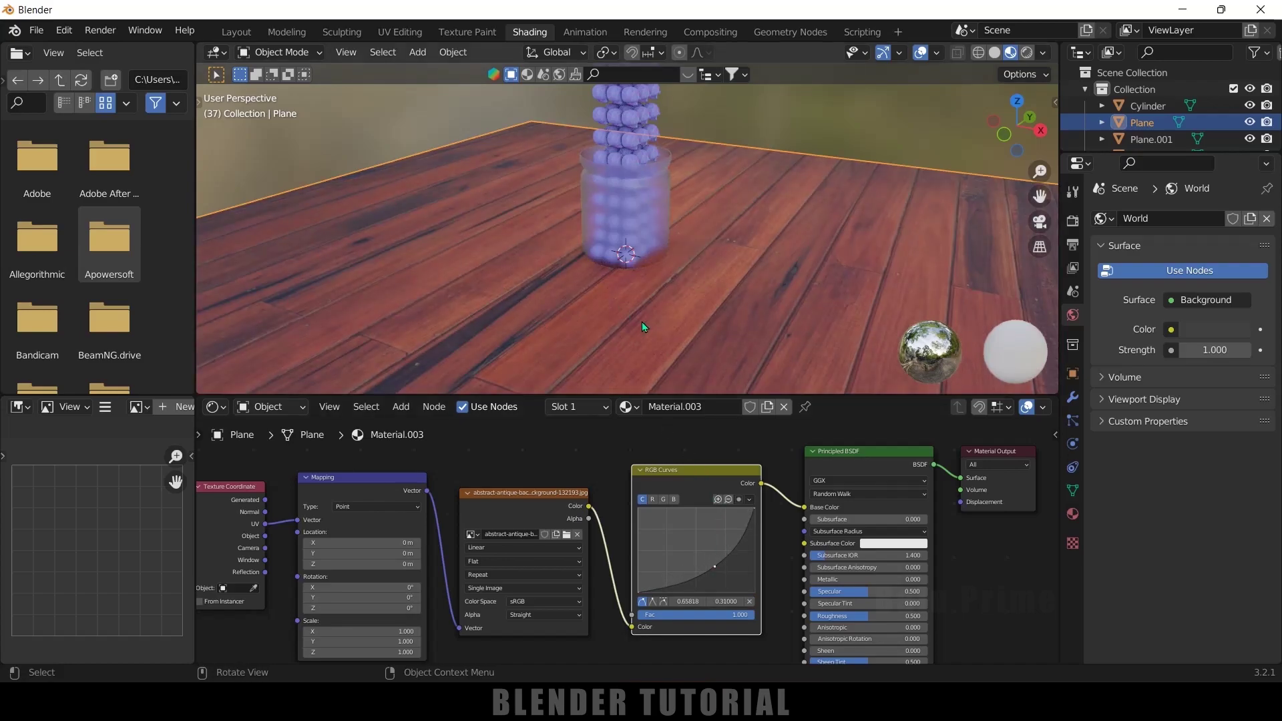
Back in the Layout workspace, set the wood material's Specular to 0.037 and Roughness to 0.780
left_click(229, 32)
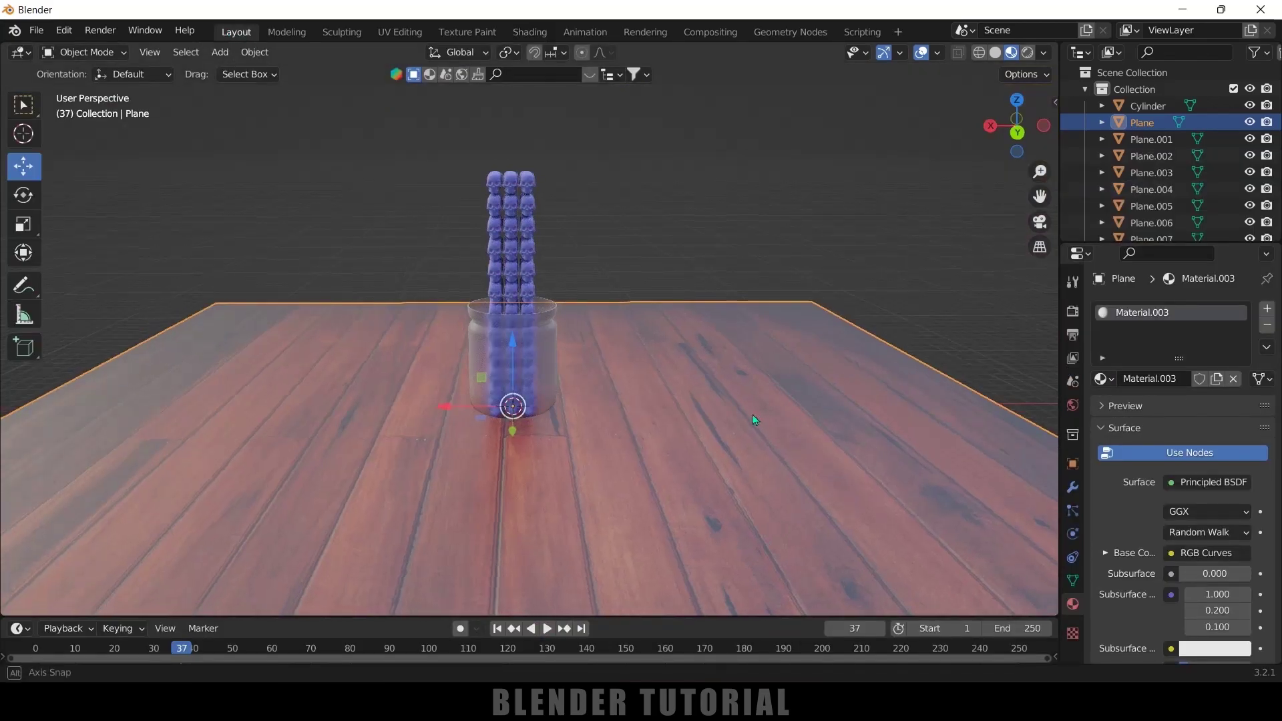
middle_click_drag(752, 414, 747, 417)
scroll(1215, 621, "down", 8)
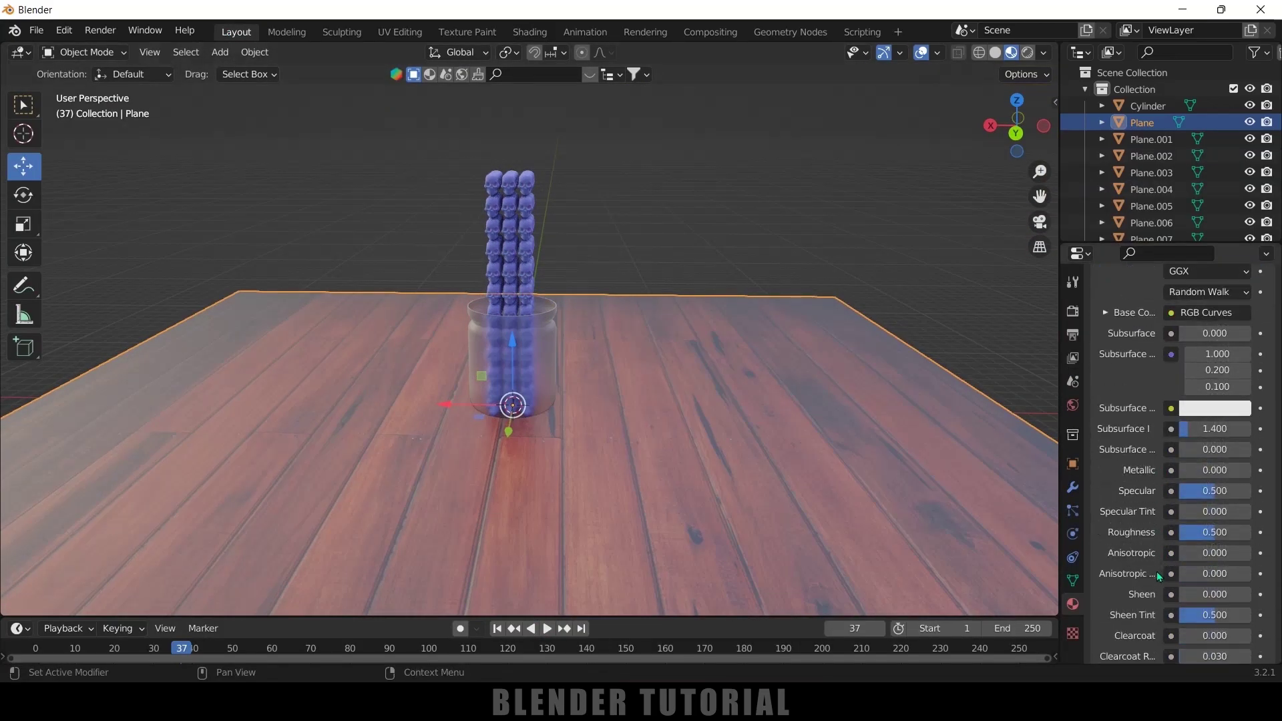
left_click_drag(1214, 498, 1182, 497)
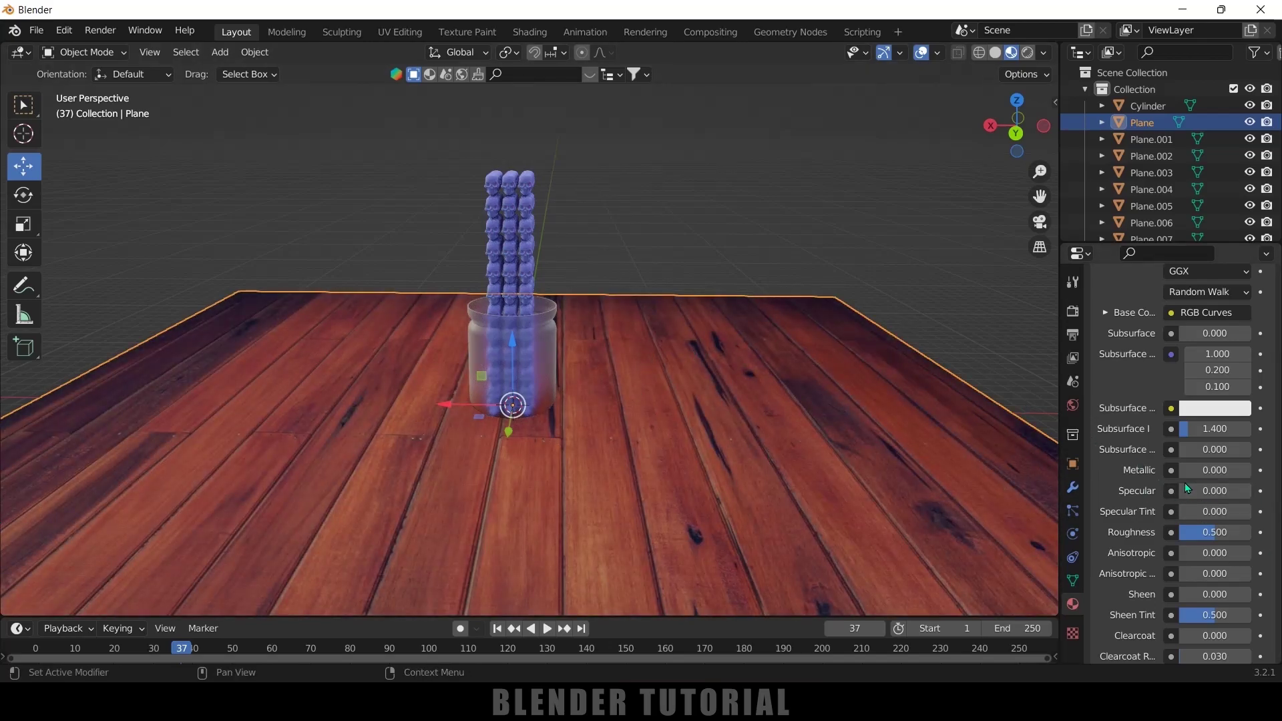
left_click_drag(1184, 488, 1195, 489)
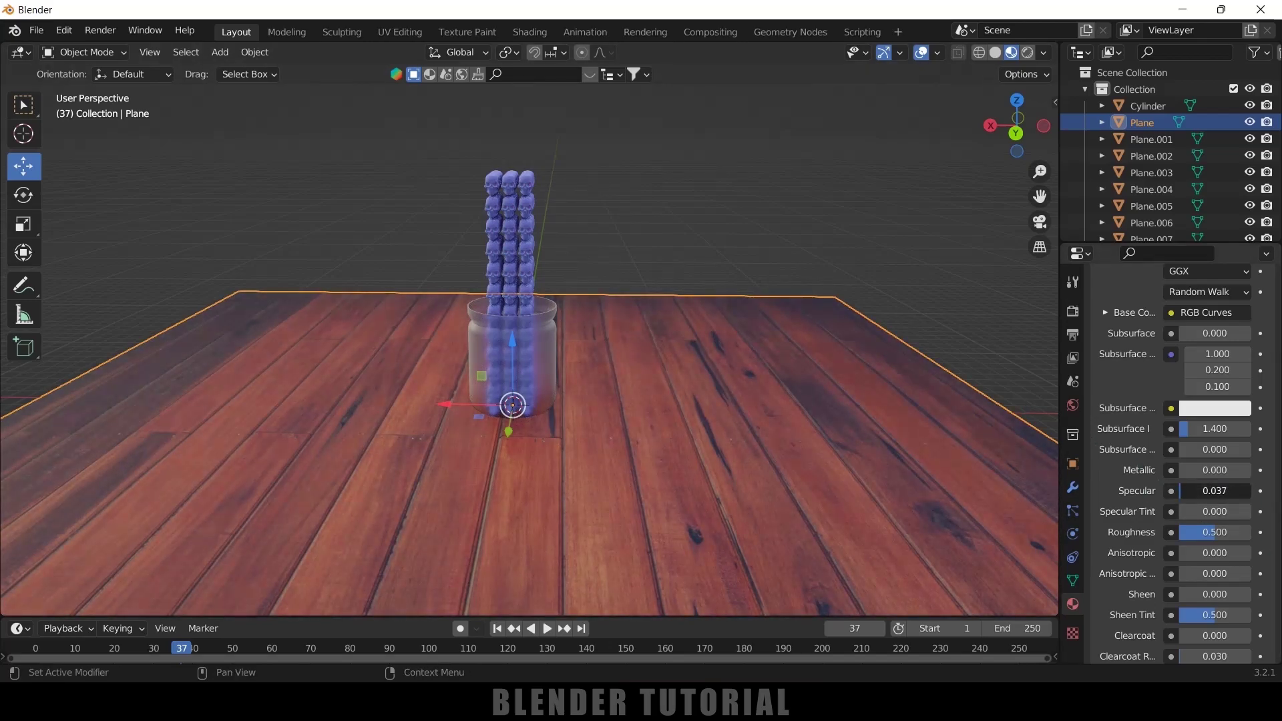
mouse_move(1214, 532)
left_mouse_down()
mouse_move(1251, 532)
mouse_move(1235, 532)
left_mouse_up()
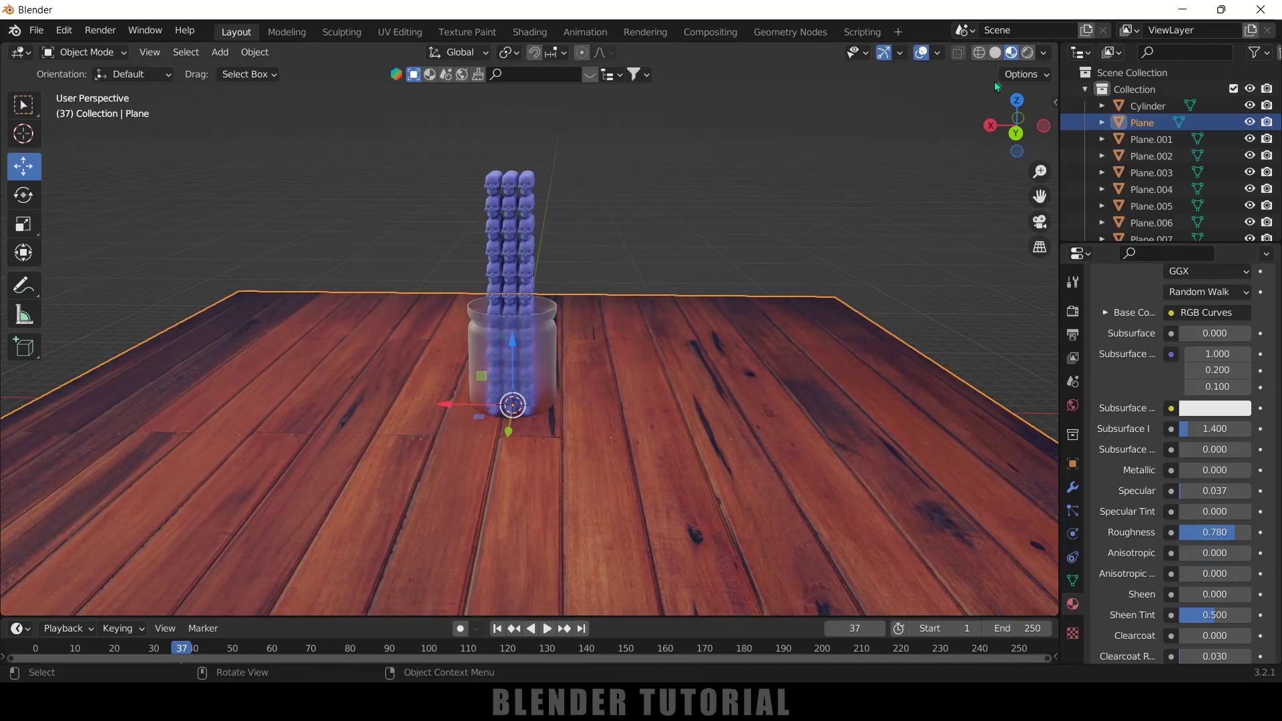
Switch the viewport to rendered shading and assign an Environment Texture to the world background color
left_click(1028, 51)
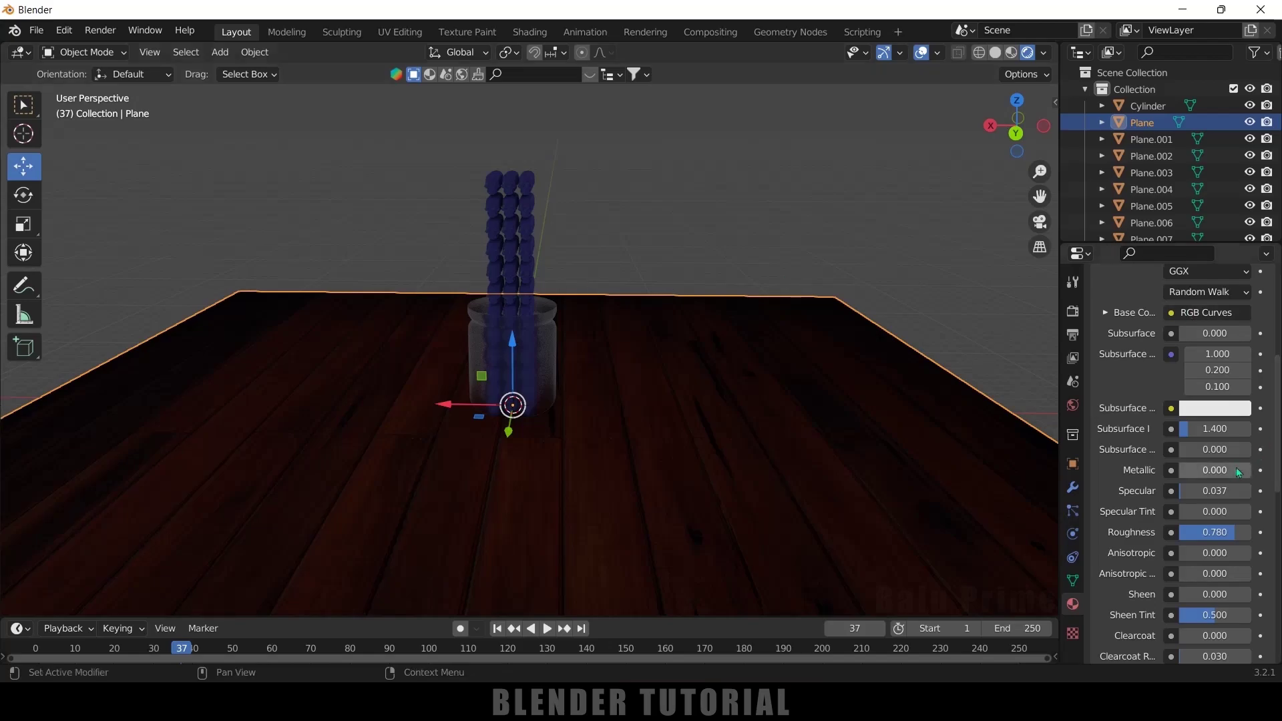
left_click(1072, 405)
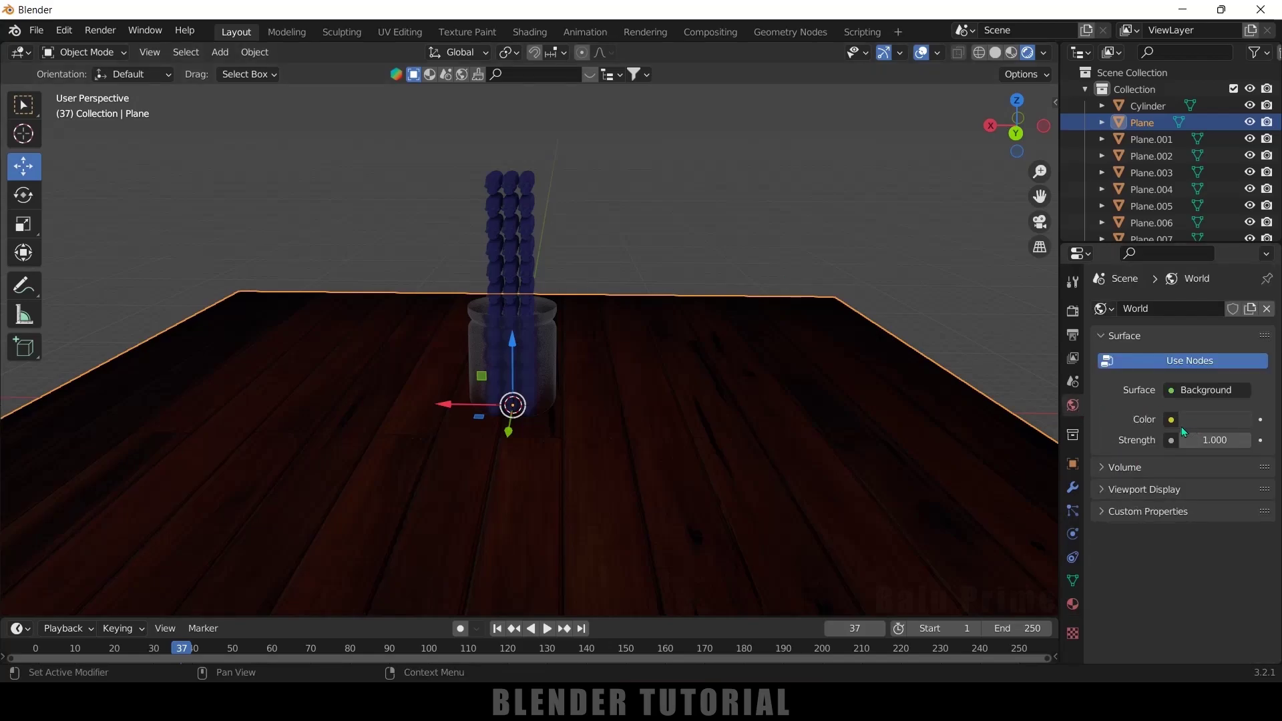
left_click(1171, 419)
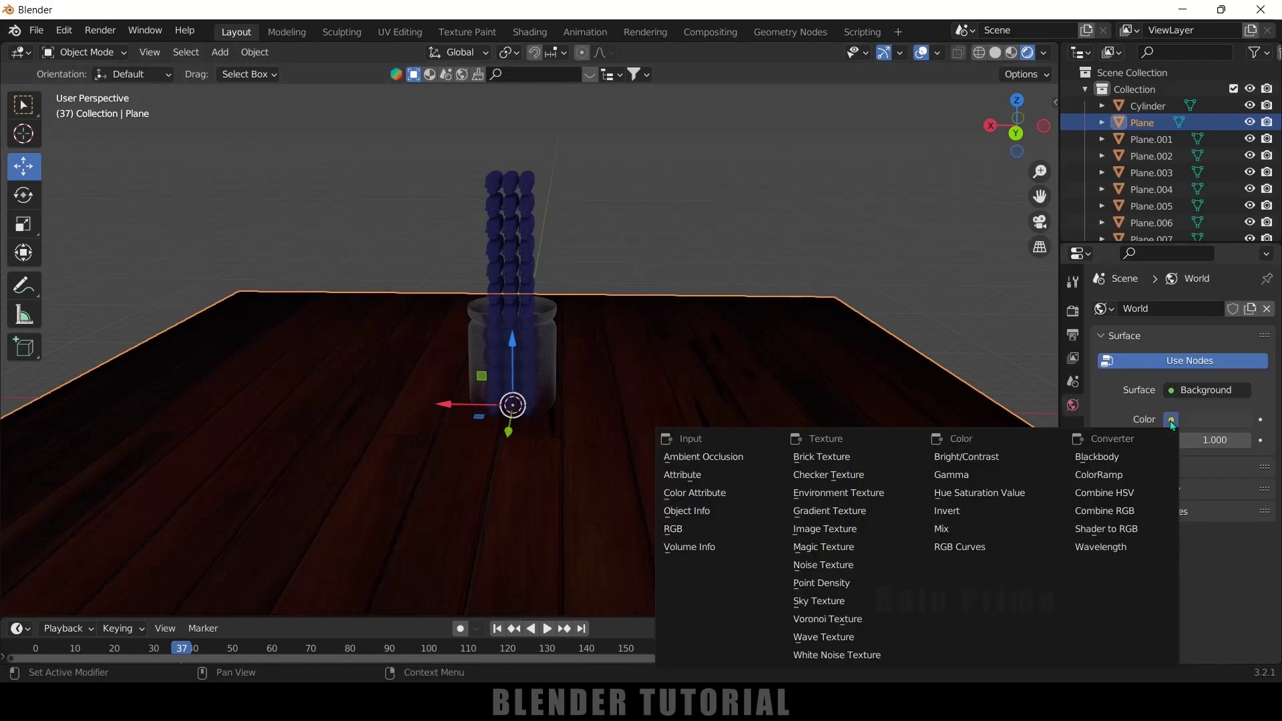
left_click(819, 498)
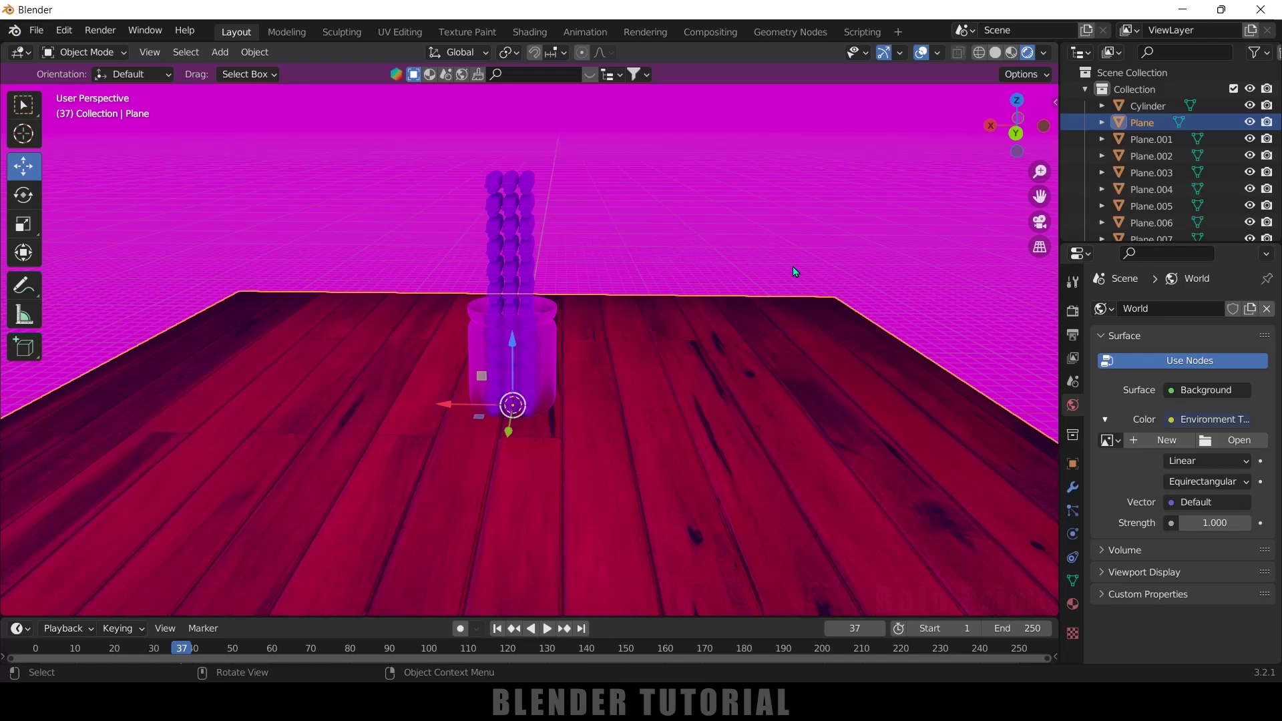
Load belfast_sunset_4k.hdr from the HDR folder as the world's environment image
left_click(1217, 442)
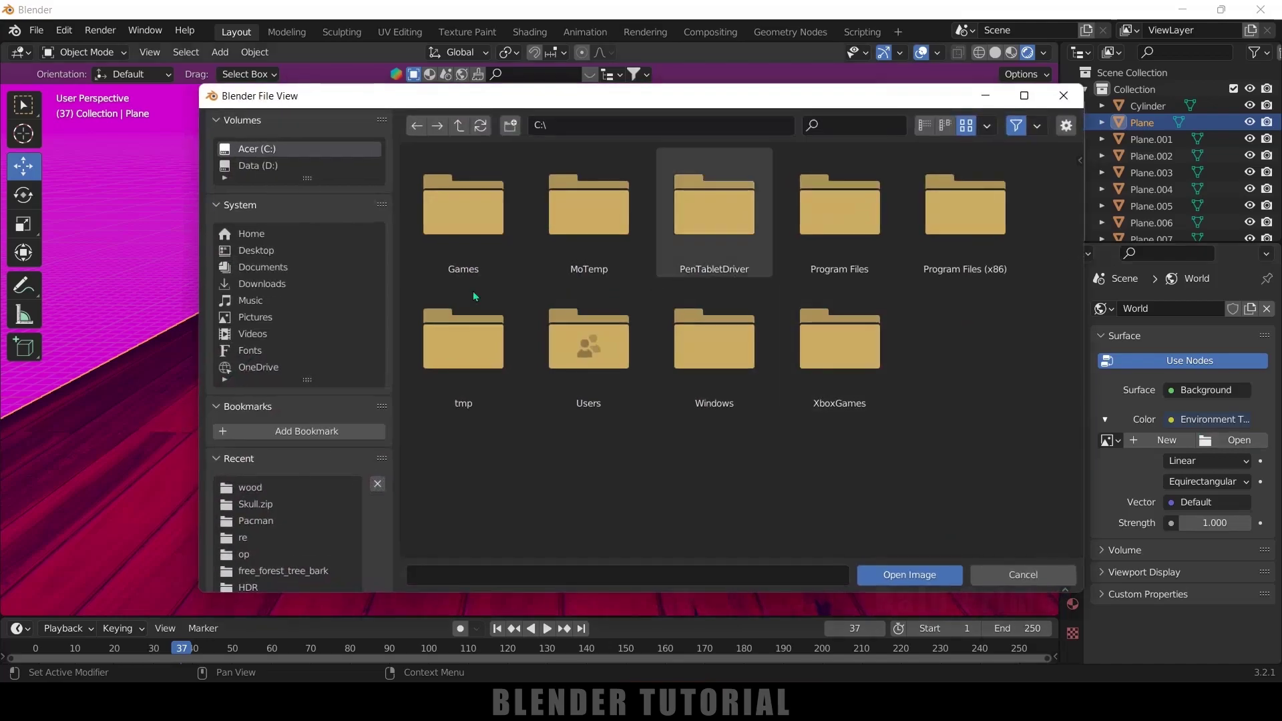
scroll(279, 544, "down", 2)
left_click(247, 521)
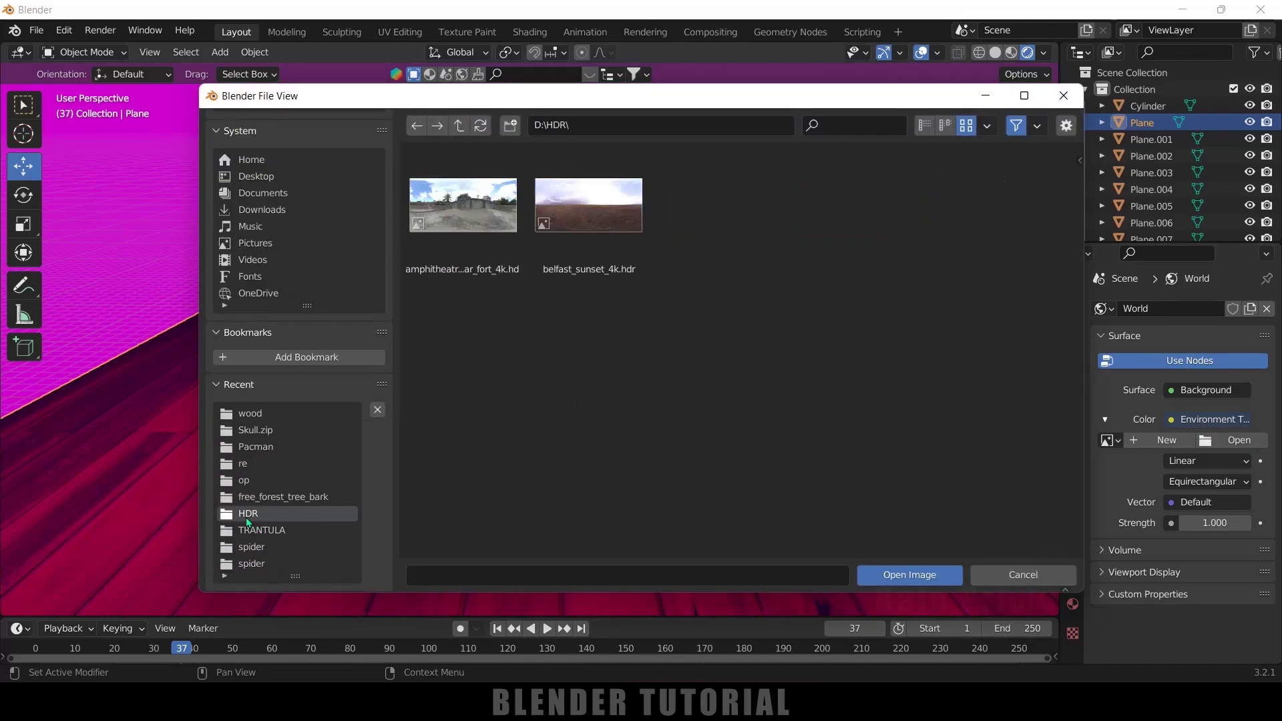
left_click(605, 219)
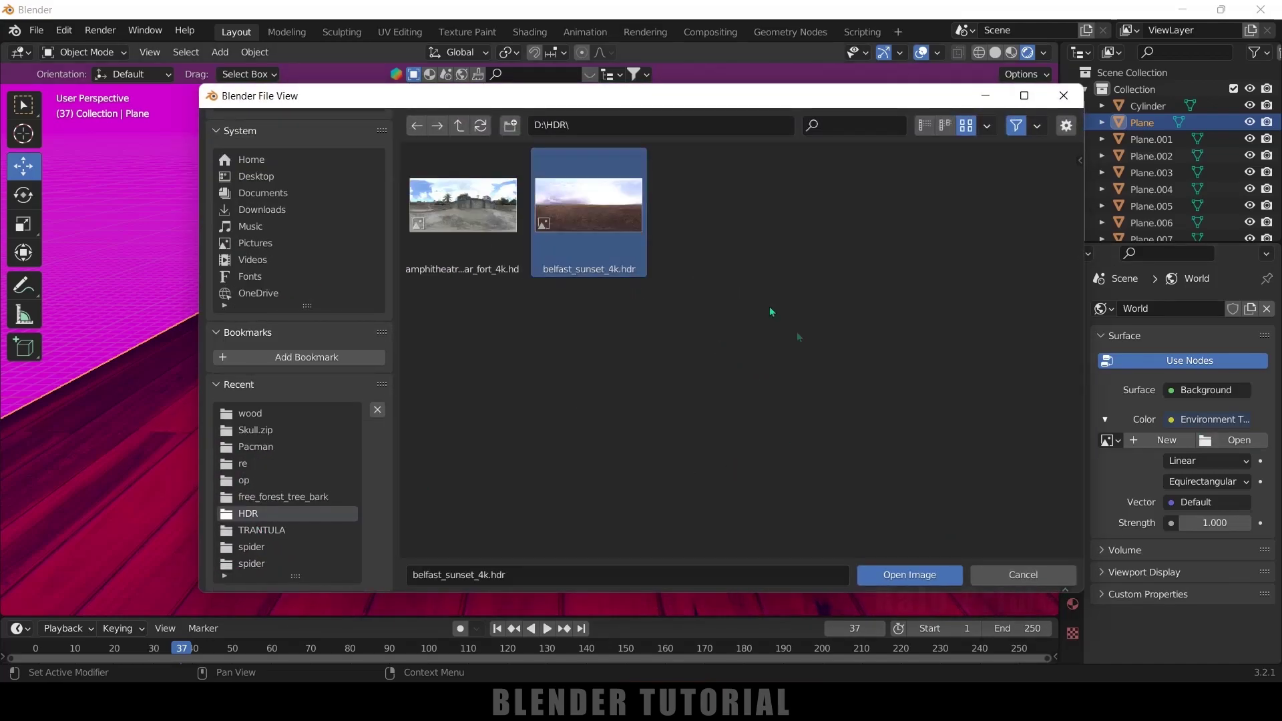
left_click(916, 577)
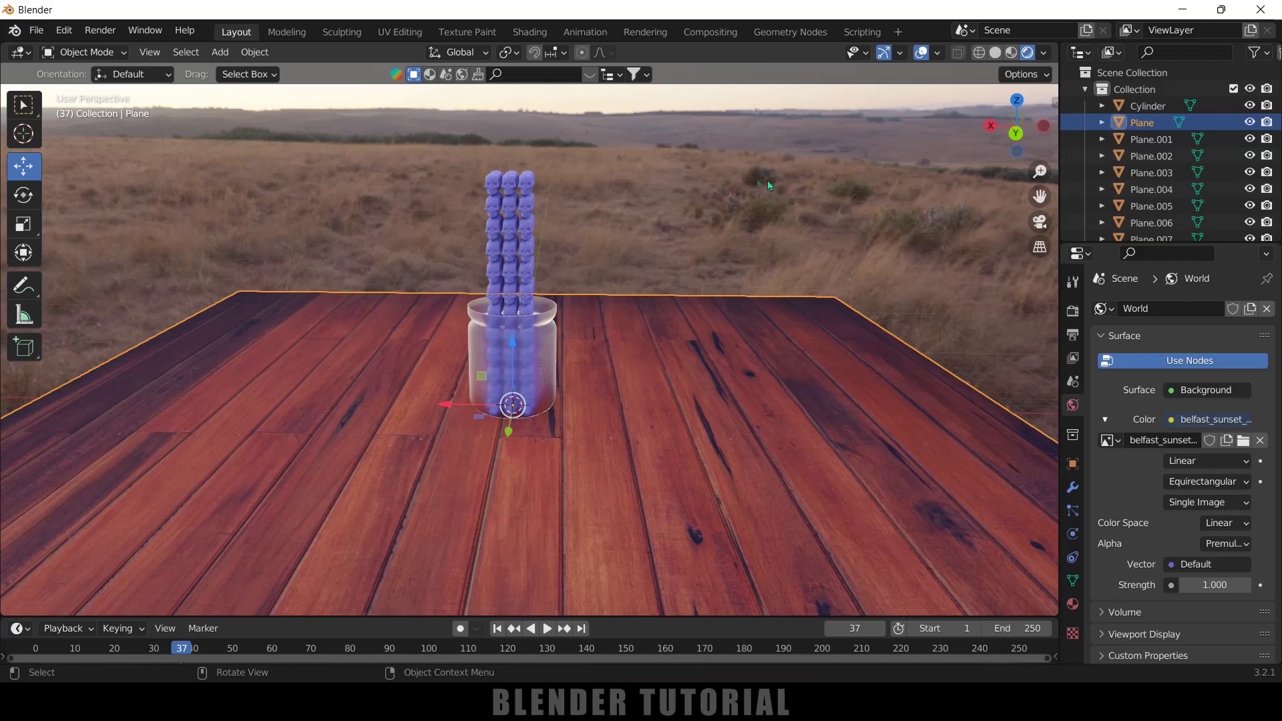
Enable the Transparent film option in the Eevee render settings to hide the HDR background
left_click(1074, 312)
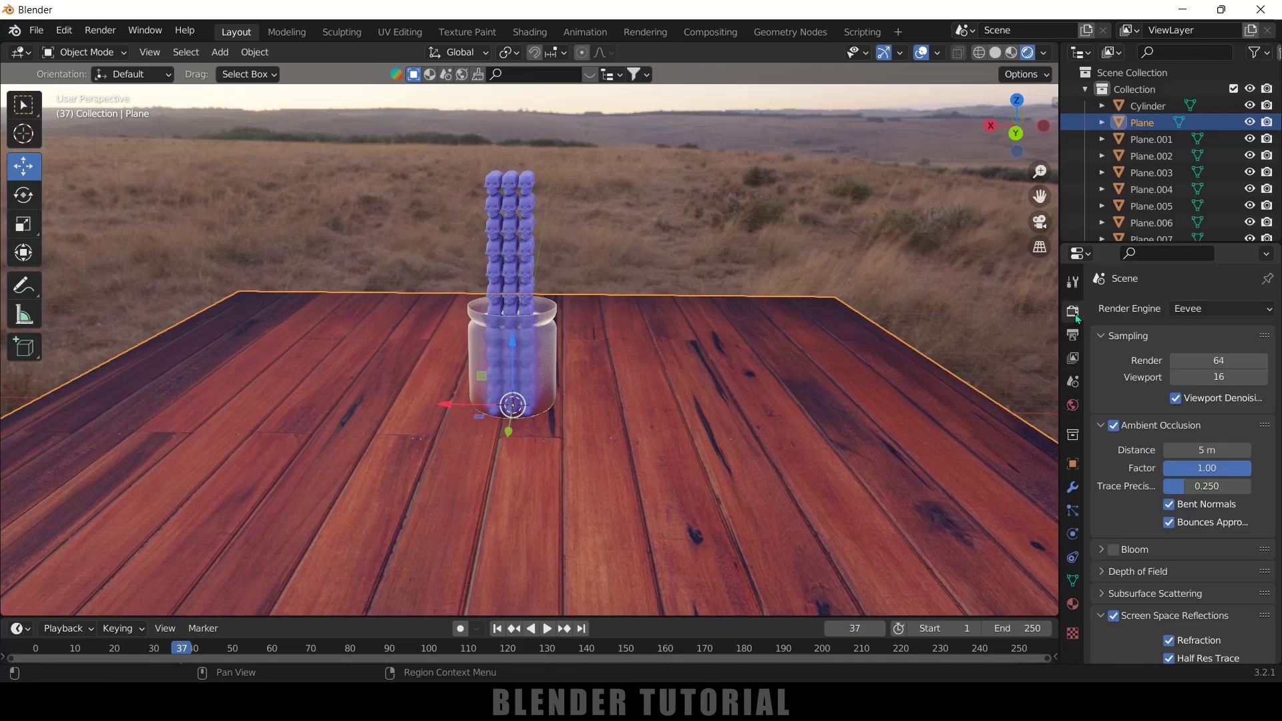
scroll(1136, 542, "down", 10)
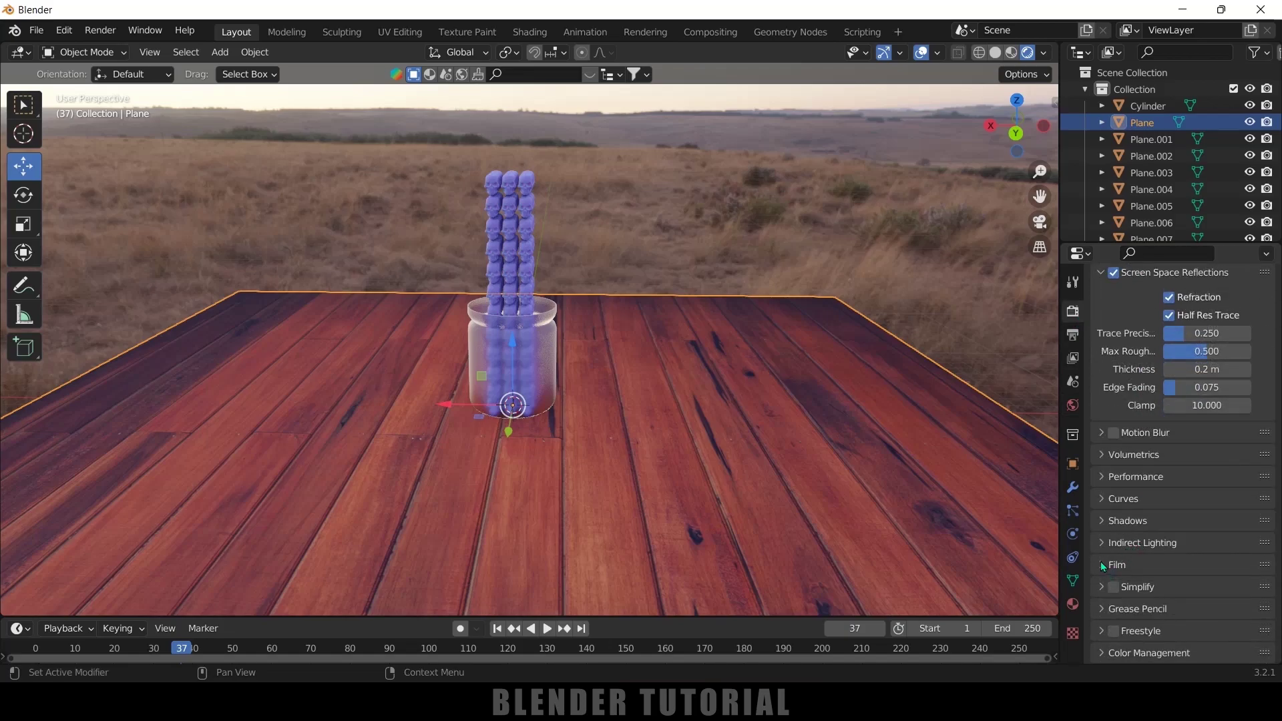
left_click(1102, 565)
scroll(1135, 567, "down", 2)
left_click(1167, 539)
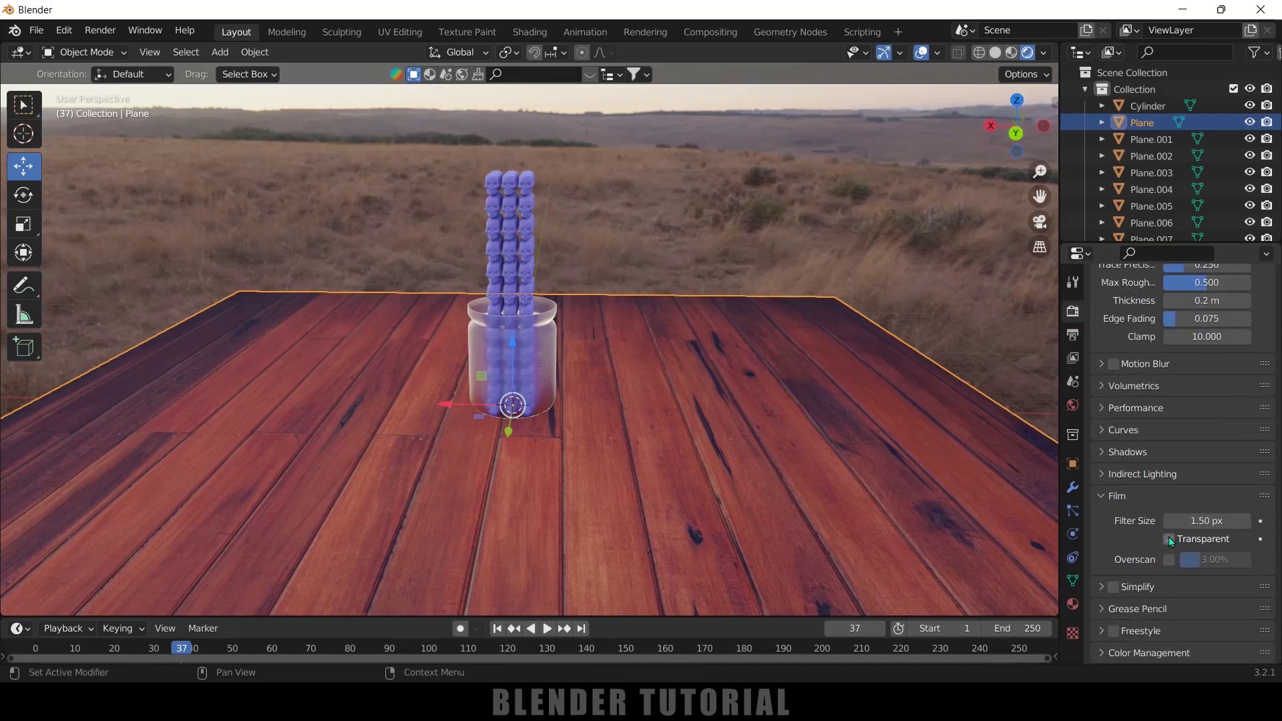
middle_click_drag(652, 394, 659, 363)
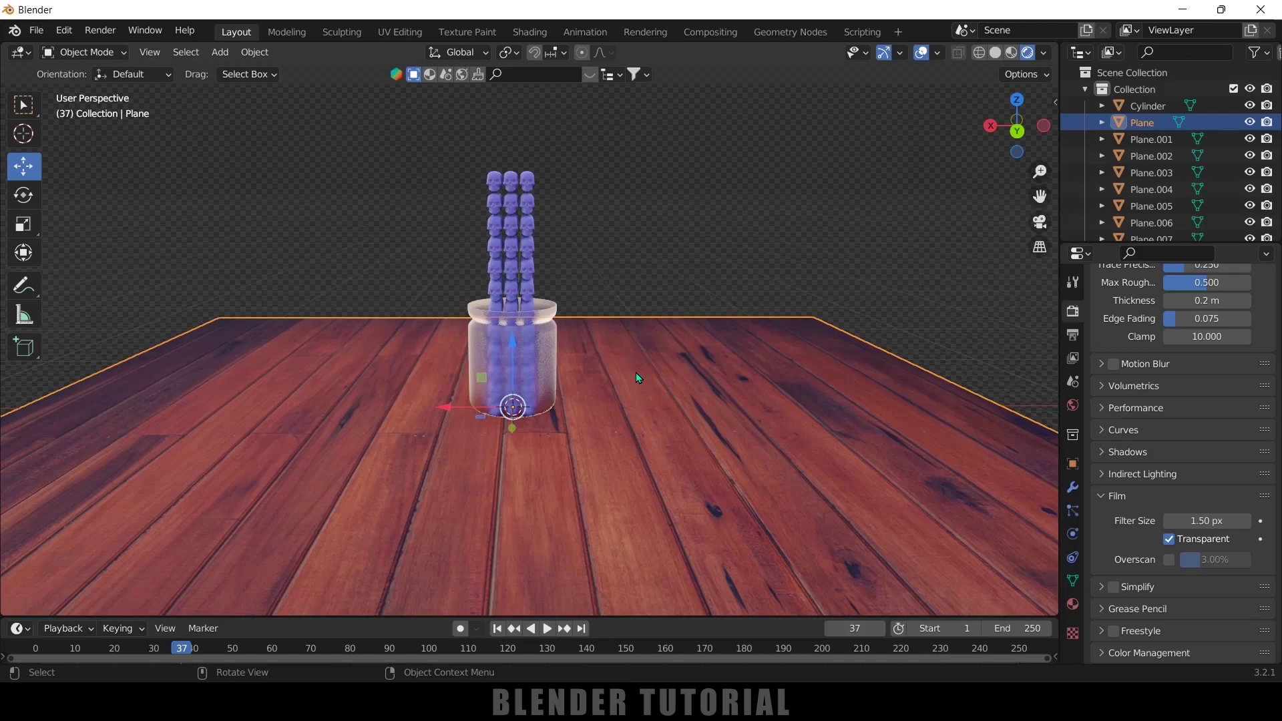
Add a Sun light and raise it about 10.4 m along the Z axis
left_click(219, 52)
mouse_move(250, 278)
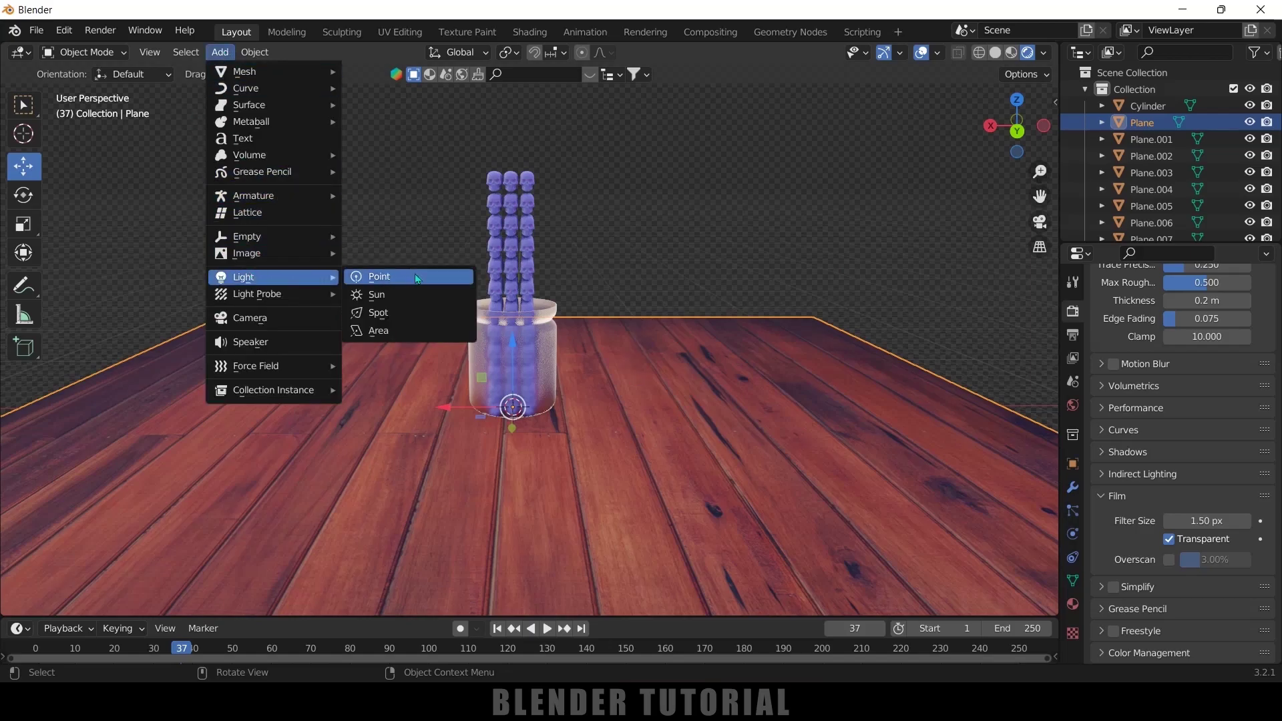
left_click(408, 295)
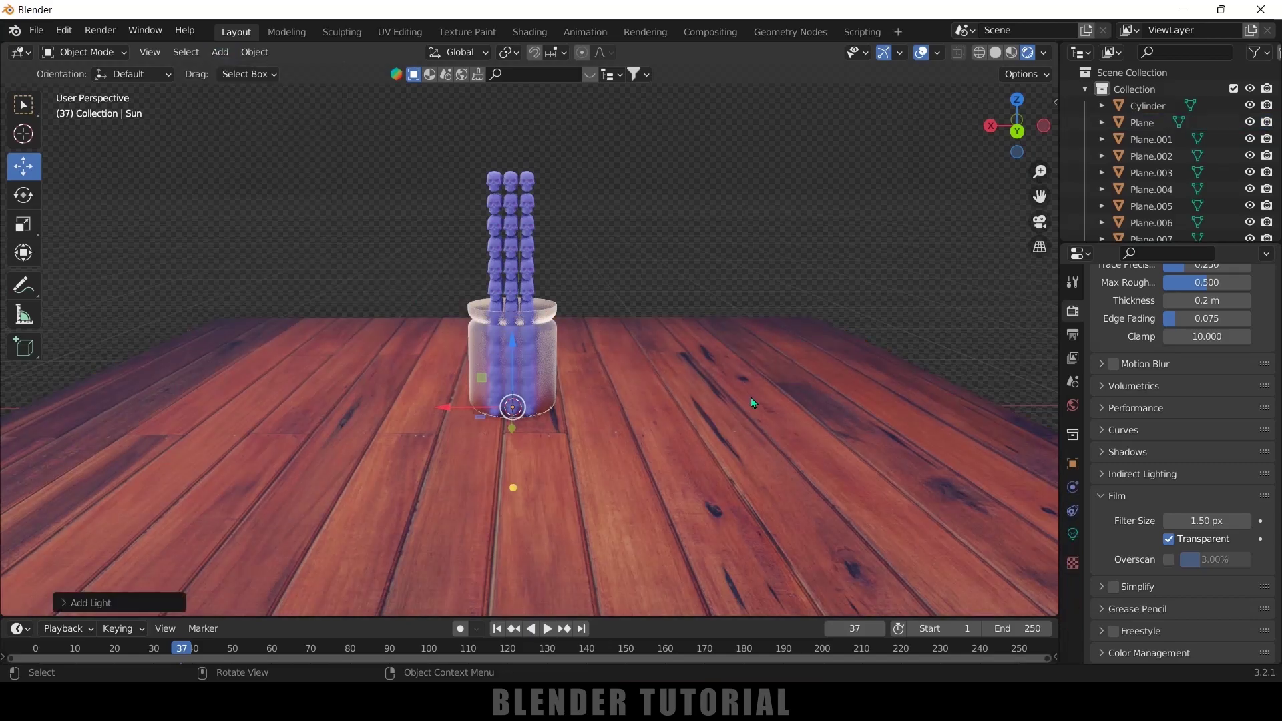
key("g")
key("z")
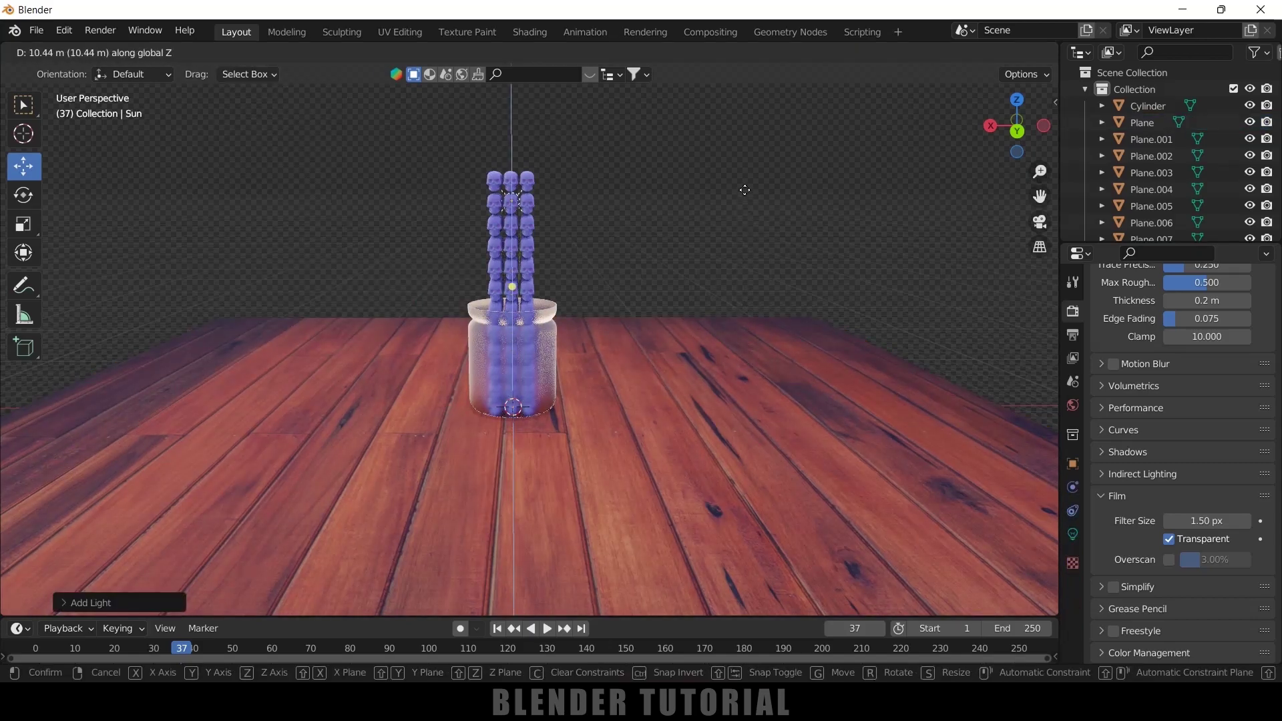
left_click(744, 189)
Move the sun along the X axis beside the skull columns and rotate it to shine diagonally down past the jar
left_click_drag(434, 196, 595, 196)
key("r")
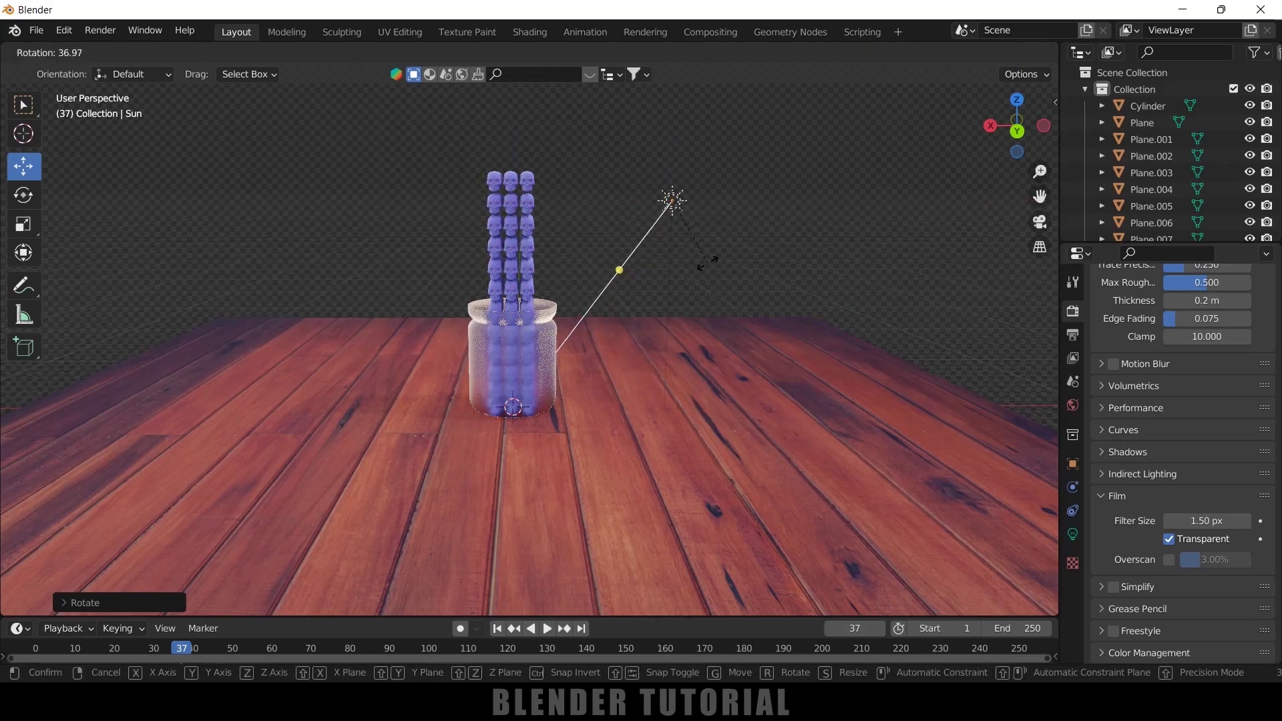
left_click(680, 268)
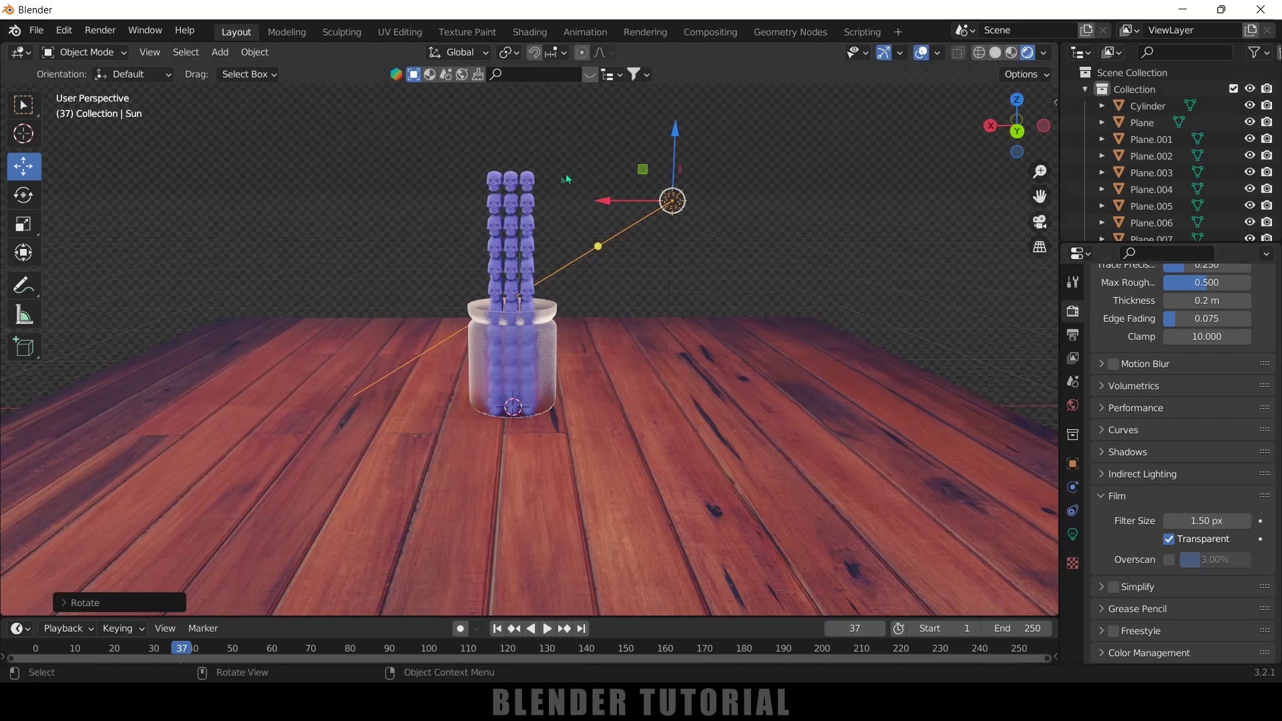
Set the sun light's Strength to 3
left_click(1072, 534)
left_click(1204, 420)
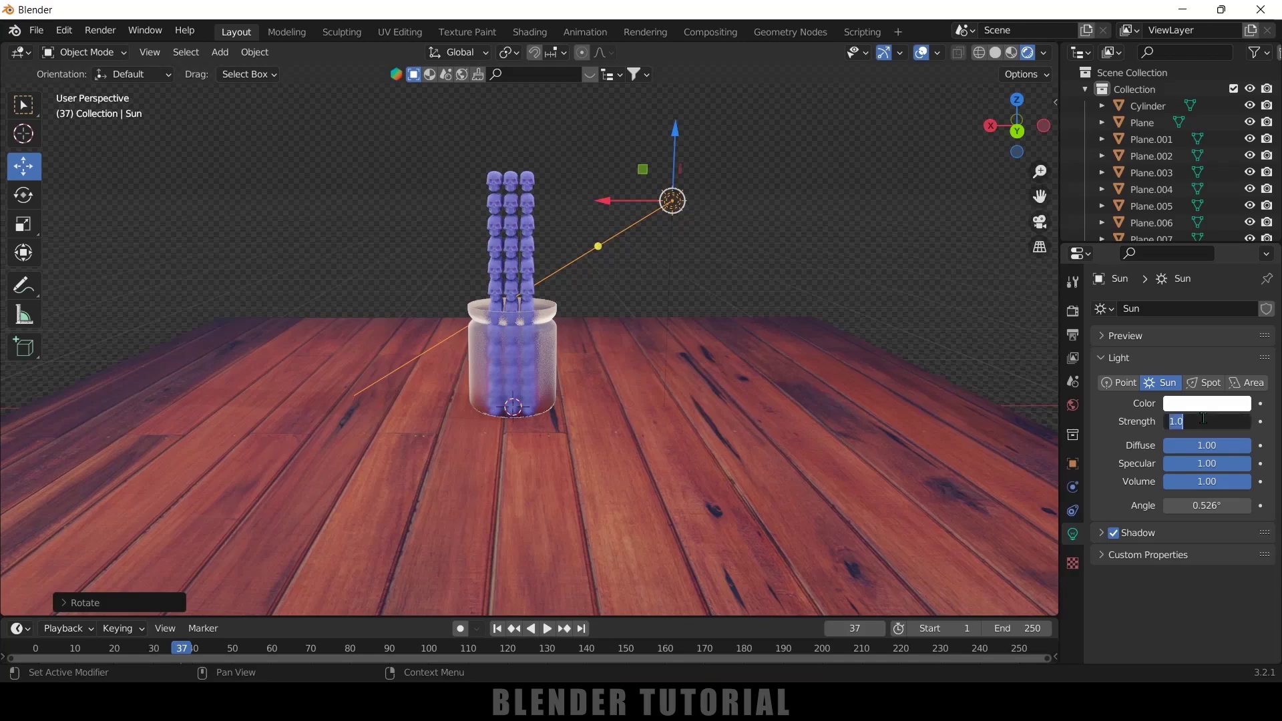
type("3")
key("Return")
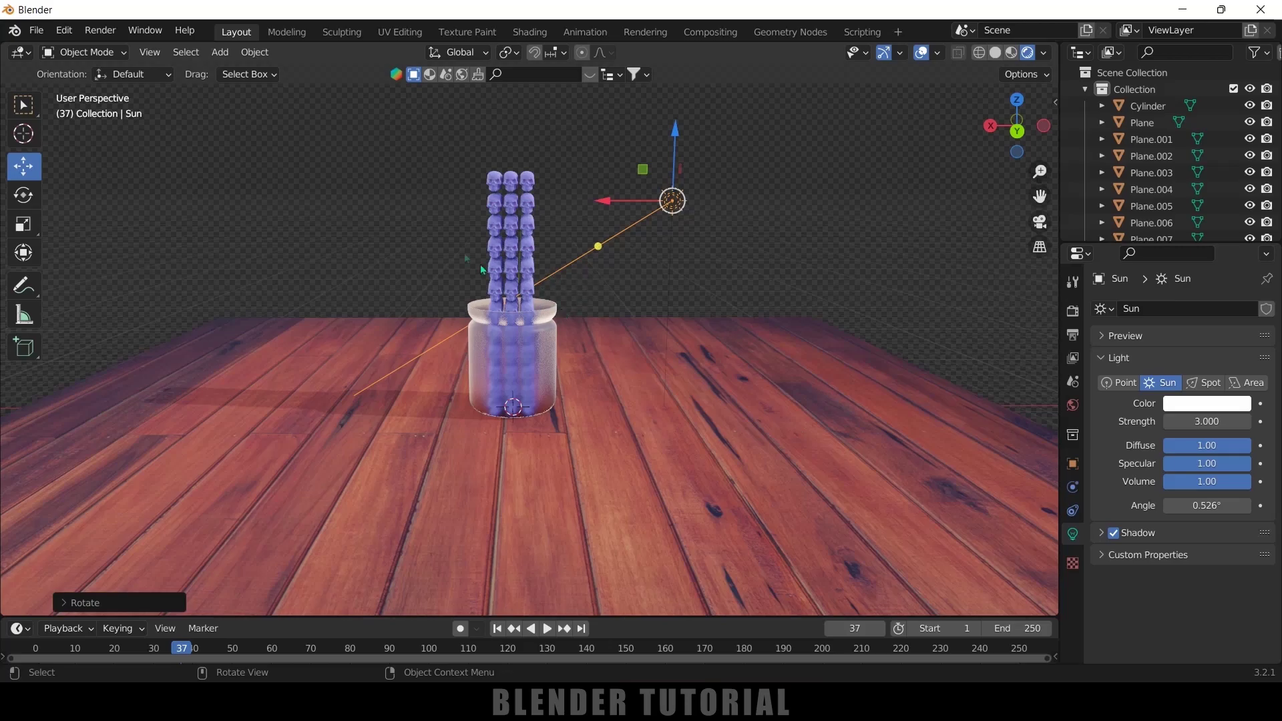
Add a camera and align it to the current viewport view
left_click(220, 52)
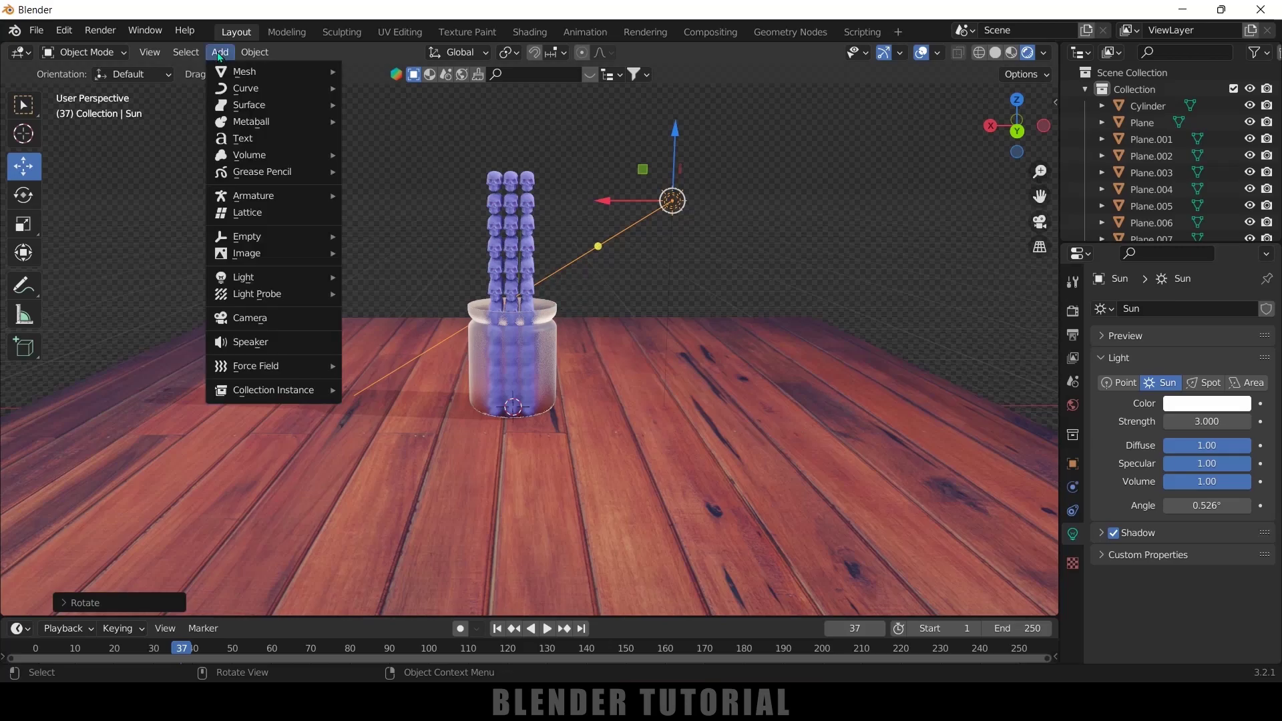
left_click(253, 319)
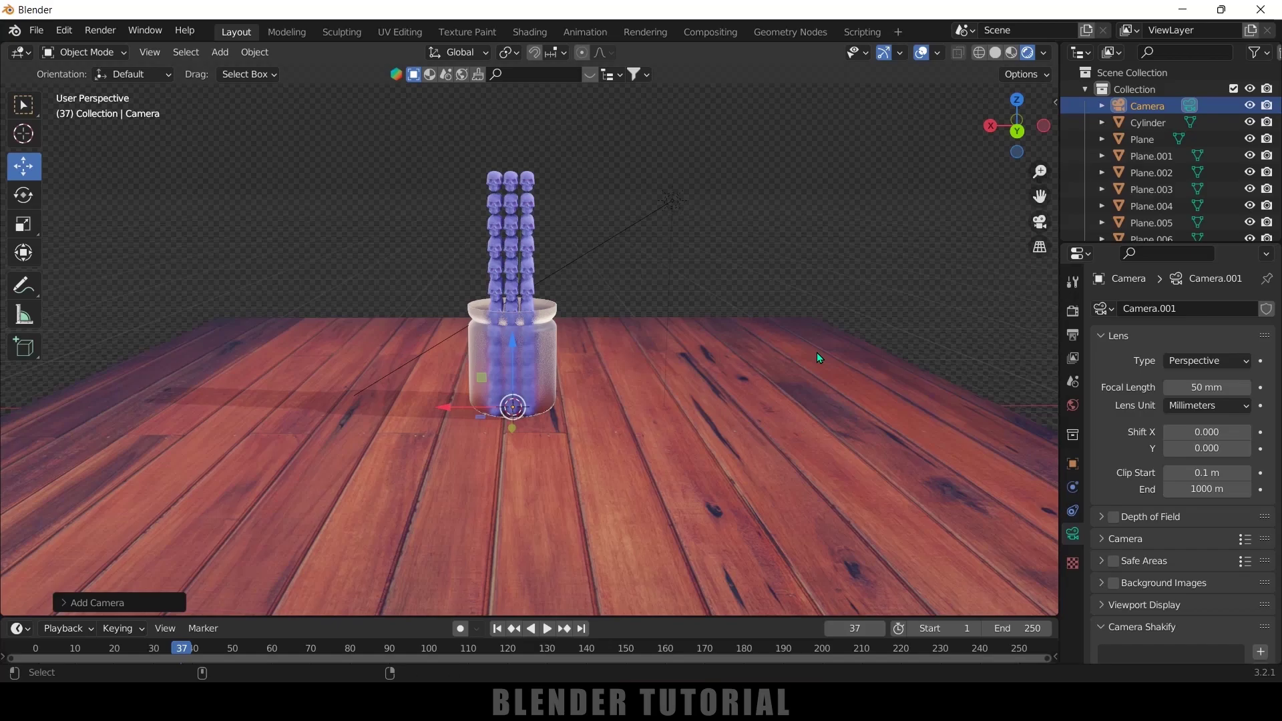
key("ctrl+alt+KP_0")
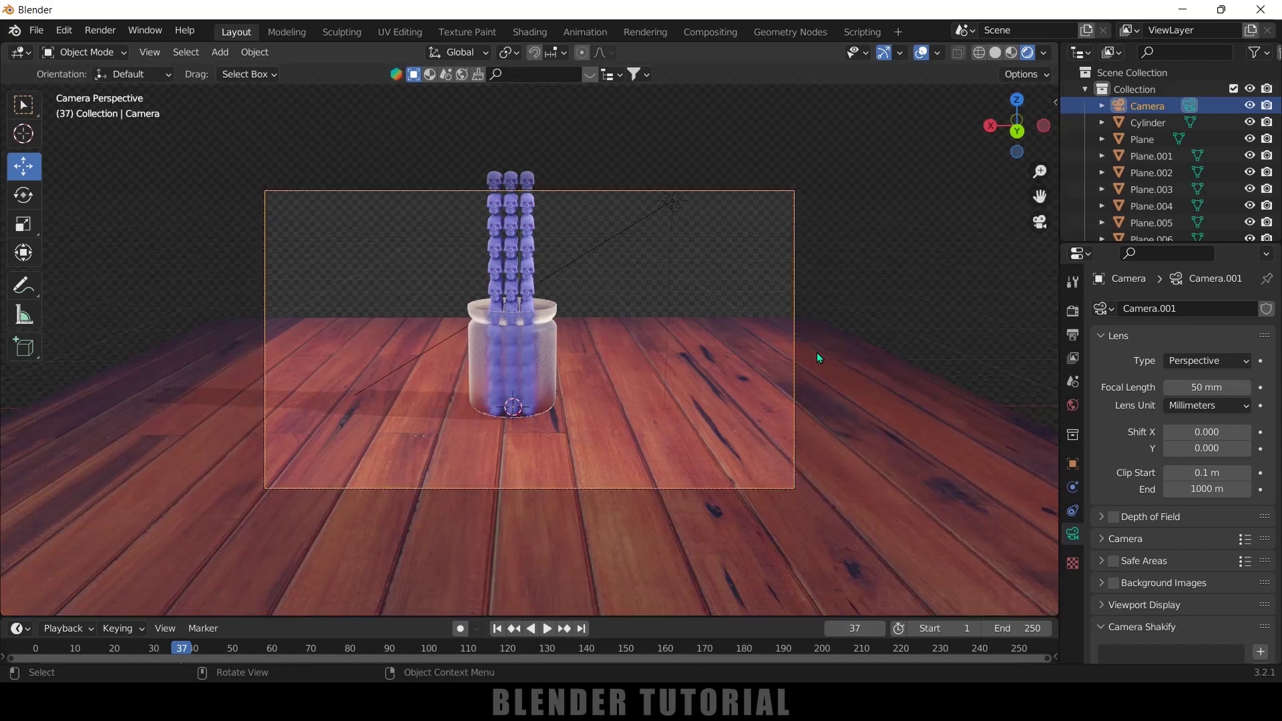
Enable the view locks To 3D Cursor and Camera to View, and reframe the shot so the skull columns fit inside the camera frame
key("n")
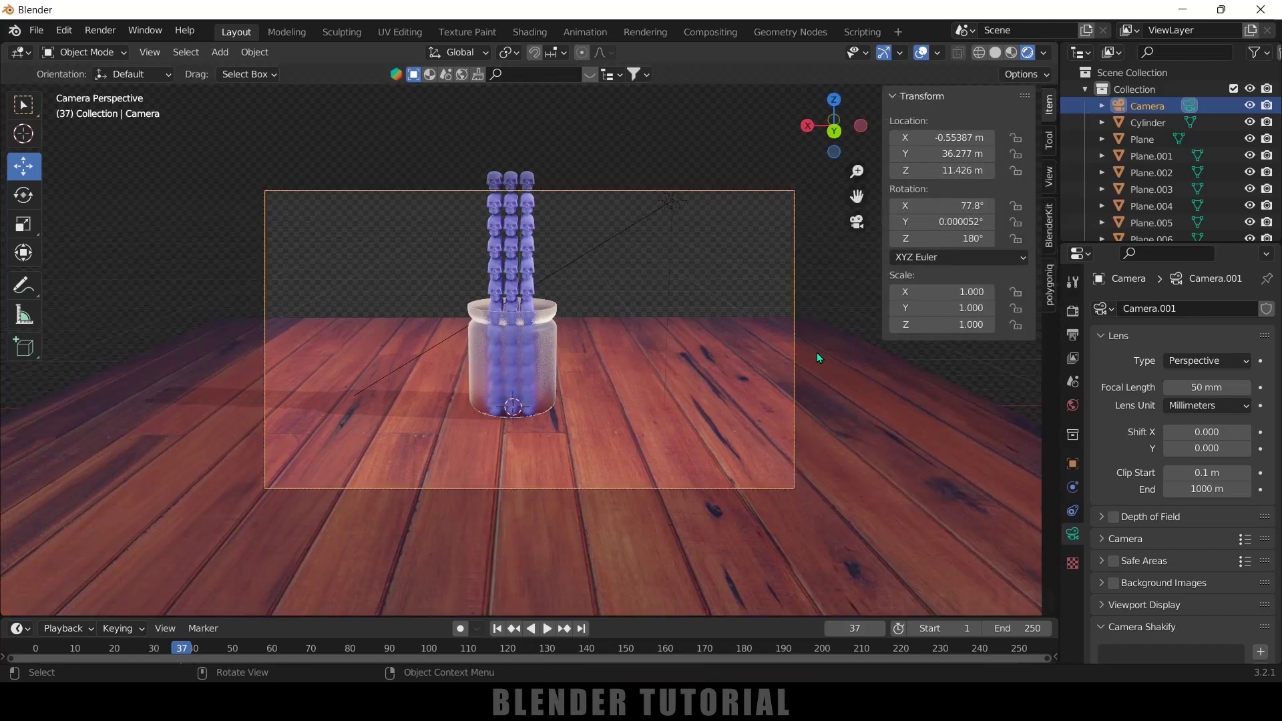
left_click(1050, 175)
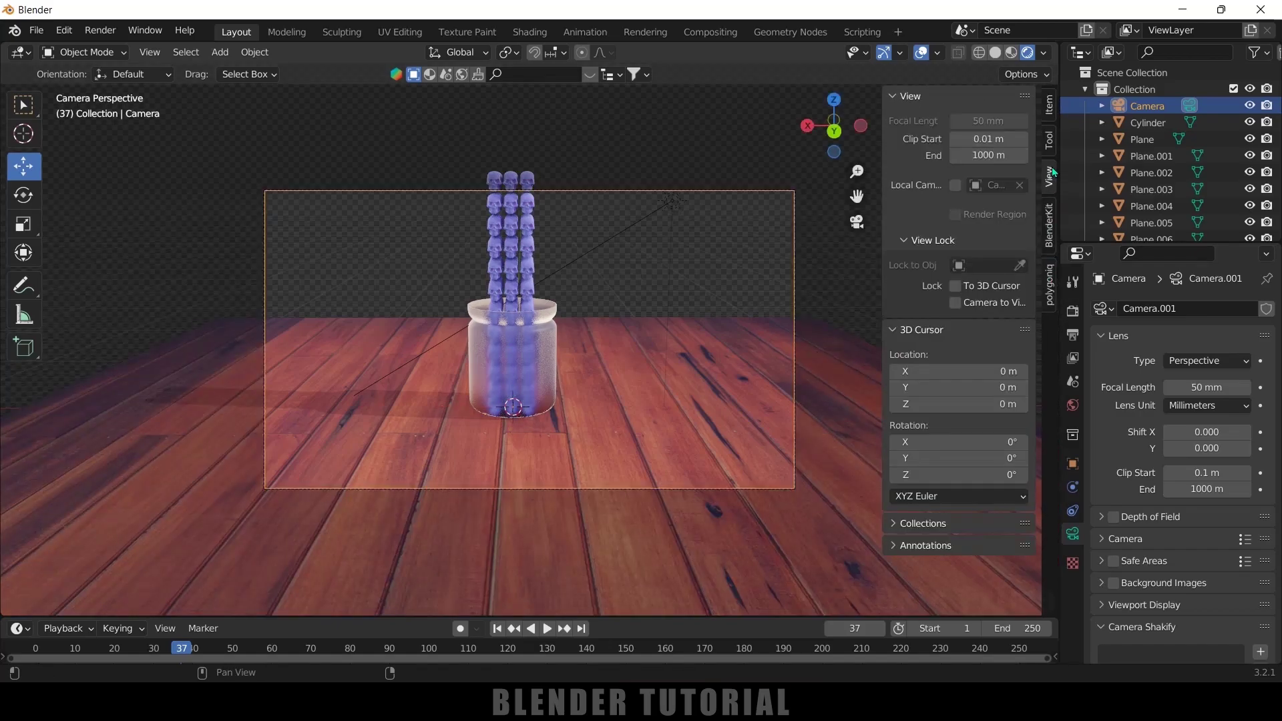
left_click(956, 287)
left_click(956, 302)
middle_click_drag(645, 335, 618, 352)
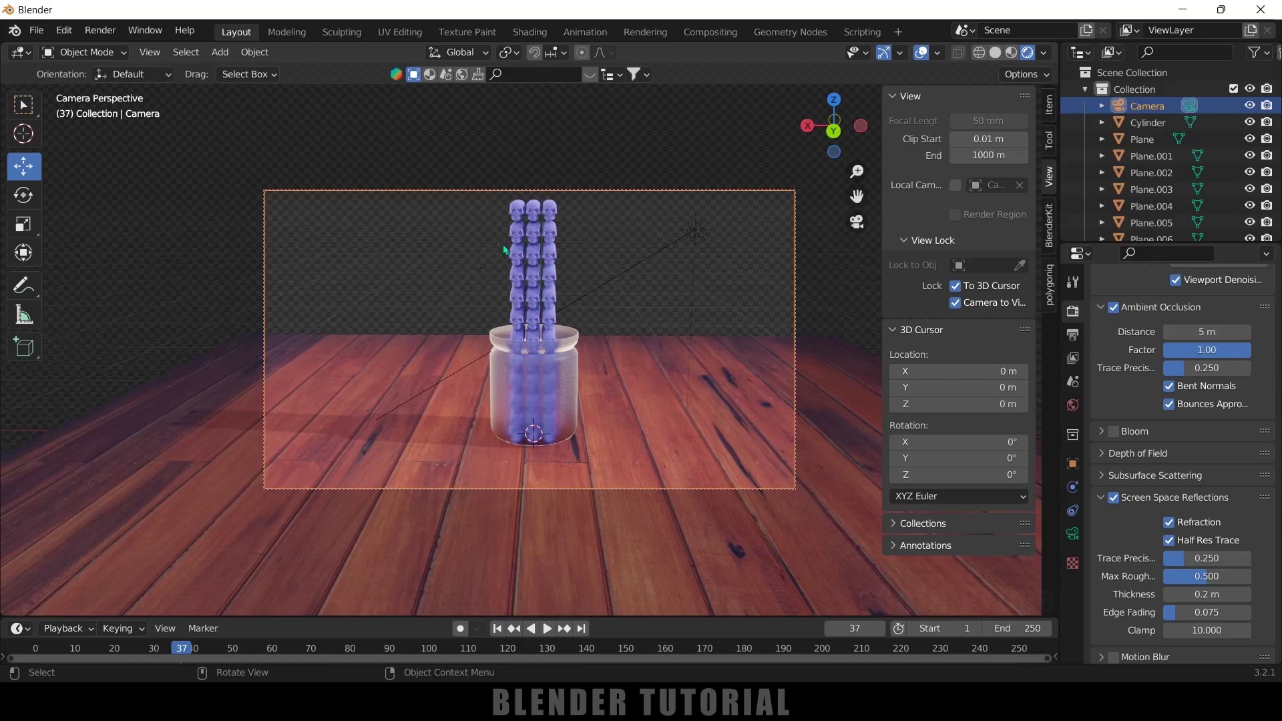
Select a top skull, expand the scene's Rigid Body World cache settings with the bake options, and save the file as glass sku.blend
left_click(518, 226)
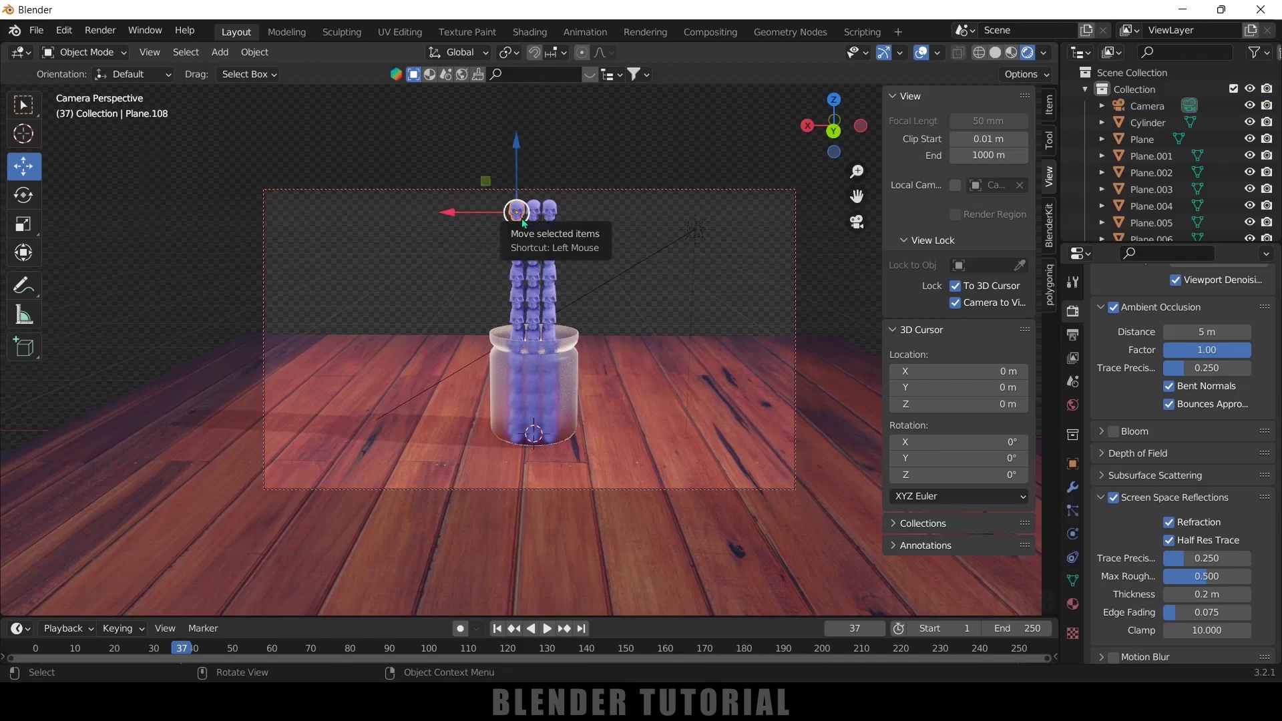
left_click(1073, 383)
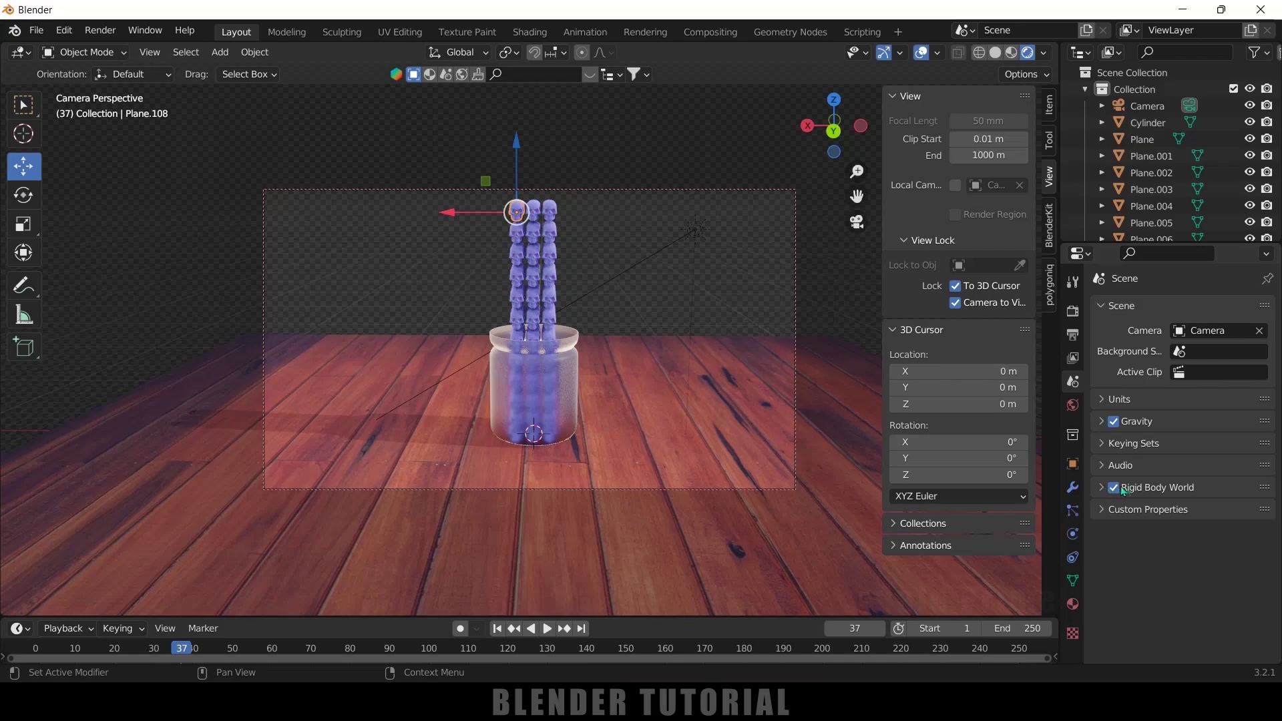
left_click(1100, 492)
scroll(1101, 495, "down", 3)
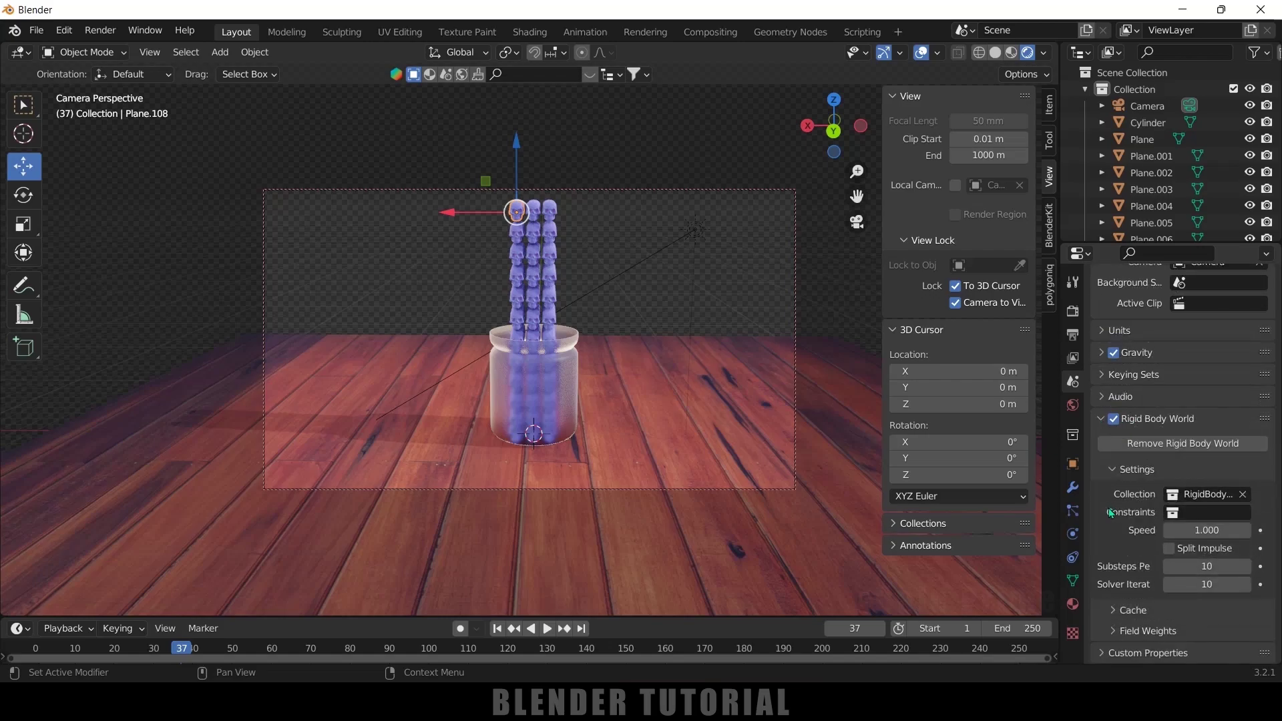
left_click(1116, 610)
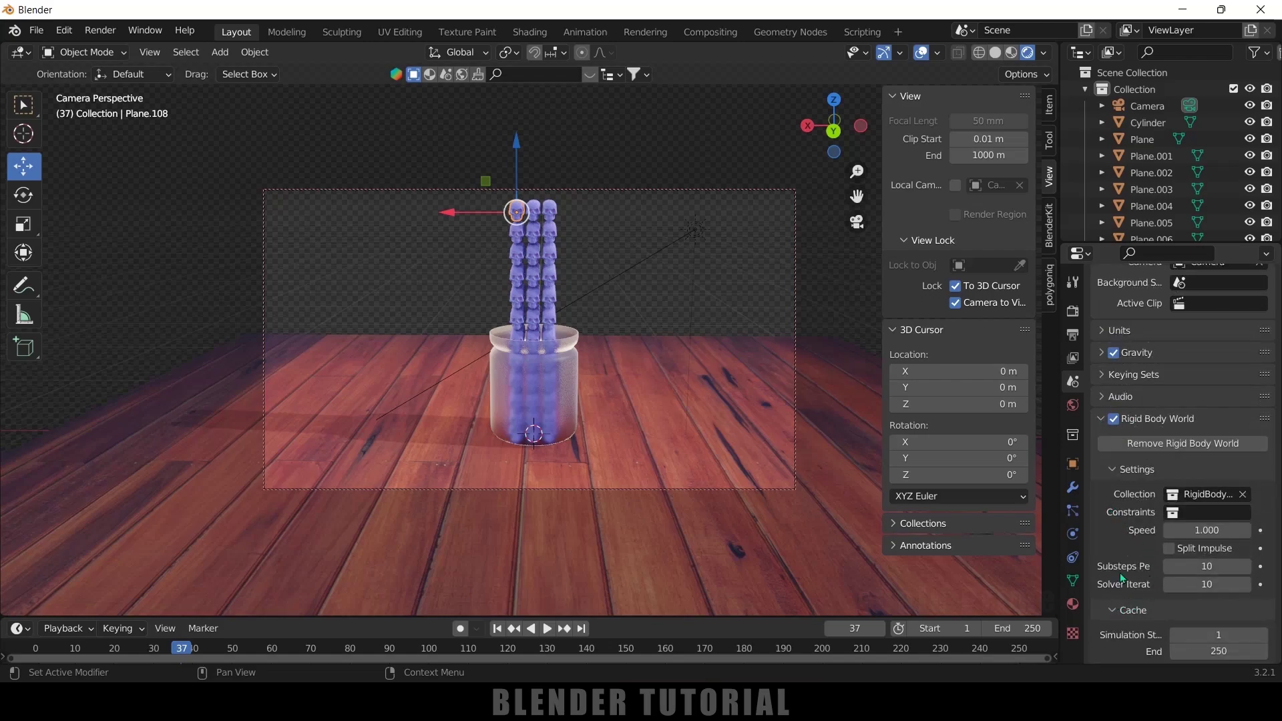
scroll(1123, 560, "down", 6)
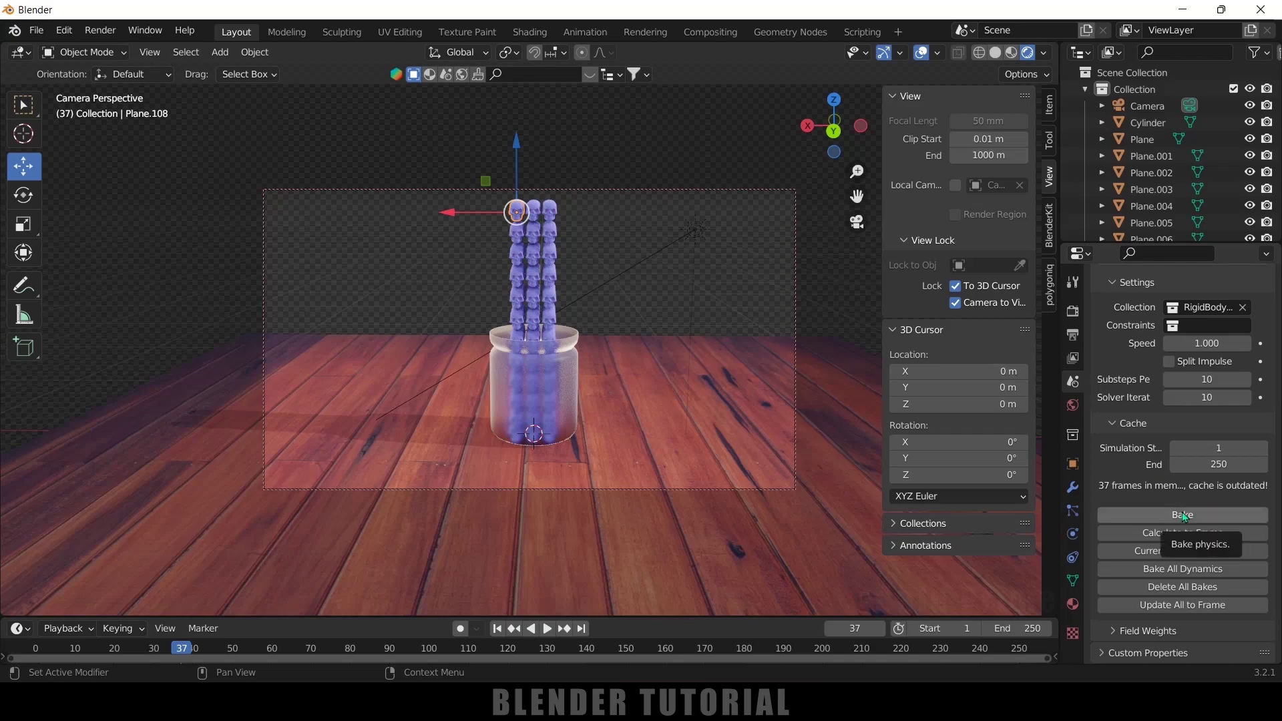
key("ctrl+s")
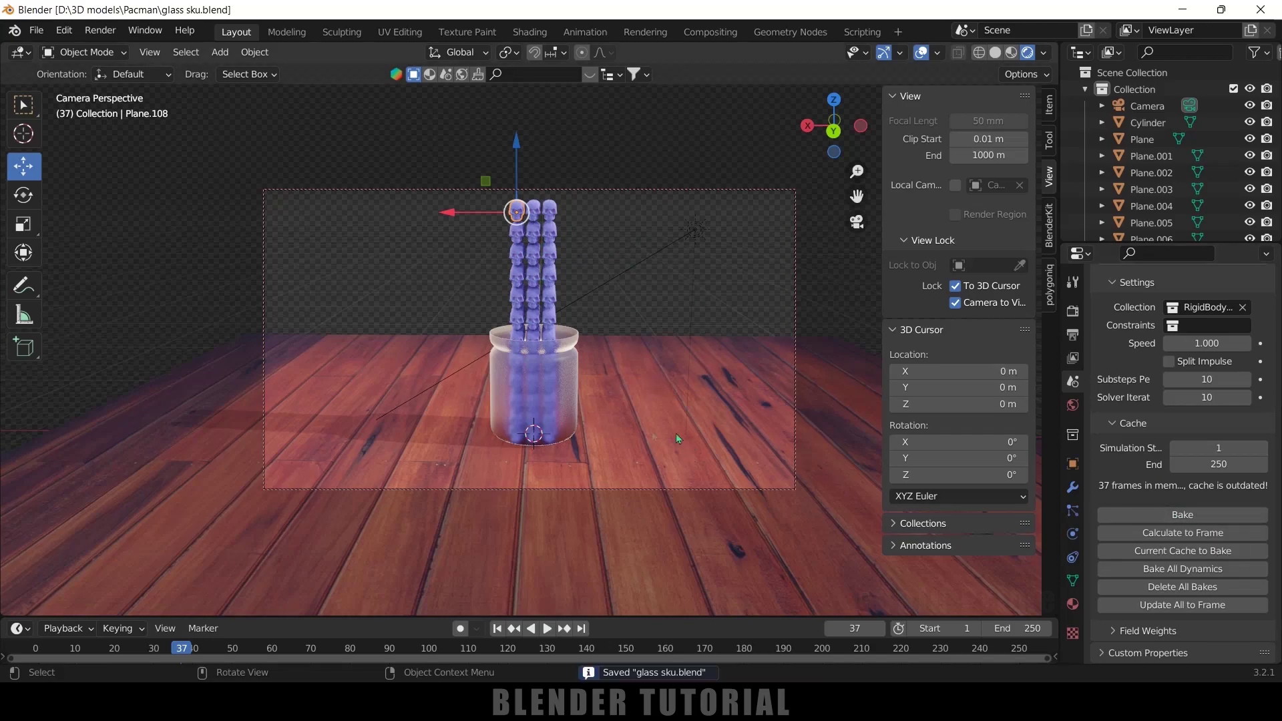
Enable Render Region and Crop to Render Region in the output format, and set the frame rate to 30 fps
left_click(1072, 335)
scroll(1177, 342, "up", 4)
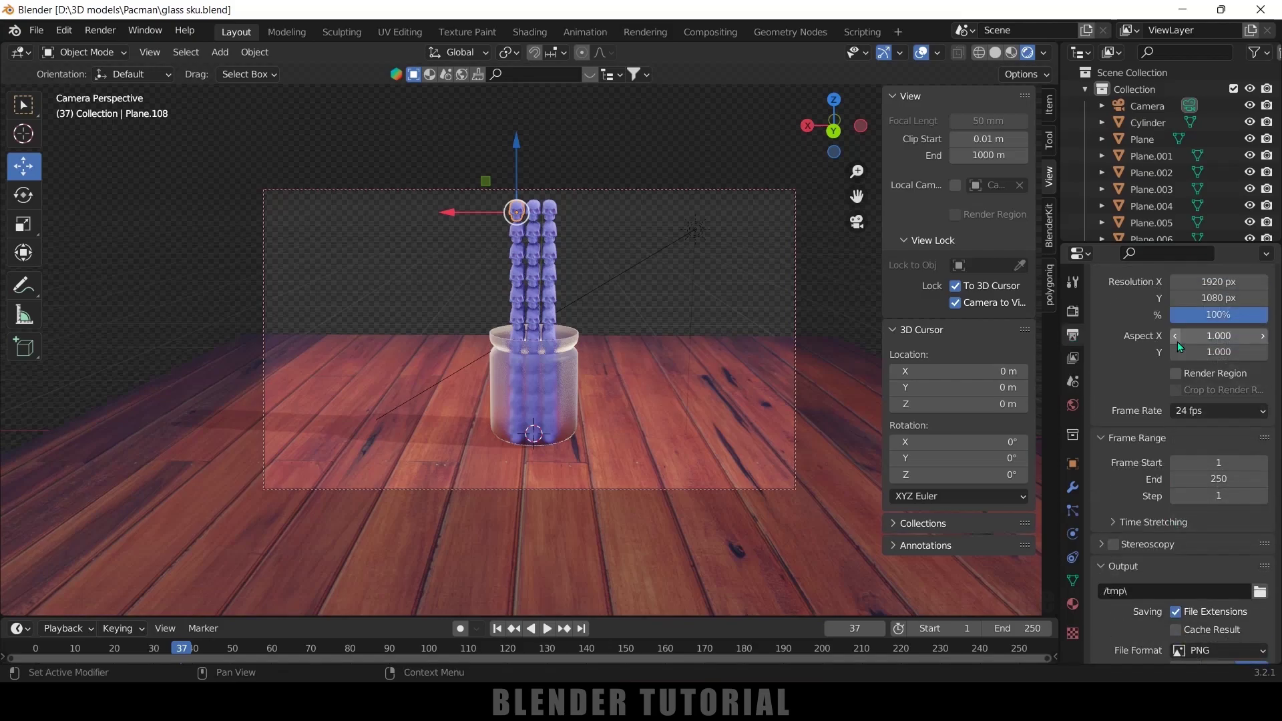
scroll(1177, 342, "up", 2)
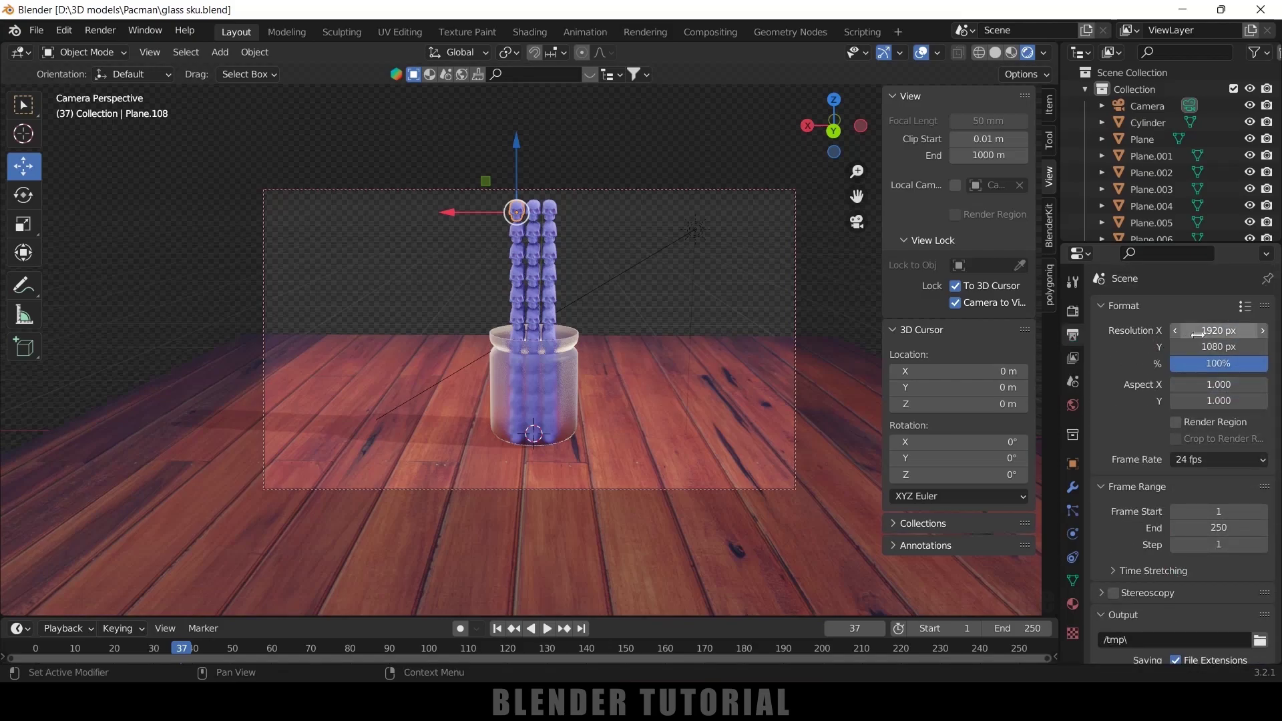
left_click(1175, 422)
left_click(1175, 438)
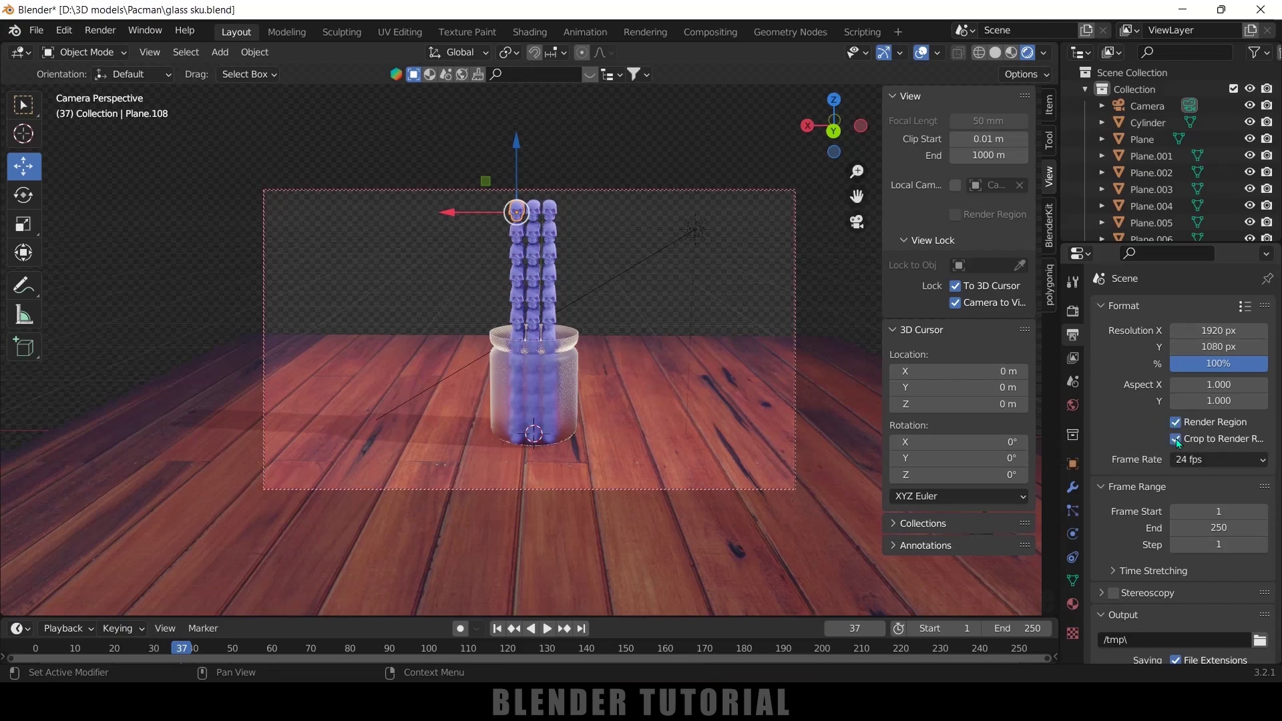
scroll(1177, 442, "down", 3)
left_click(1187, 381)
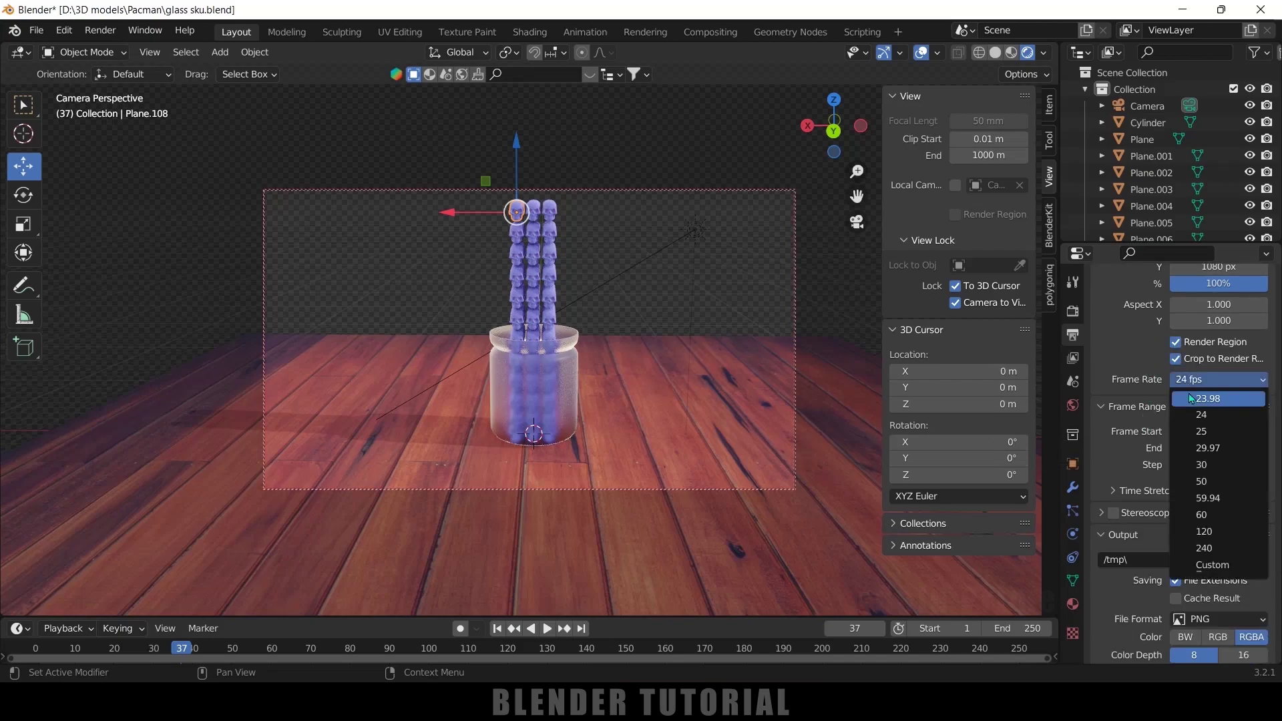
left_click(1210, 465)
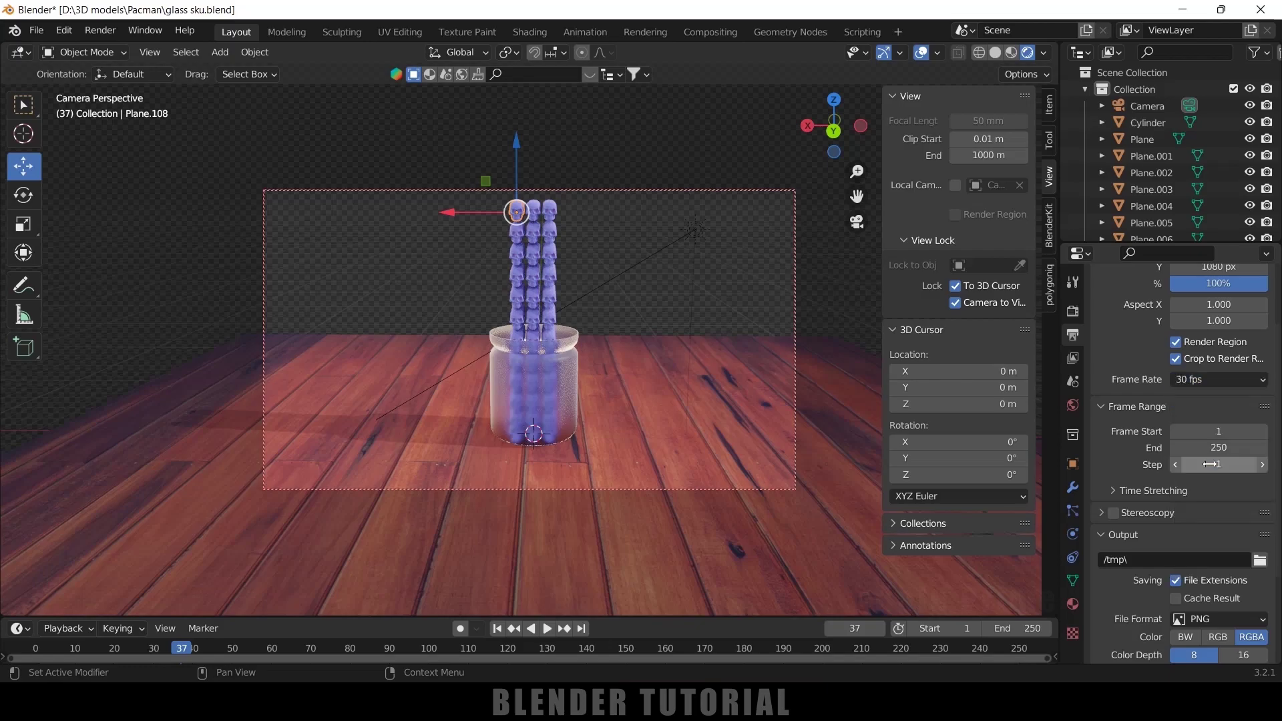
Try a New value of 200 in the frame range's Time Stretching settings
scroll(1161, 433, "down", 2)
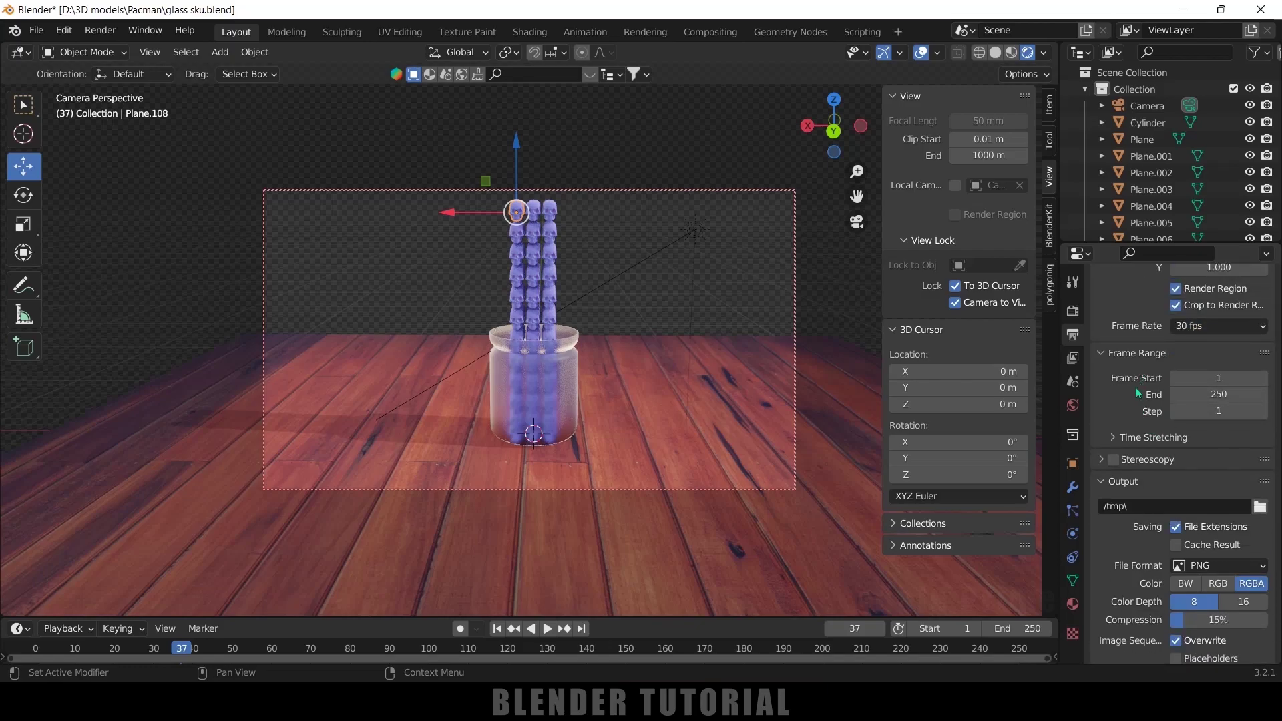
scroll(1146, 408, "down", 2)
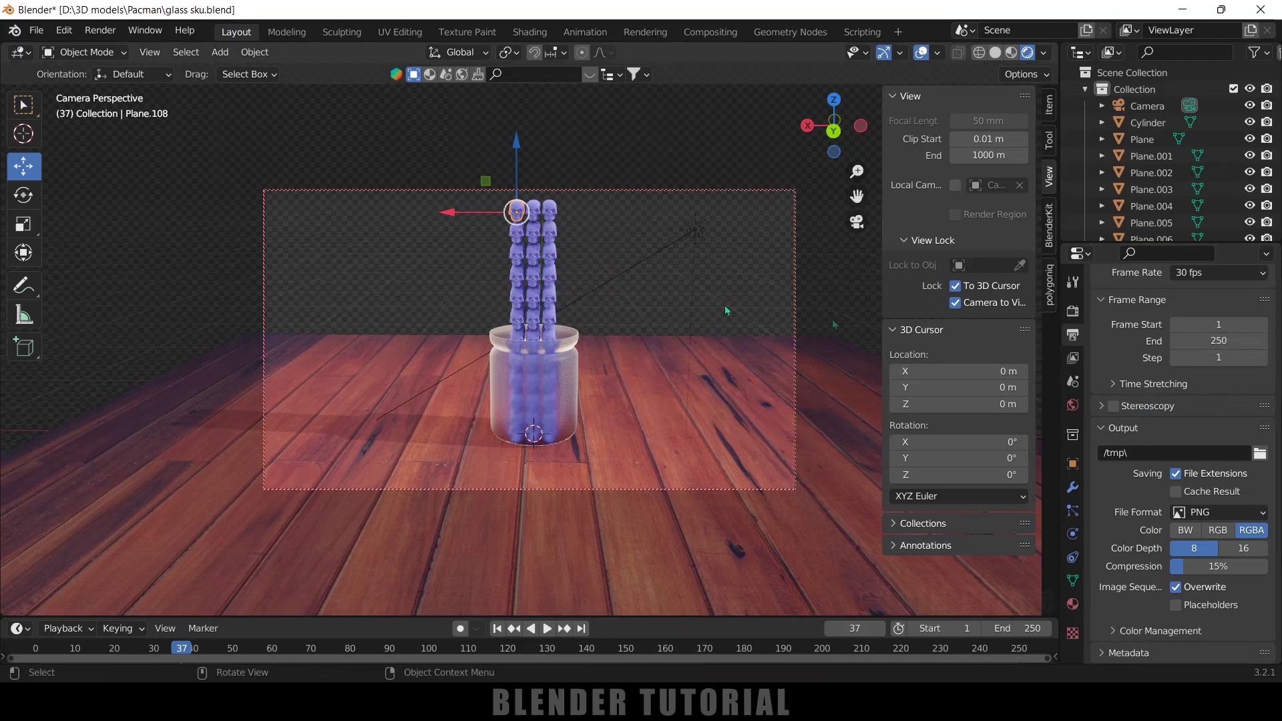
left_click(1111, 383)
scroll(1111, 382, "down", 1)
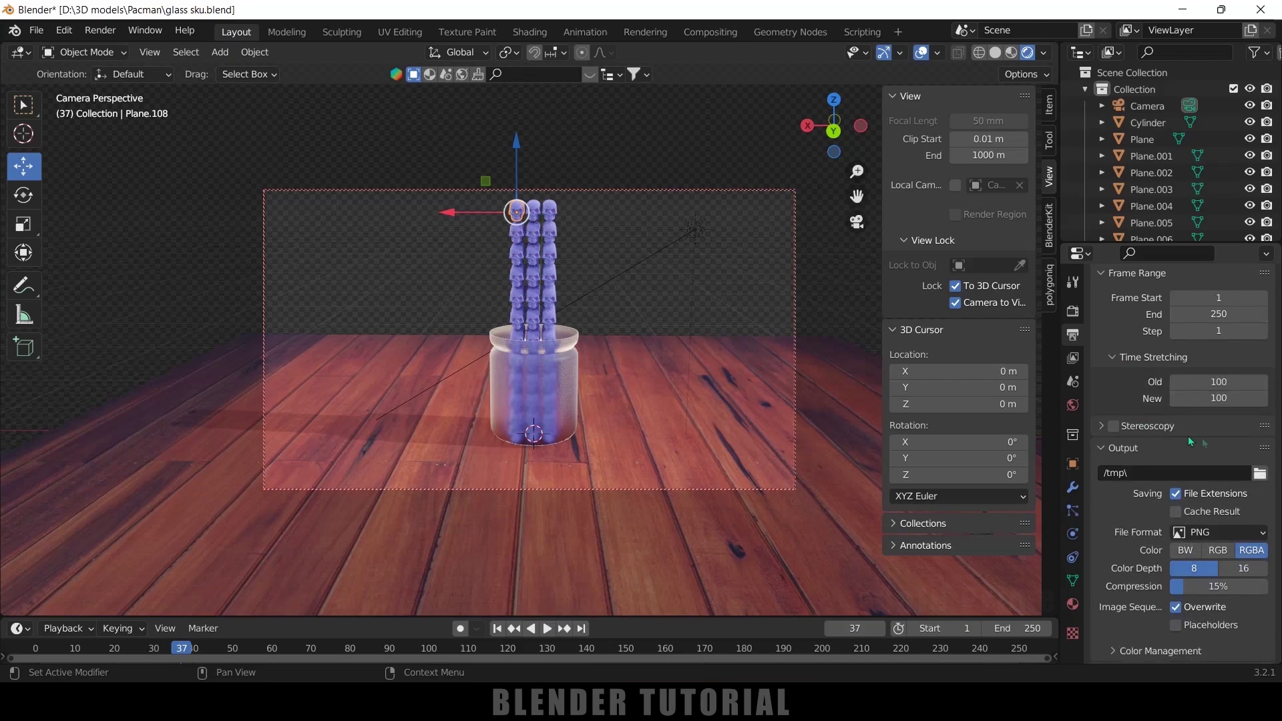
left_click(1209, 399)
type("200")
key("Return")
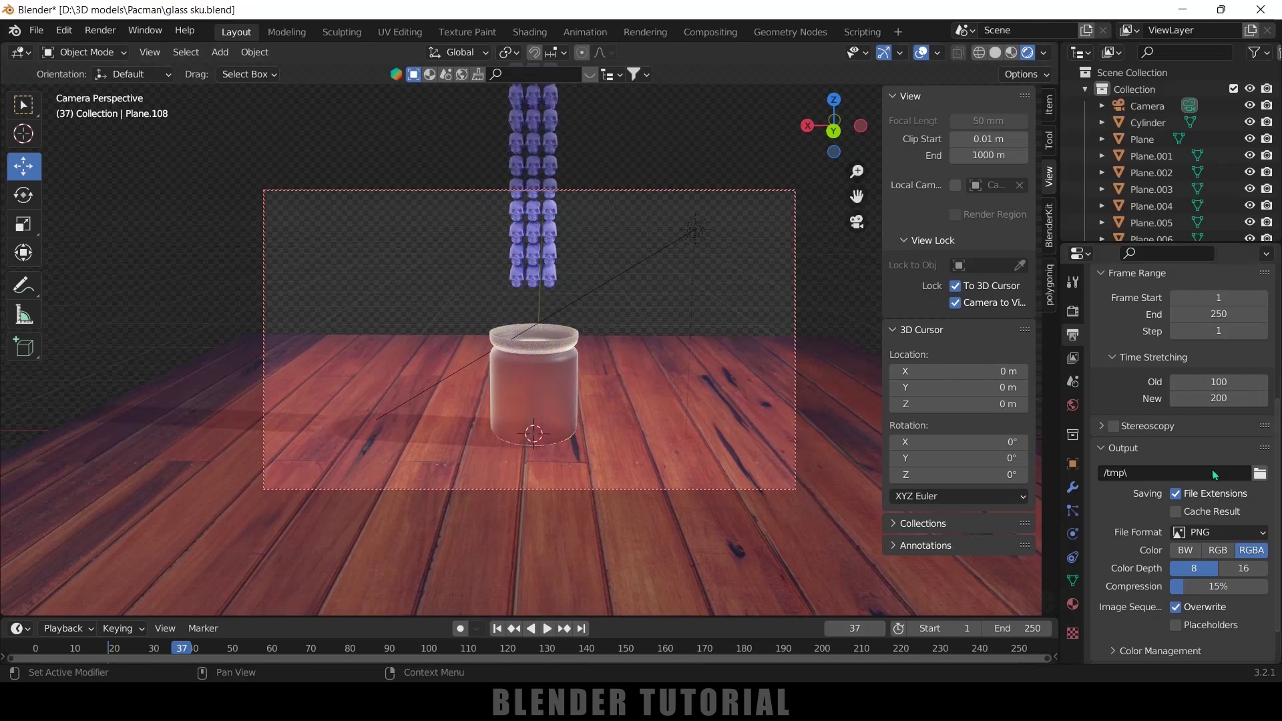
Try a Time Stretching New value of 50 and restore it to 100
left_click(1209, 399)
type("50")
key("Return")
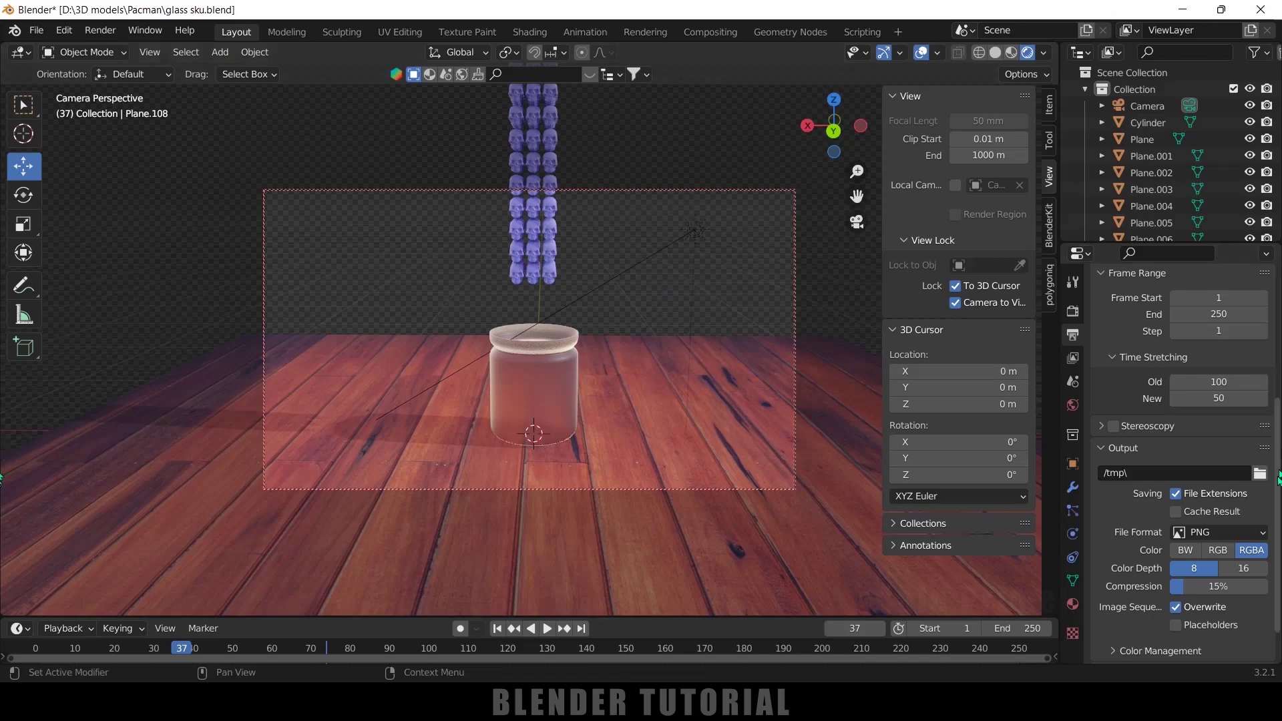
left_click(1219, 395)
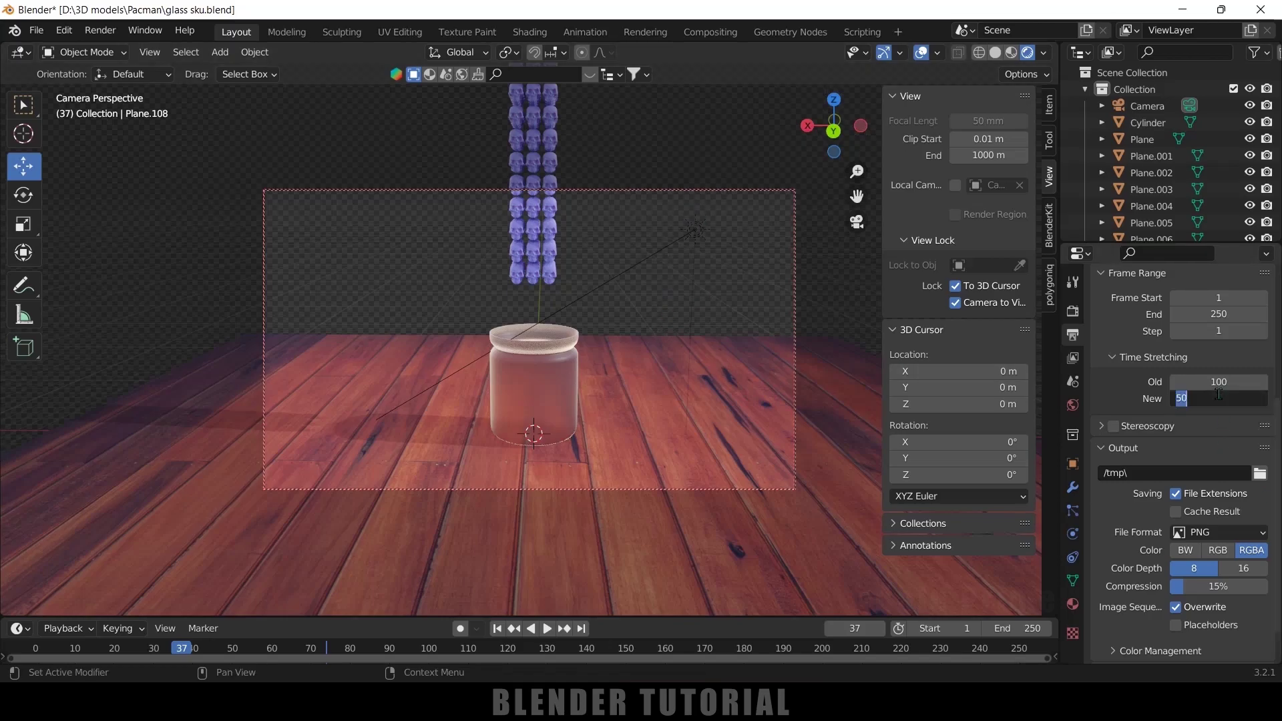
type("100")
key("Return")
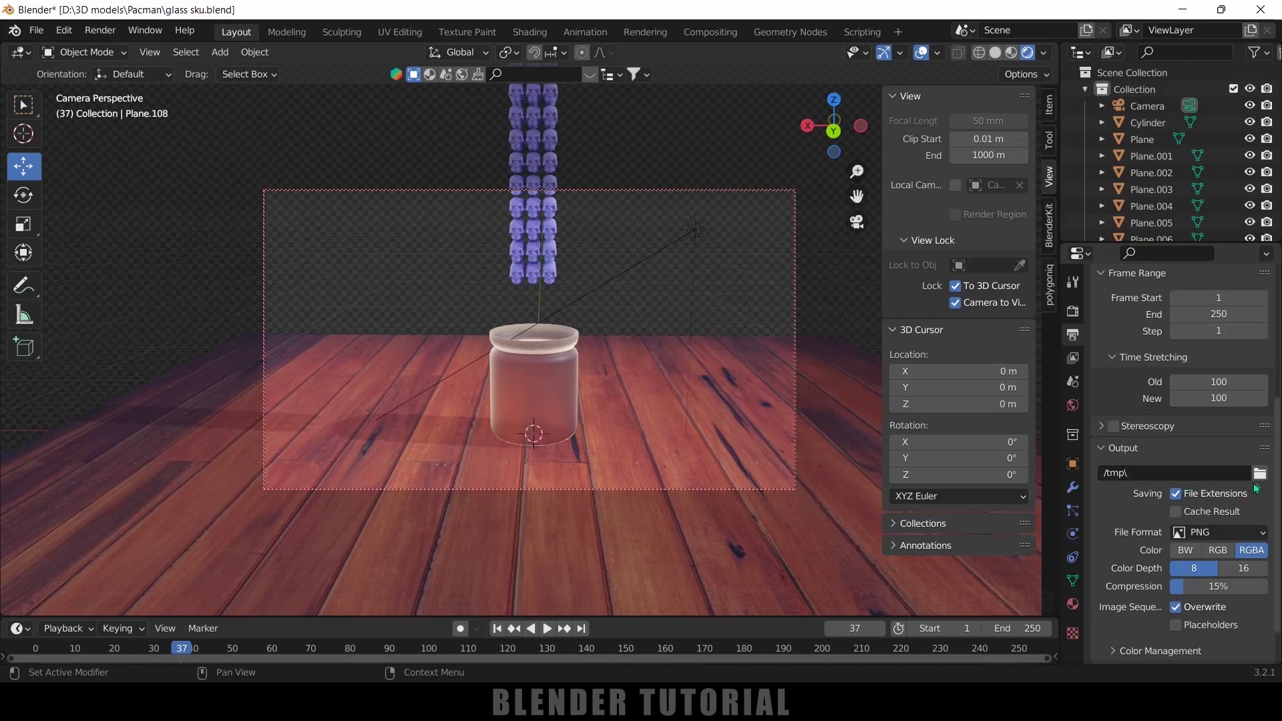
Set the output path to D:\youtube\Skulls in jar\op\ and the file format to JPEG at 100% quality
type("D:\\youtube\\Skulls in jar\\op\\")
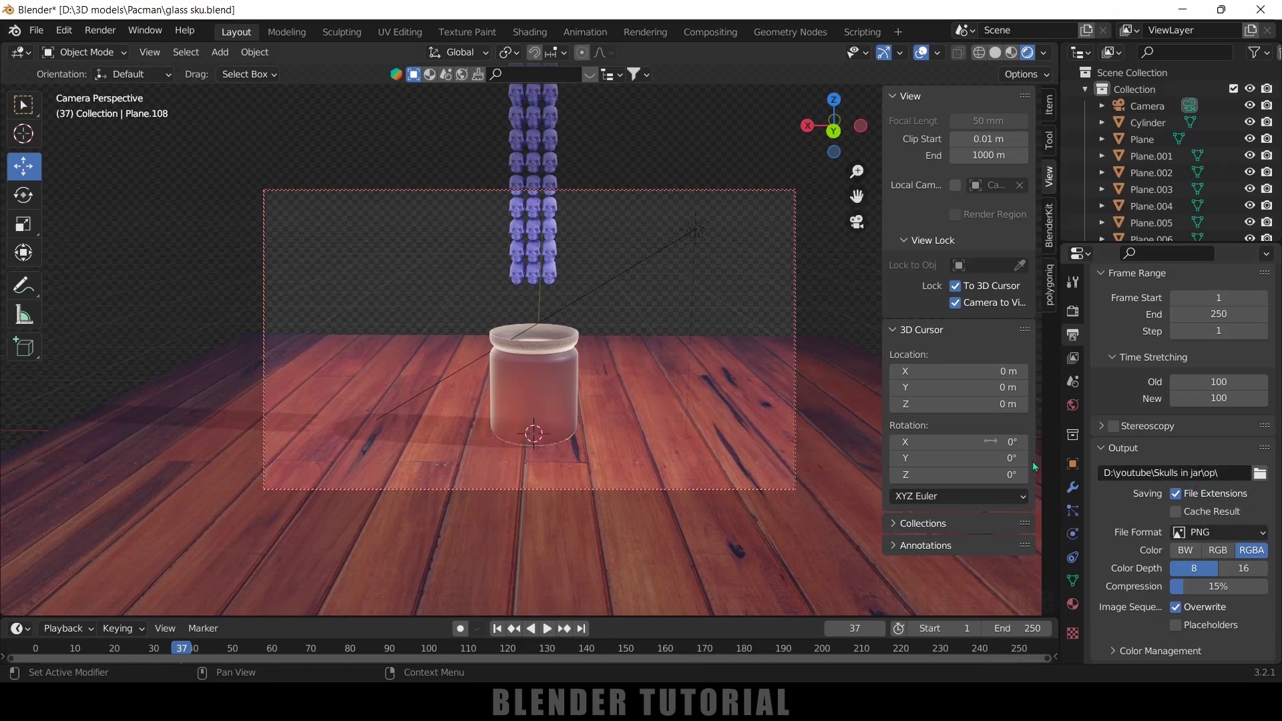
scroll(1149, 512, "down", 2)
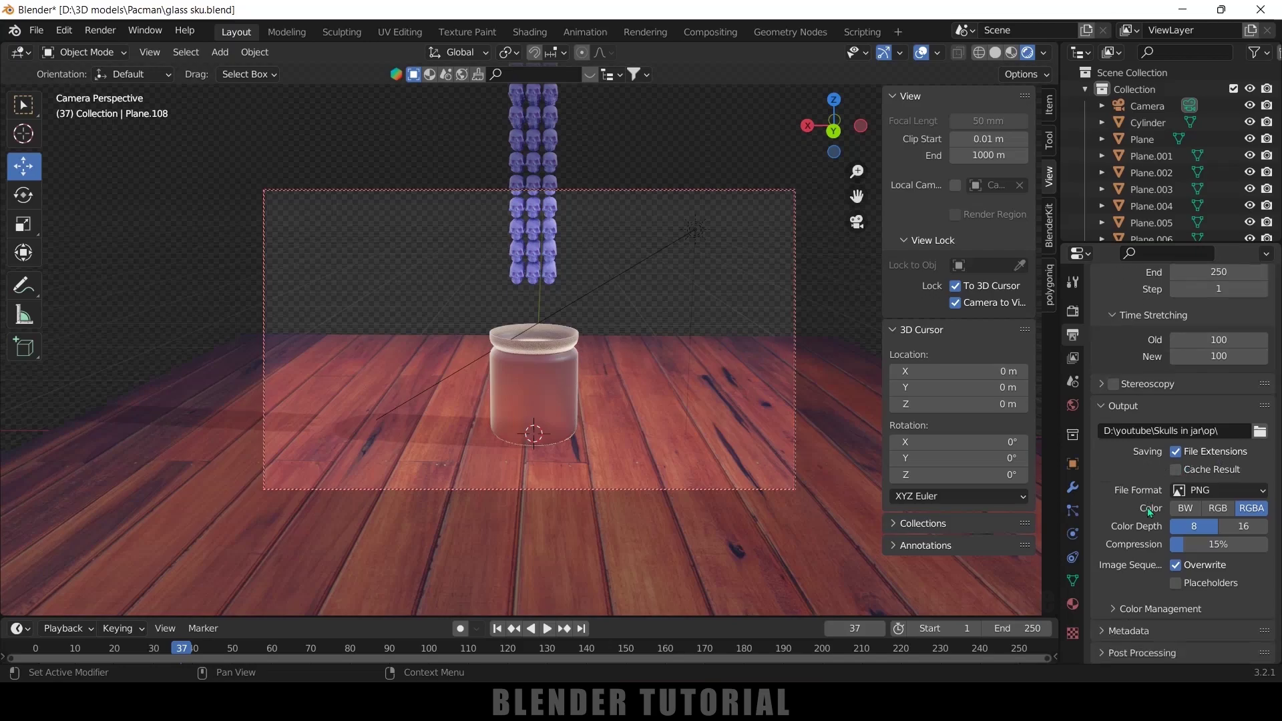
left_click(1200, 492)
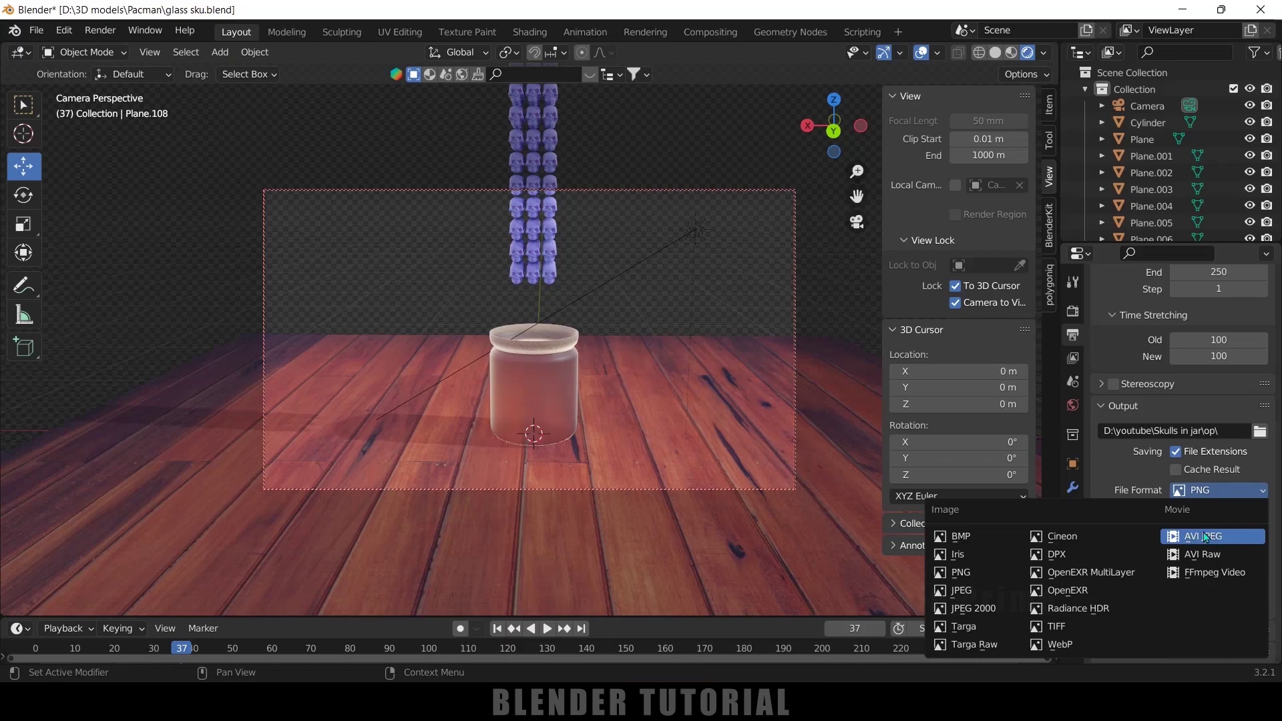
left_click(1212, 490)
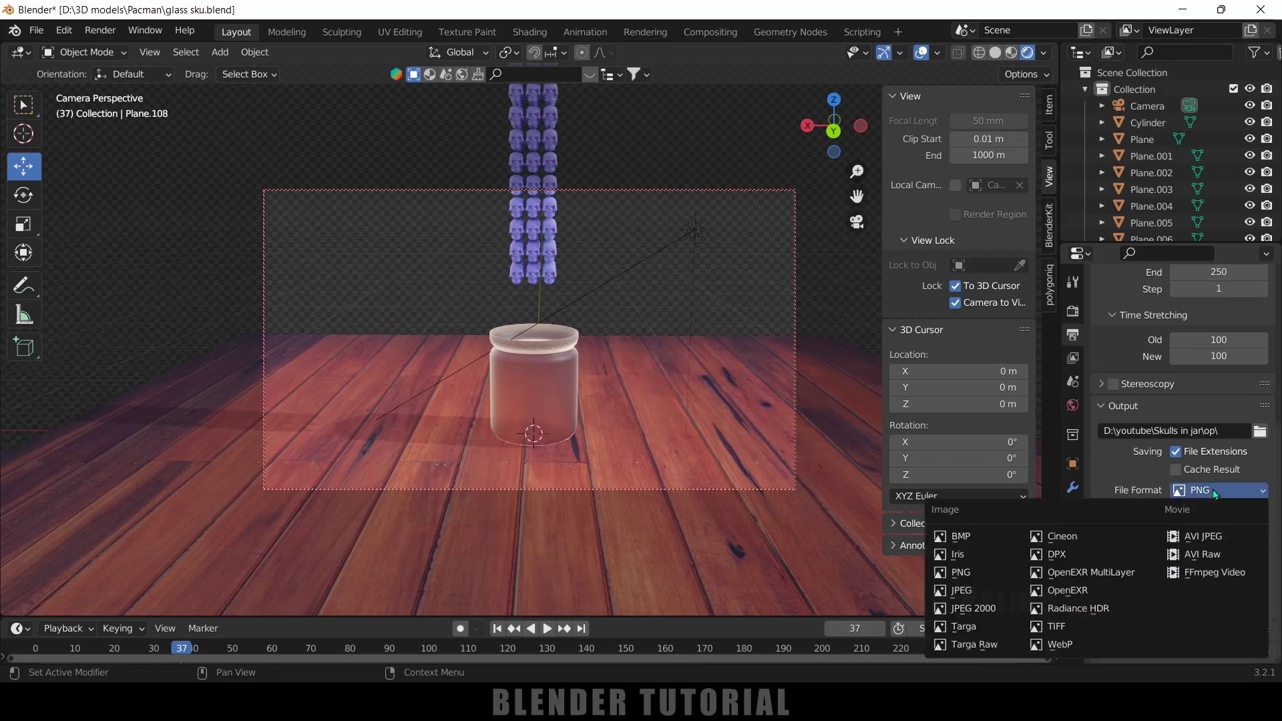
left_click(971, 586)
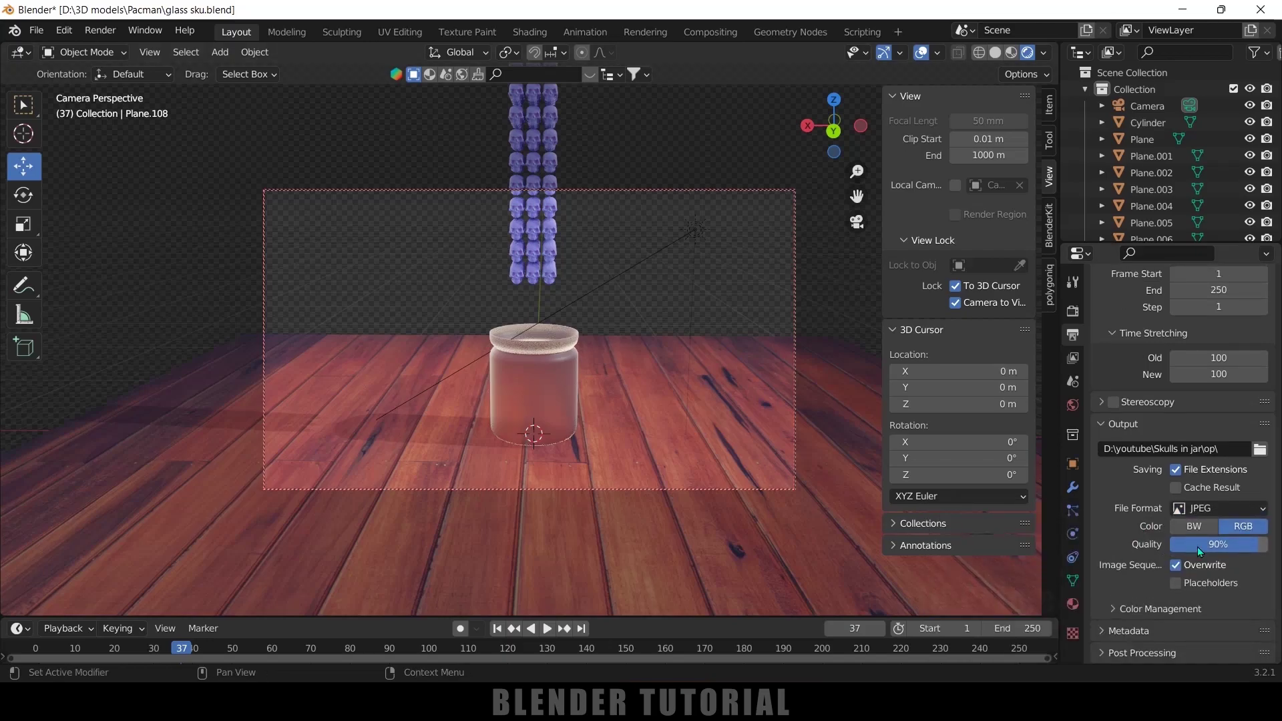
left_click_drag(1196, 545, 1264, 545)
Open the render commands for the scene
left_click(106, 30)
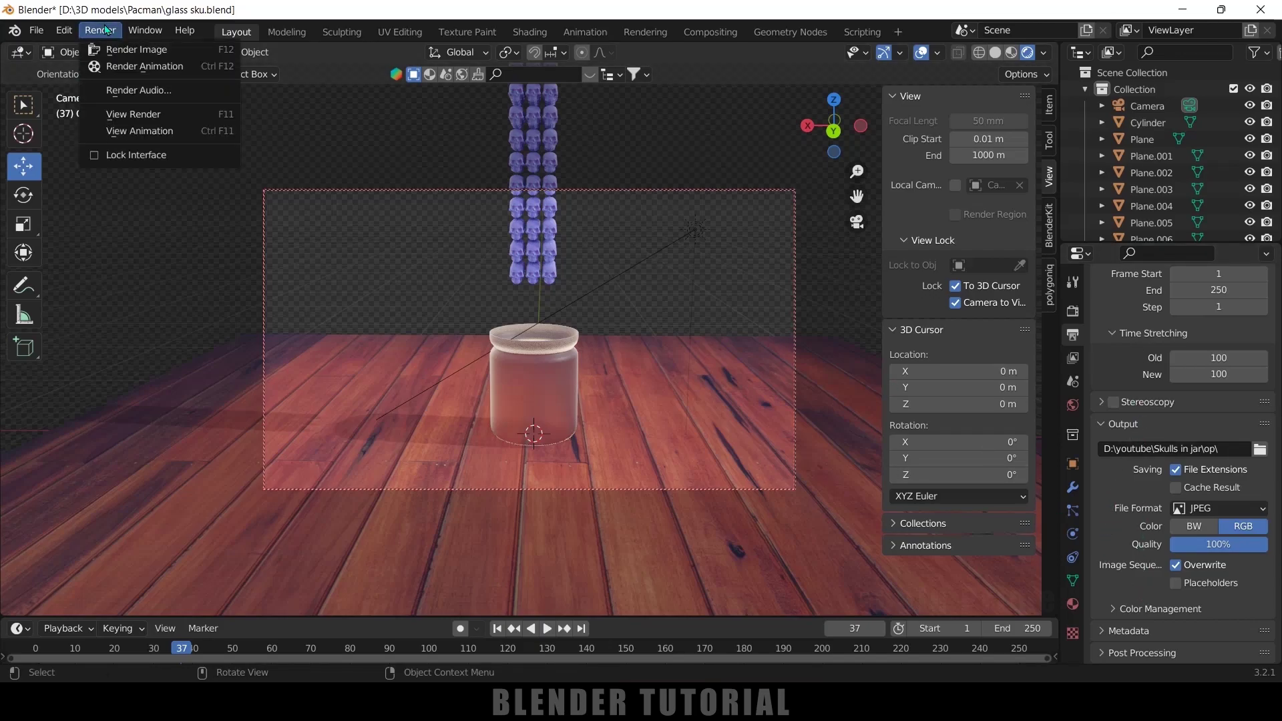